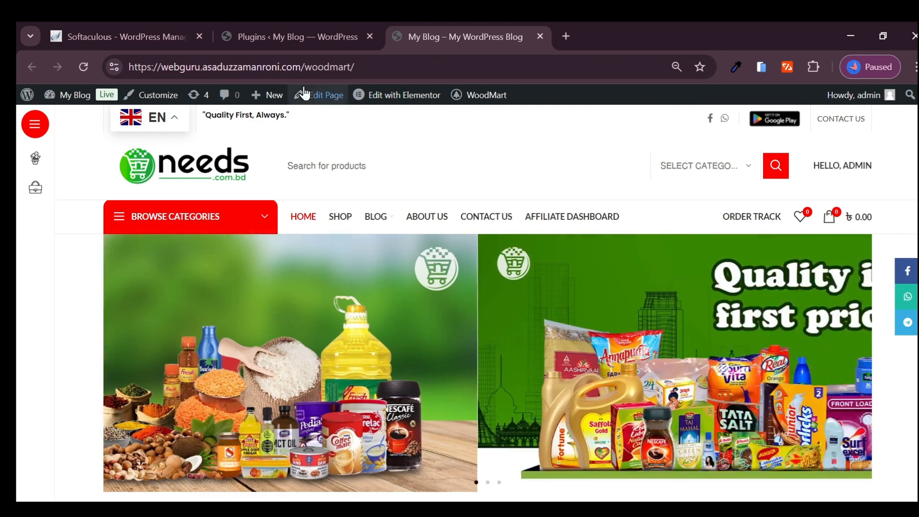
# - Switch to the WordPress admin and open the page for adding new plugins, ready for a plugin search
pyautogui.click(290, 36)
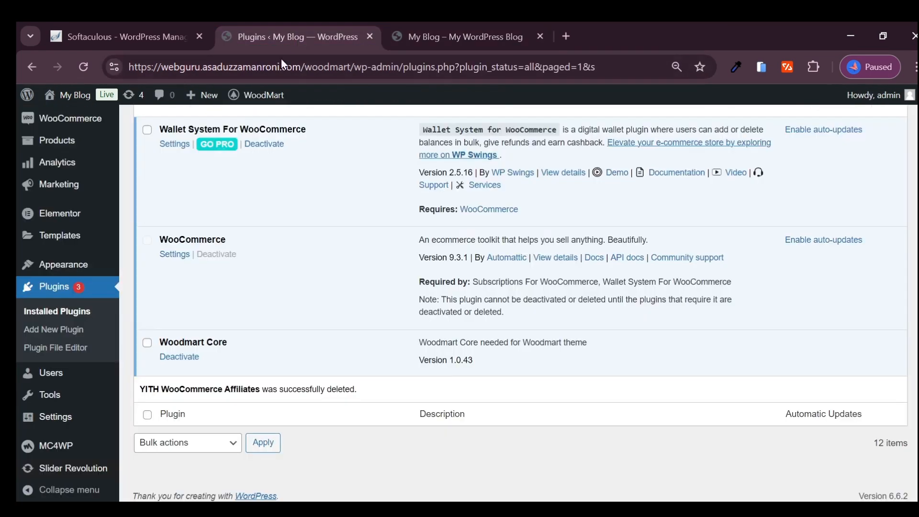
pyautogui.click(66, 330)
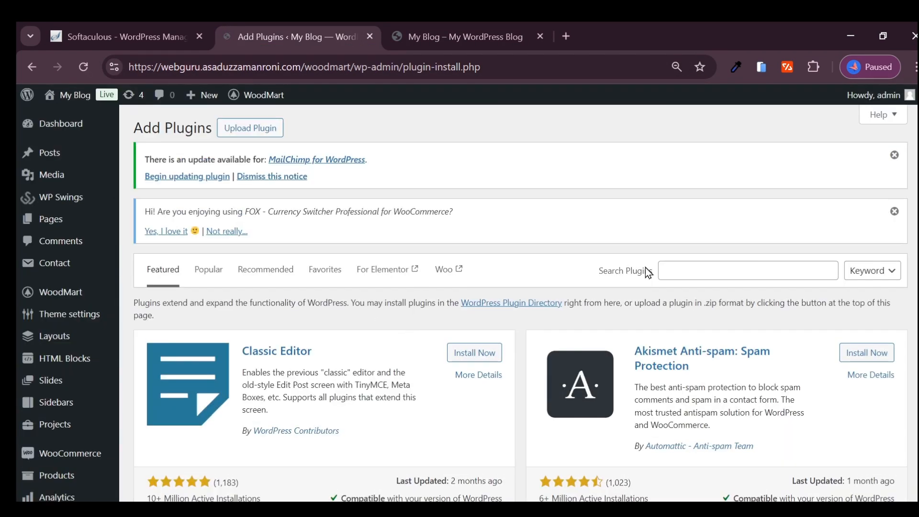
pyautogui.click(733, 271)
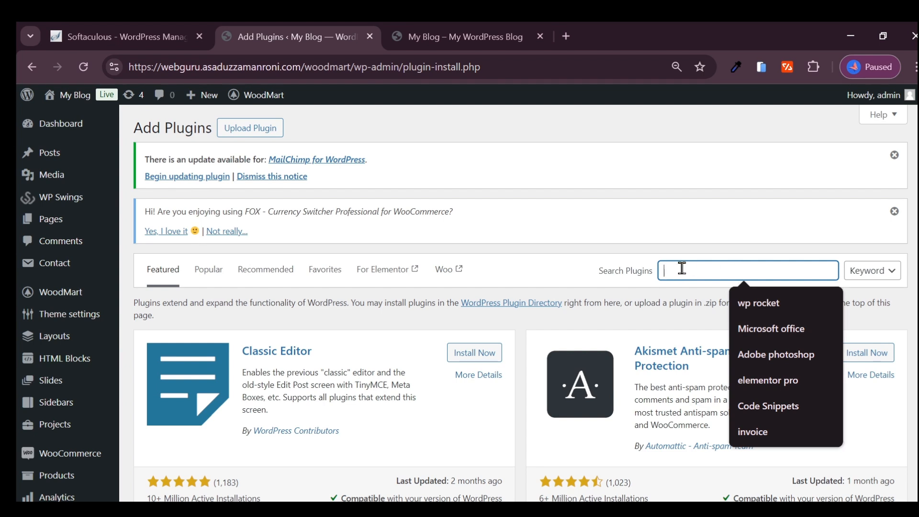
# - Search Google for "best affiliate plugin for wordpress" in a new browser tab
pyautogui.click(566, 37)
pyautogui.click(411, 64)
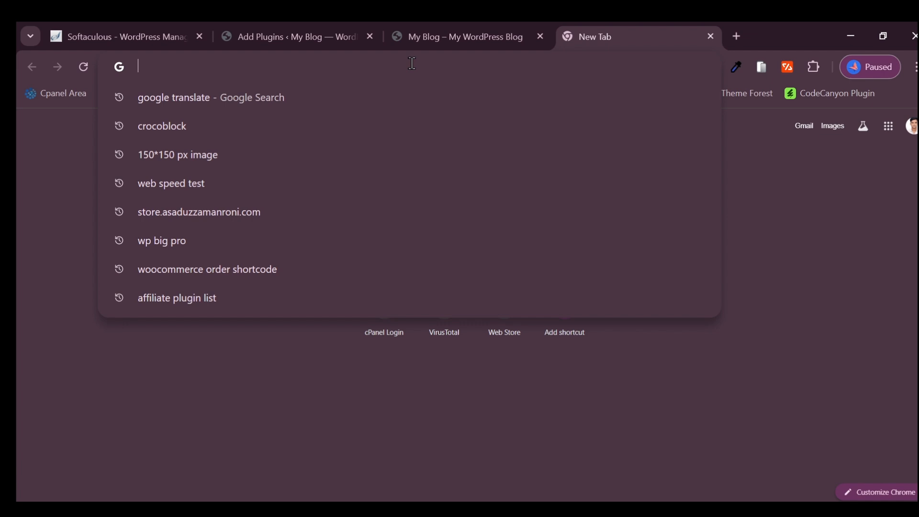
pyautogui.write('best')
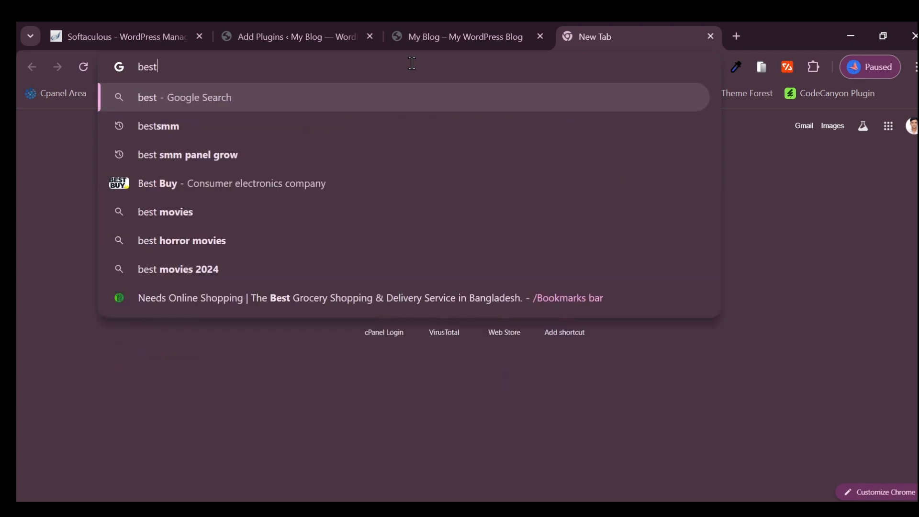
pyautogui.write(' aff')
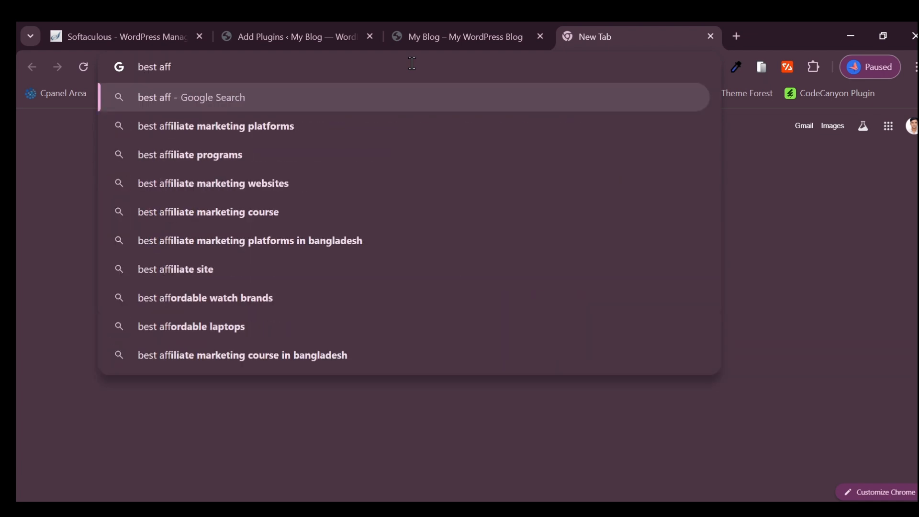
pyautogui.write('iliate ')
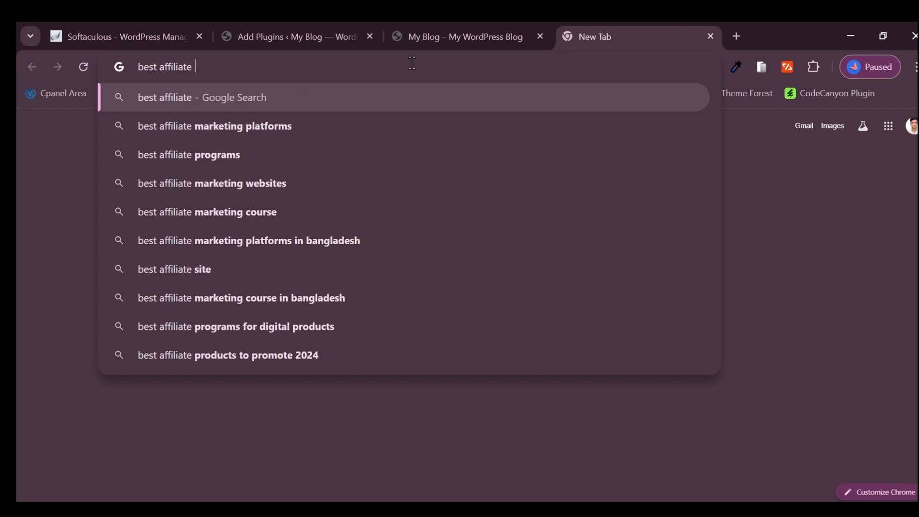
pyautogui.write('plugin')
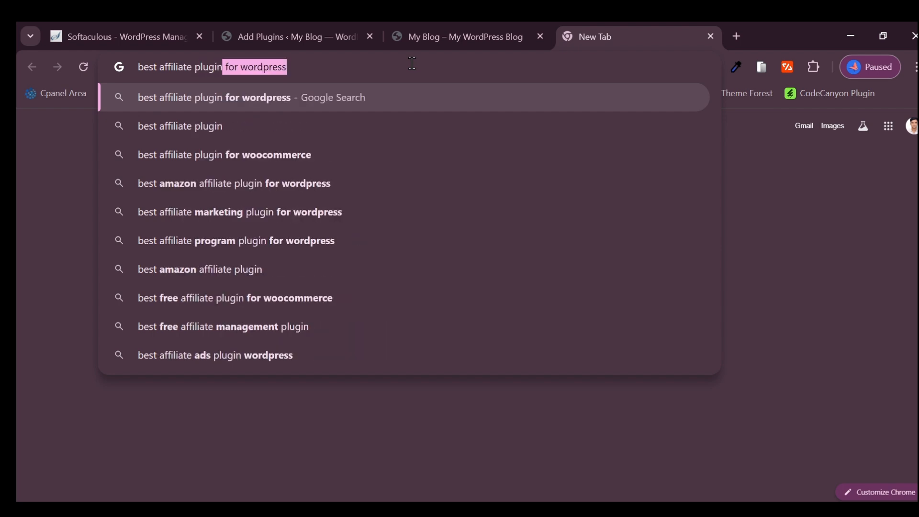
pyautogui.press('Return')
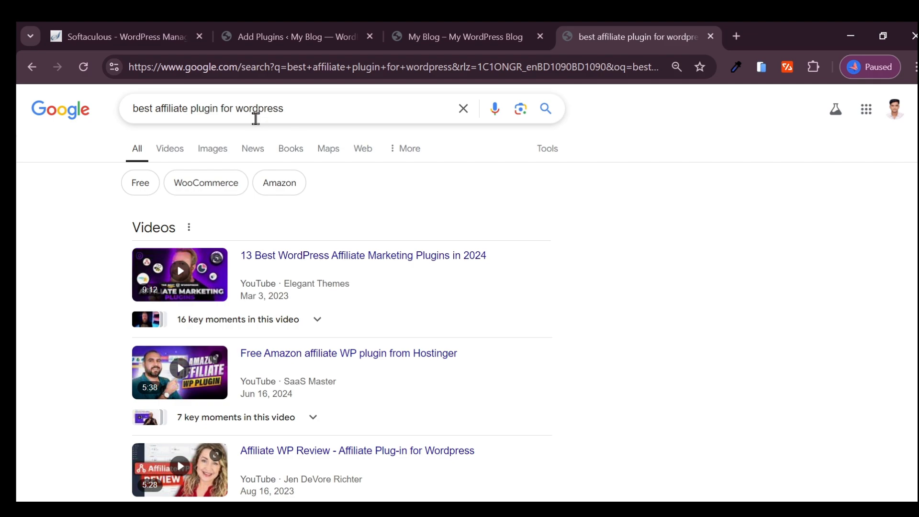
# - Look through the web and image results for WordPress affiliate plugins, and close the Google tab
pyautogui.scroll(-9, 287, 136)
pyautogui.scroll(9, 201, 245)
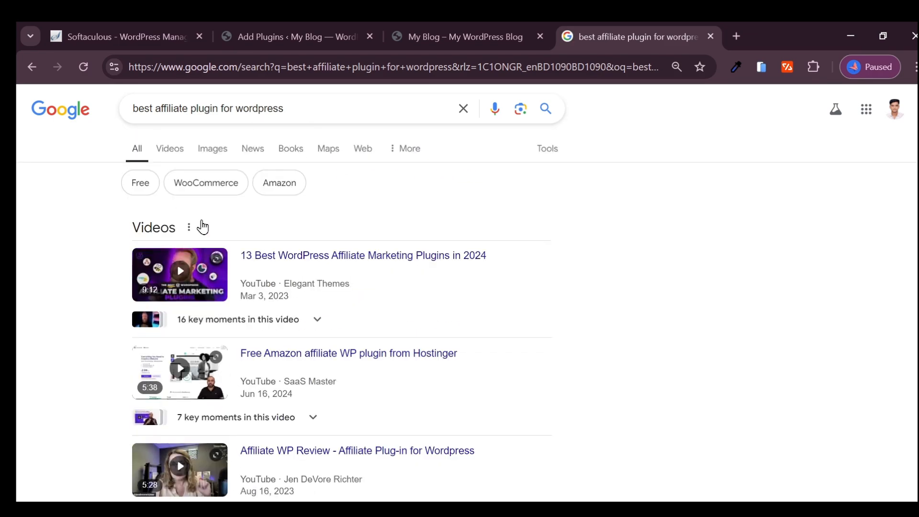
pyautogui.click(203, 150)
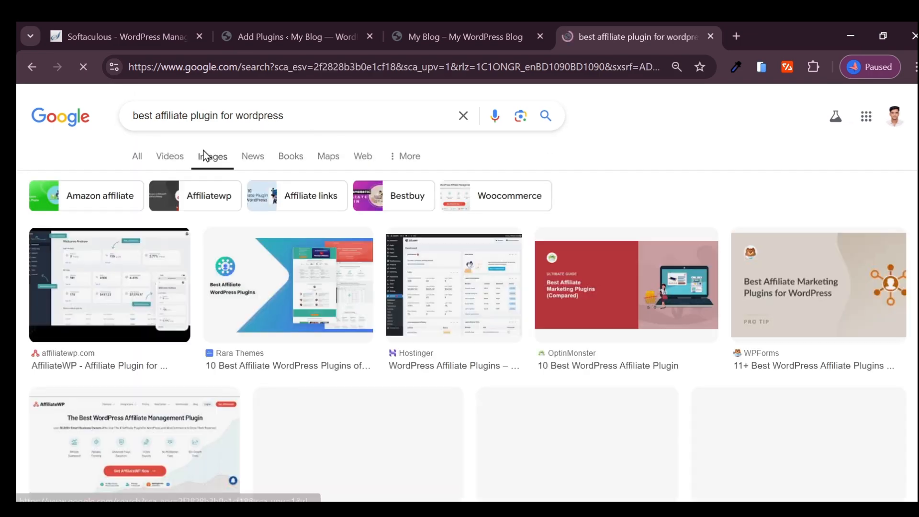
pyautogui.scroll(-10, 240, 177)
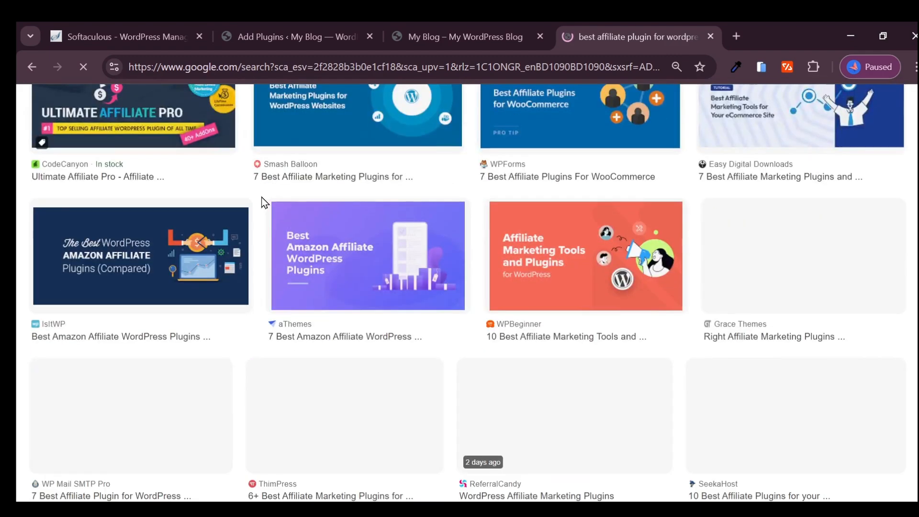
pyautogui.scroll(-10, 263, 202)
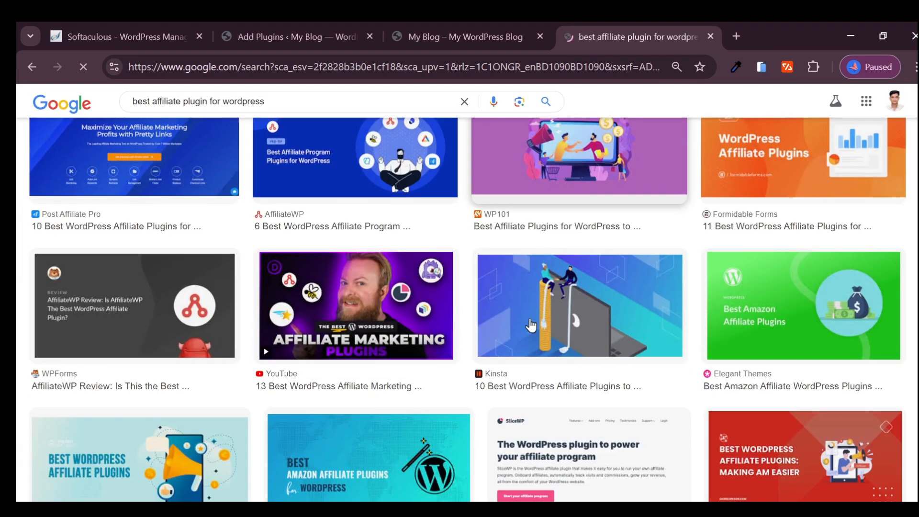
pyautogui.scroll(-3, 242, 322)
pyautogui.click(71, 104)
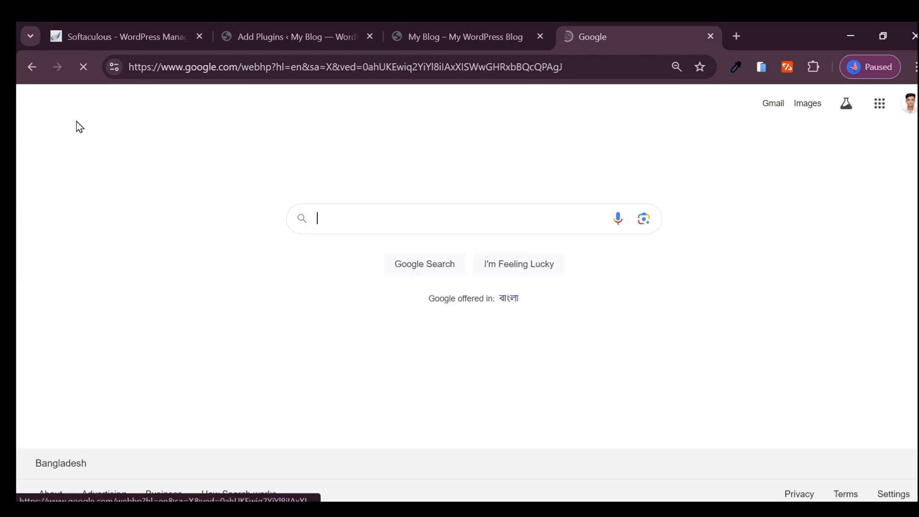
pyautogui.click(464, 37)
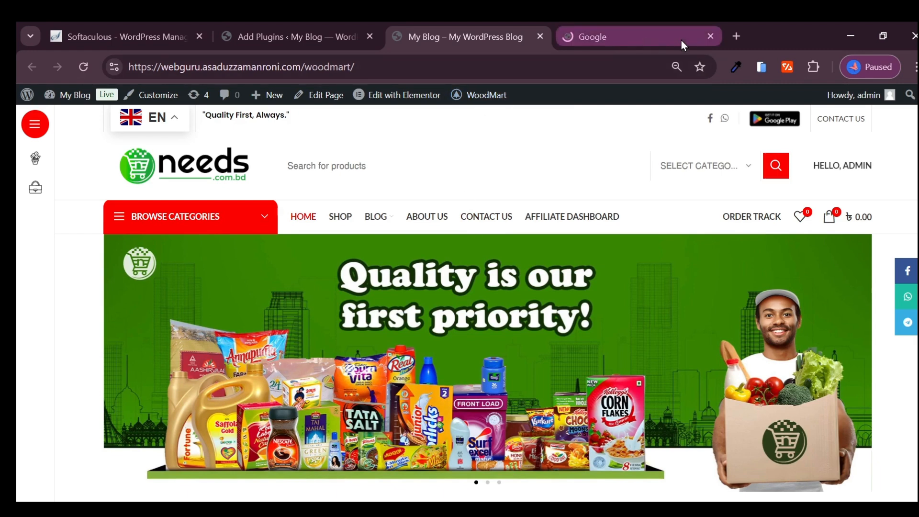
pyautogui.click(712, 36)
# - Search the WordPress plugin directory for "yith affileate"
pyautogui.click(323, 29)
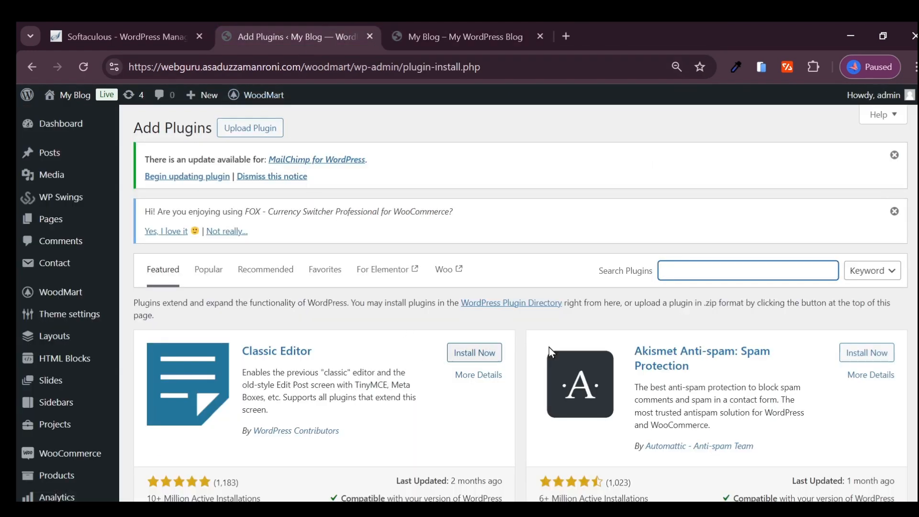
pyautogui.click(672, 276)
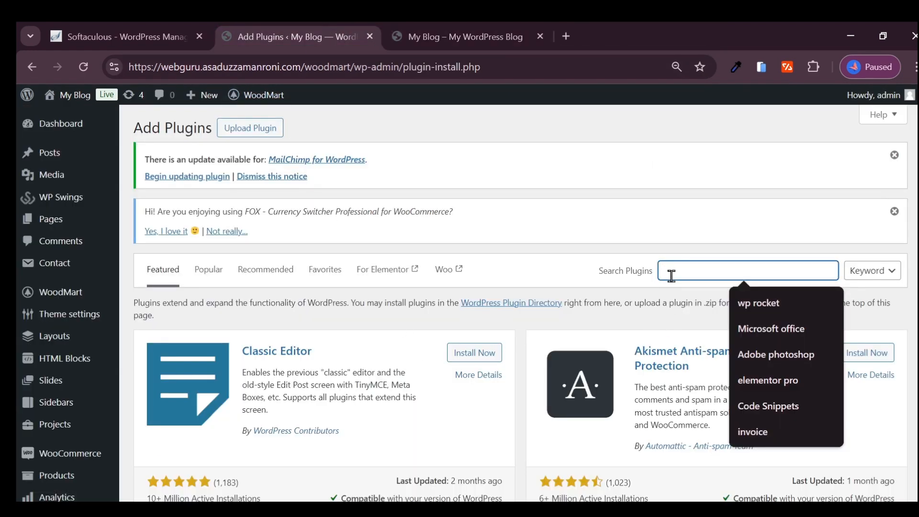
pyautogui.write('a')
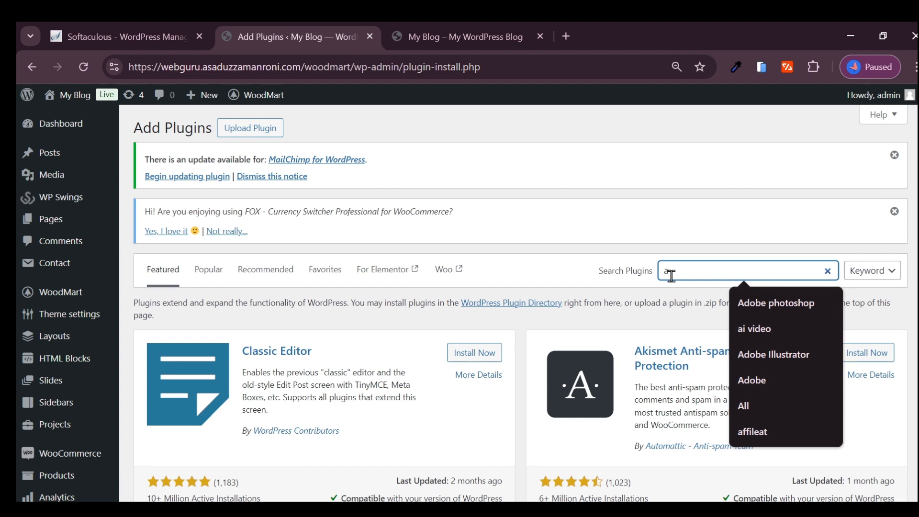
pyautogui.press('BackSpace')
pyautogui.write('yi')
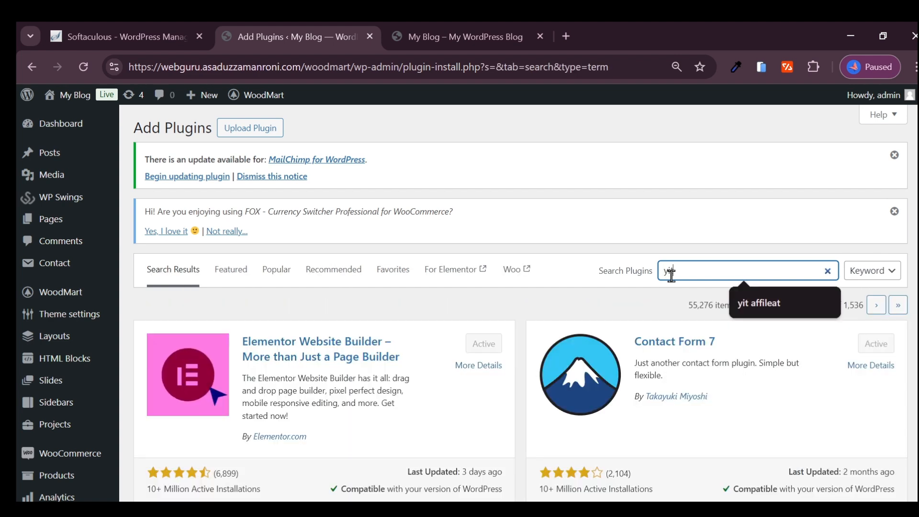
pyautogui.write('th affi')
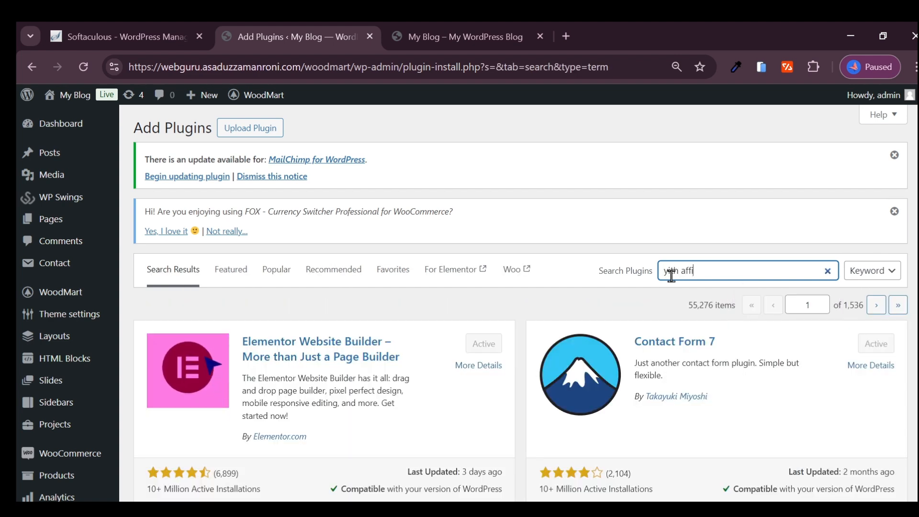
pyautogui.write('leate')
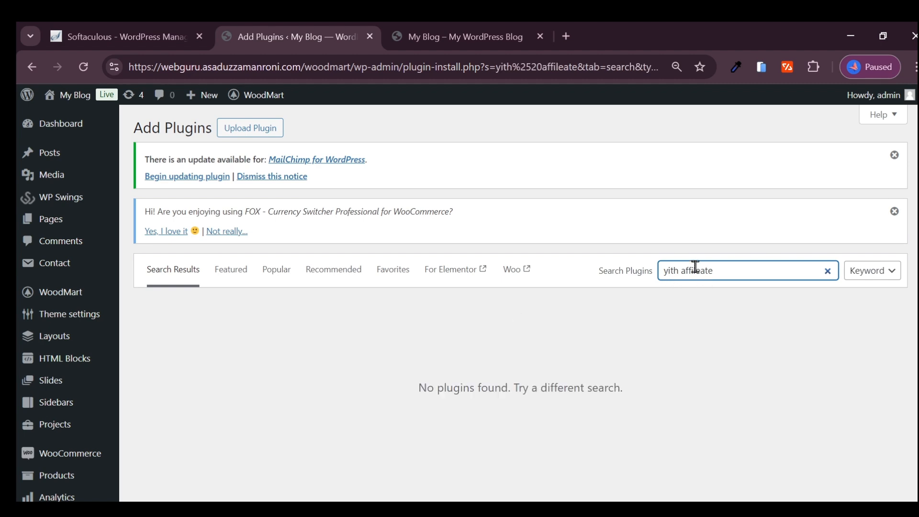
# - Search Google for the copied term "yith affileate" and copy the corrected spelling "yith affiliate"
pyautogui.tripleClick(695, 271)
pyautogui.hotkey('ctrl', 'c')
pyautogui.click(568, 35)
pyautogui.hotkey('ctrl', 'v')
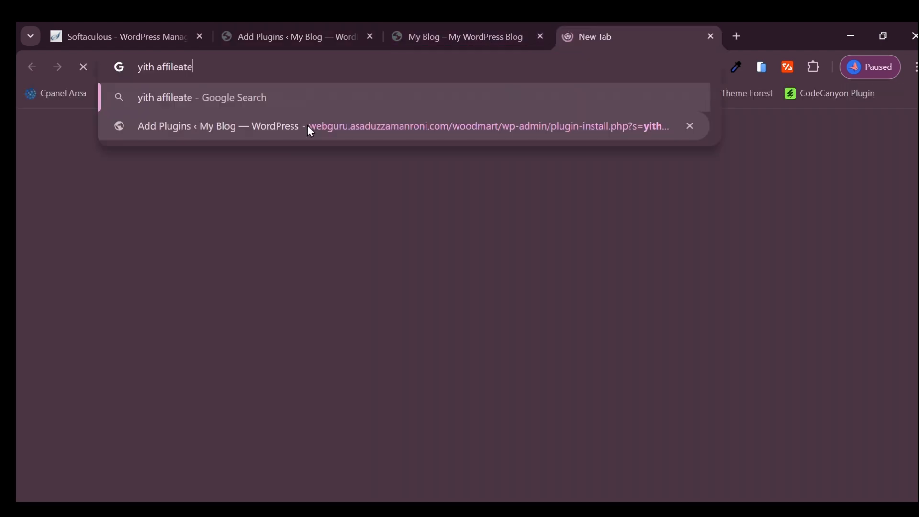
pyautogui.press('Return')
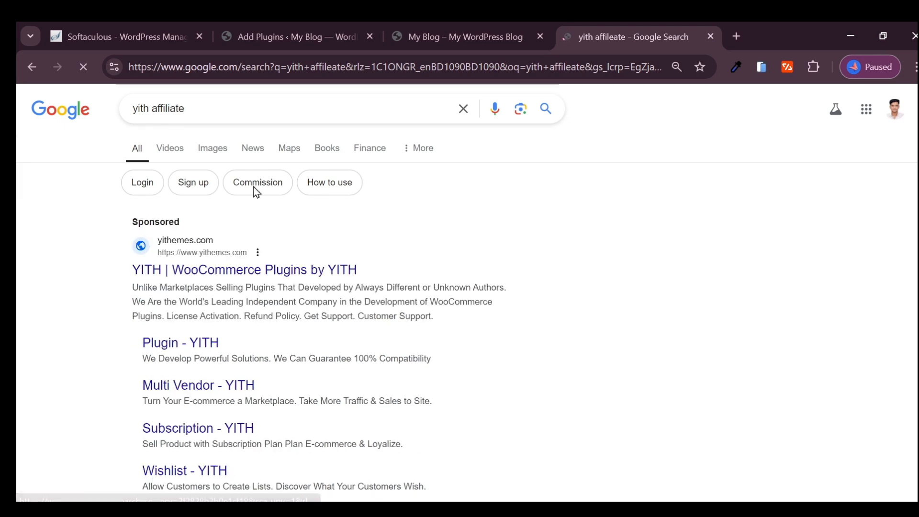
pyautogui.tripleClick(216, 108)
pyautogui.click(62, 206)
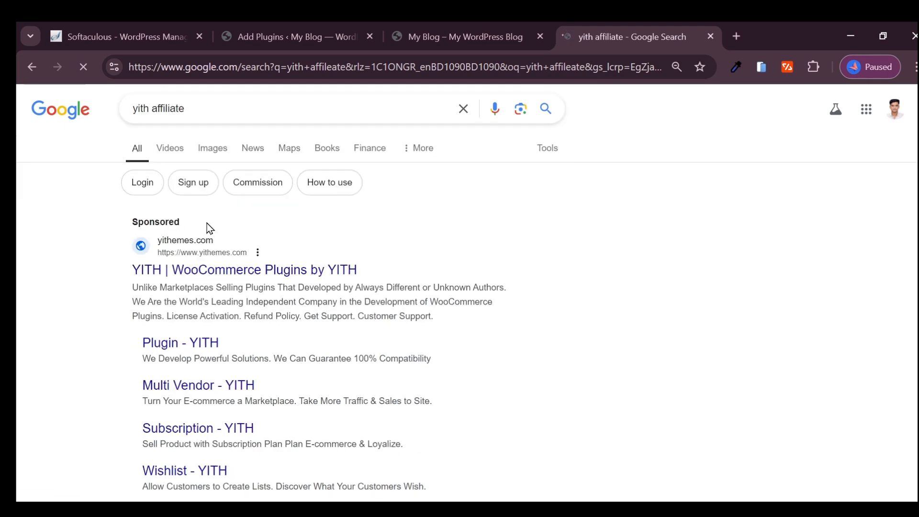
pyautogui.tripleClick(197, 110)
pyautogui.hotkey('ctrl', 'c')
# - Search the WordPress plugin directory for "yith affiliate" and review the YITH WooCommerce Affiliates entry
pyautogui.click(302, 39)
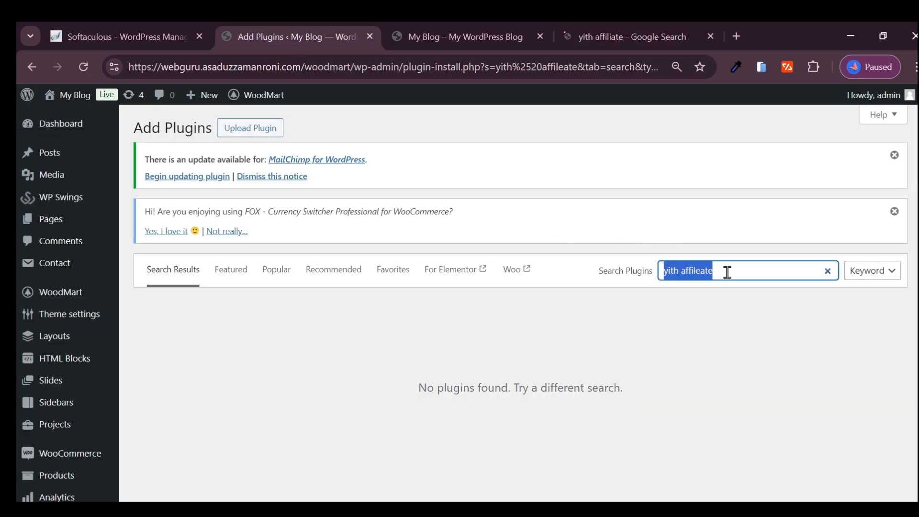
pyautogui.hotkey('ctrl', 'v')
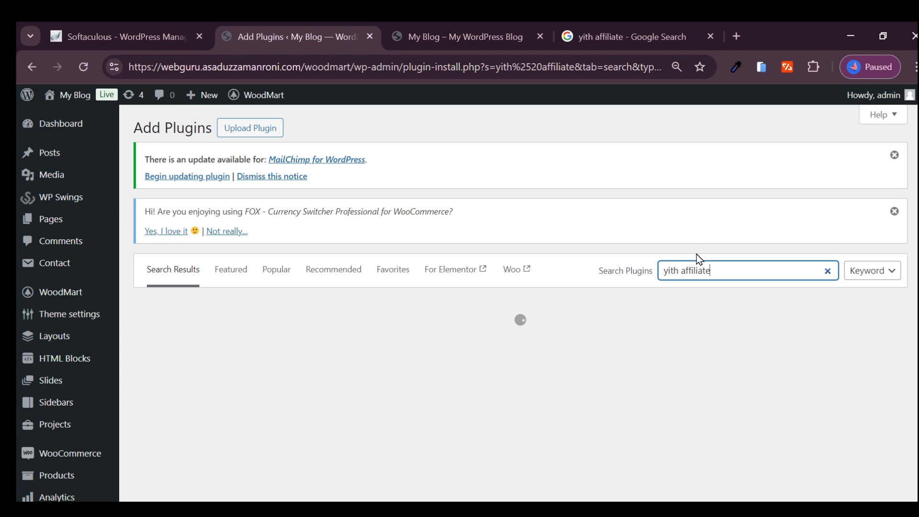
pyautogui.scroll(-2, 222, 300)
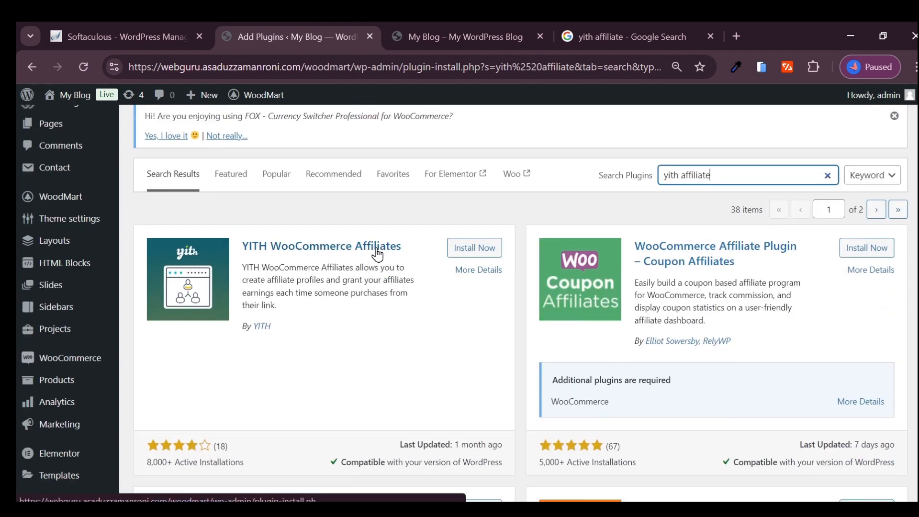
pyautogui.scroll(-1, 242, 286)
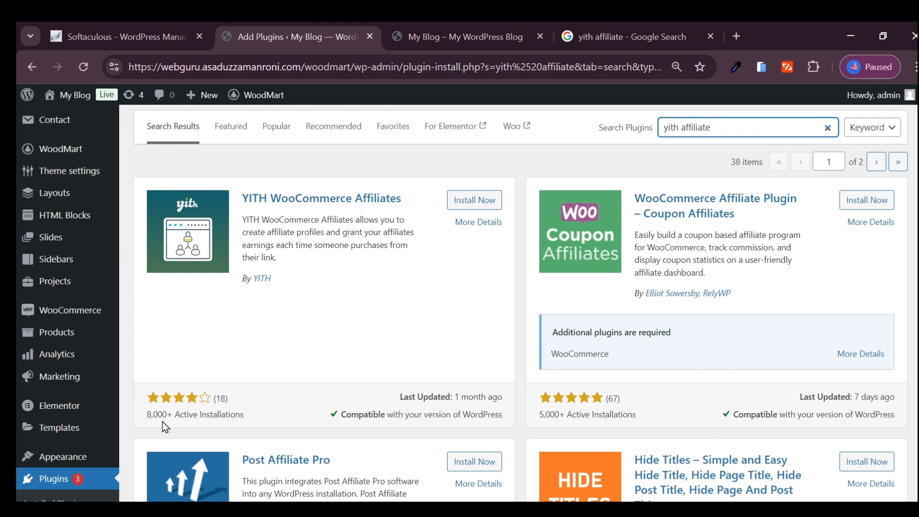
pyautogui.scroll(-1, 562, 390)
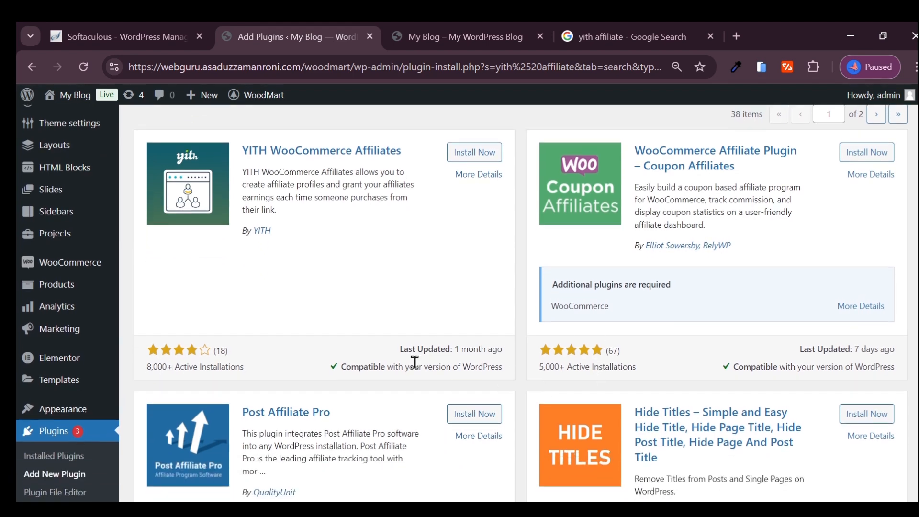
# - Install and activate the YITH WooCommerce Affiliates plugin
pyautogui.scroll(3, 468, 350)
pyautogui.click(469, 298)
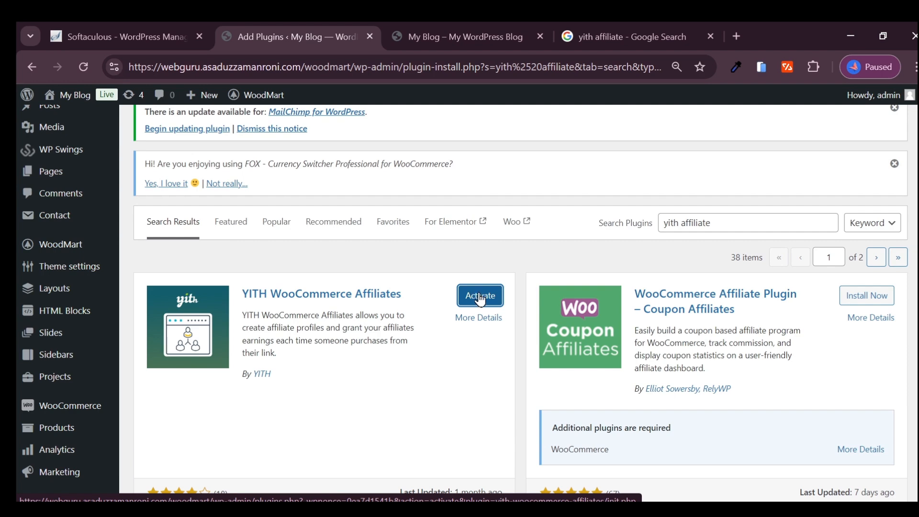
pyautogui.click(480, 298)
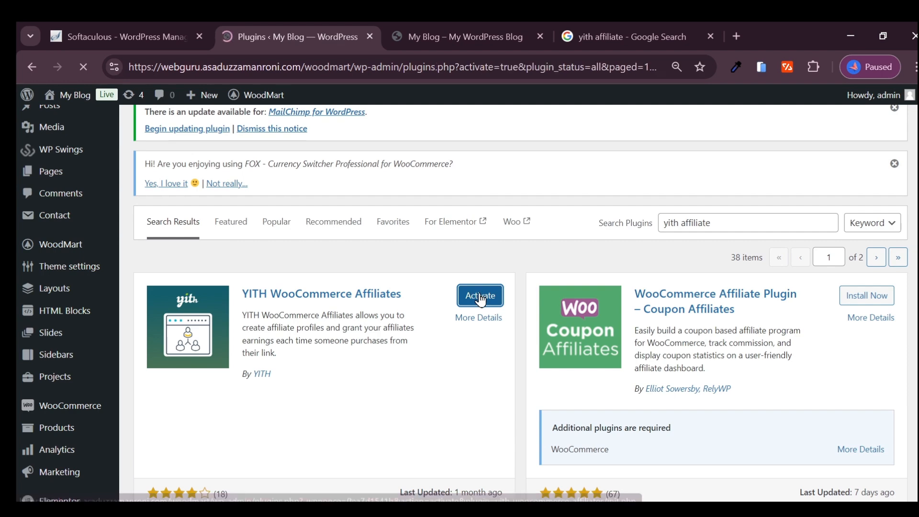
# - Open the Affiliates panel of the YITH plugin from the WordPress admin
pyautogui.scroll(-5, 335, 283)
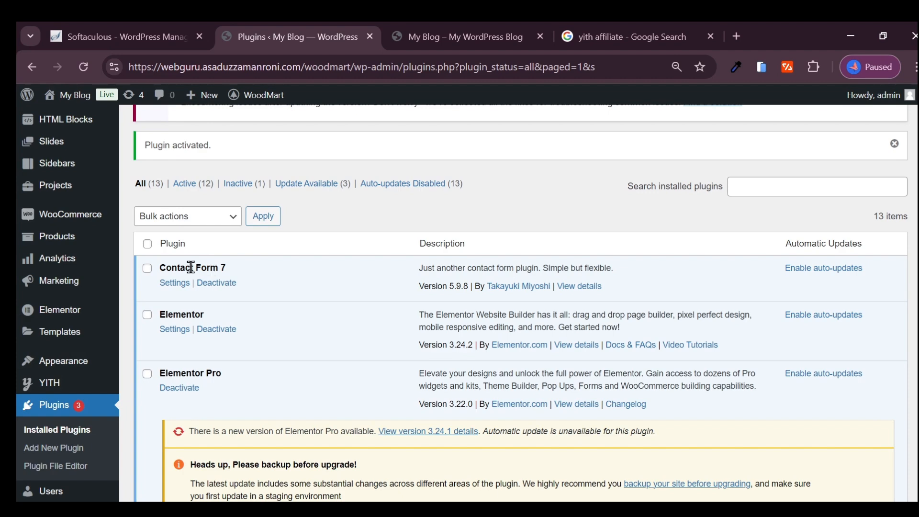
pyautogui.scroll(-5, 103, 335)
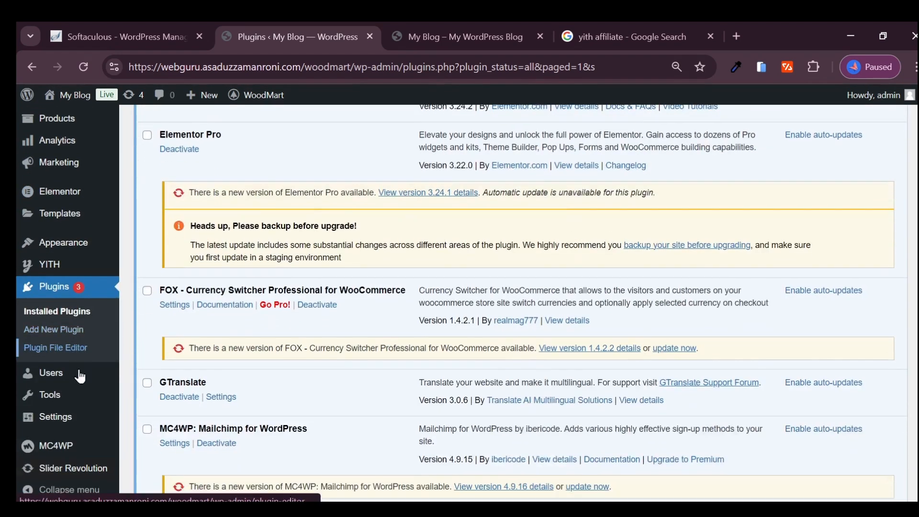
pyautogui.moveTo(102, 425)
pyautogui.scroll(2, 102, 425)
pyautogui.moveTo(50, 368)
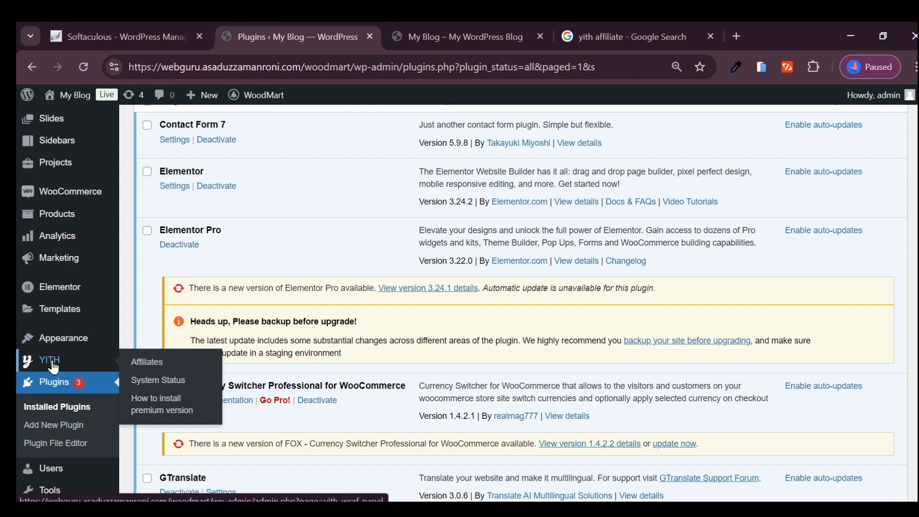
pyautogui.click(163, 367)
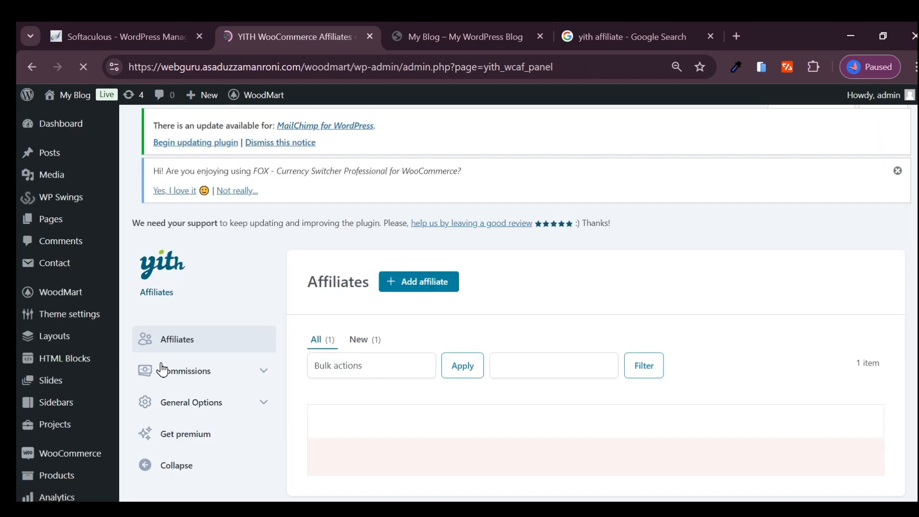
# - Reload the Affiliates list and review the registered affiliate's entry
pyautogui.scroll(-2, 374, 323)
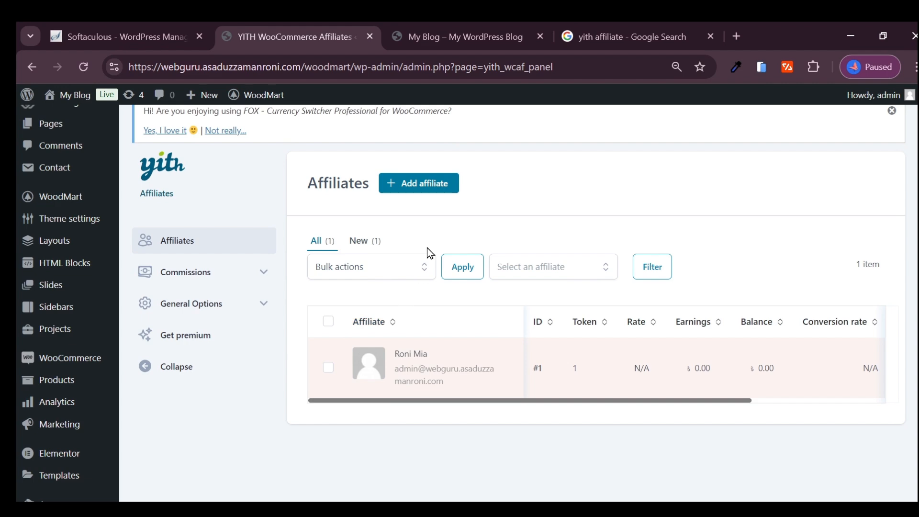
pyautogui.click(178, 250)
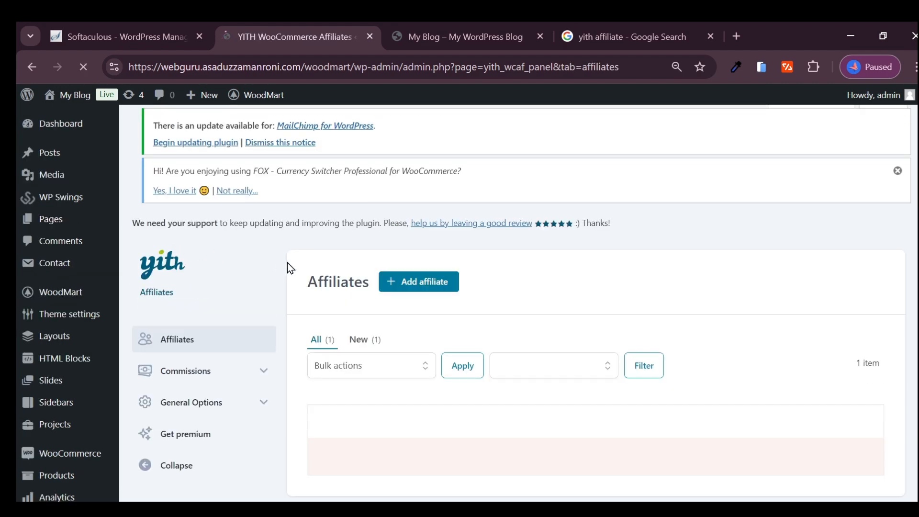
pyautogui.scroll(-3, 347, 283)
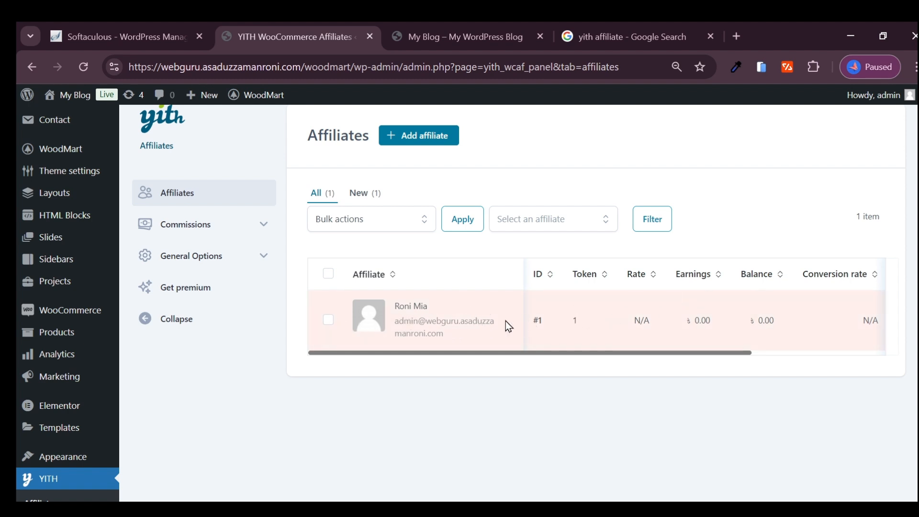
pyautogui.tripleClick(434, 323)
pyautogui.click(424, 330)
# - Review the Commissions List and Commissions Payments pages of the affiliate plugin
pyautogui.click(248, 229)
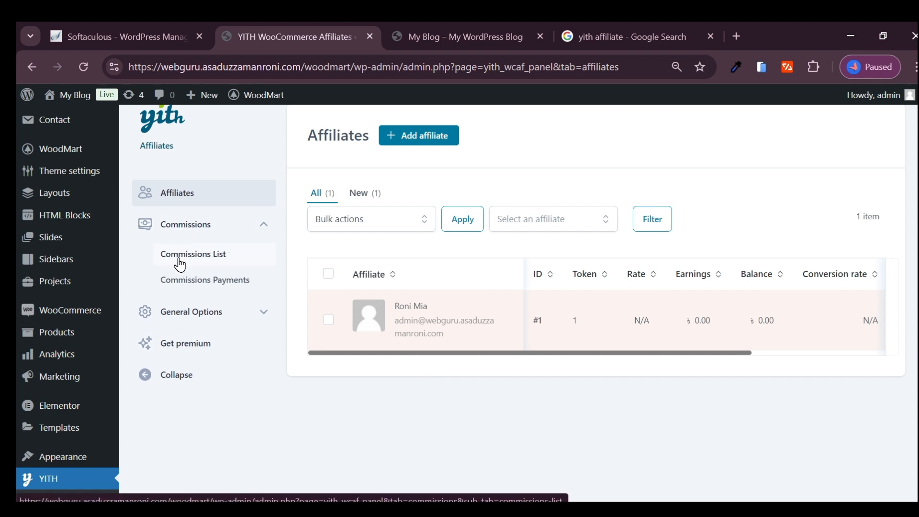
pyautogui.click(201, 255)
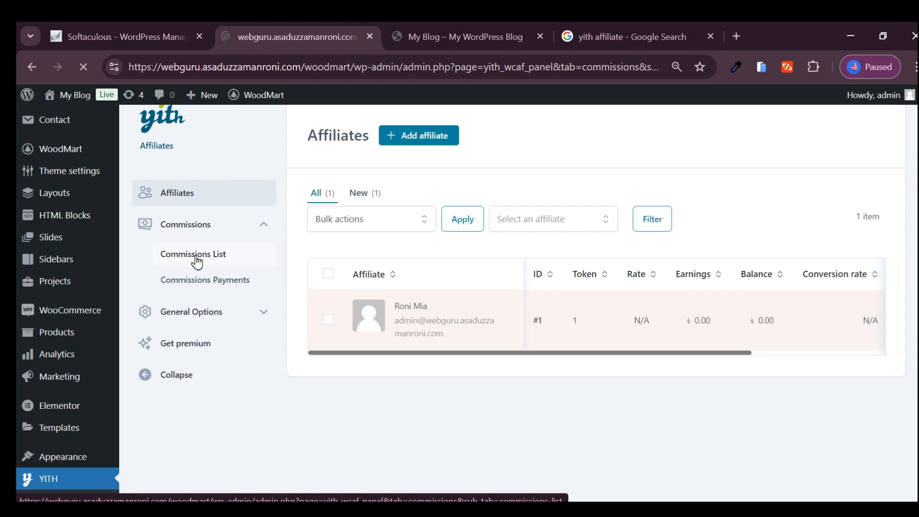
pyautogui.scroll(-3, 554, 236)
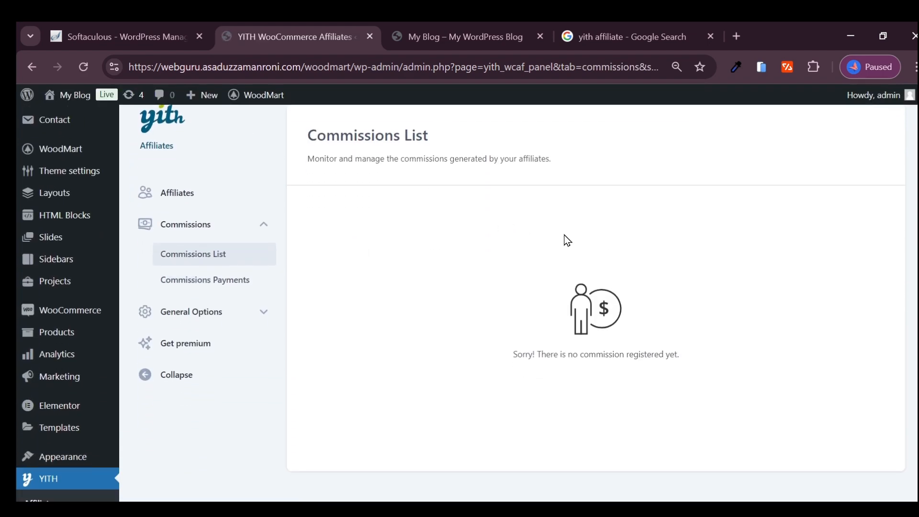
pyautogui.click(200, 286)
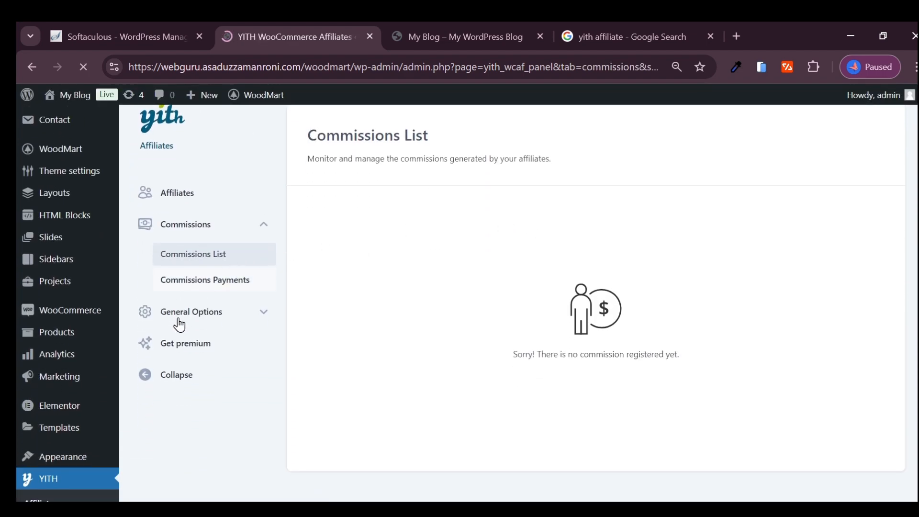
pyautogui.scroll(-3, 219, 297)
# - Open the plugin's General Options page and examine the query var name used for referral URLs
pyautogui.click(170, 314)
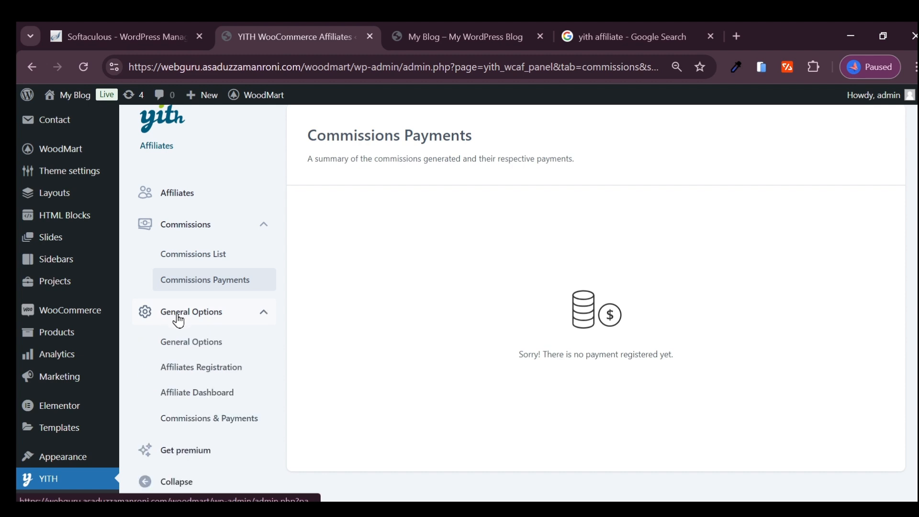
pyautogui.click(221, 342)
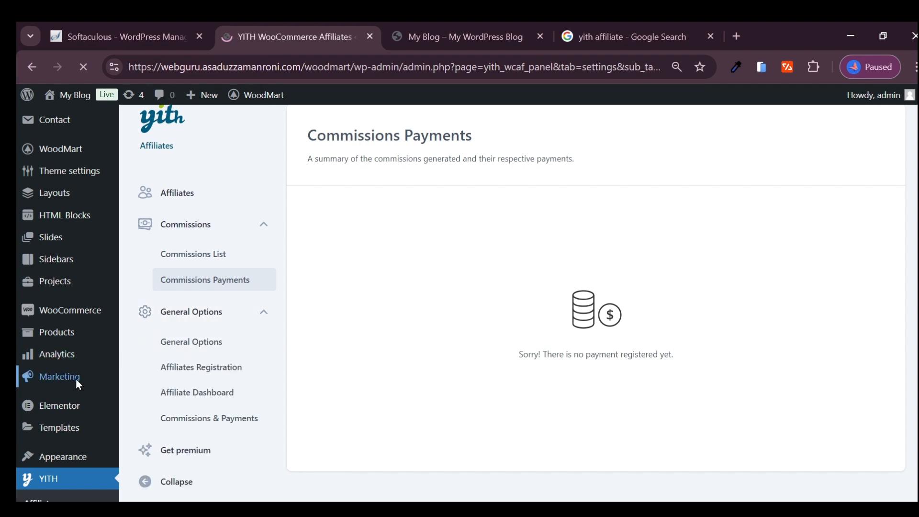
pyautogui.doubleClick(505, 305)
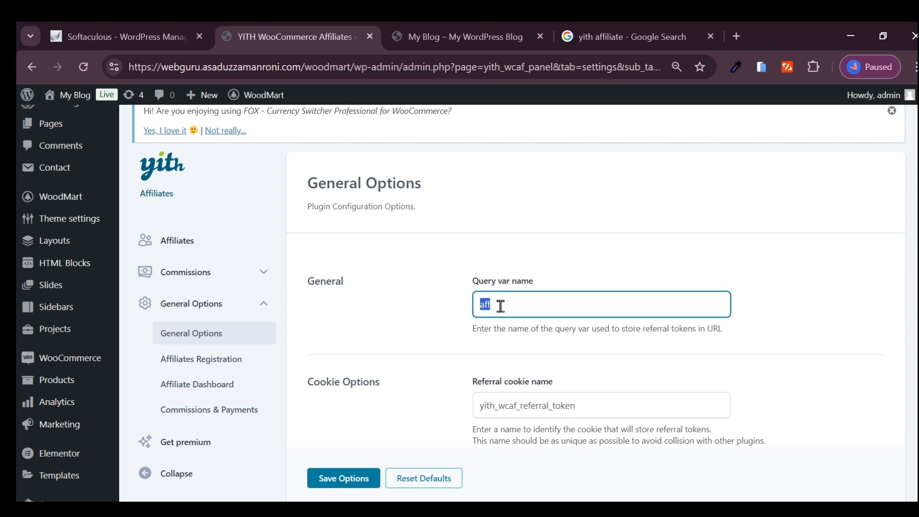
pyautogui.click(502, 306)
pyautogui.scroll(-4, 526, 336)
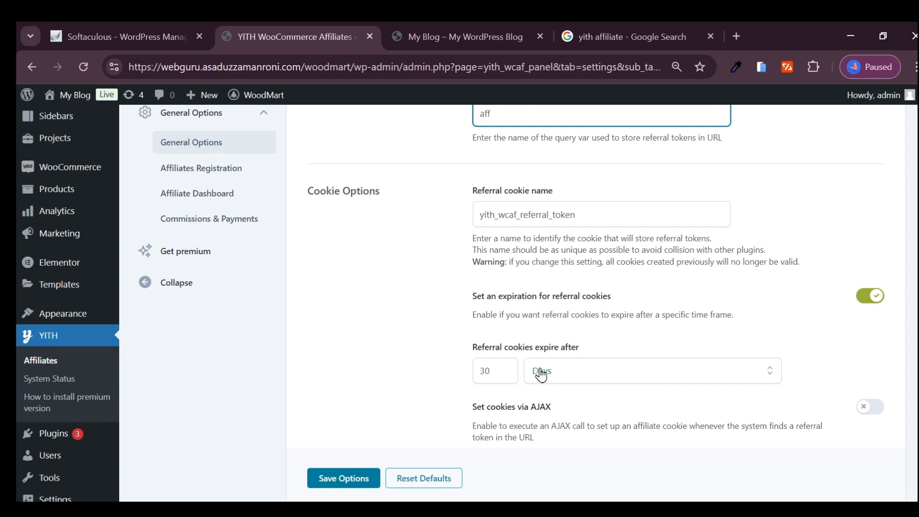
# - Examine the Cookie Options, including the referral cookie expiration value and its available time units
pyautogui.click(494, 372)
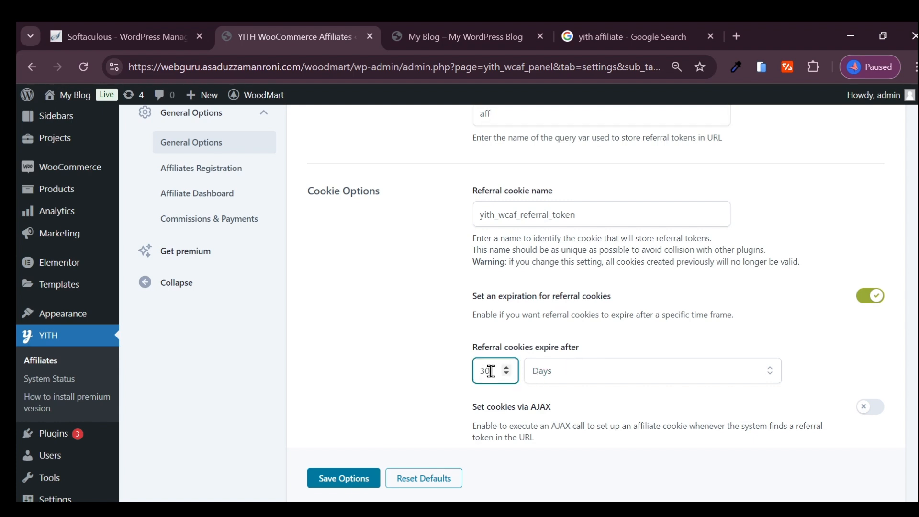
pyautogui.click(565, 378)
pyautogui.click(569, 382)
pyautogui.click(569, 382)
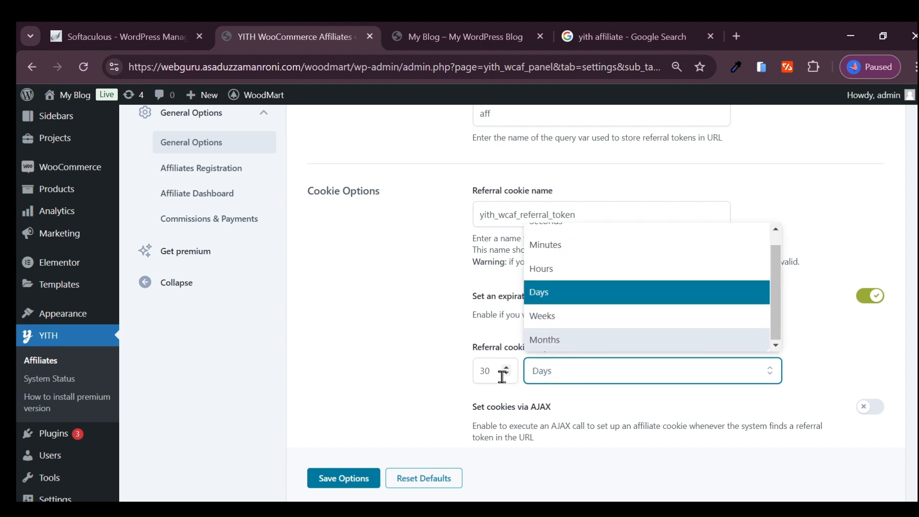
pyautogui.scroll(1, 565, 327)
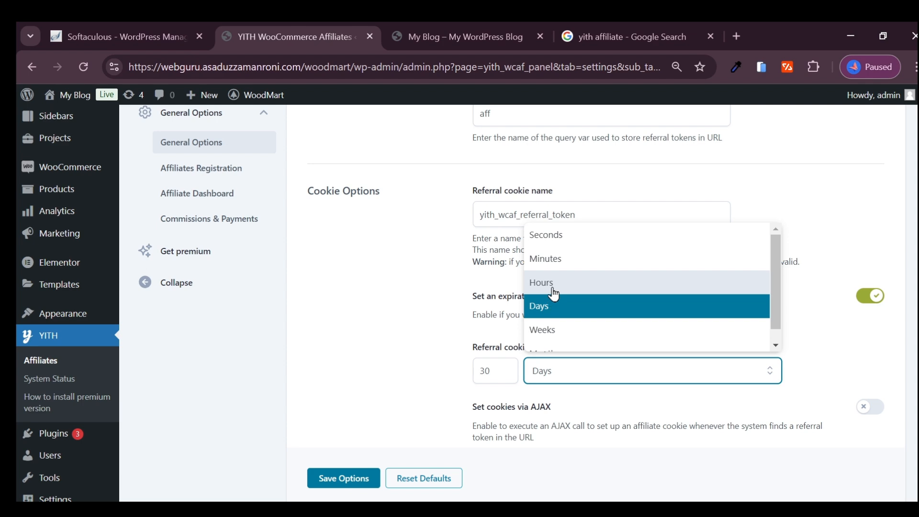
pyautogui.click(435, 372)
pyautogui.scroll(-2, 569, 354)
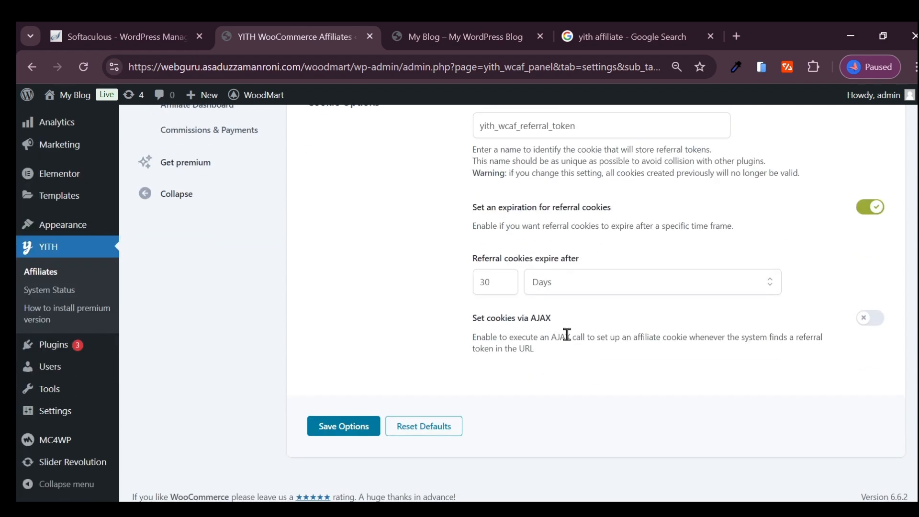
pyautogui.scroll(1, 526, 364)
pyautogui.scroll(-1, 574, 372)
pyautogui.scroll(3, 572, 373)
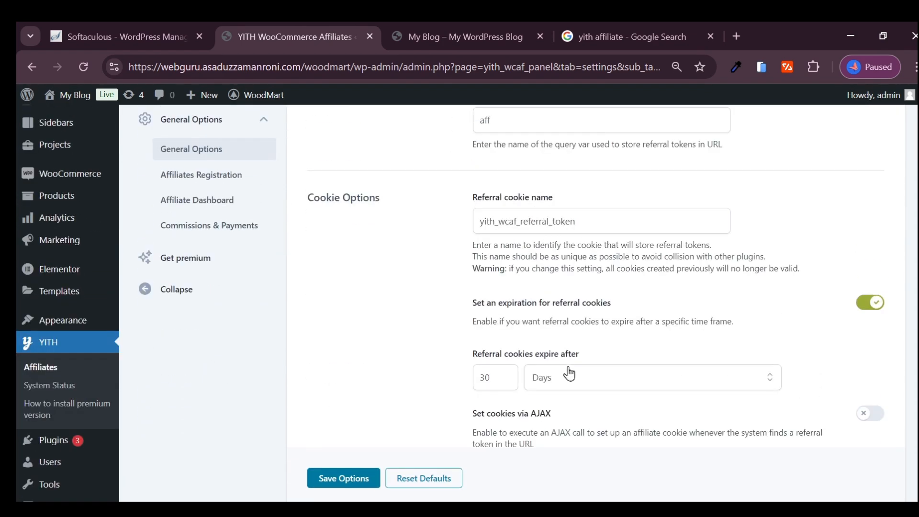
pyautogui.scroll(3, 342, 341)
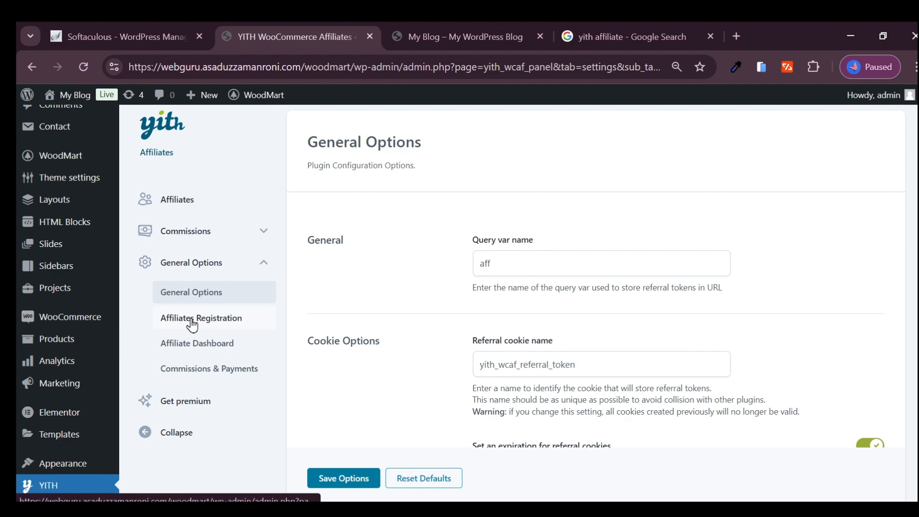
# - Open the Affiliates Registration settings and review which registration form fields are required and active
pyautogui.click(206, 320)
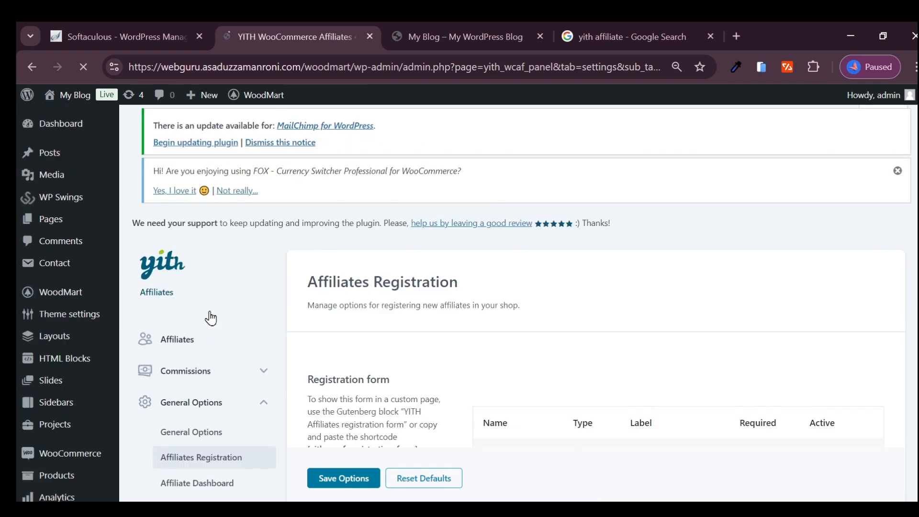
pyautogui.scroll(-1, 312, 328)
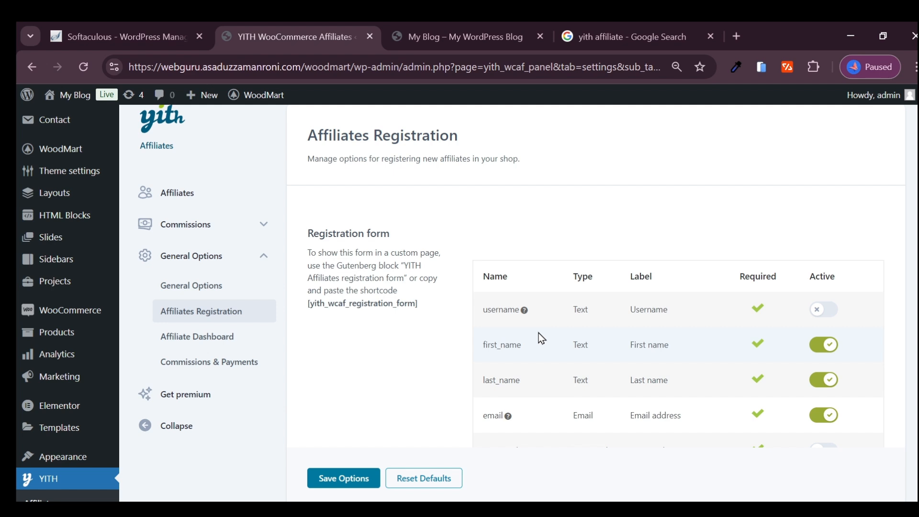
pyautogui.scroll(-1, 540, 338)
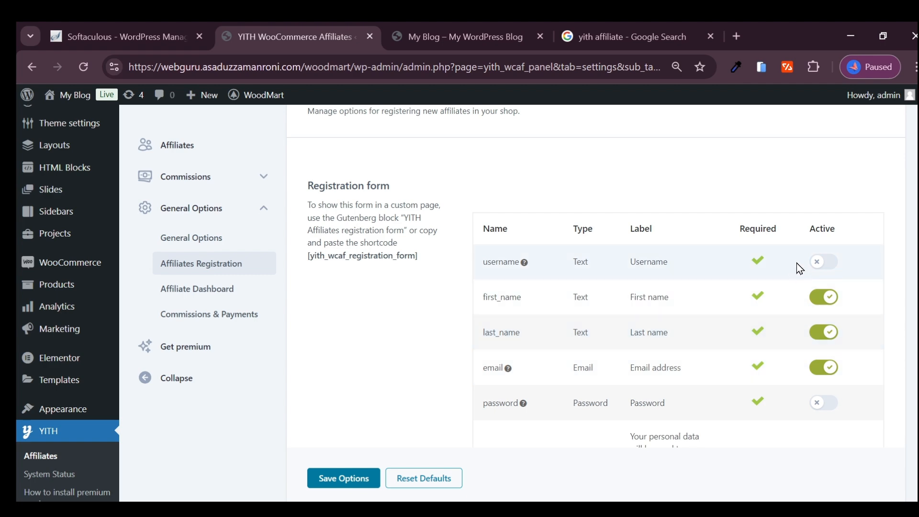
# - Open the Affiliate Dashboard settings and examine where the dashboard is shown and which page it uses
pyautogui.click(200, 291)
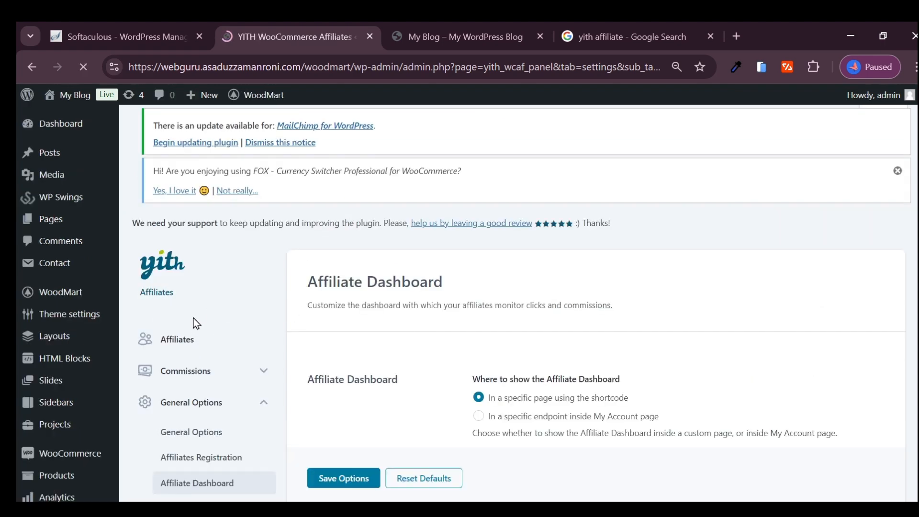
pyautogui.scroll(-2, 530, 325)
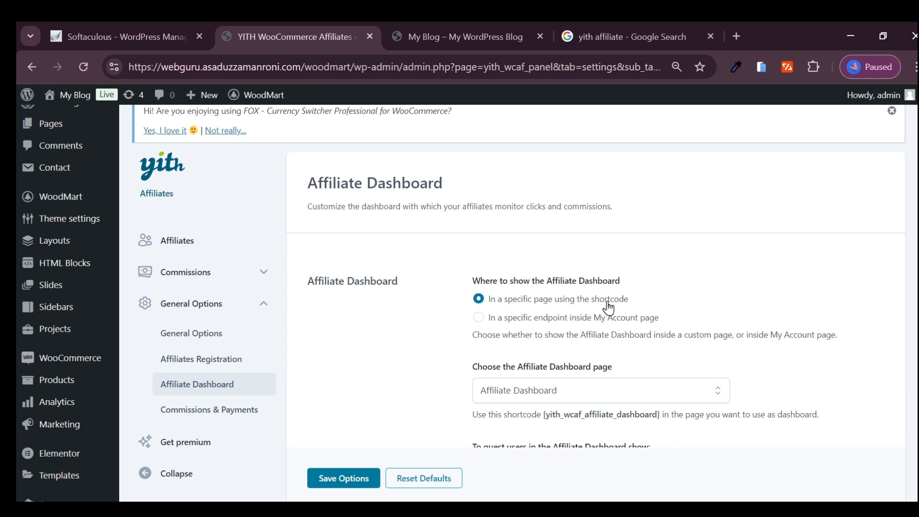
pyautogui.scroll(-2, 368, 318)
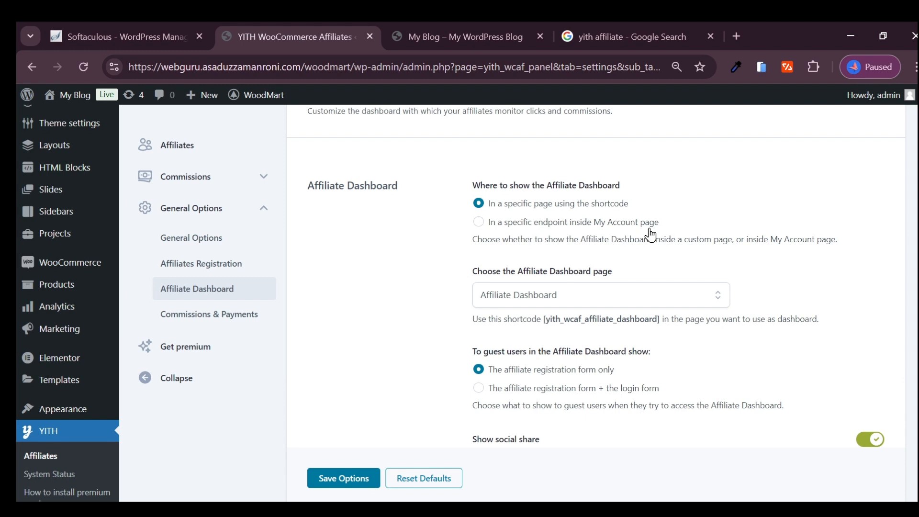
pyautogui.scroll(-1, 534, 270)
pyautogui.click(616, 253)
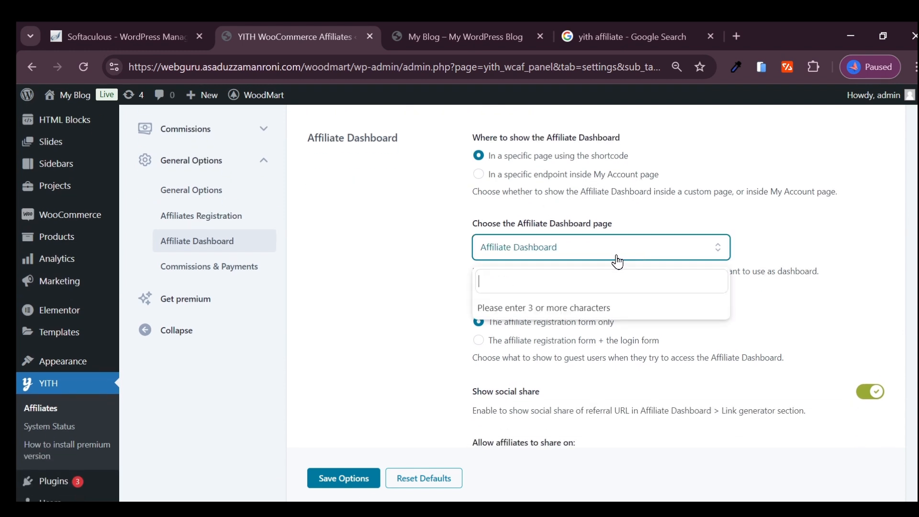
pyautogui.click(554, 258)
# - Review the guest-user display and social sharing options of the Affiliate Dashboard
pyautogui.scroll(-4, 564, 306)
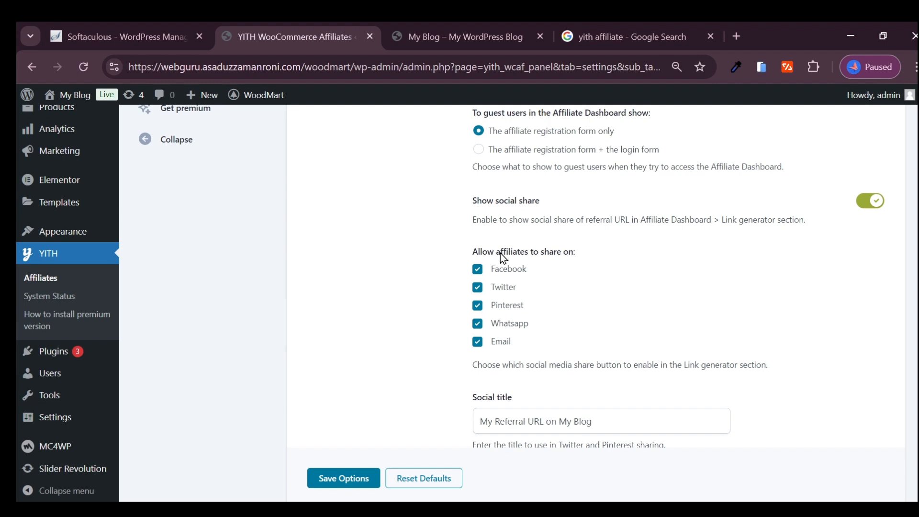
pyautogui.doubleClick(501, 253)
pyautogui.click(577, 261)
pyautogui.scroll(-5, 481, 323)
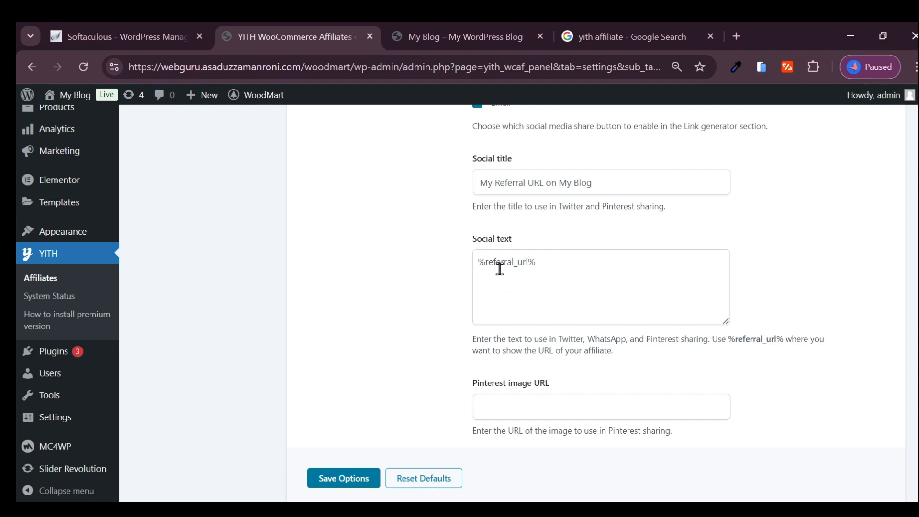
pyautogui.scroll(-2, 524, 267)
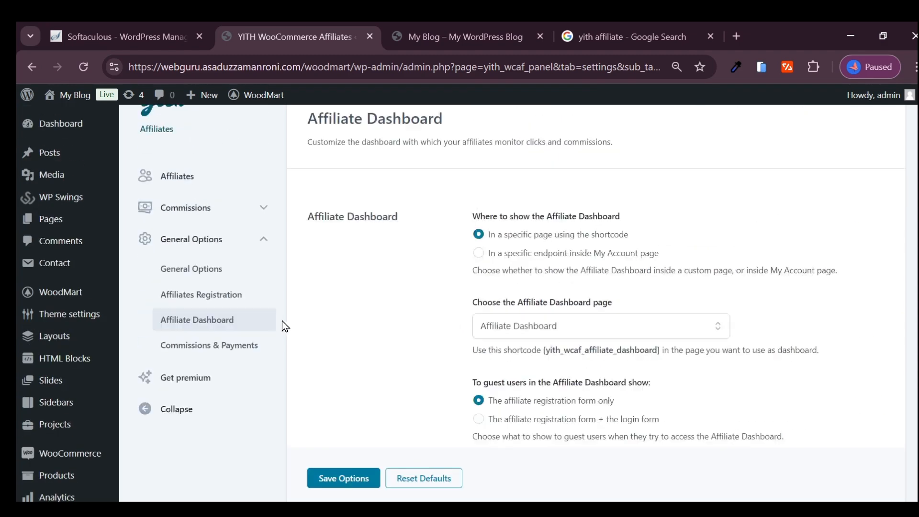
# - Set the default commission rate to 40% in the Commissions & Payments settings and save the options
pyautogui.click(211, 376)
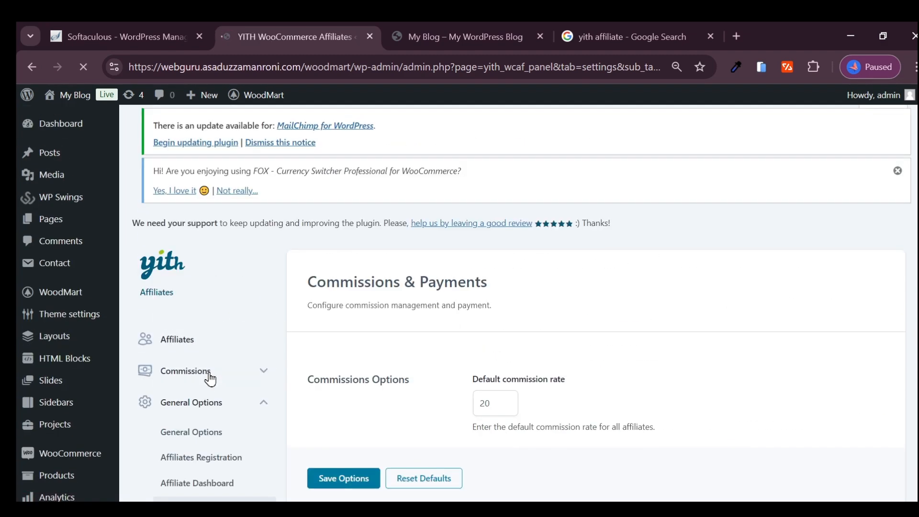
pyautogui.scroll(-4, 490, 308)
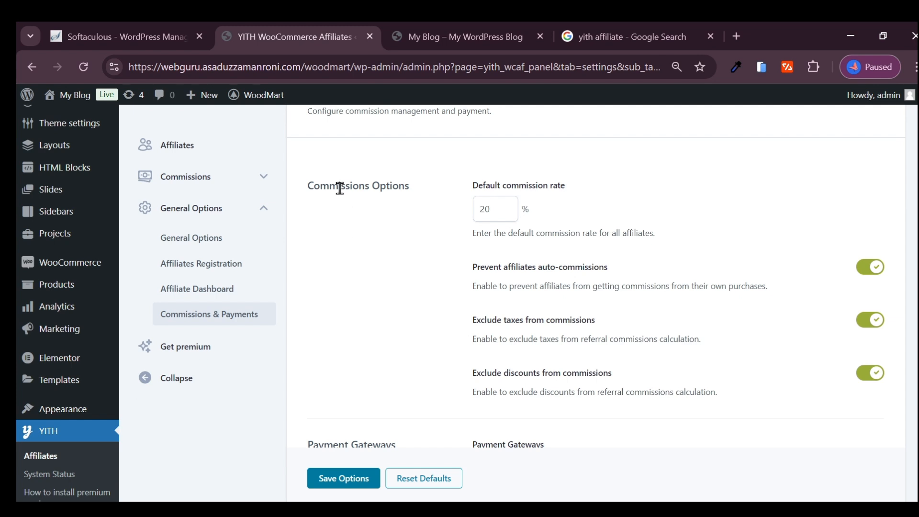
pyautogui.click(508, 207)
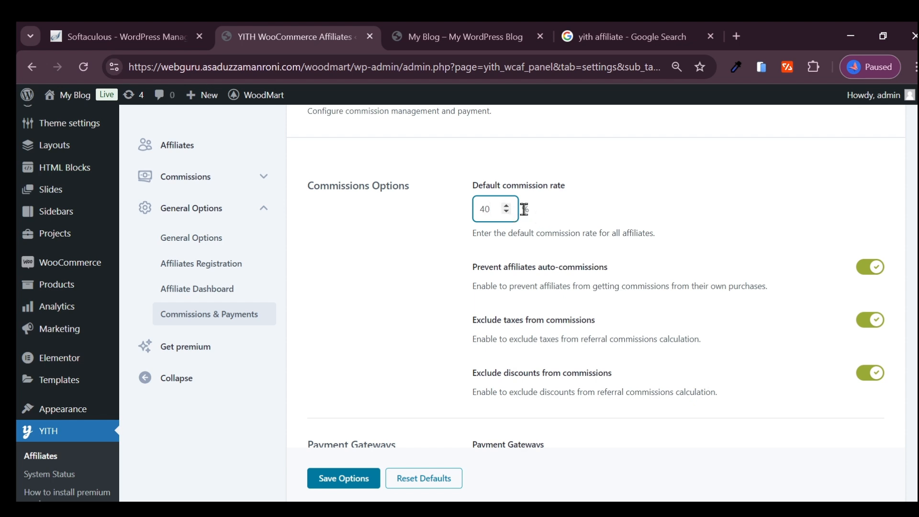
pyautogui.moveTo(524, 210); pyautogui.dragTo(532, 217)
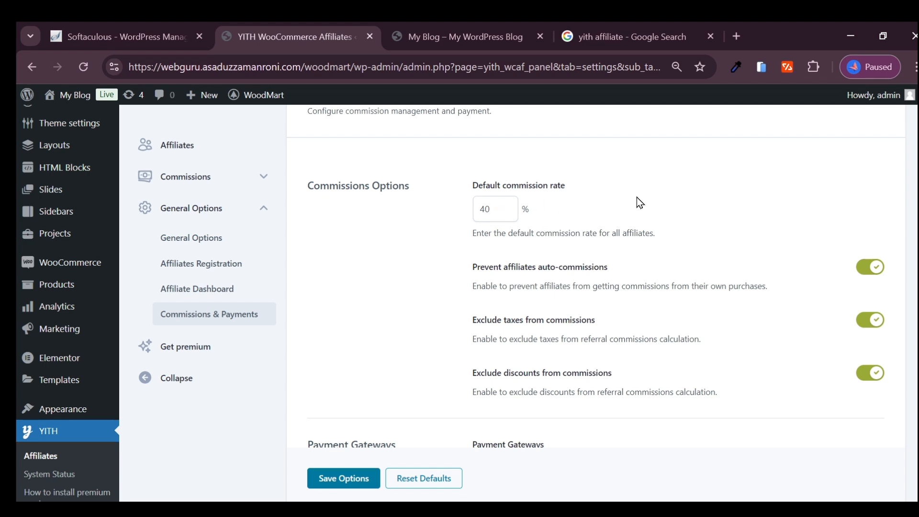
pyautogui.scroll(-4, 433, 251)
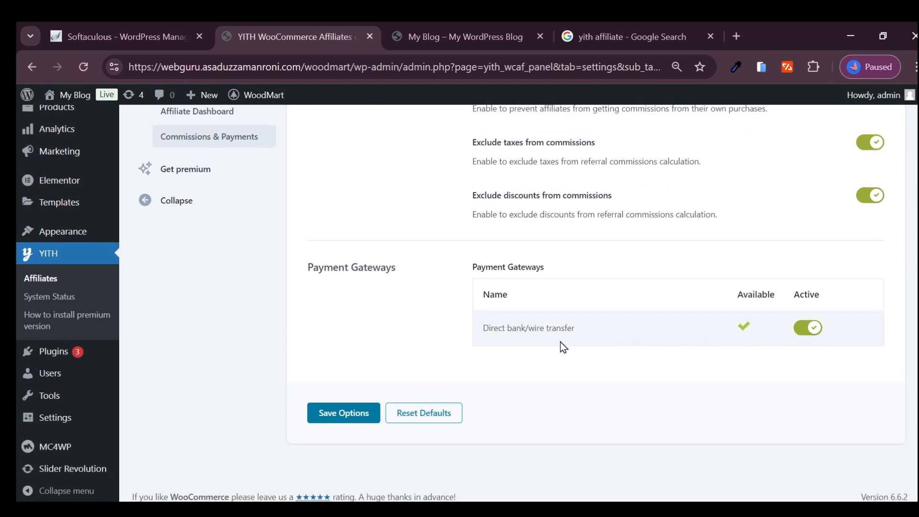
pyautogui.click(364, 415)
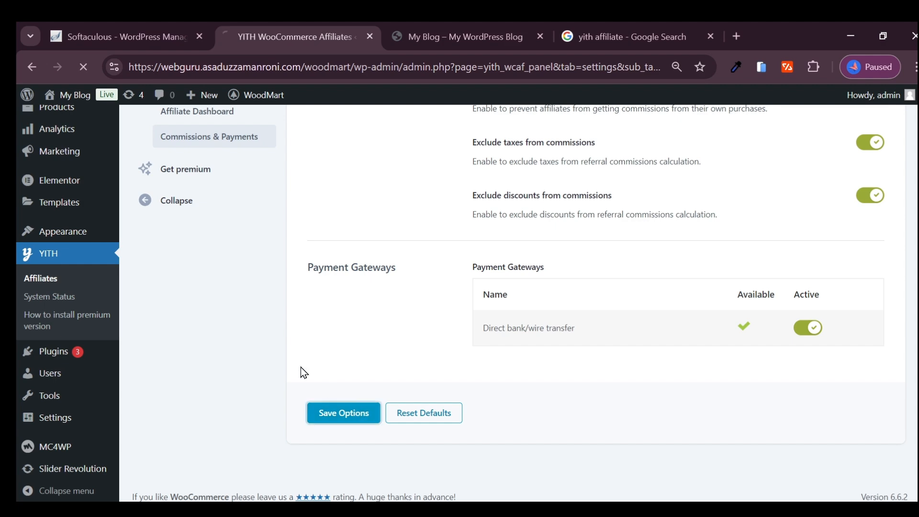
pyautogui.scroll(-5, 227, 365)
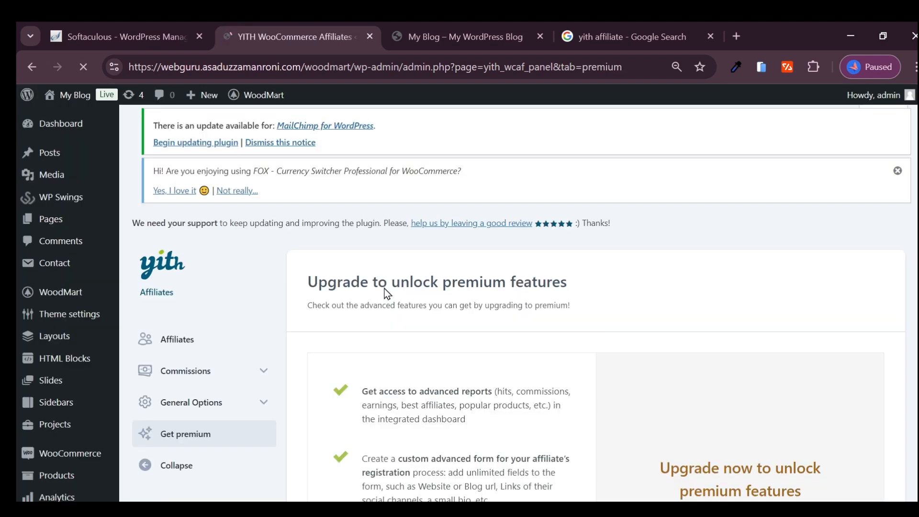
# - Review the list of premium features offered by YITH Affiliates and return to the affiliates list
pyautogui.scroll(-10, 541, 301)
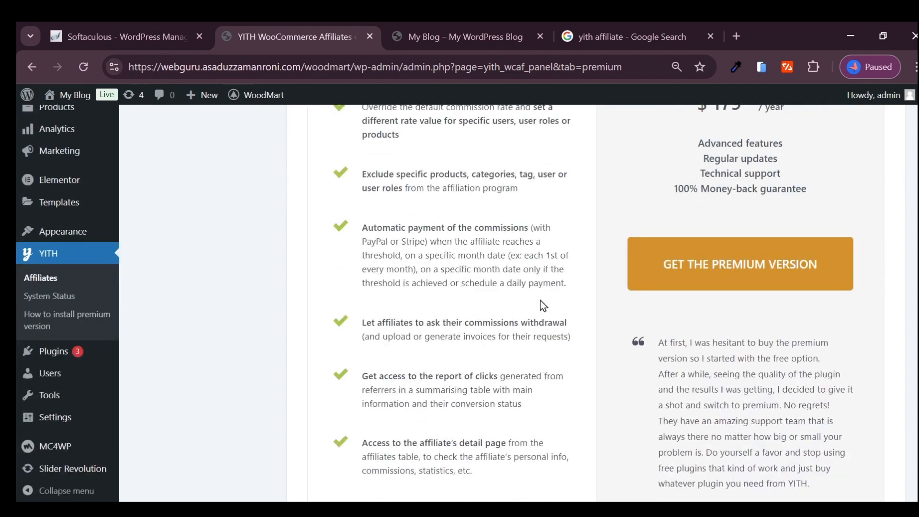
pyautogui.scroll(10, 390, 320)
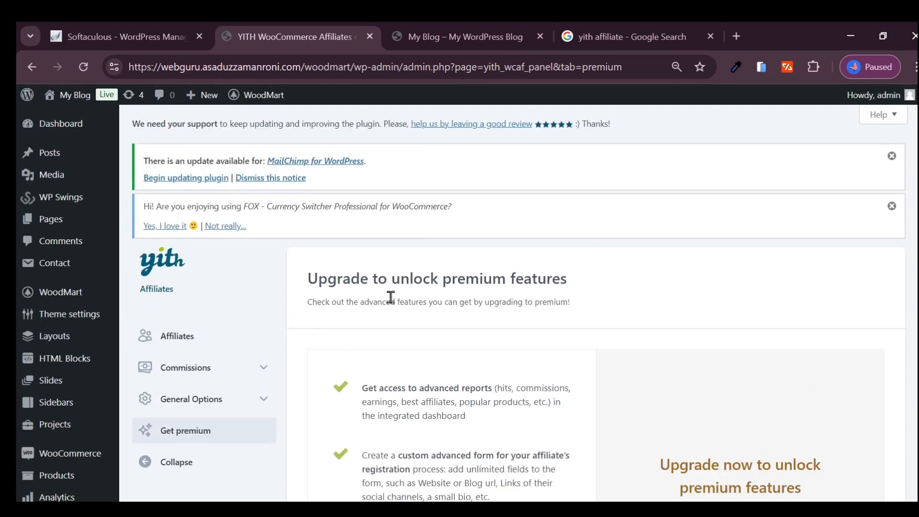
pyautogui.click(262, 333)
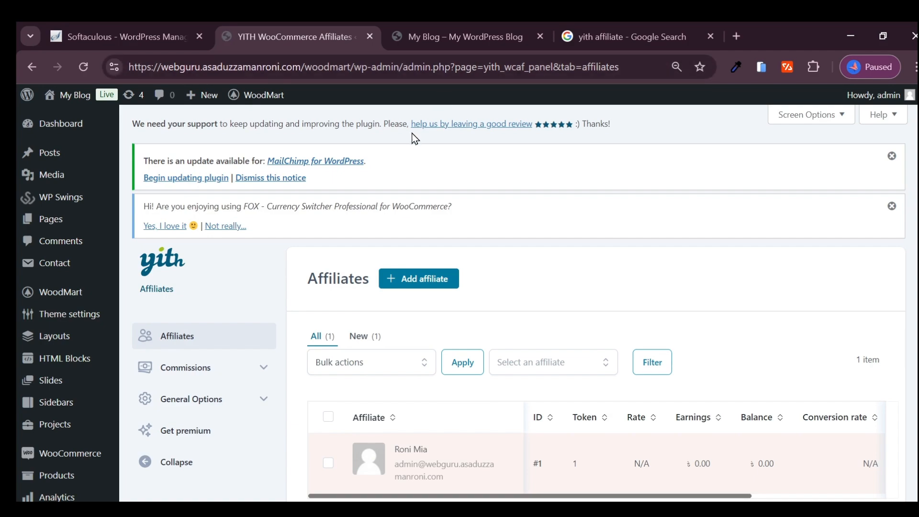
# - Check how the Affiliate Dashboard link is presented in the storefront's main navigation
pyautogui.click(456, 37)
pyautogui.scroll(-2, 459, 247)
pyautogui.scroll(2, 571, 245)
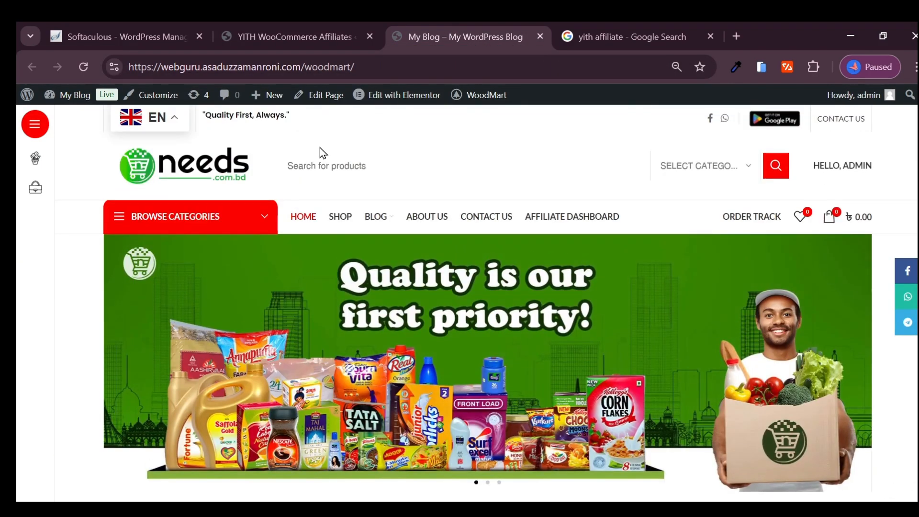
# - Open the site's menu editor from the WordPress admin and bring up the Main navigation structure
pyautogui.click(304, 36)
pyautogui.scroll(-3, 56, 304)
pyautogui.scroll(3, 128, 383)
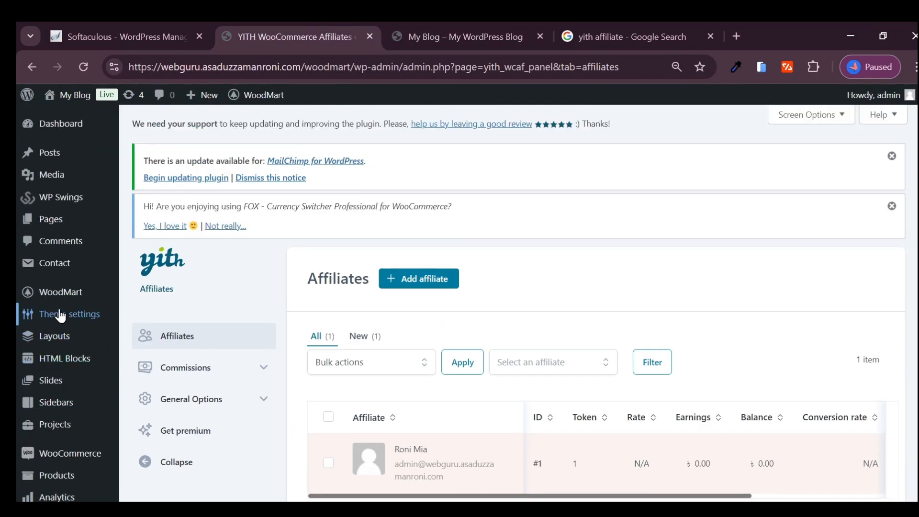
pyautogui.scroll(-3, 65, 403)
pyautogui.scroll(3, 66, 383)
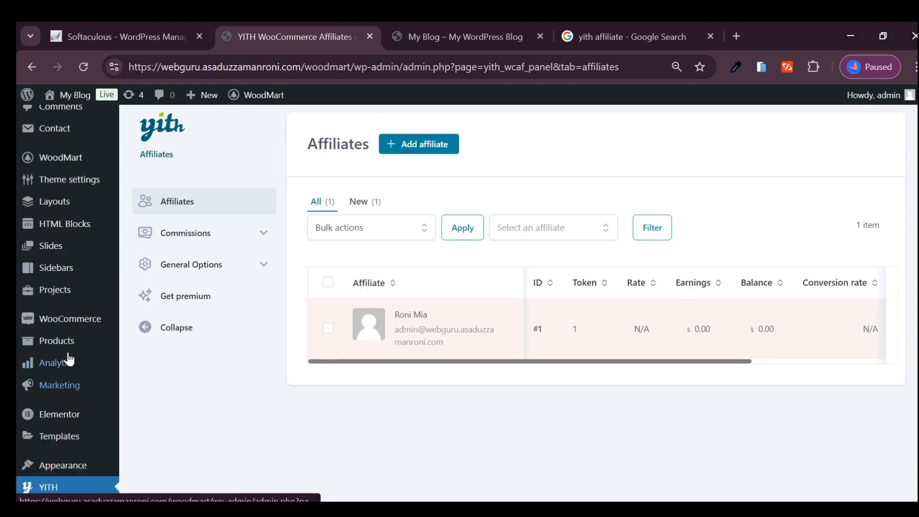
pyautogui.scroll(-2, 67, 421)
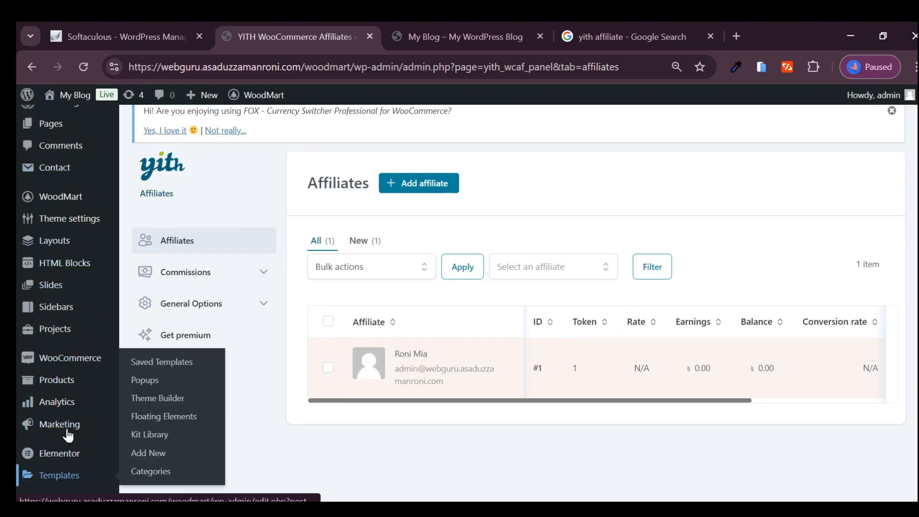
pyautogui.scroll(-4, 65, 412)
pyautogui.moveTo(59, 463)
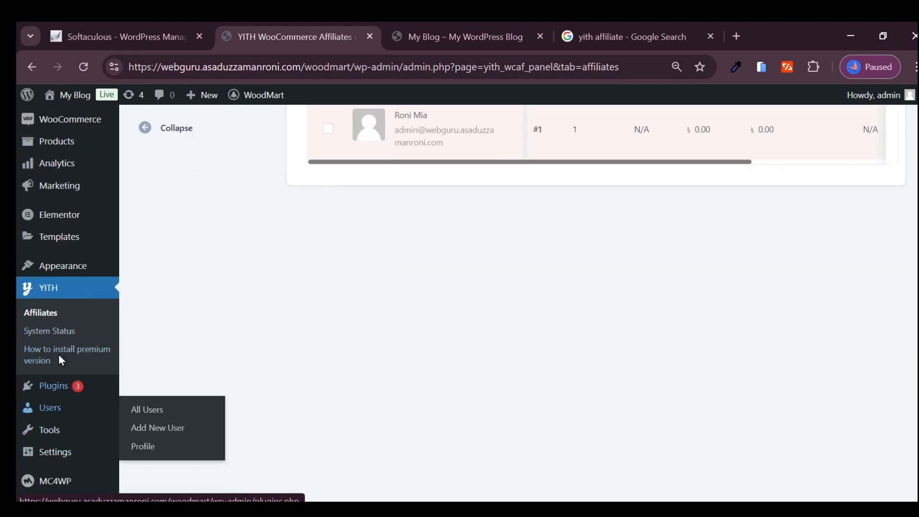
pyautogui.click(139, 341)
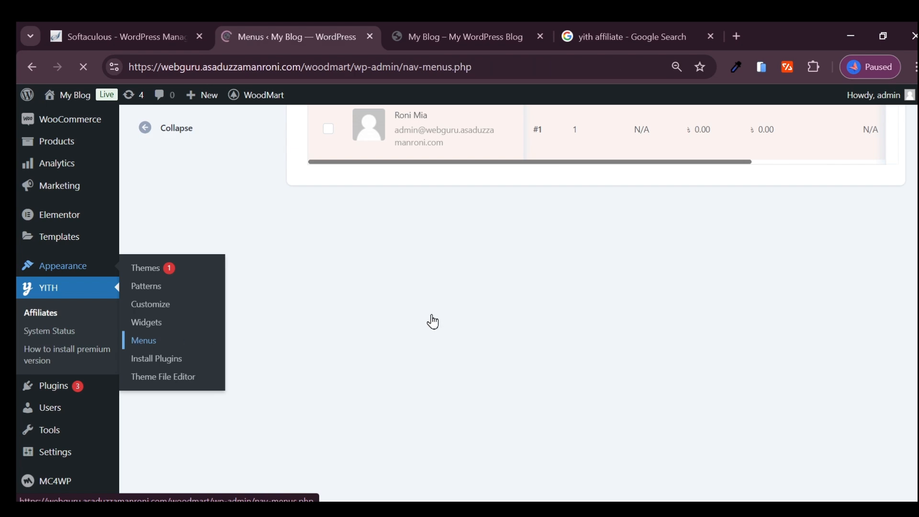
pyautogui.scroll(-5, 437, 281)
pyautogui.scroll(-1, 282, 328)
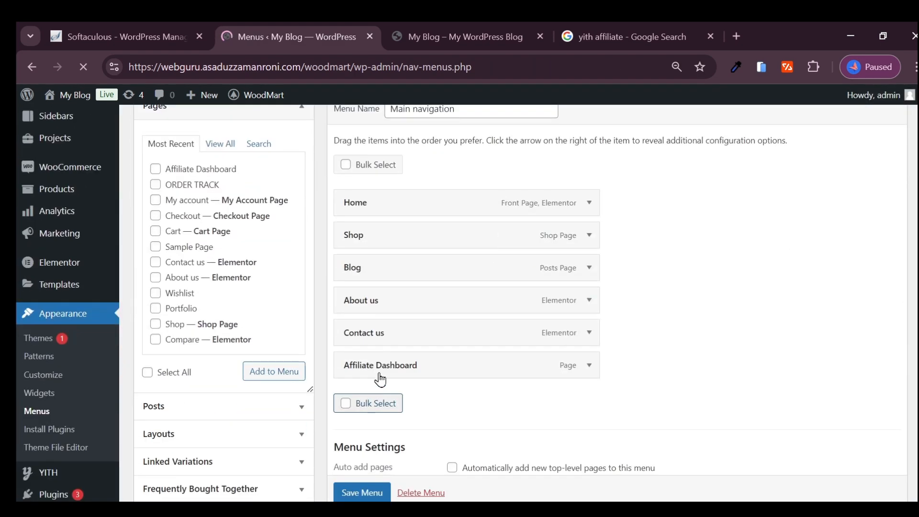
pyautogui.scroll(-1, 574, 383)
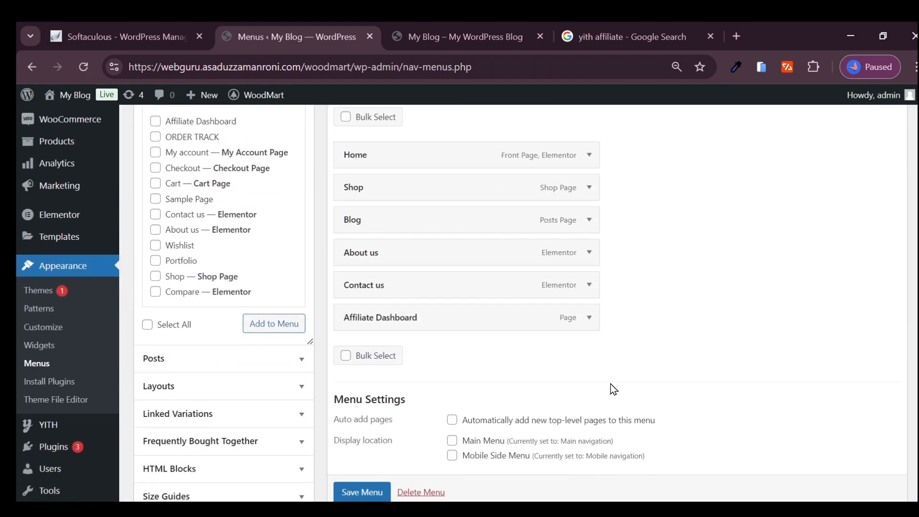
# - Expand the Affiliate Dashboard menu item, examine its label and dropdown settings, and collapse it again
pyautogui.click(589, 317)
pyautogui.scroll(-3, 479, 335)
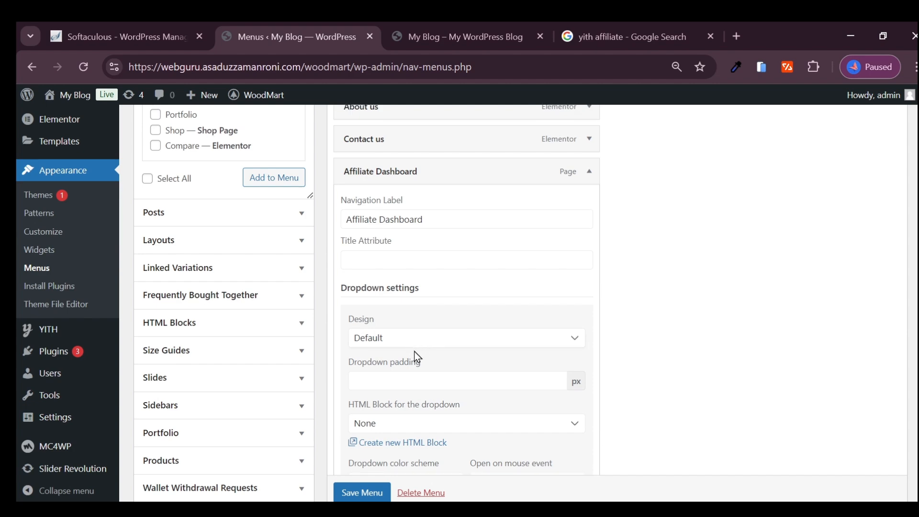
pyautogui.scroll(-3, 412, 354)
pyautogui.scroll(7, 406, 365)
pyautogui.click(590, 367)
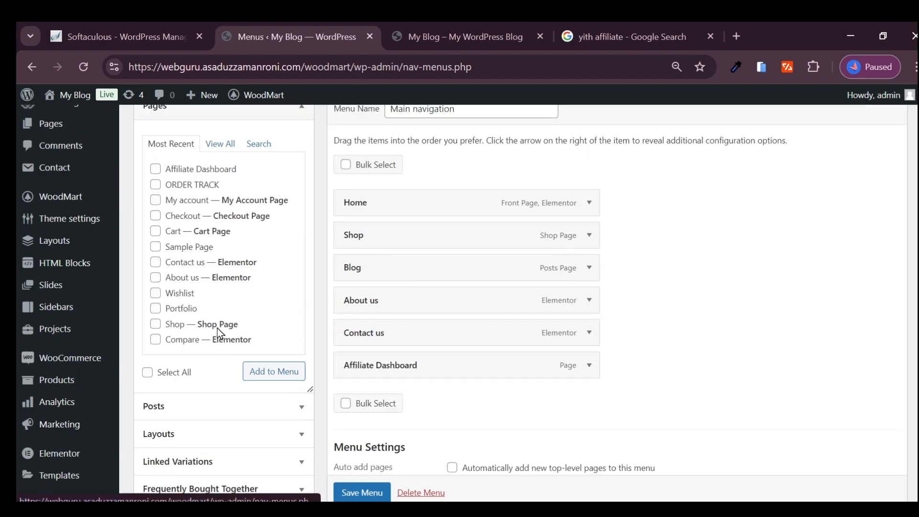
# - Add the Affiliate Dashboard page to the Main navigation menu and remove the duplicate entry that was already there
pyautogui.click(265, 371)
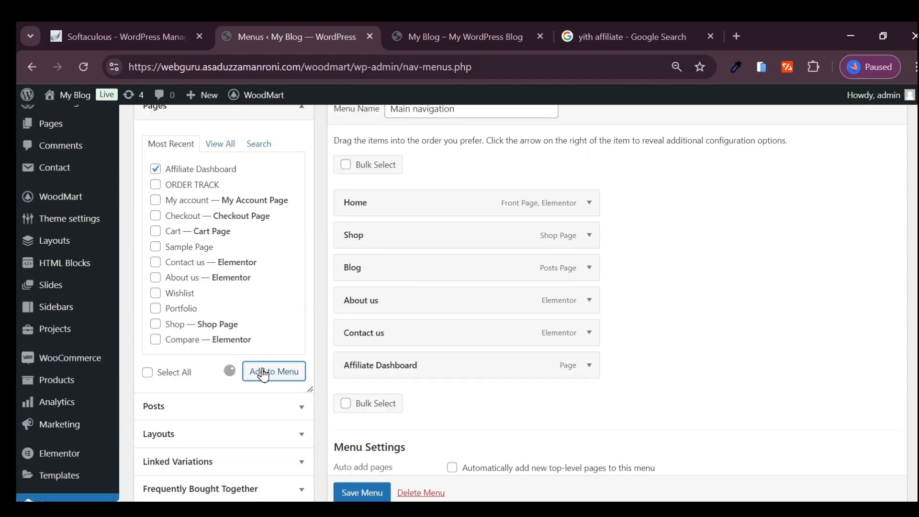
pyautogui.click(589, 366)
pyautogui.scroll(-6, 404, 373)
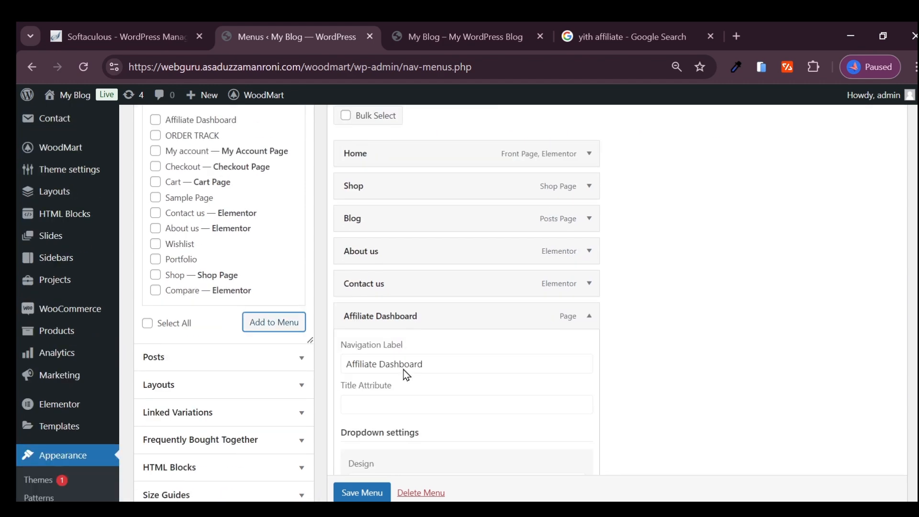
pyautogui.scroll(-10, 395, 421)
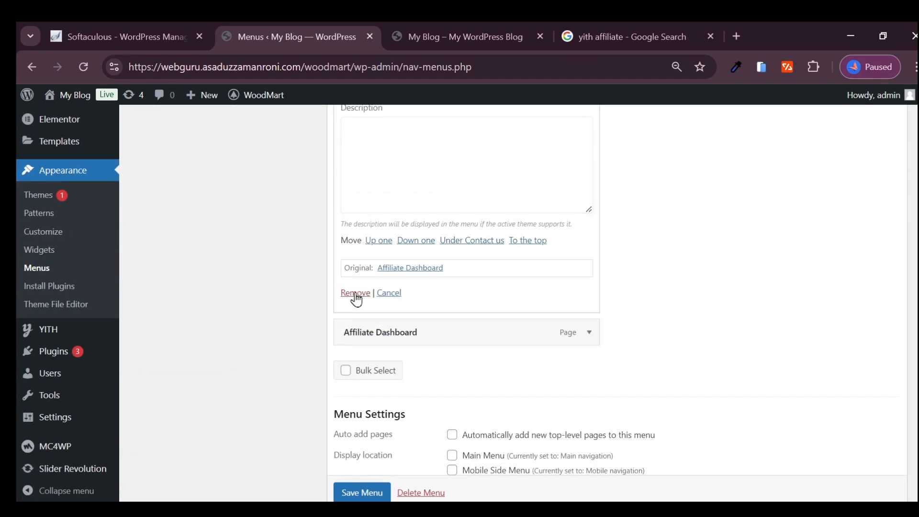
pyautogui.click(357, 294)
pyautogui.scroll(8, 392, 367)
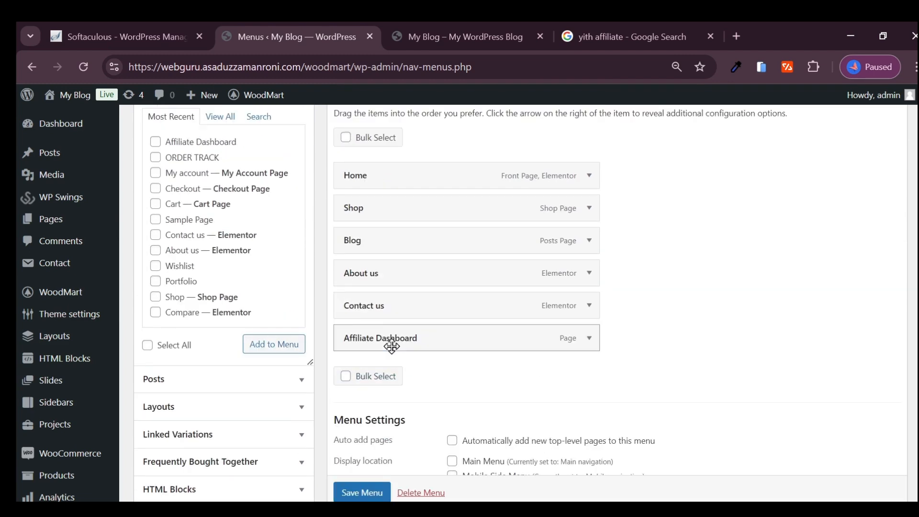
# - Rename the Affiliate Dashboard menu item's navigation label to "Become an Affiliate" and save the menu
pyautogui.click(590, 339)
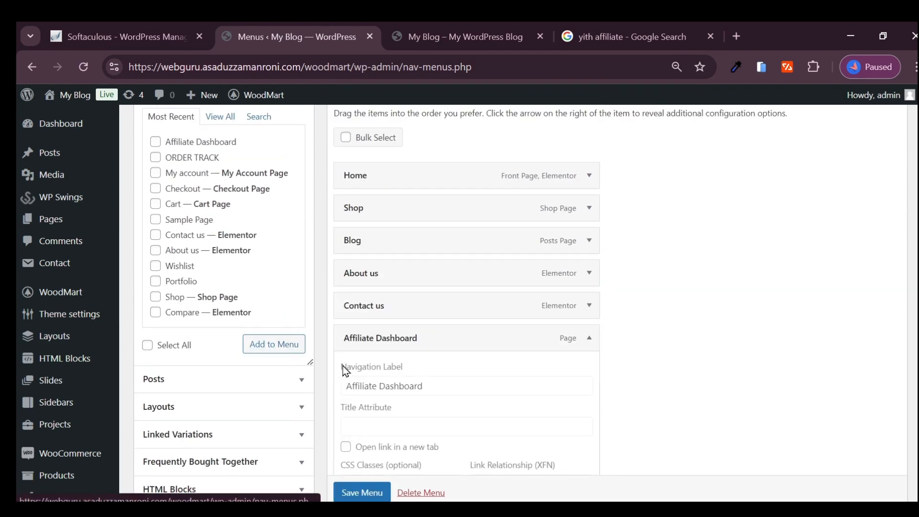
pyautogui.tripleClick(404, 383)
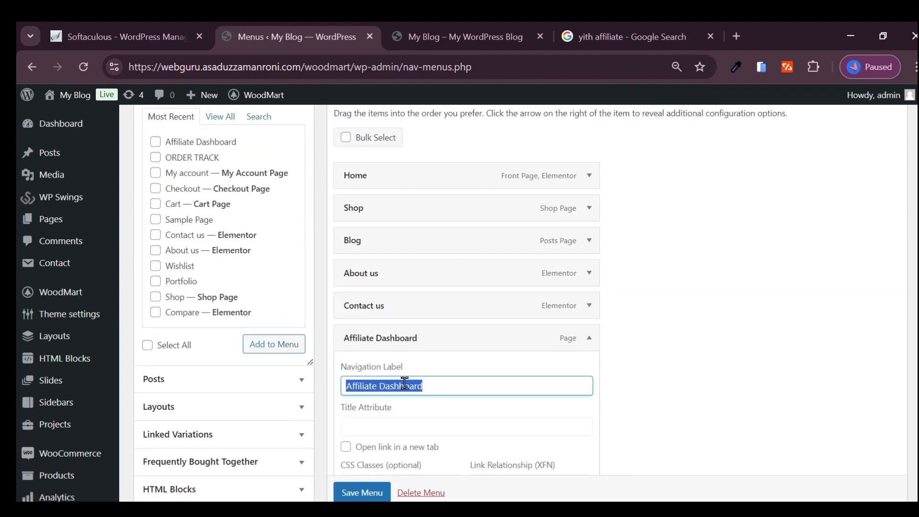
pyautogui.doubleClick(404, 383)
pyautogui.press('BackSpace')
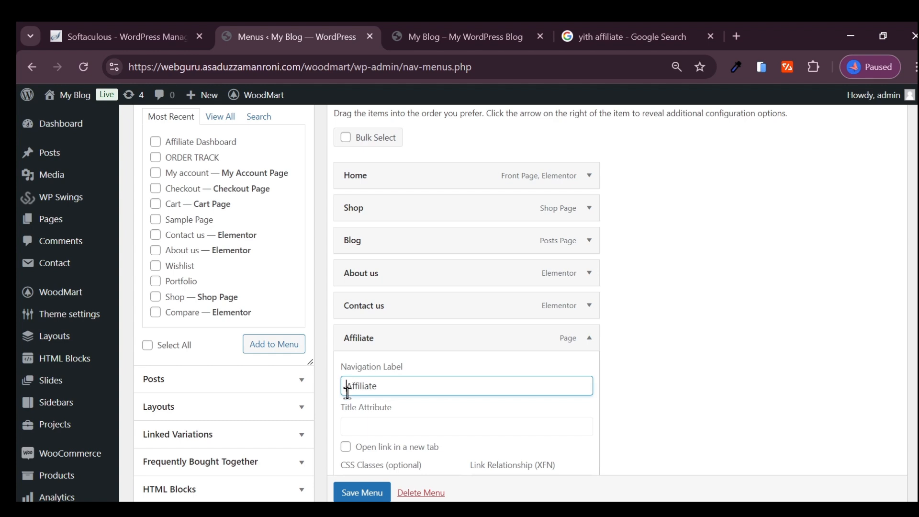
pyautogui.write('Become')
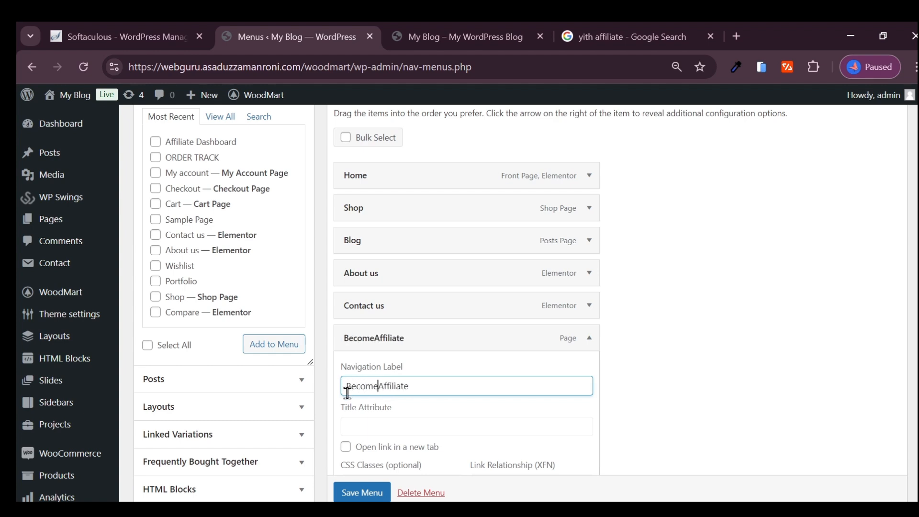
pyautogui.write(' an')
pyautogui.press('BackSpace')
pyautogui.press('BackSpace')
pyautogui.press('BackSpace')
pyautogui.write('an')
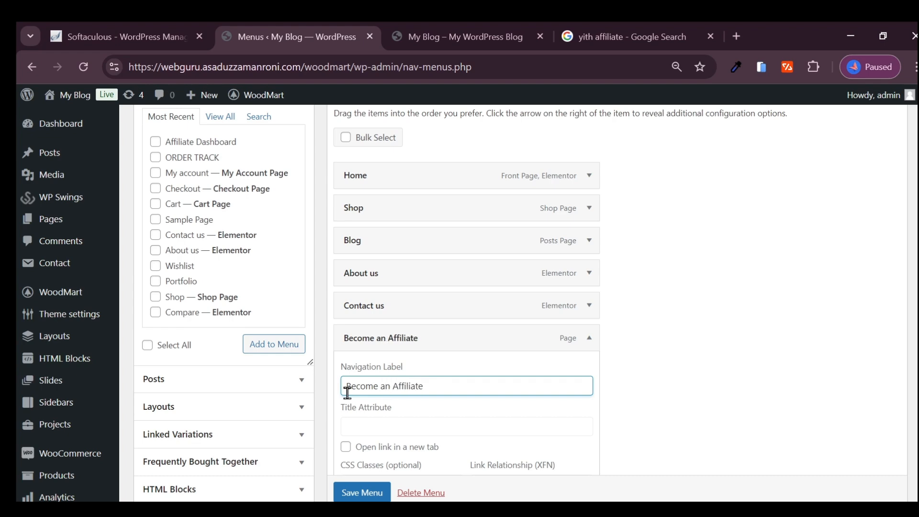
pyautogui.scroll(-3, 354, 445)
pyautogui.click(373, 484)
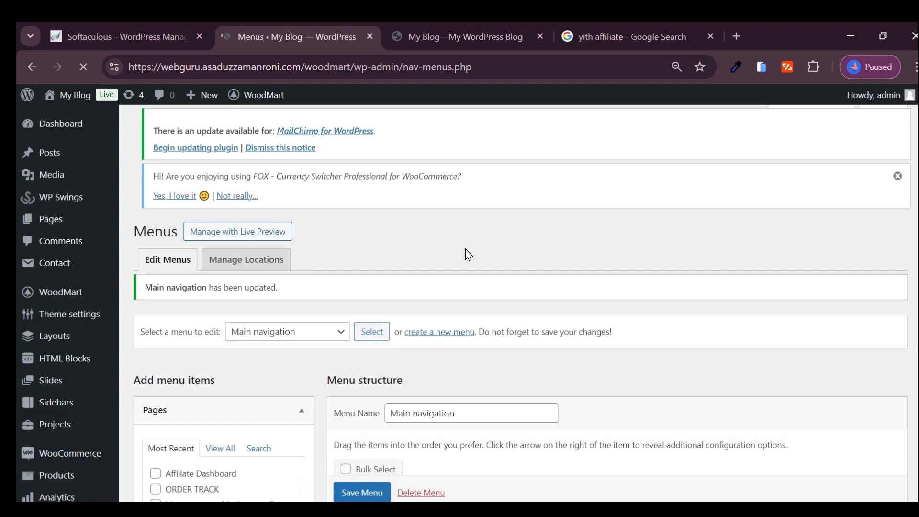
# - Compare the "Become an Affiliate" entry in the menu structure with the storefront's main navigation
pyautogui.click(459, 37)
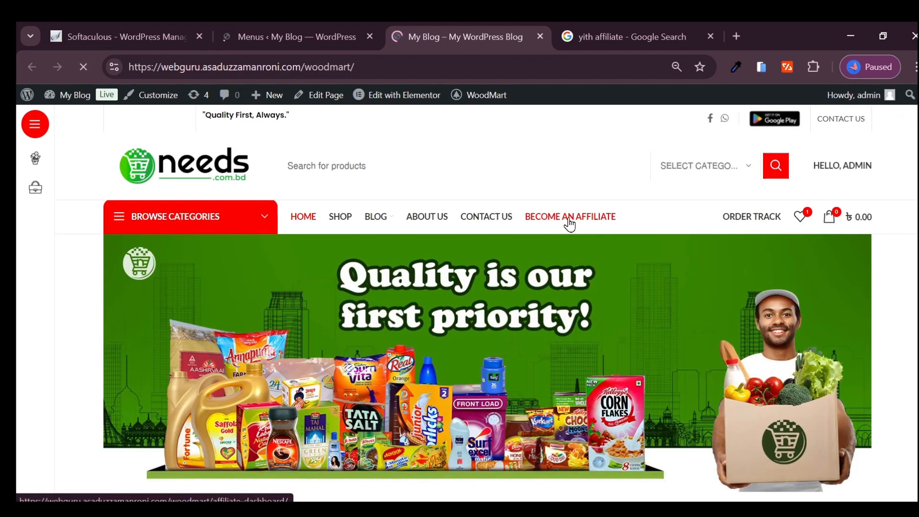
pyautogui.click(288, 34)
pyautogui.scroll(-10, 396, 410)
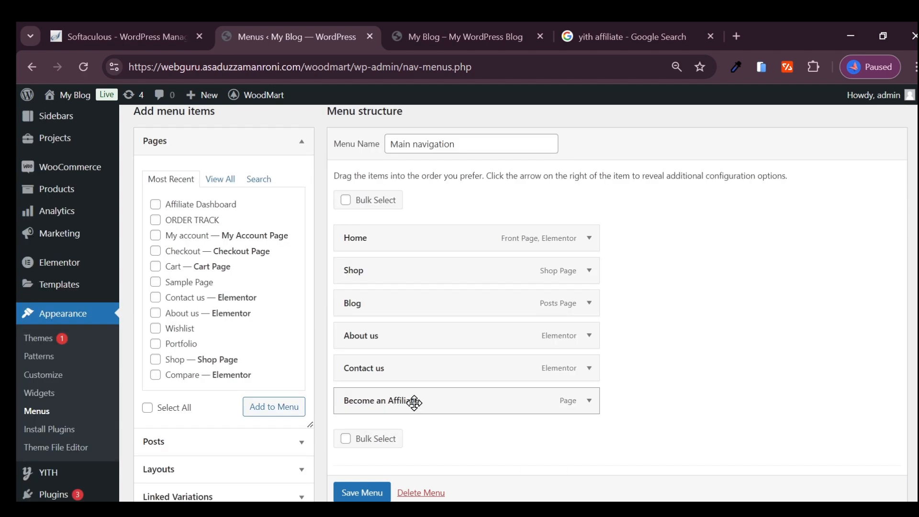
pyautogui.click(474, 37)
# - Open the Become an Affiliate page from the storefront and read the registration status shown there
pyautogui.click(554, 220)
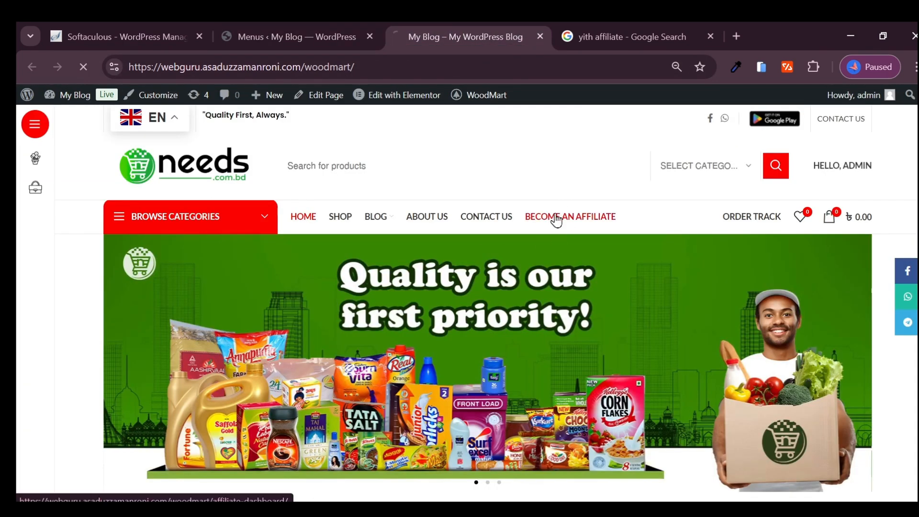
pyautogui.scroll(-4, 377, 250)
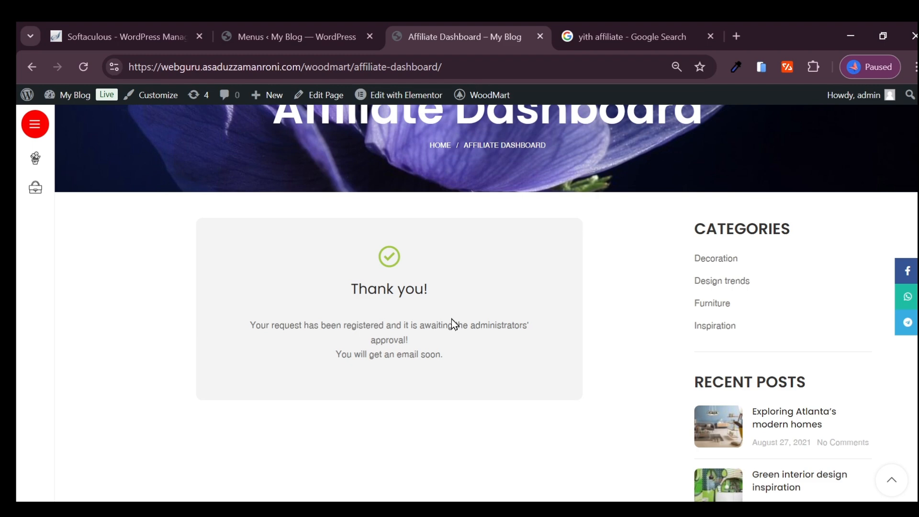
pyautogui.scroll(3, 334, 340)
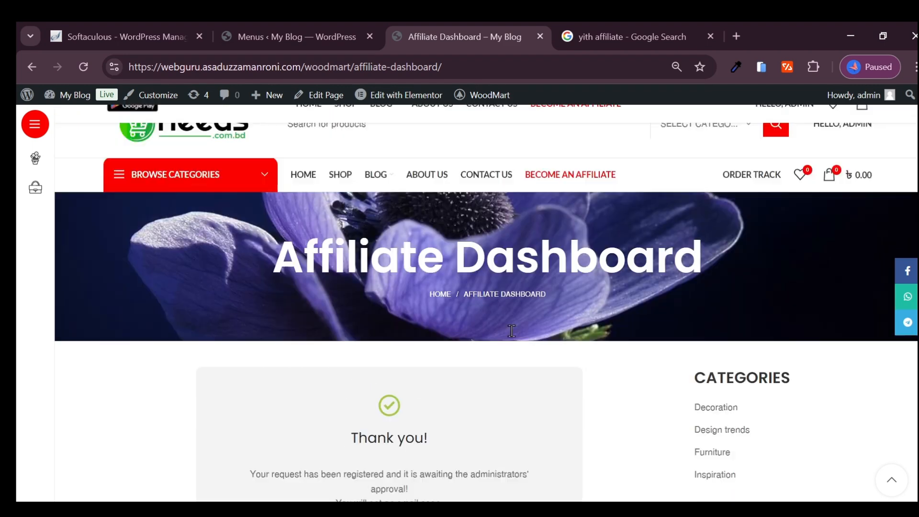
pyautogui.moveTo(376, 172)
pyautogui.scroll(-5, 194, 357)
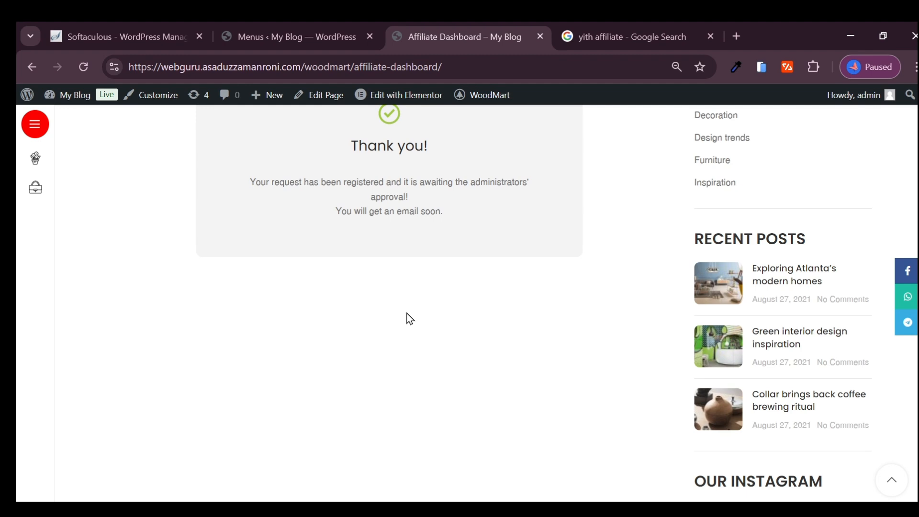
pyautogui.scroll(6, 406, 323)
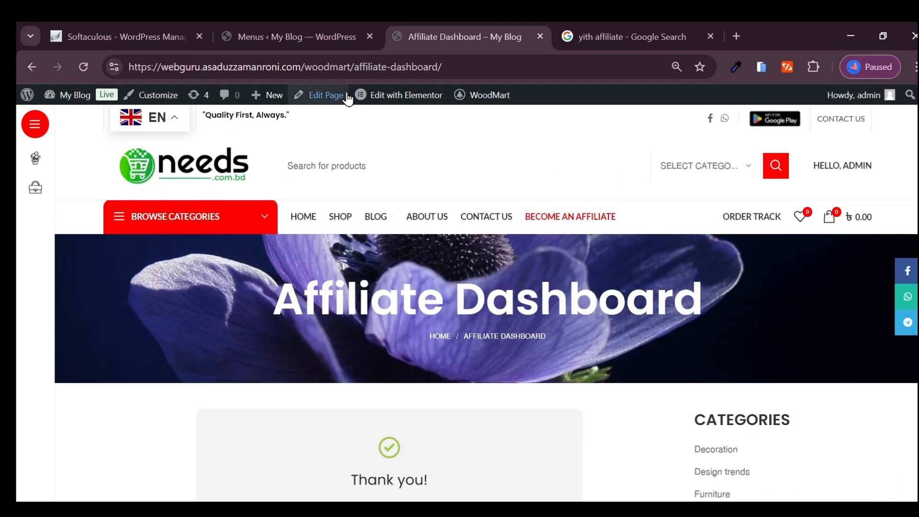
# - Copy the store's base address from the current page and load it in a new incognito window
pyautogui.hotkey('ctrl', 'l')
pyautogui.moveTo(351, 67); pyautogui.dragTo(118, 84)
pyautogui.hotkey('ctrl', 'c')
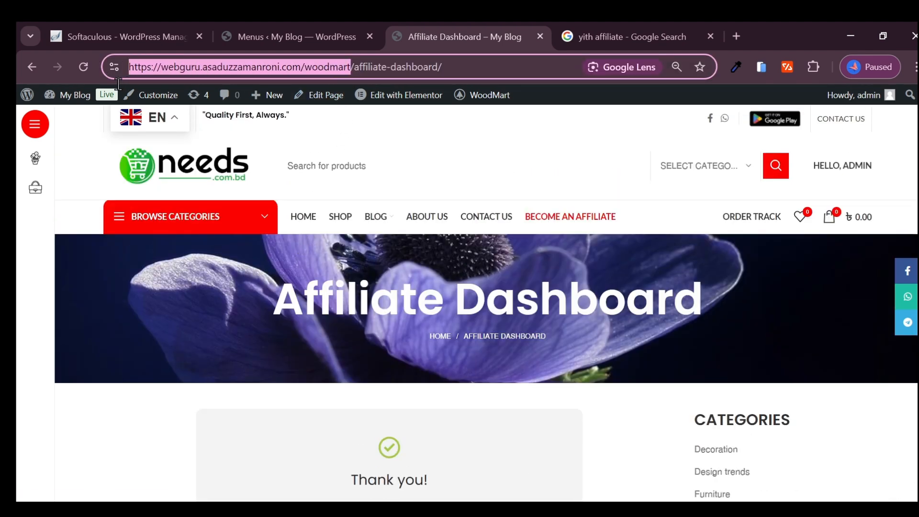
pyautogui.click(915, 67)
pyautogui.click(761, 134)
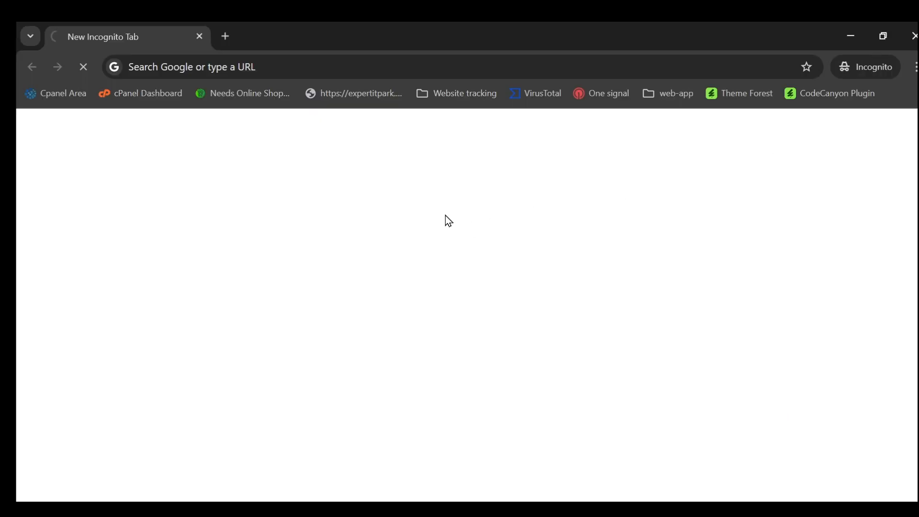
pyautogui.hotkey('ctrl', 'v')
pyautogui.press('Return')
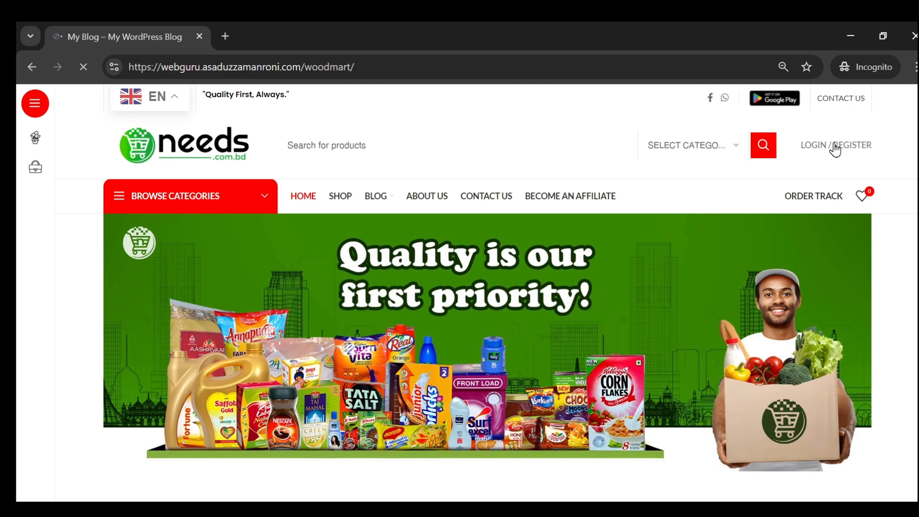
# - Open the storefront's sign-in panel as a guest and dismiss it together with the newsletter sign-up popup
pyautogui.click(833, 145)
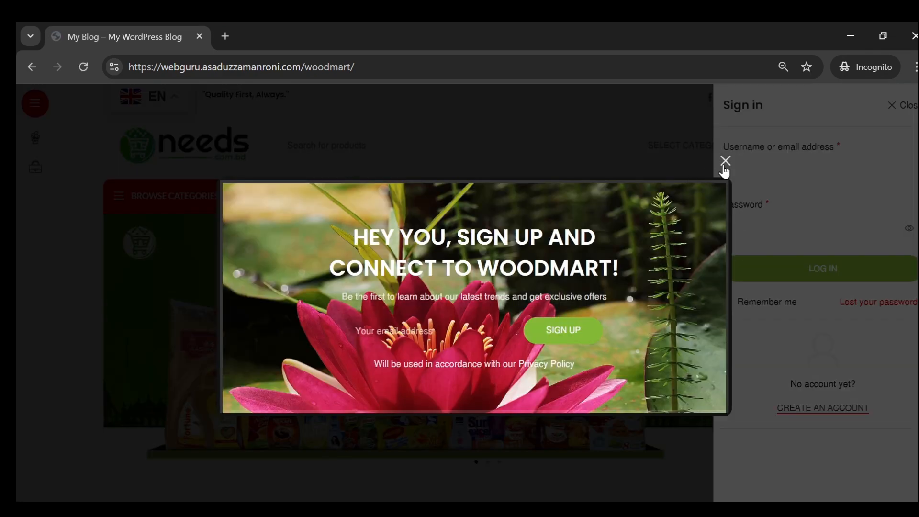
pyautogui.click(725, 167)
pyautogui.click(577, 205)
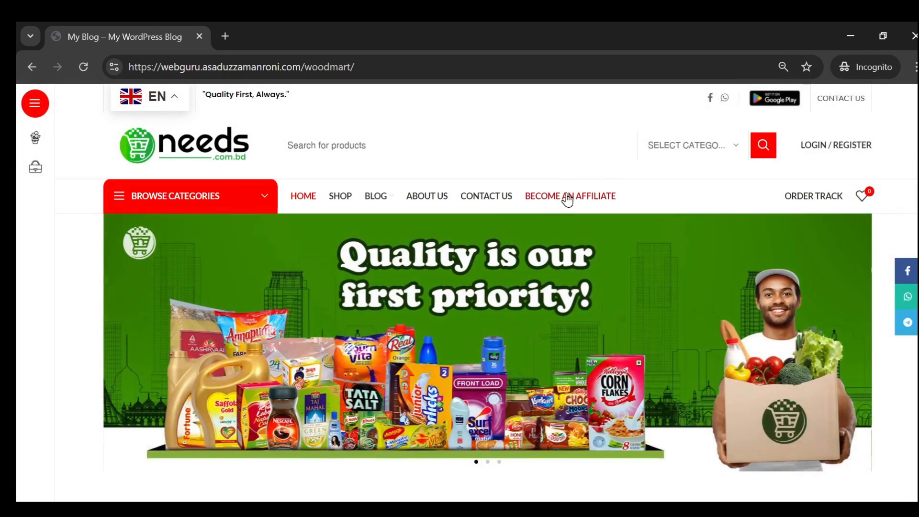
# - Open the Become an Affiliate page as a guest and fill in the registration form's first and last name
pyautogui.click(567, 199)
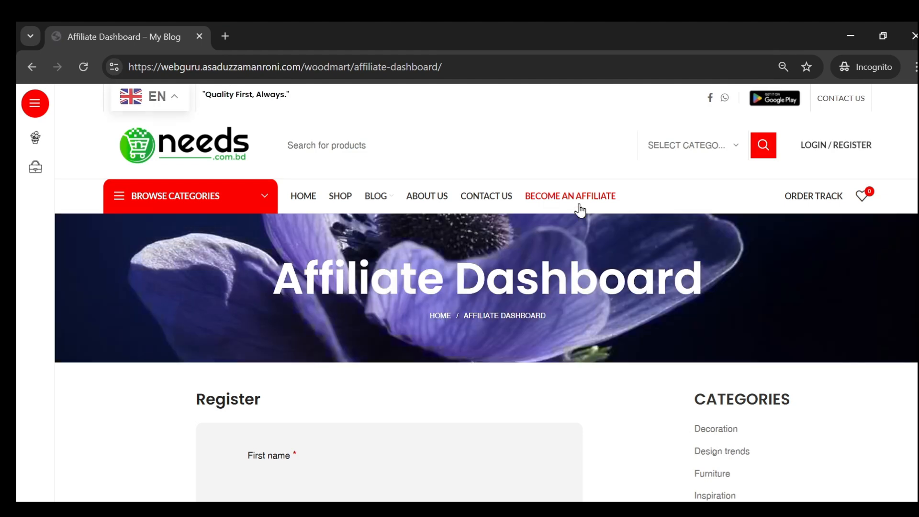
pyautogui.scroll(-5, 431, 268)
pyautogui.click(287, 237)
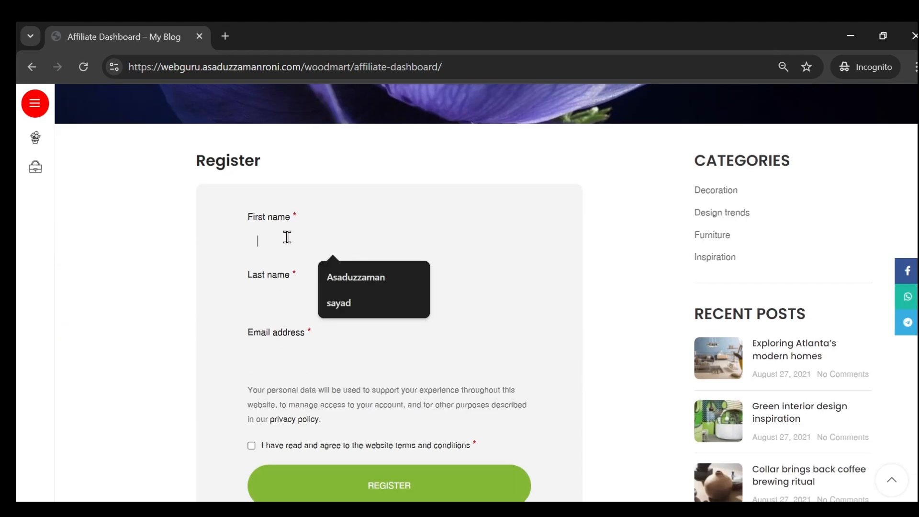
pyautogui.click(145, 294)
pyautogui.click(323, 234)
pyautogui.click(368, 278)
pyautogui.click(322, 299)
pyautogui.click(357, 335)
# - Try to register as an affiliate by filling in the e-mail address, accepting the website terms and conditions and submitting the form
pyautogui.scroll(-3, 357, 326)
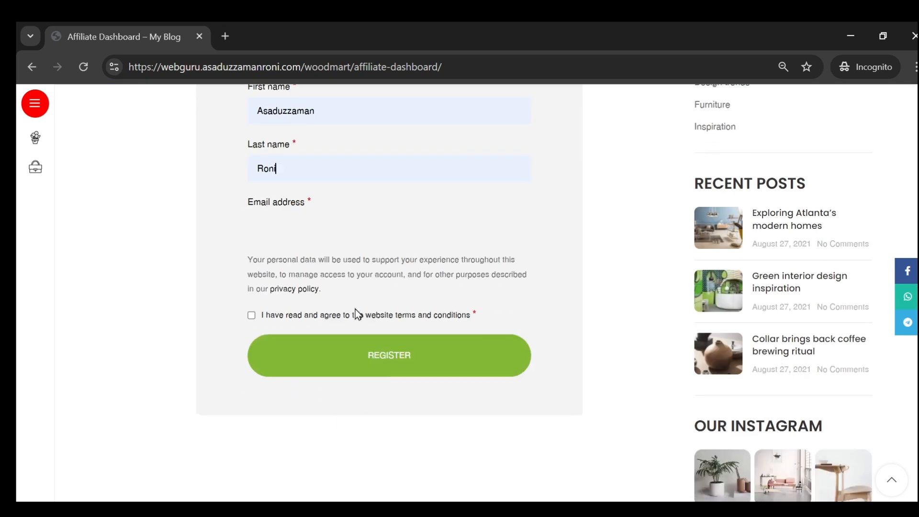
pyautogui.click(300, 210)
pyautogui.click(357, 303)
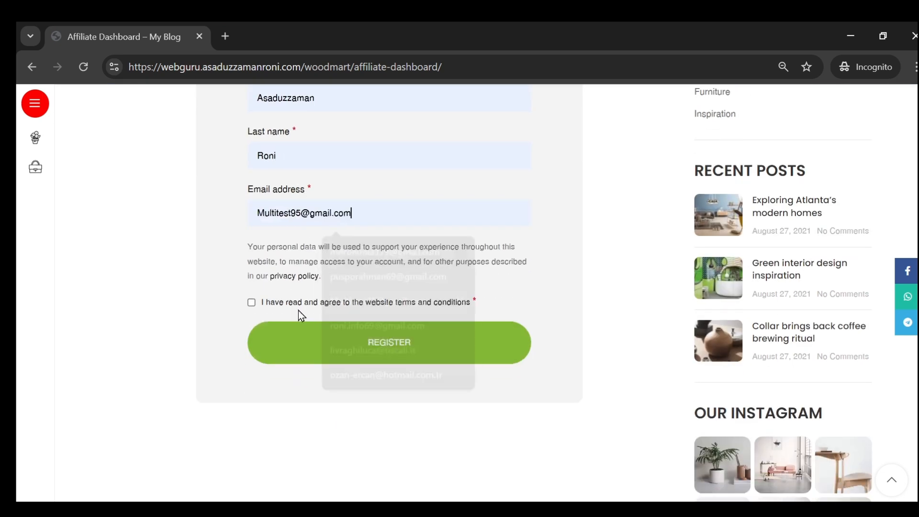
pyautogui.click(252, 304)
pyautogui.click(411, 345)
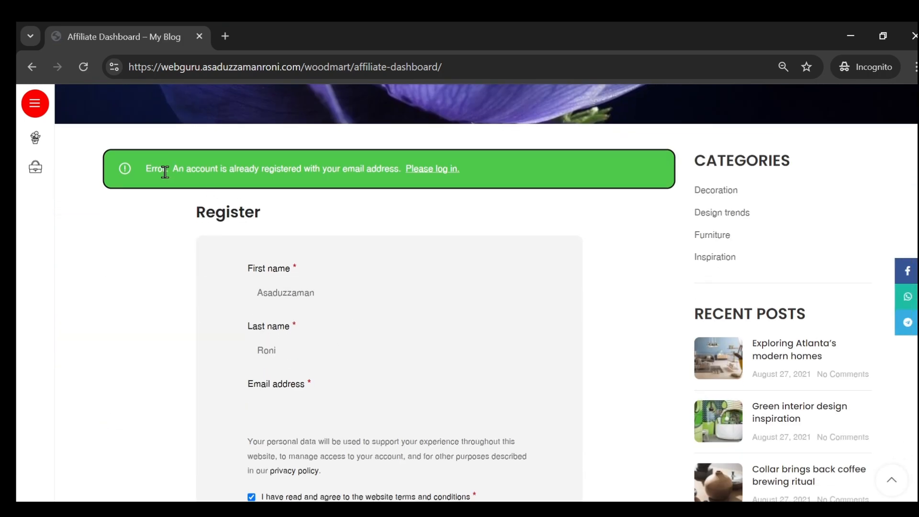
# - Read the error notice above the affiliate registration form, follow its log-in link and look over the form again
pyautogui.doubleClick(165, 173)
pyautogui.click(165, 173)
pyautogui.moveTo(187, 172); pyautogui.dragTo(269, 178)
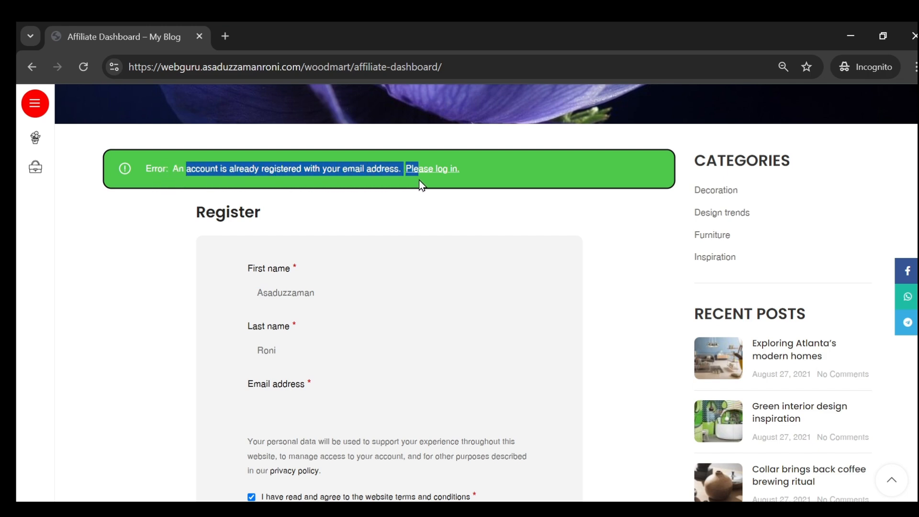
pyautogui.moveTo(435, 179); pyautogui.dragTo(445, 170)
pyautogui.scroll(-4, 435, 326)
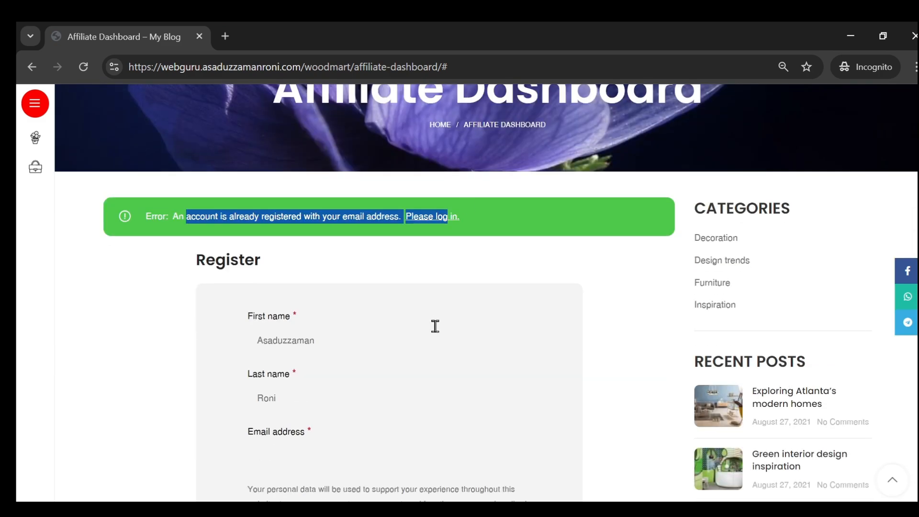
pyautogui.scroll(4, 440, 223)
pyautogui.click(424, 443)
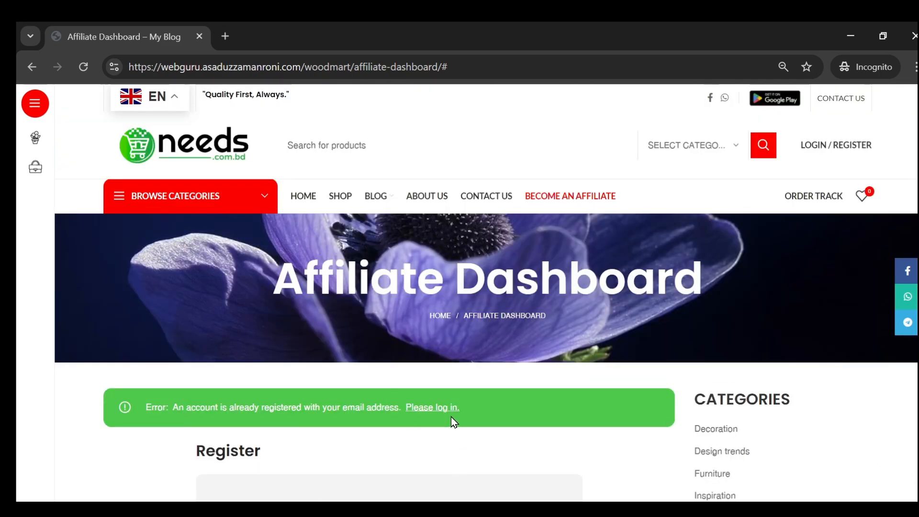
pyautogui.scroll(-5, 351, 397)
pyautogui.scroll(-3, 310, 351)
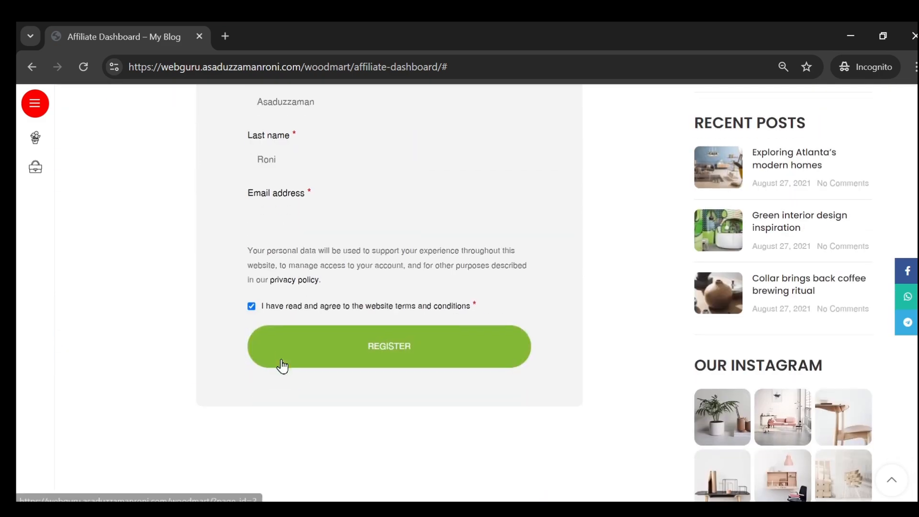
pyautogui.scroll(8, 799, 272)
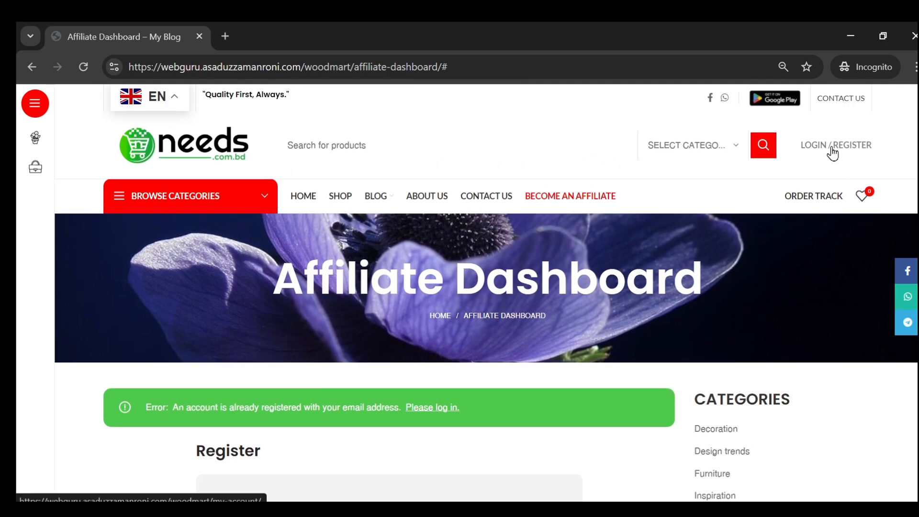
# - Create a new customer account through the store's account registration form, using a different e-mail address
pyautogui.click(831, 146)
pyautogui.click(819, 407)
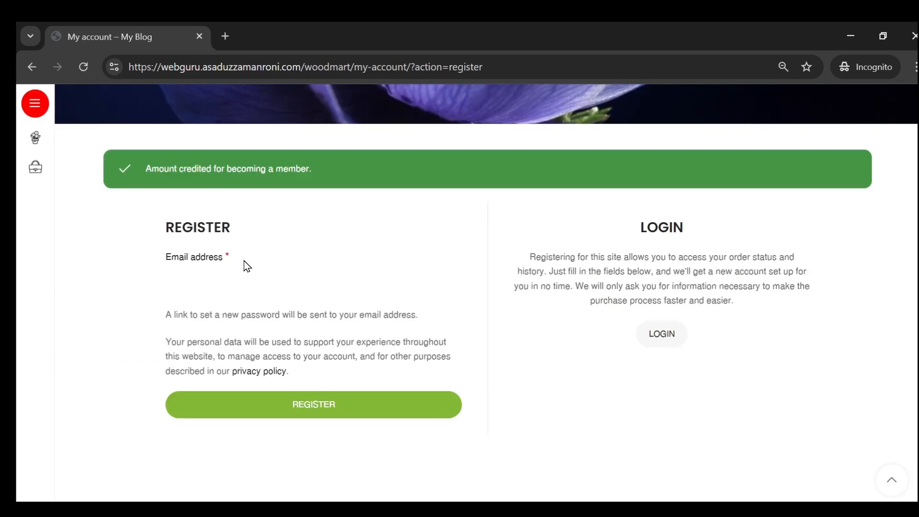
pyautogui.click(225, 290)
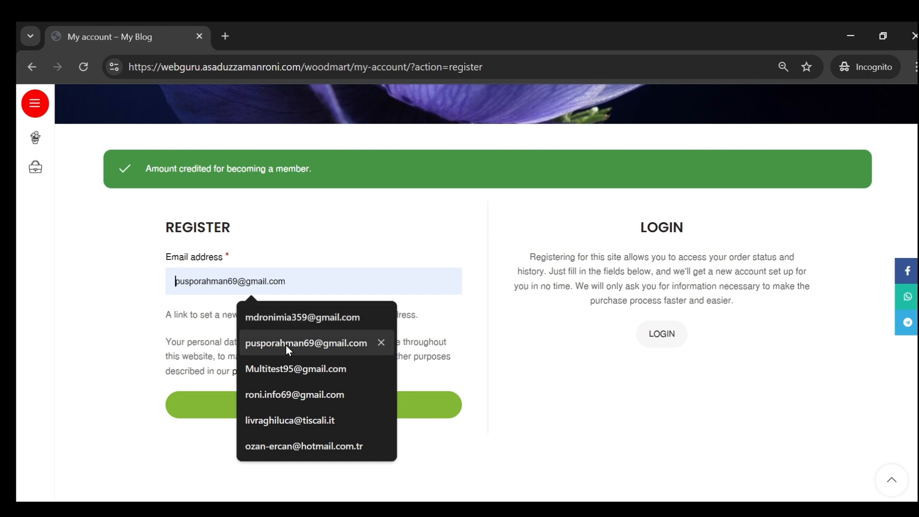
pyautogui.click(298, 398)
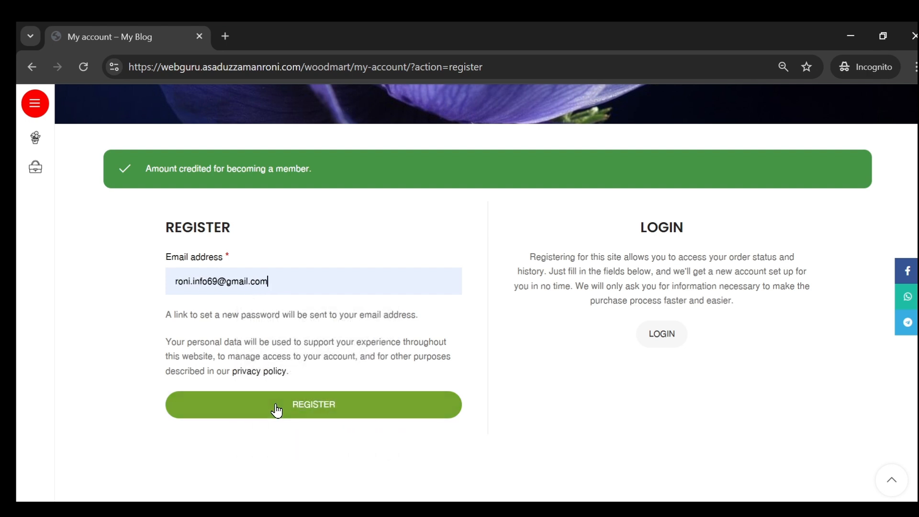
pyautogui.click(276, 410)
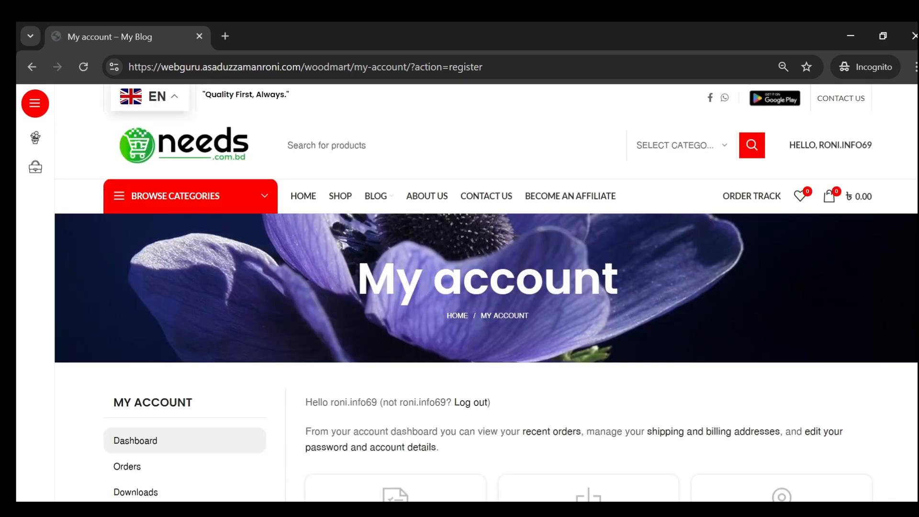
# - Submit a request to become an affiliate with the new customer account and read the confirmation text
pyautogui.moveTo(841, 149)
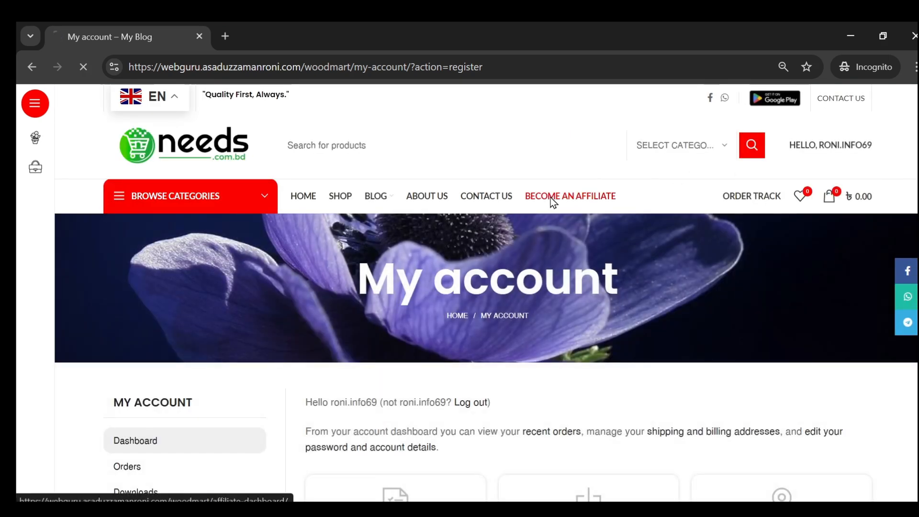
pyautogui.click(543, 197)
pyautogui.scroll(-4, 337, 294)
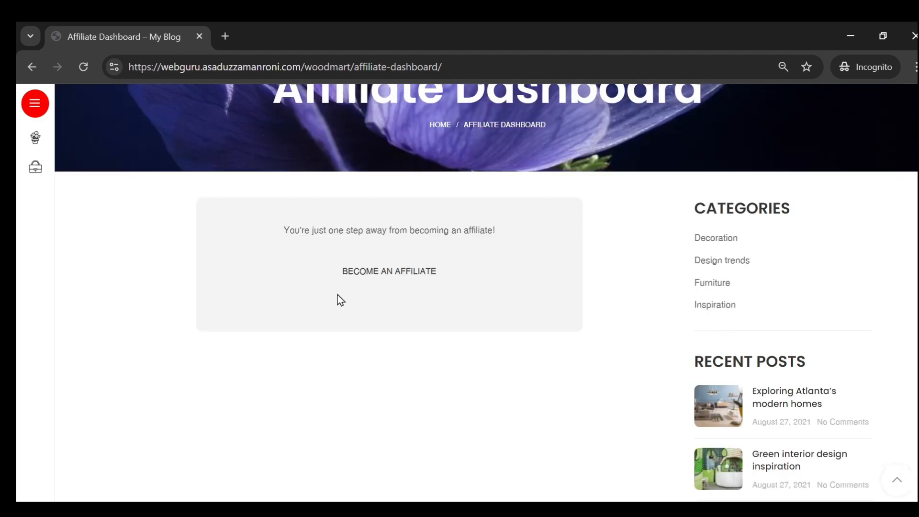
pyautogui.click(392, 275)
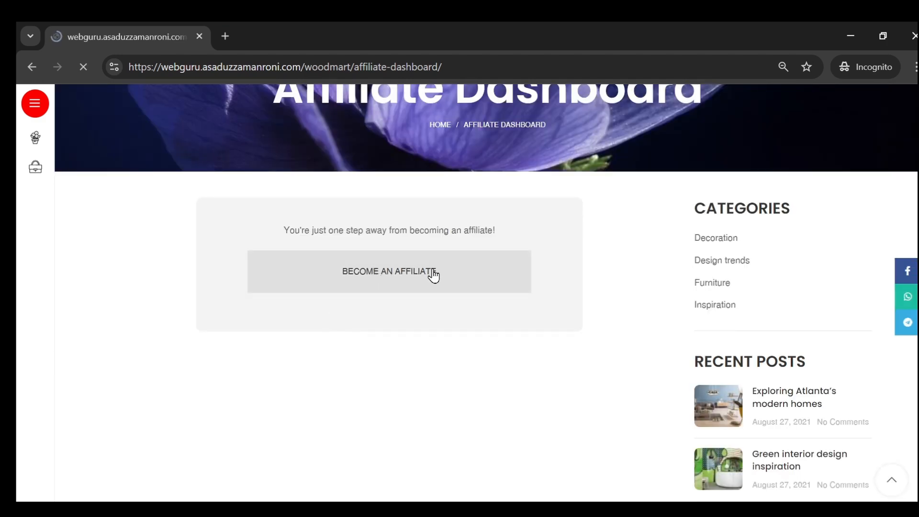
pyautogui.scroll(-5, 402, 268)
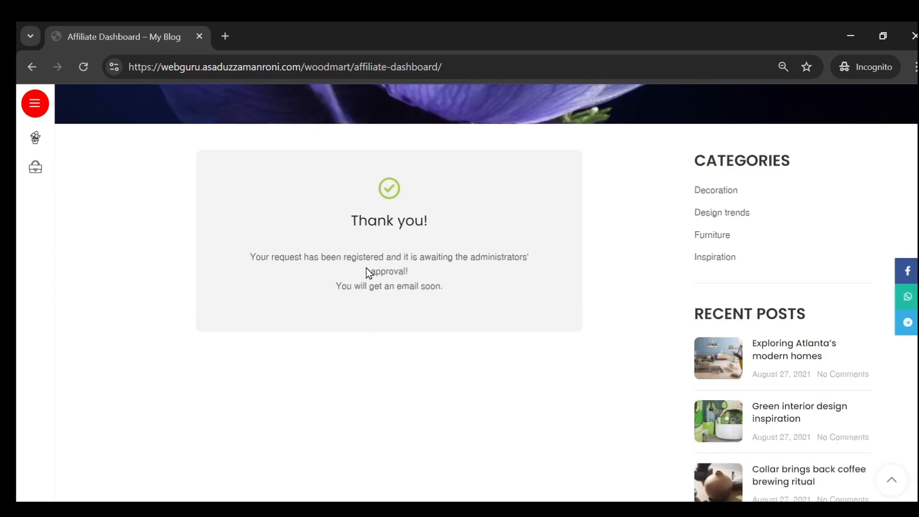
pyautogui.moveTo(265, 262); pyautogui.dragTo(381, 257)
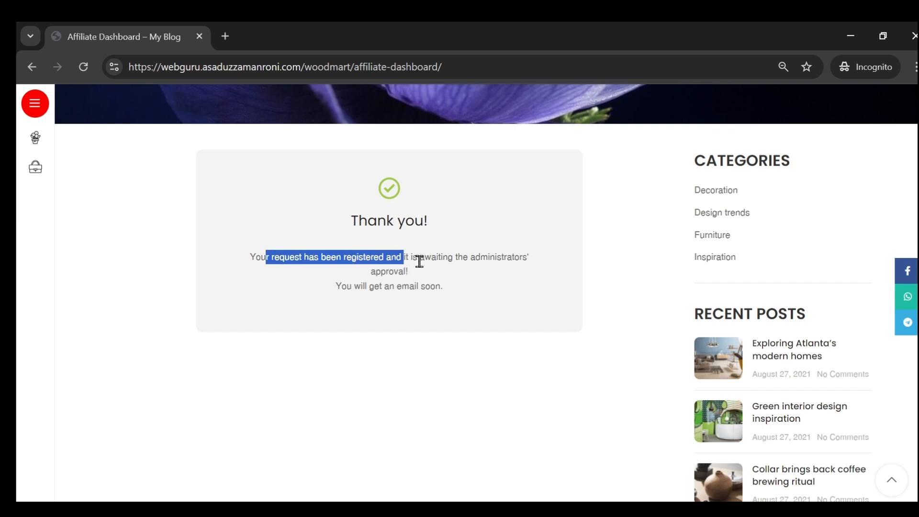
pyautogui.click(420, 330)
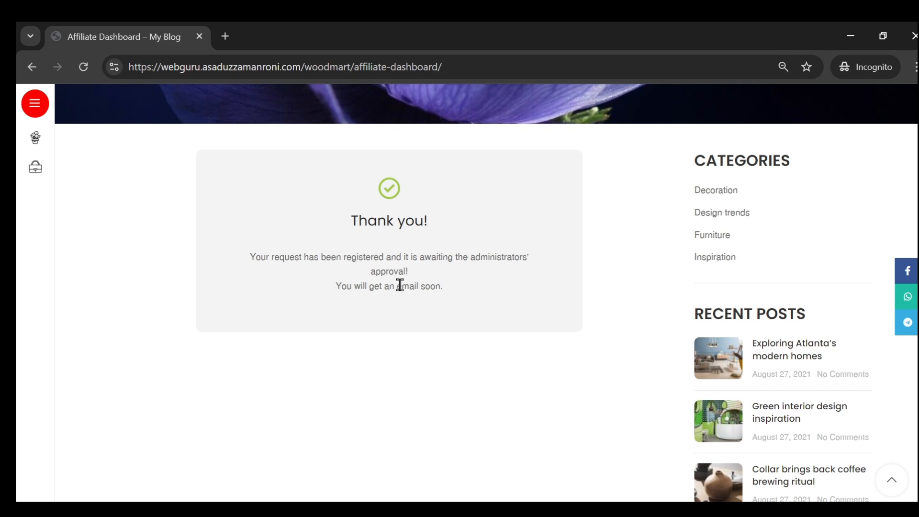
# - Switch to the admin browser window and open the YITH Affiliates list in the WordPress dashboard
pyautogui.click(337, 453)
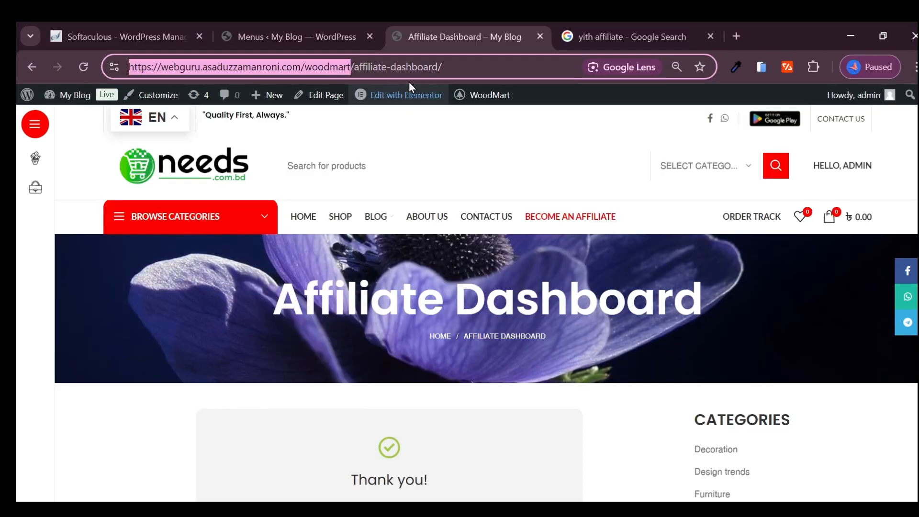
pyautogui.click(292, 35)
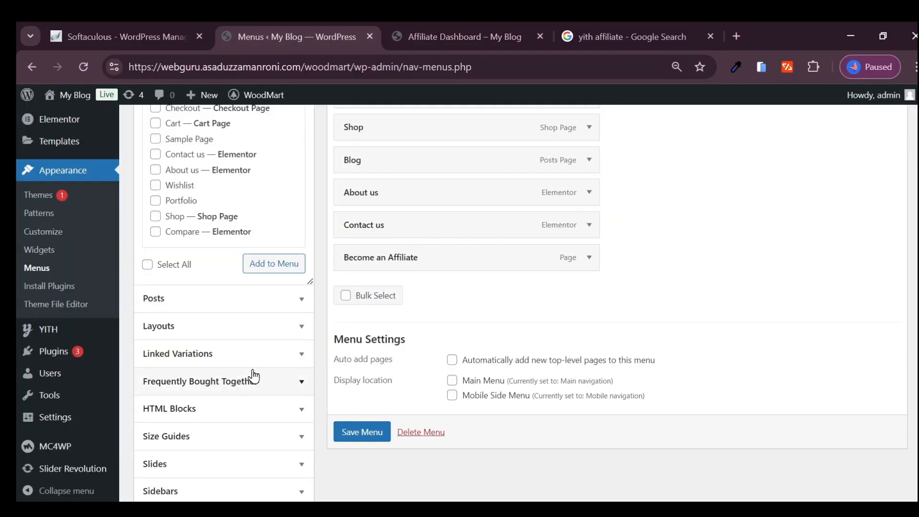
pyautogui.scroll(4, 113, 247)
pyautogui.scroll(-4, 43, 349)
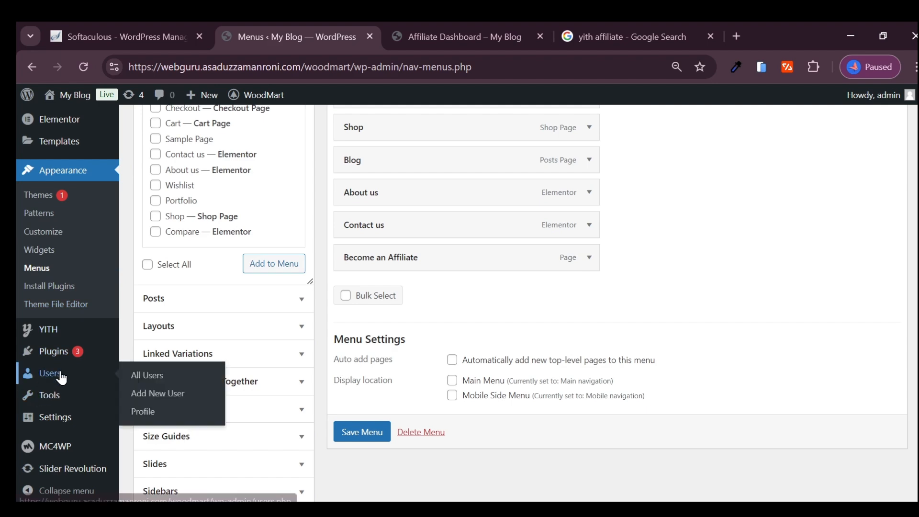
pyautogui.moveTo(62, 333)
pyautogui.click(171, 330)
pyautogui.click(536, 158)
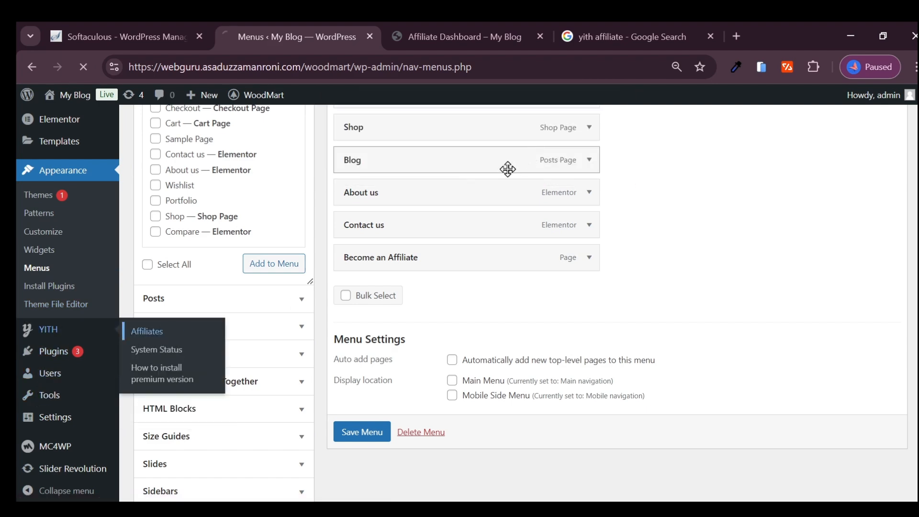
# - Change the newly registered affiliate's status to accepted with a bulk action
pyautogui.scroll(-4, 347, 322)
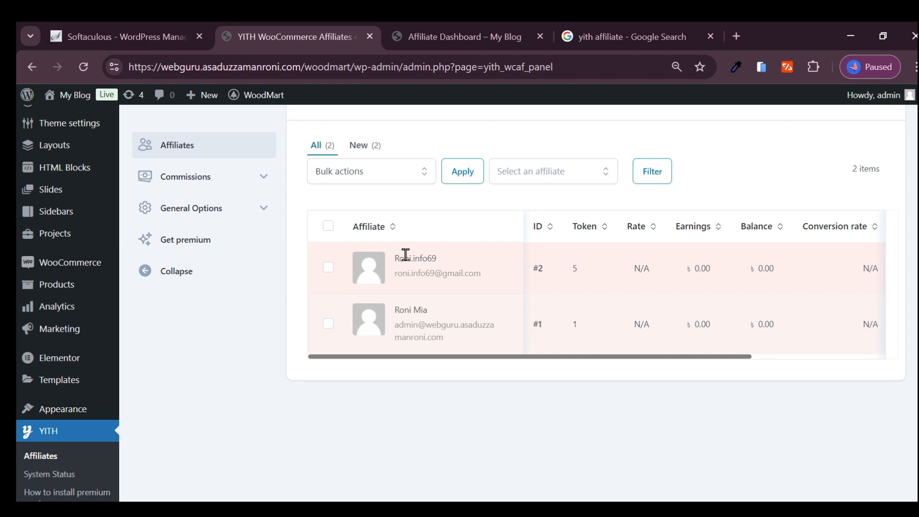
pyautogui.click(327, 271)
pyautogui.click(348, 172)
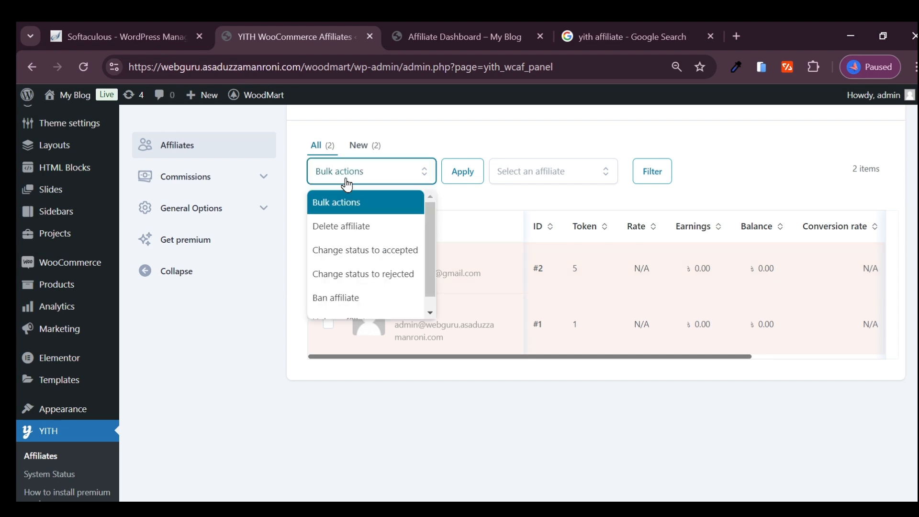
pyautogui.click(350, 254)
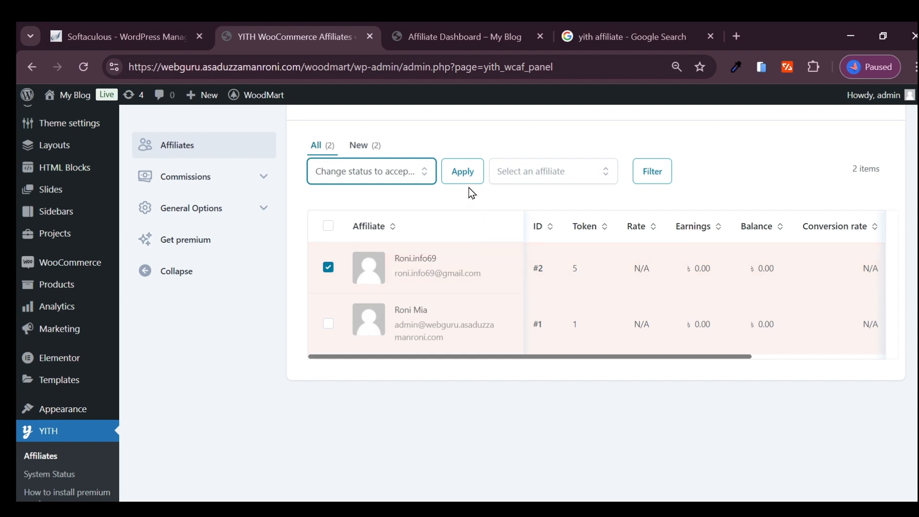
pyautogui.click(459, 178)
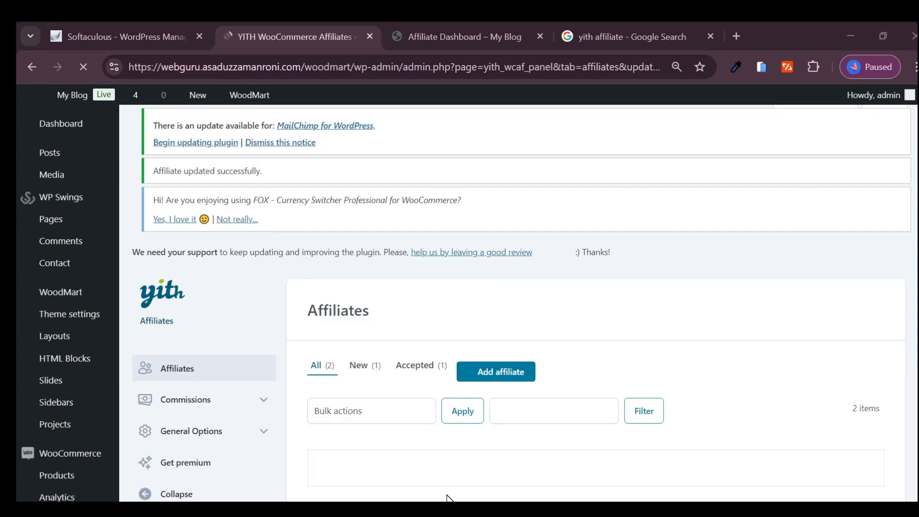
# - Return to the customer's incognito window and open the storefront's home page, placing the cursor in the product search
pyautogui.click(478, 476)
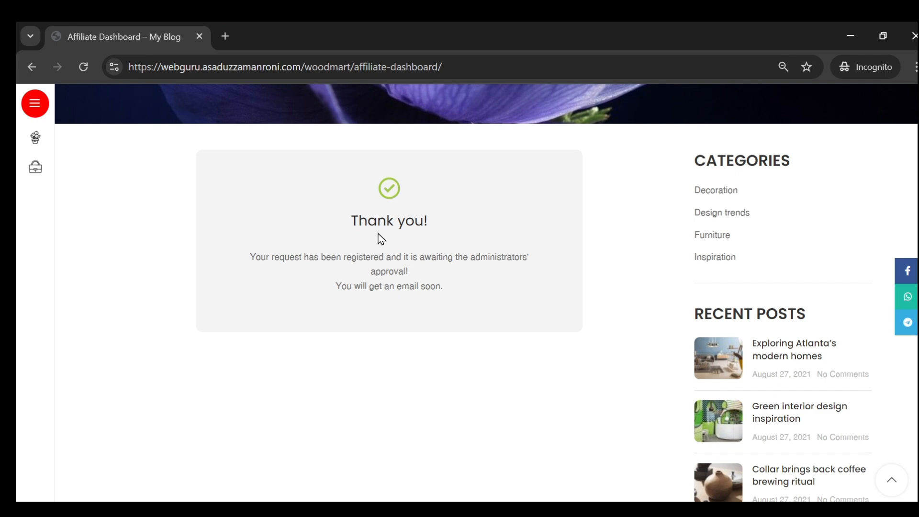
pyautogui.scroll(5, 334, 266)
pyautogui.click(302, 200)
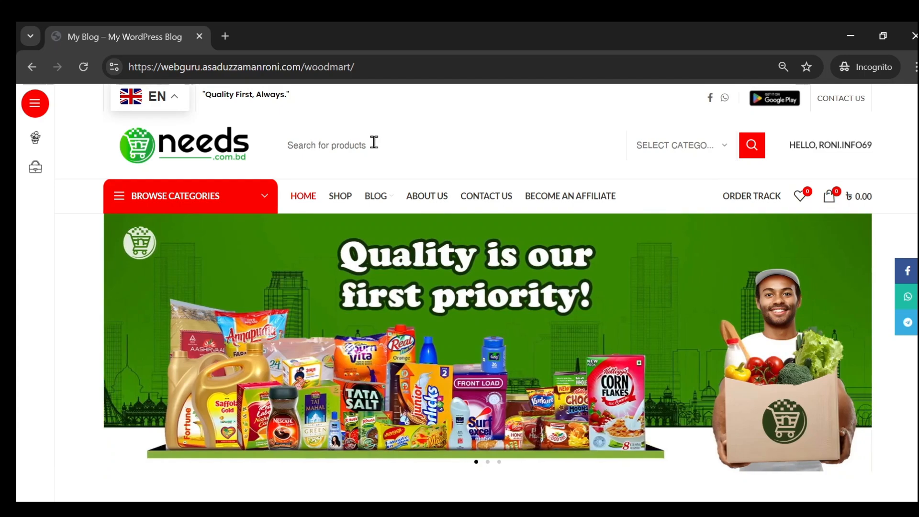
pyautogui.click(340, 148)
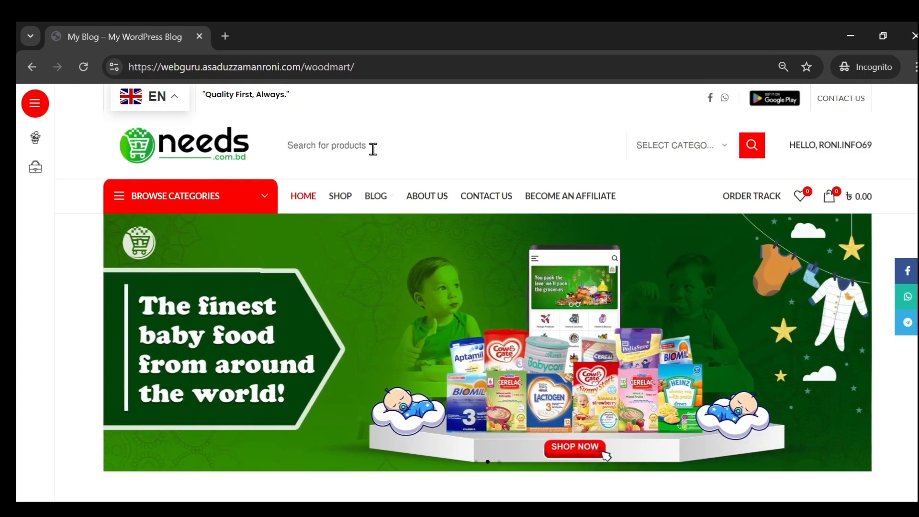
# - Search Google for "international marketplace" in a new incognito tab
pyautogui.click(225, 37)
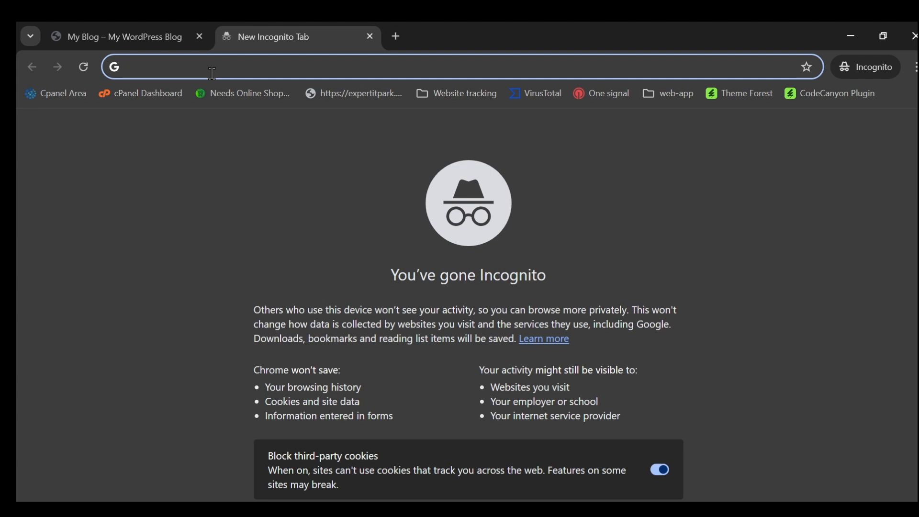
pyautogui.write('inter')
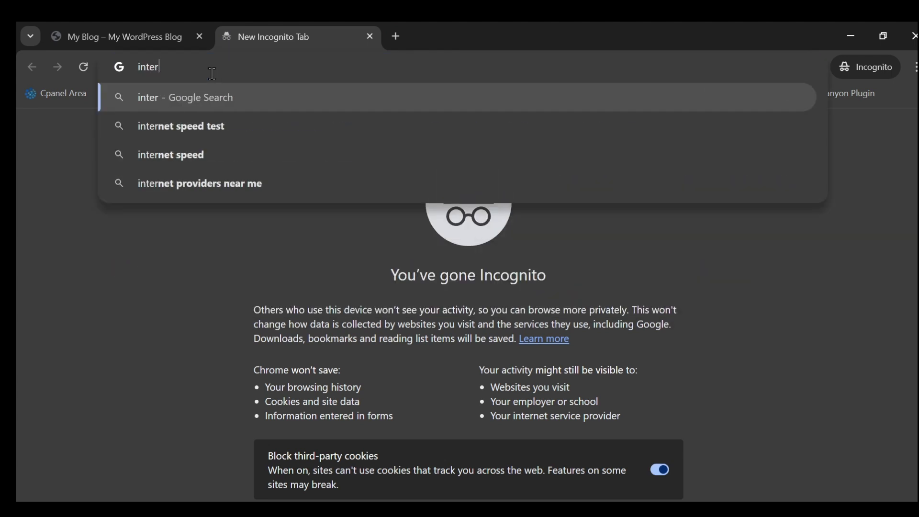
pyautogui.write('national ')
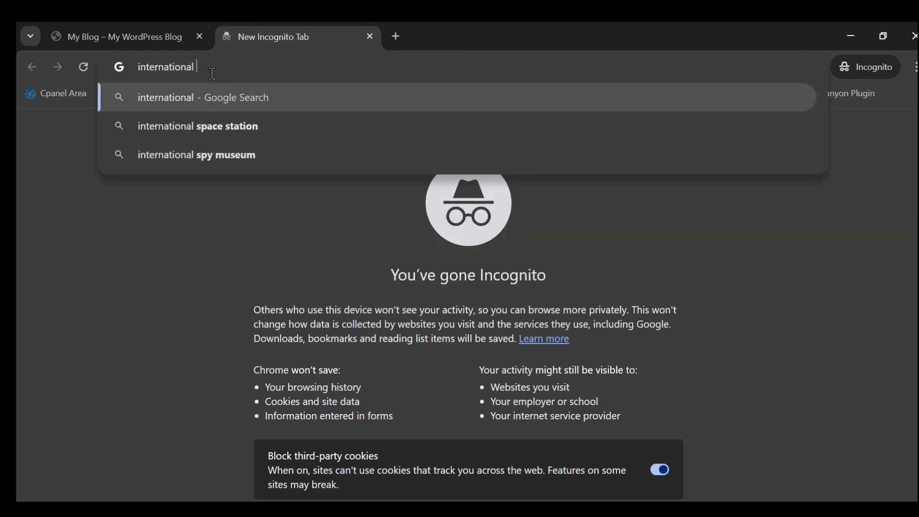
pyautogui.write('marketp')
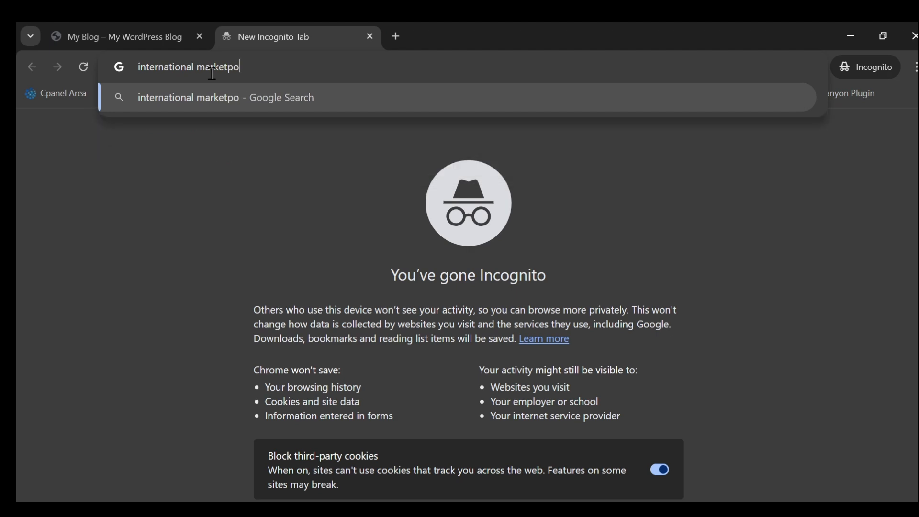
pyautogui.write('lace')
pyautogui.press('Return')
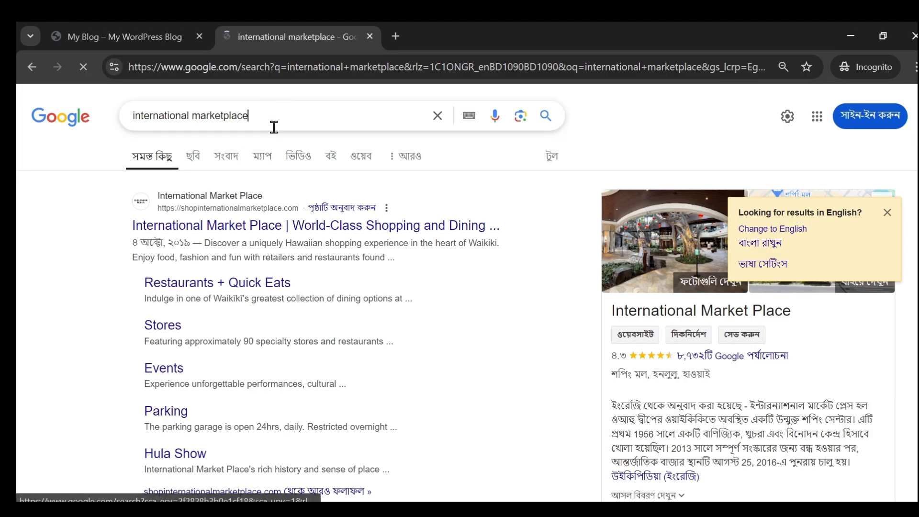
pyautogui.click(272, 119)
pyautogui.click(92, 207)
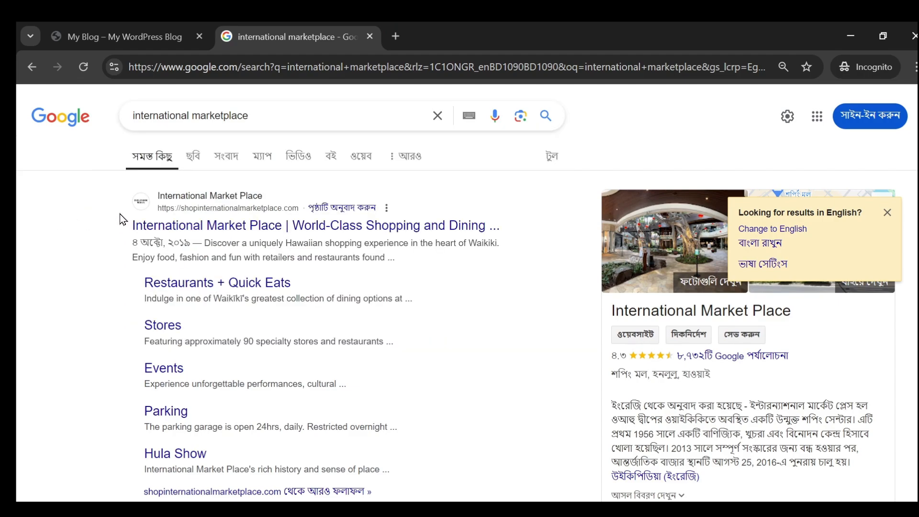
# - Browse the image results for the marketplace search and close the search tab to return to the storefront
pyautogui.click(184, 156)
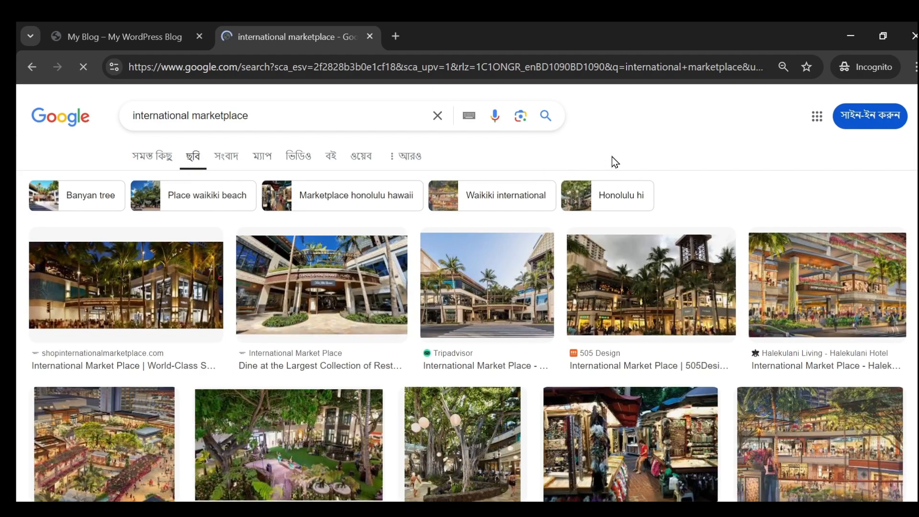
pyautogui.scroll(-10, 497, 239)
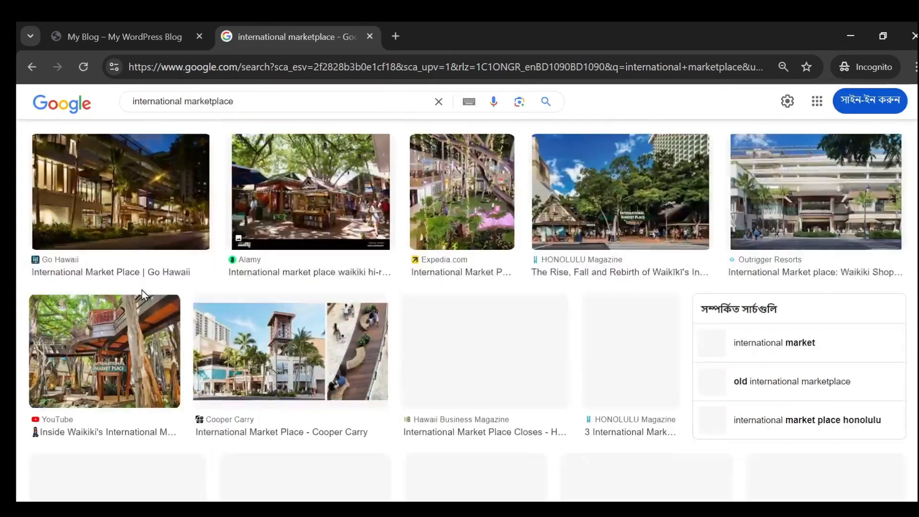
pyautogui.scroll(-10, 307, 223)
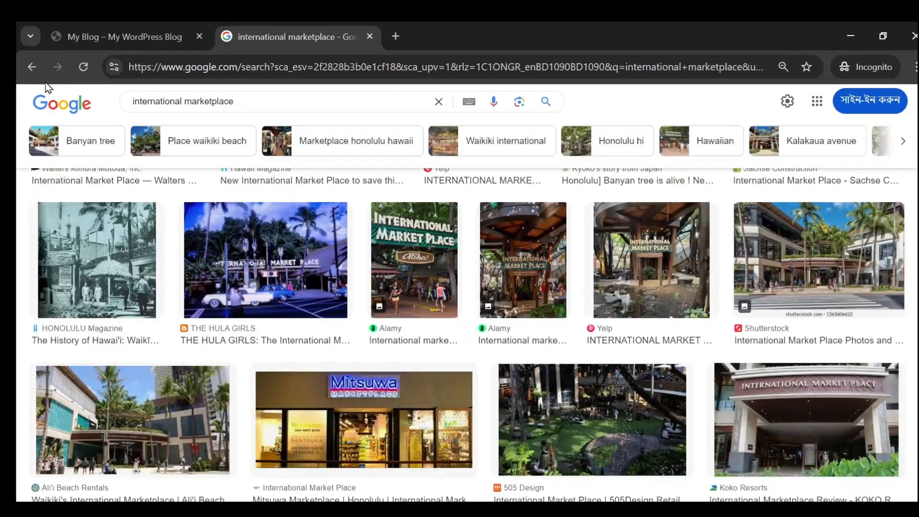
pyautogui.click(32, 67)
pyautogui.click(370, 36)
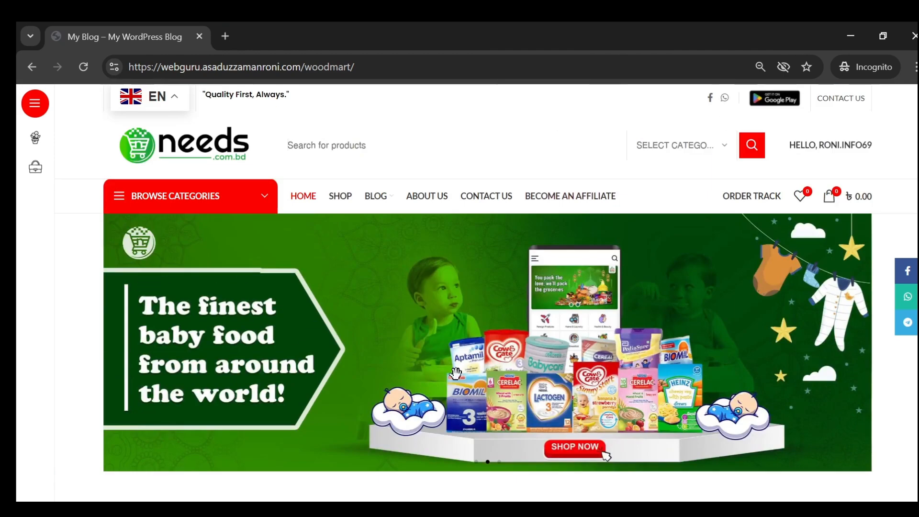
# - Look through the storefront home page's Mega Sell and All Products sections for a product to promote
pyautogui.scroll(-5, 448, 232)
pyautogui.scroll(-20, 449, 231)
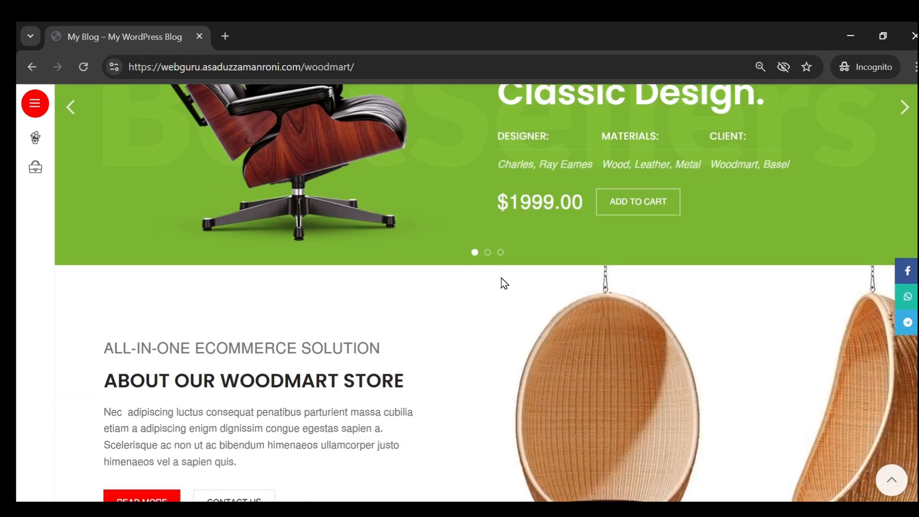
pyautogui.scroll(9, 372, 330)
pyautogui.scroll(-12, 355, 352)
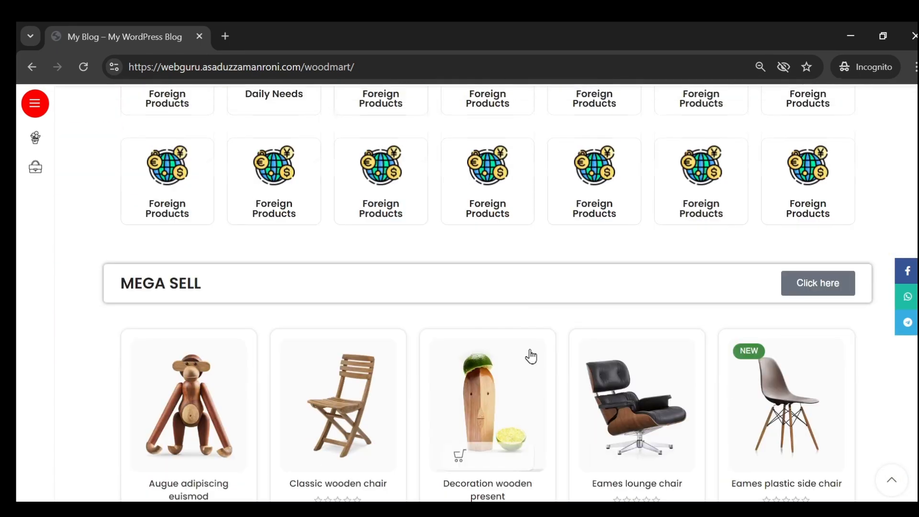
pyautogui.scroll(5, 338, 335)
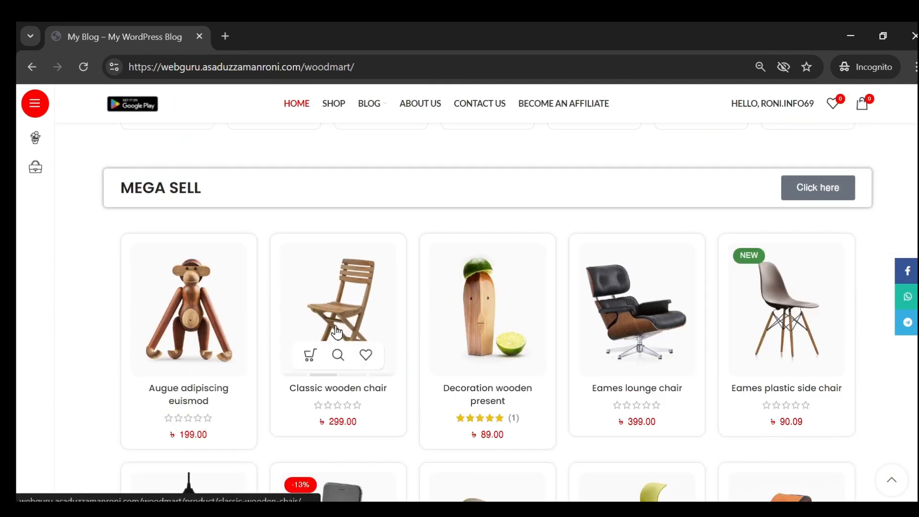
pyautogui.moveTo(207, 317)
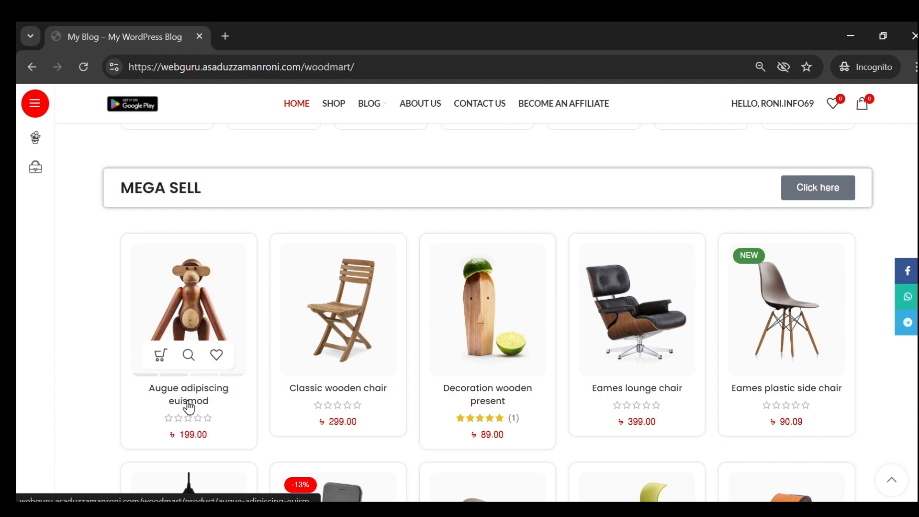
pyautogui.scroll(-15, 200, 317)
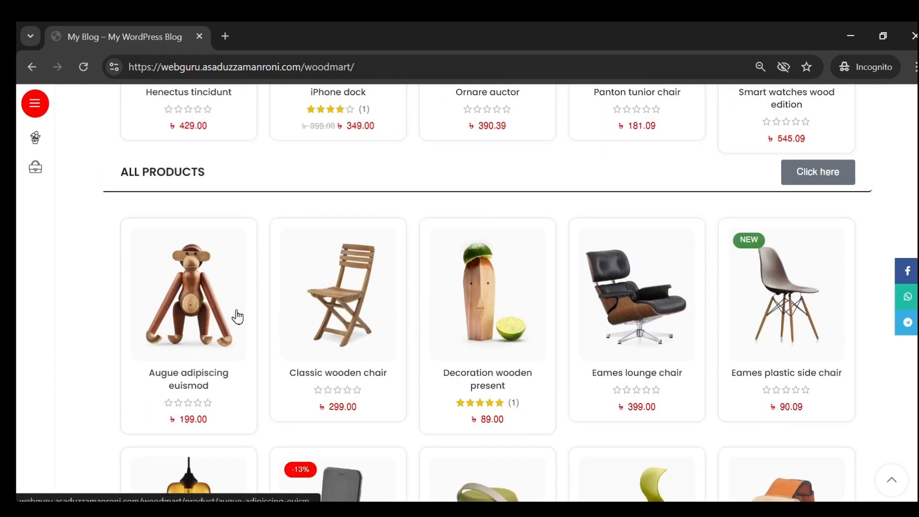
pyautogui.scroll(18, 548, 361)
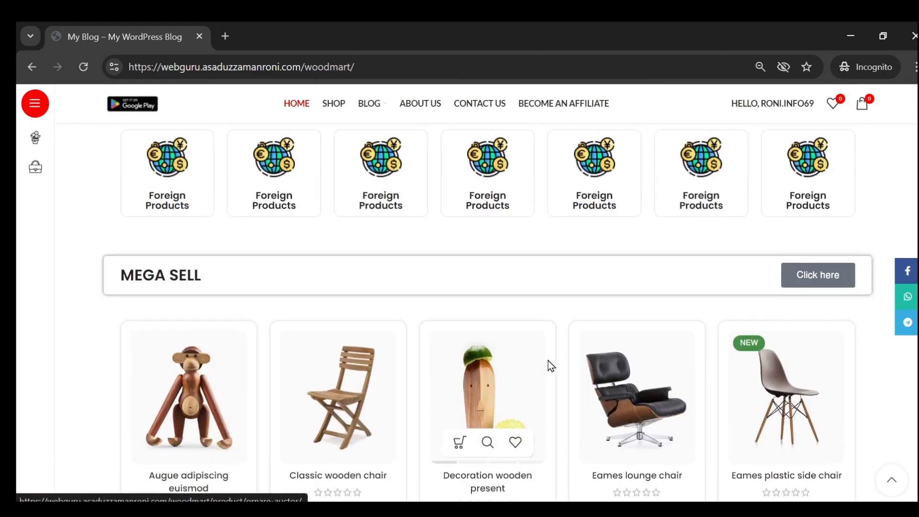
pyautogui.scroll(-9, 237, 367)
pyautogui.scroll(4, 237, 367)
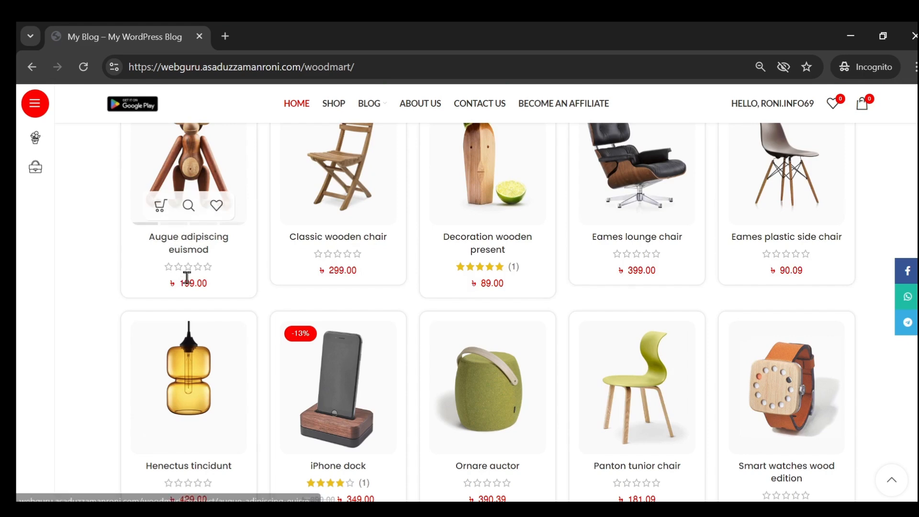
# - Open the Augue adipiscing euismod product page and copy its web address
pyautogui.click(191, 171)
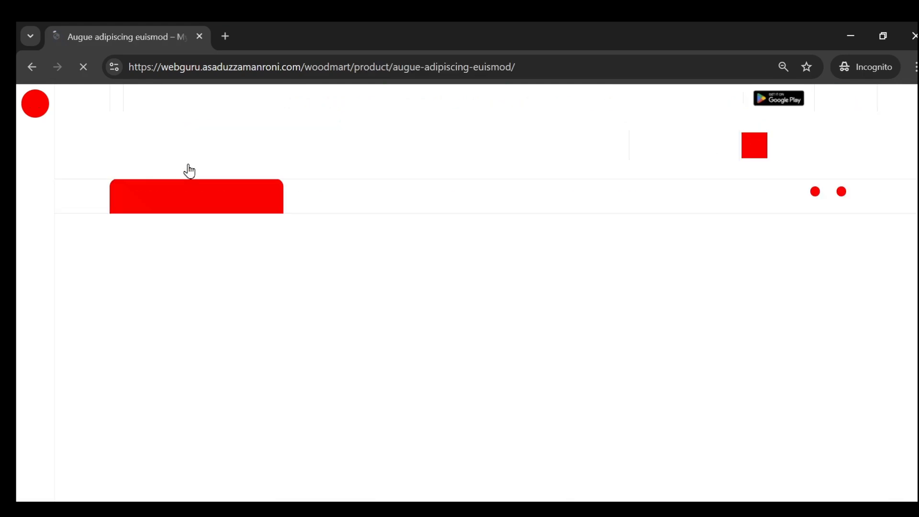
pyautogui.scroll(-3, 539, 316)
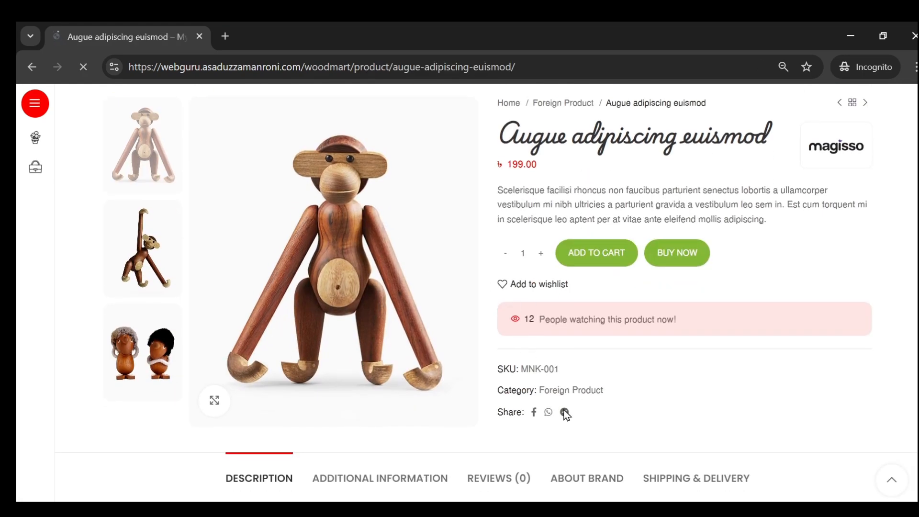
pyautogui.scroll(-2, 565, 414)
pyautogui.scroll(5, 474, 342)
pyautogui.click(283, 71)
pyautogui.hotkey('ctrl', 'c')
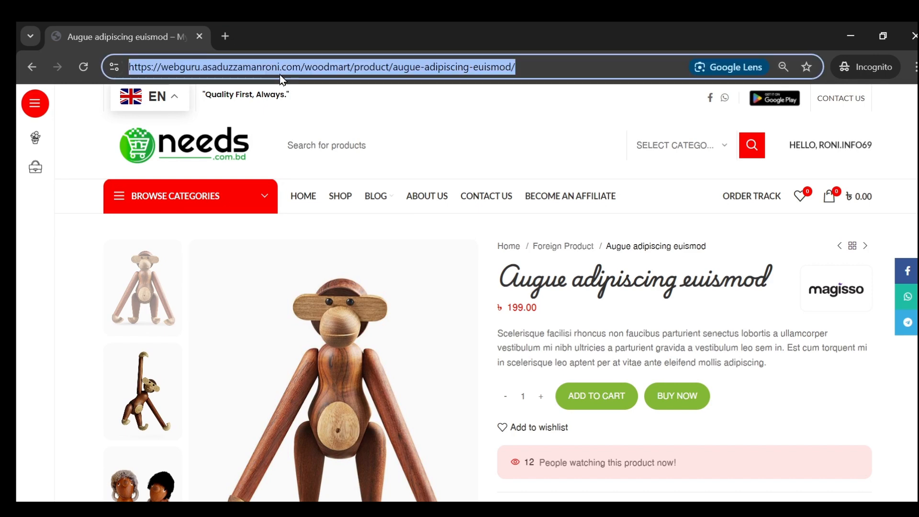
# - Open the link generator in the customer's affiliate dashboard and review its referral URL fields
pyautogui.click(571, 200)
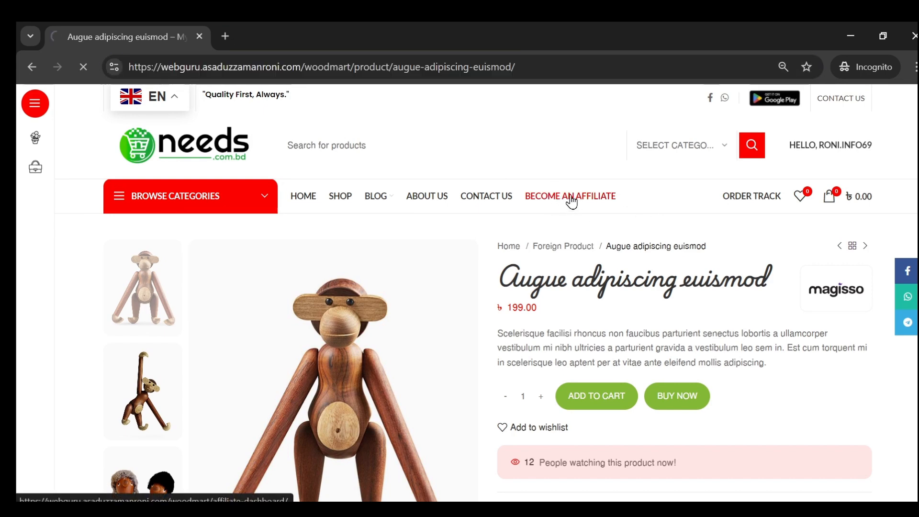
pyautogui.scroll(-2, 383, 265)
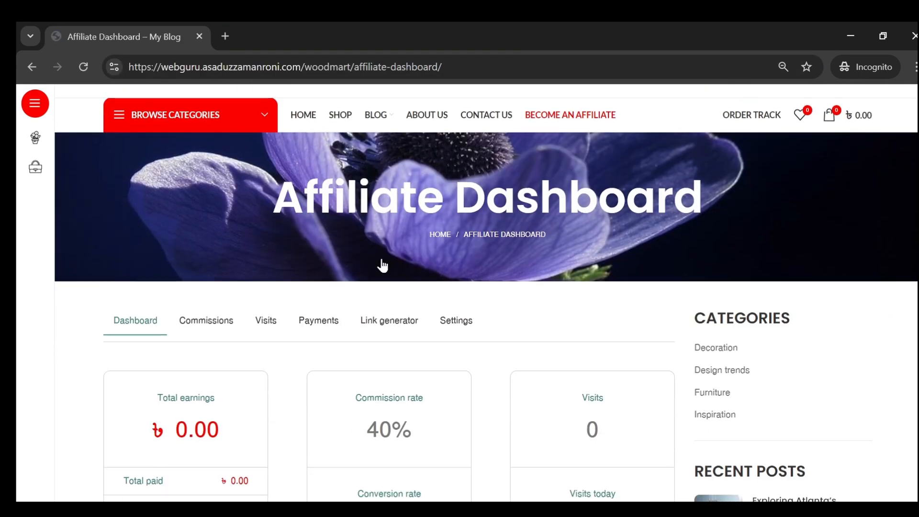
pyautogui.scroll(-2, 383, 266)
pyautogui.click(397, 213)
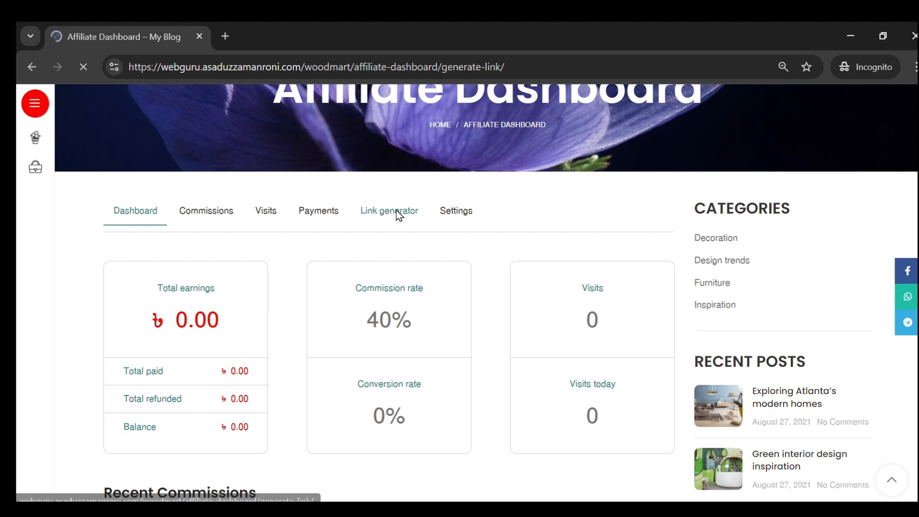
pyautogui.scroll(-5, 368, 223)
pyautogui.scroll(-4, 311, 228)
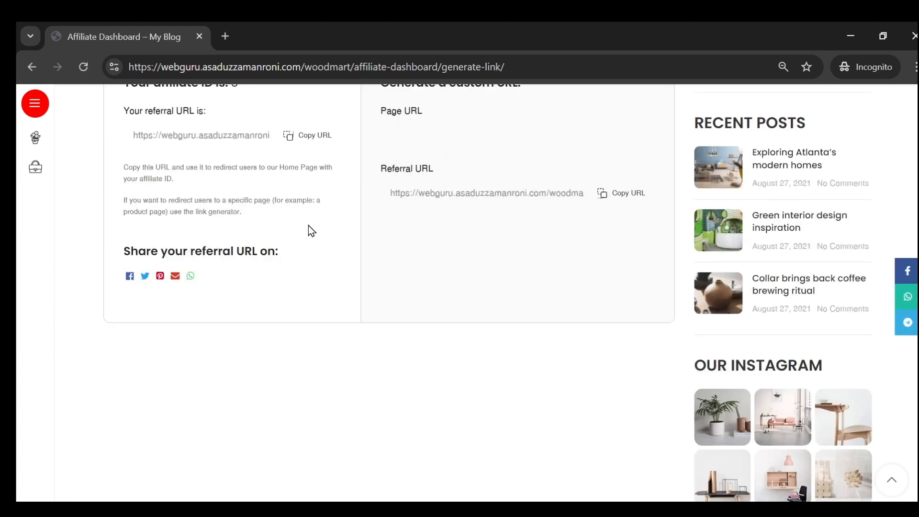
pyautogui.scroll(2, 340, 261)
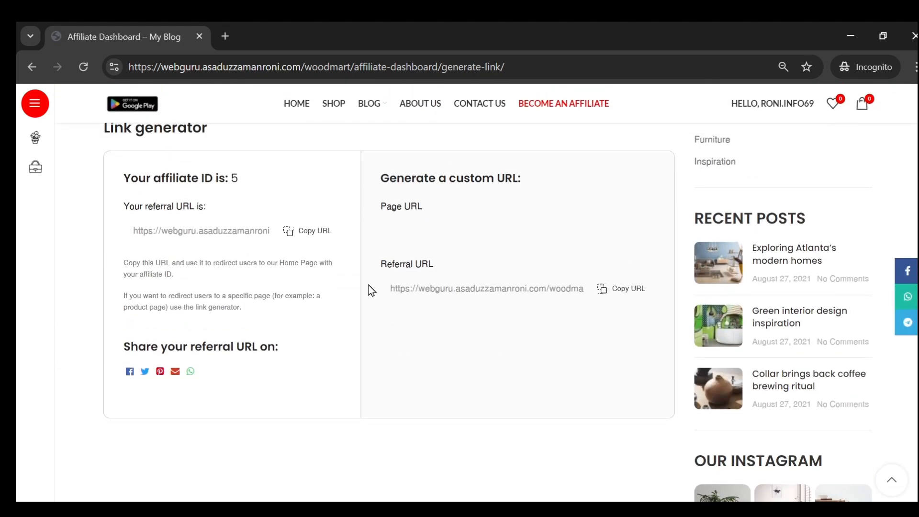
# - Generate a custom referral URL from the copied Augue adipiscing euismod product address
pyautogui.doubleClick(440, 288)
pyautogui.click(480, 291)
pyautogui.tripleClick(217, 232)
pyautogui.click(401, 218)
pyautogui.hotkey('ctrl', 'v')
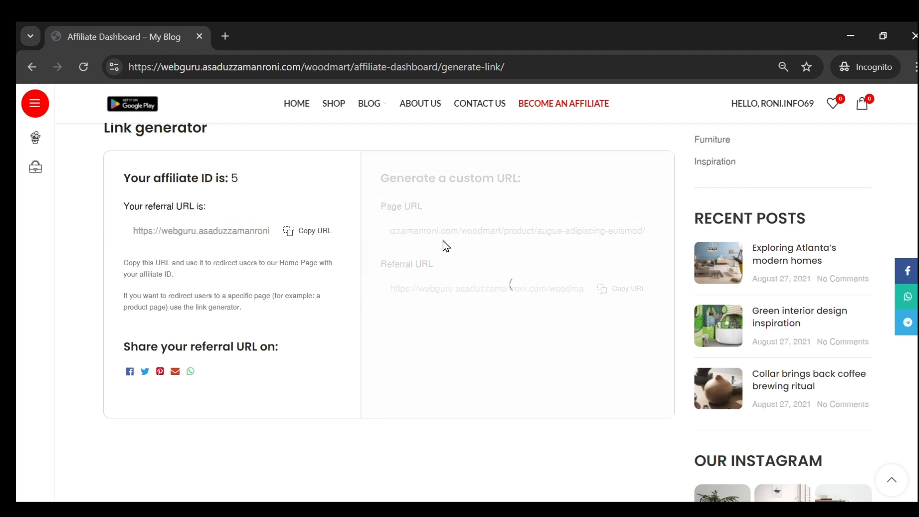
pyautogui.scroll(-1, 468, 279)
pyautogui.scroll(2, 394, 289)
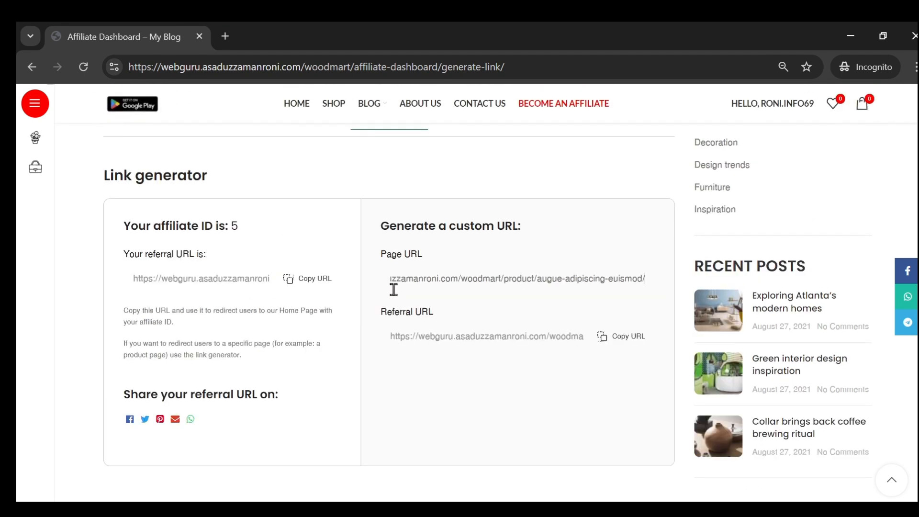
# - Copy the generated product referral URL, and copy the affiliate's general home page referral URL after it
pyautogui.click(623, 348)
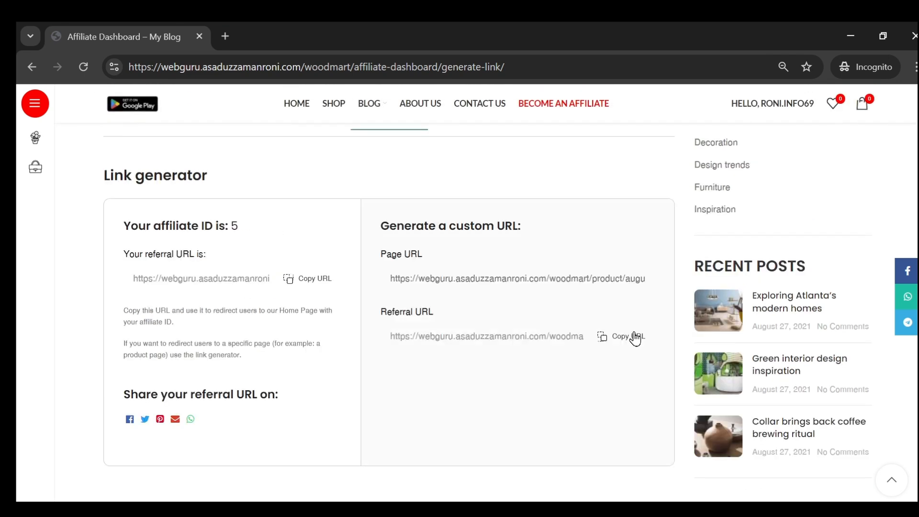
pyautogui.click(636, 337)
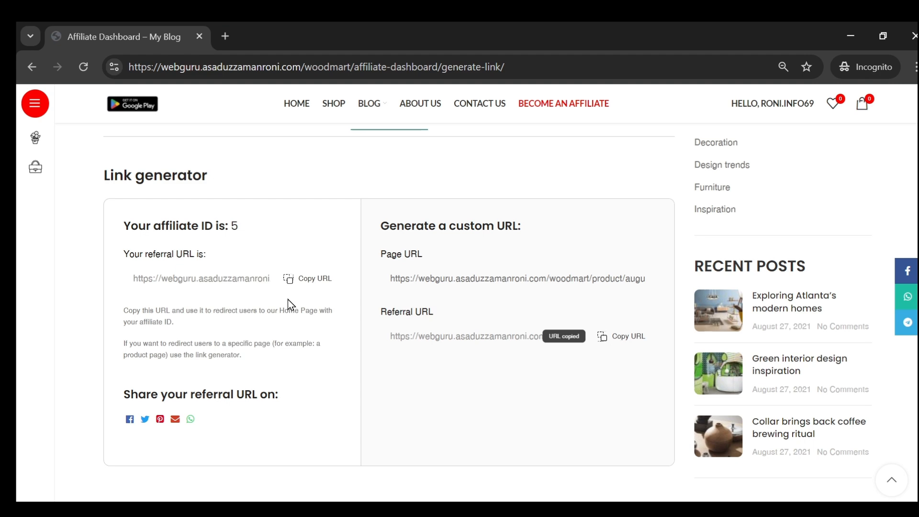
pyautogui.click(301, 282)
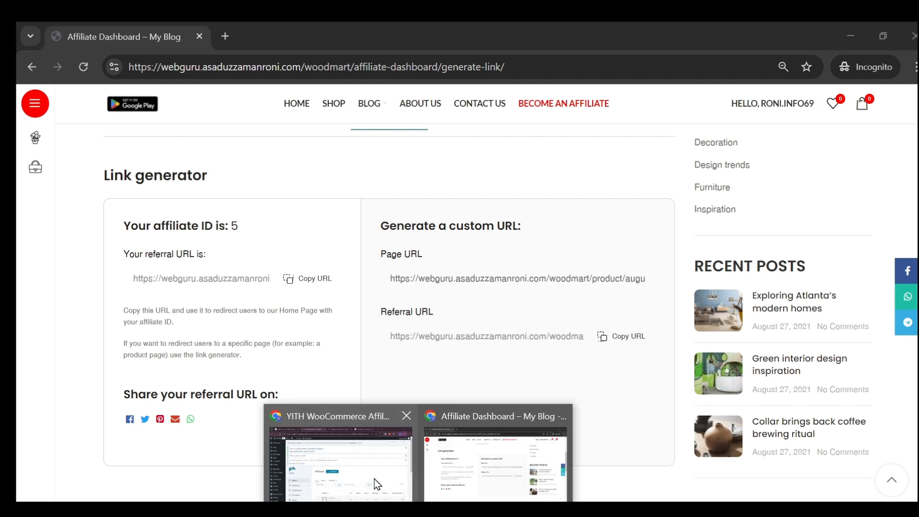
# - Switch to the admin browser window and open a new window under another Chrome profile
pyautogui.click(375, 481)
pyautogui.click(870, 67)
pyautogui.scroll(-3, 706, 418)
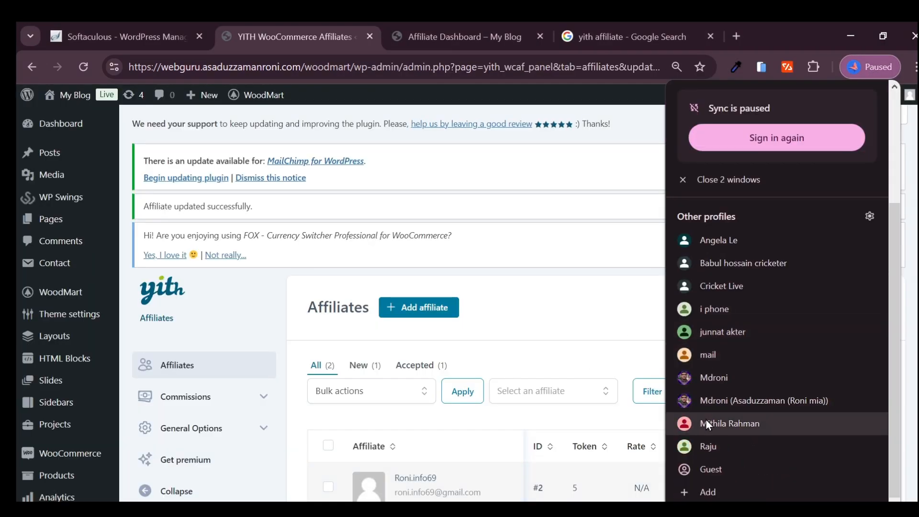
pyautogui.click(717, 403)
# - Load the copied home page referral URL in the other profile's window to visit the store as a referred shopper
pyautogui.click(157, 66)
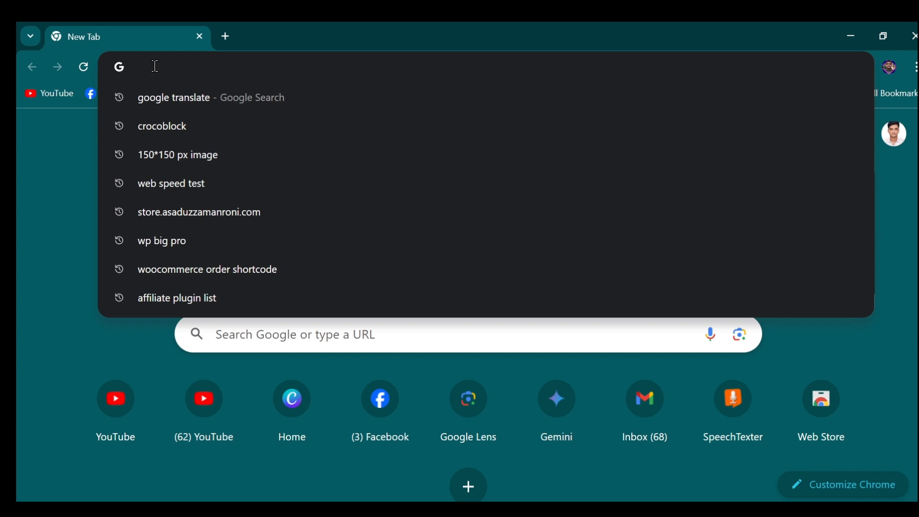
pyautogui.hotkey('ctrl', 'v')
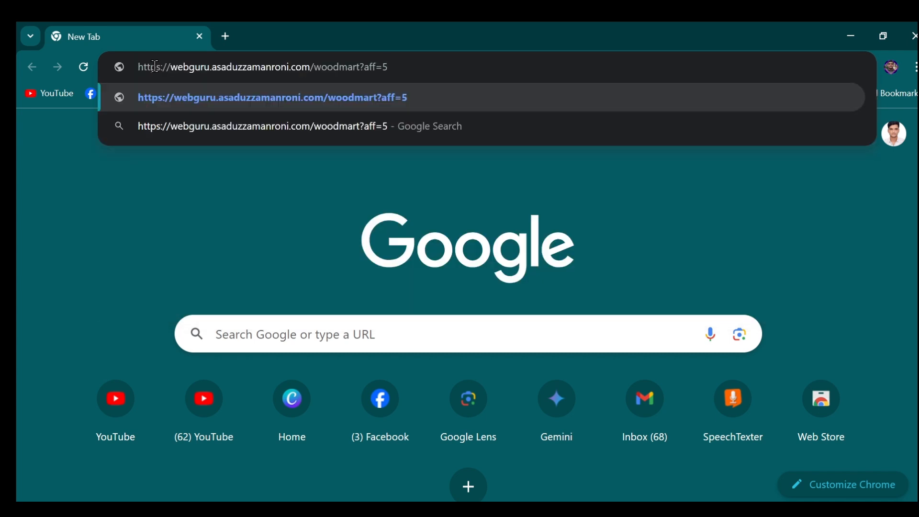
pyautogui.press('Return')
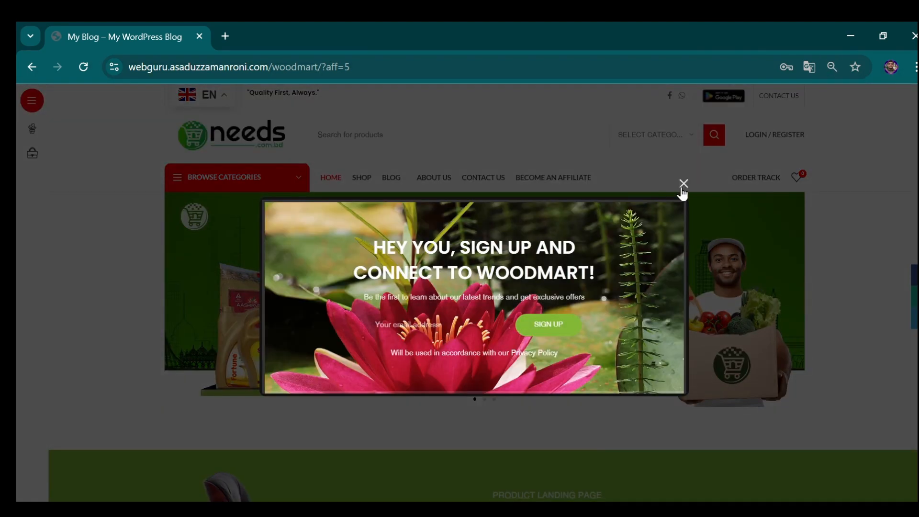
pyautogui.click(682, 183)
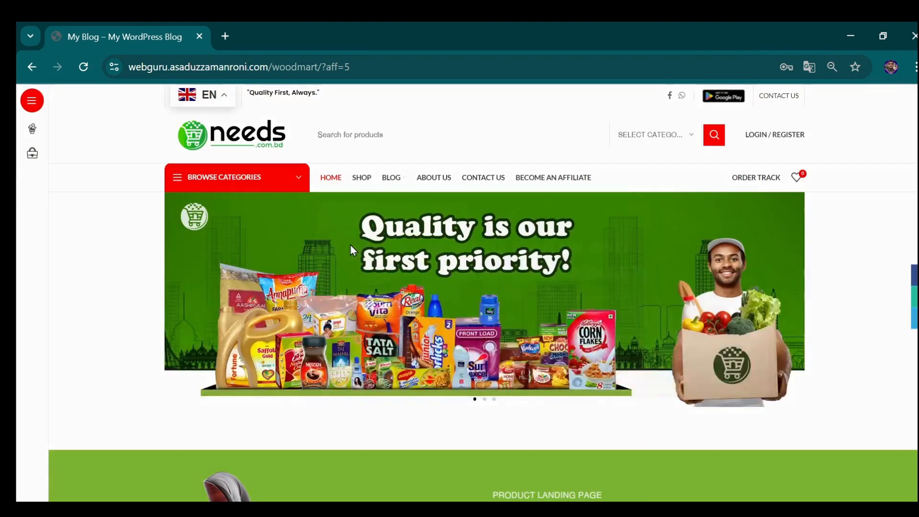
# - Switch back to the affiliate's dashboard window and copy the generated referral URL for the Augue adipiscing euismod product
pyautogui.scroll(-5, 362, 176)
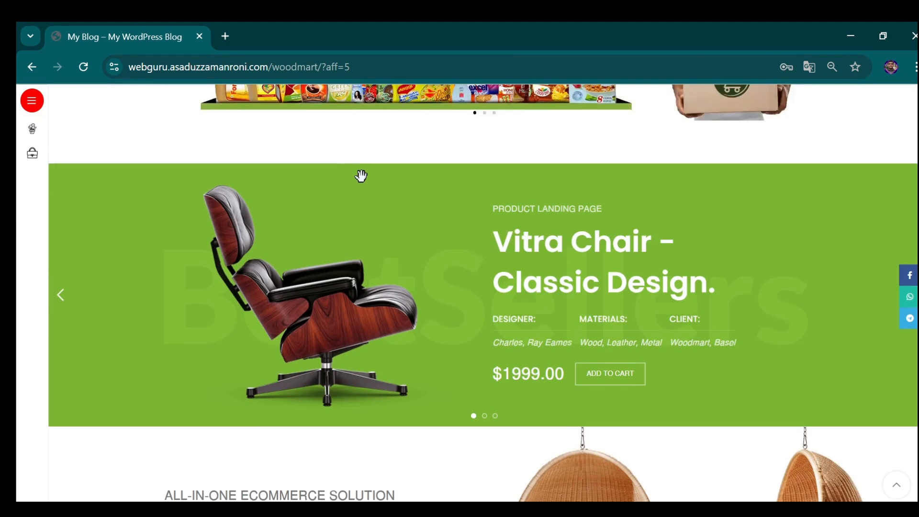
pyautogui.scroll(-10, 362, 176)
pyautogui.scroll(5, 347, 266)
pyautogui.scroll(-15, 357, 261)
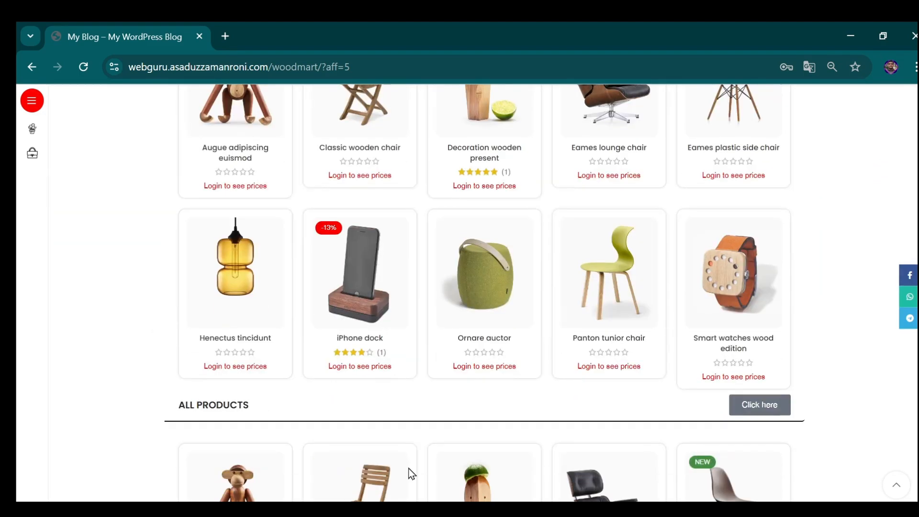
pyautogui.click(493, 450)
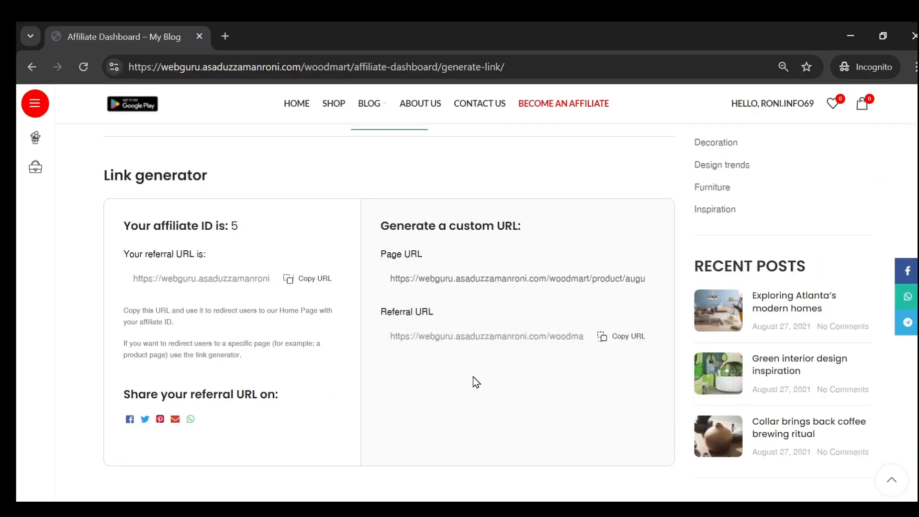
pyautogui.moveTo(596, 283); pyautogui.dragTo(667, 281)
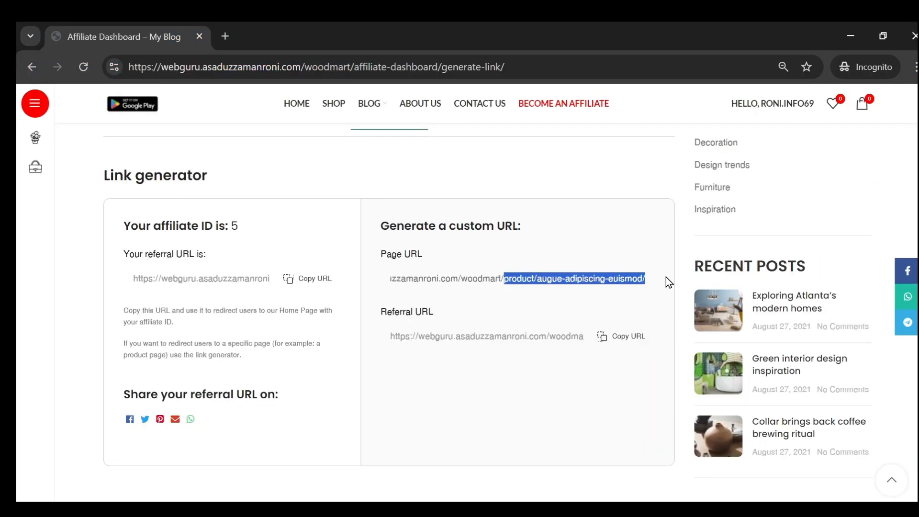
pyautogui.click(614, 339)
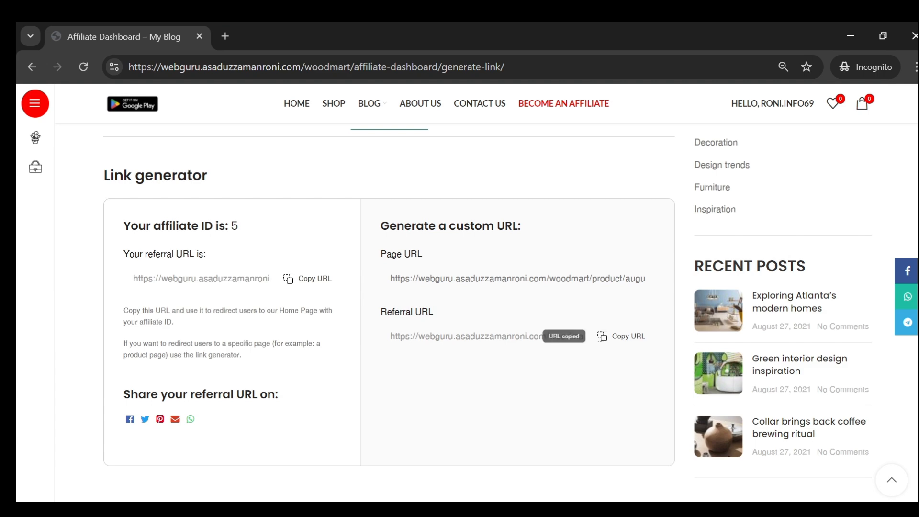
# - Load the copied product referral URL in the visitor's browser window
pyautogui.hotkey('alt', 'Tab')
pyautogui.click(266, 67)
pyautogui.hotkey('ctrl', 'v')
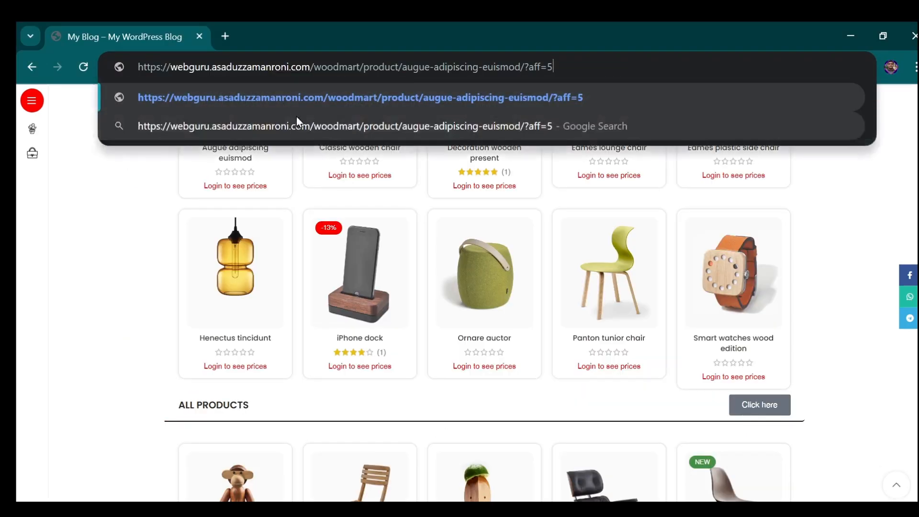
pyautogui.press('Return')
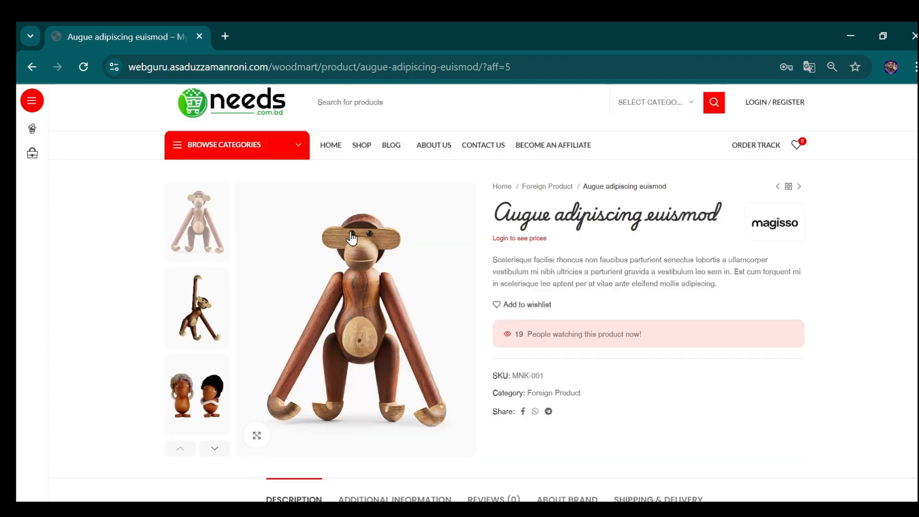
# - Add the Augue adipiscing euismod product to the visitor's wishlist
pyautogui.scroll(-10, 445, 251)
pyautogui.scroll(10, 544, 309)
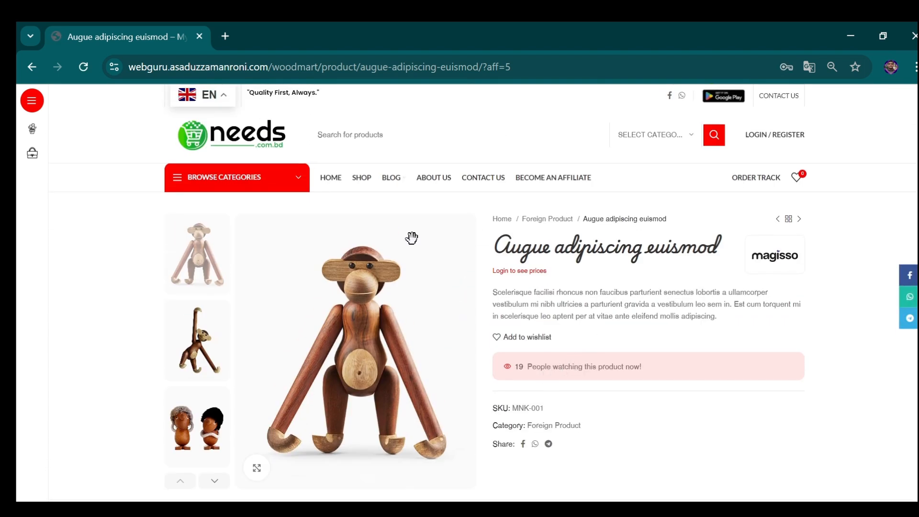
pyautogui.scroll(-2, 585, 298)
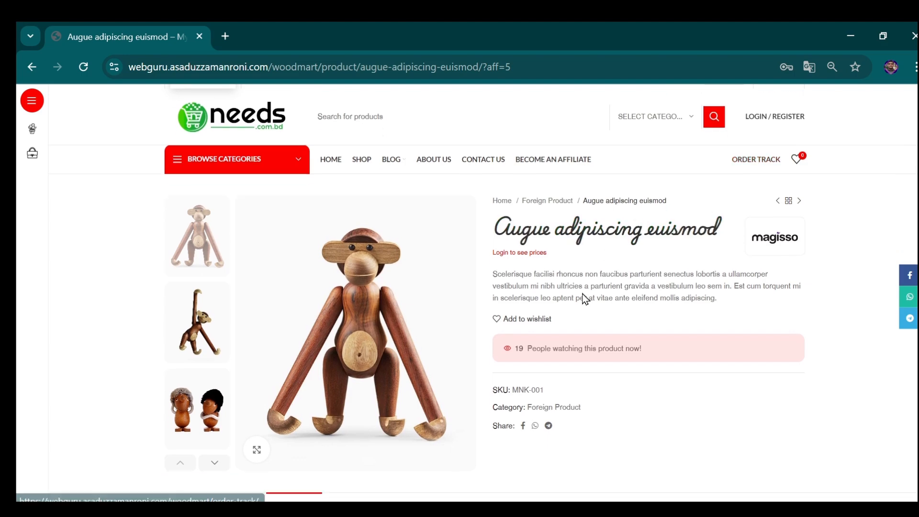
pyautogui.scroll(1, 673, 261)
pyautogui.scroll(-2, 550, 273)
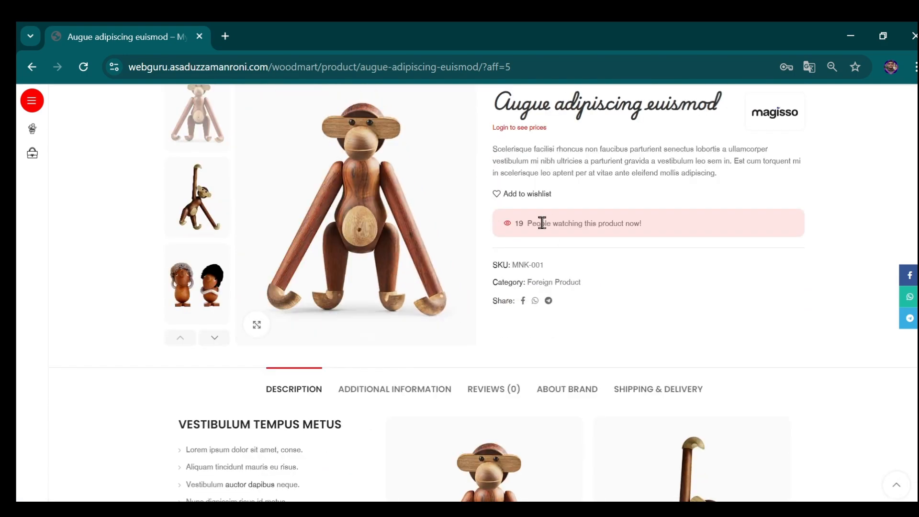
pyautogui.click(501, 194)
# - Open the wishlist and go back to the Augue adipiscing euismod product page from it
pyautogui.scroll(-7, 441, 229)
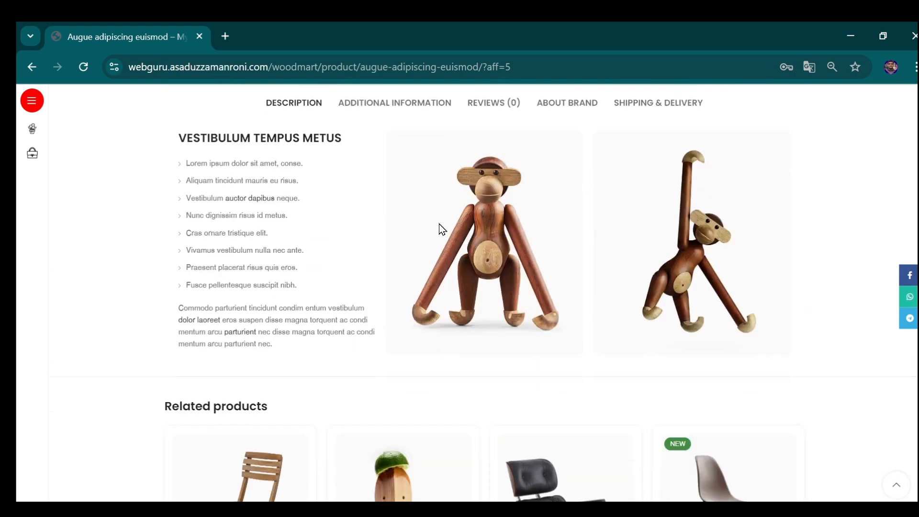
pyautogui.scroll(-1, 378, 229)
pyautogui.scroll(10, 378, 229)
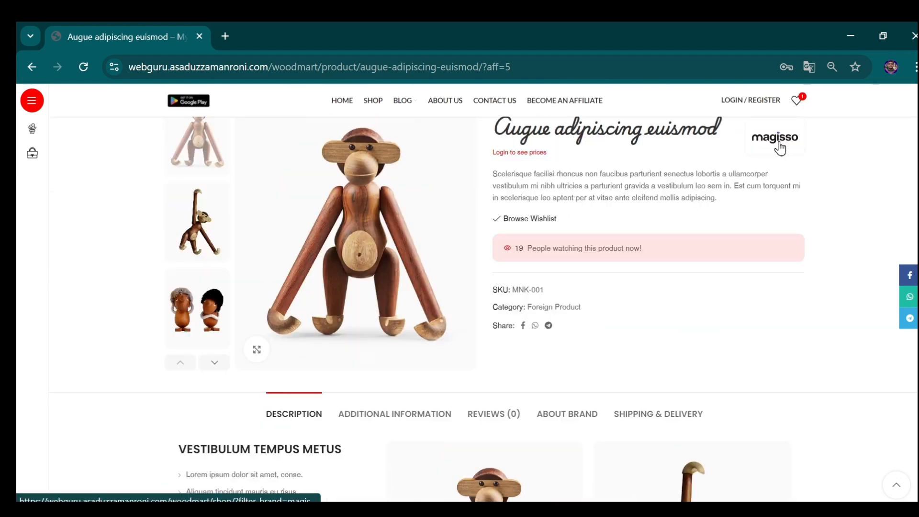
pyautogui.click(793, 103)
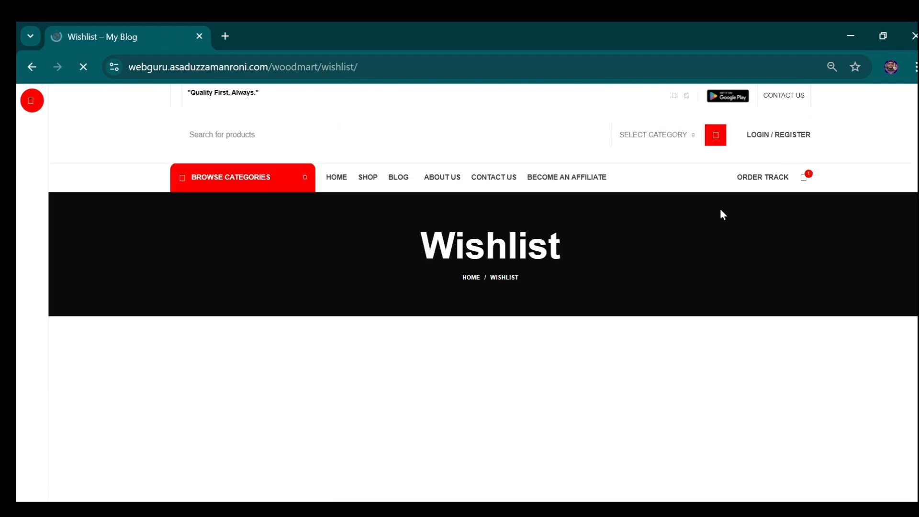
pyautogui.scroll(-4, 335, 278)
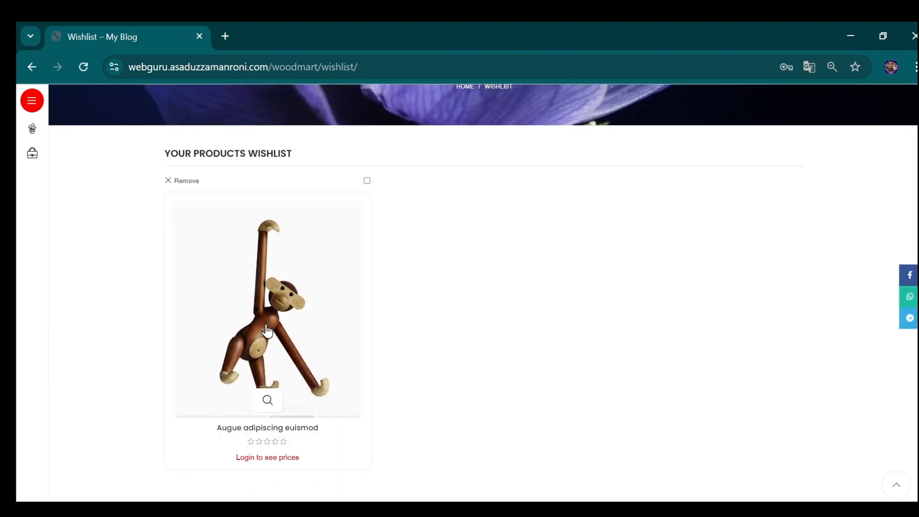
pyautogui.click(266, 327)
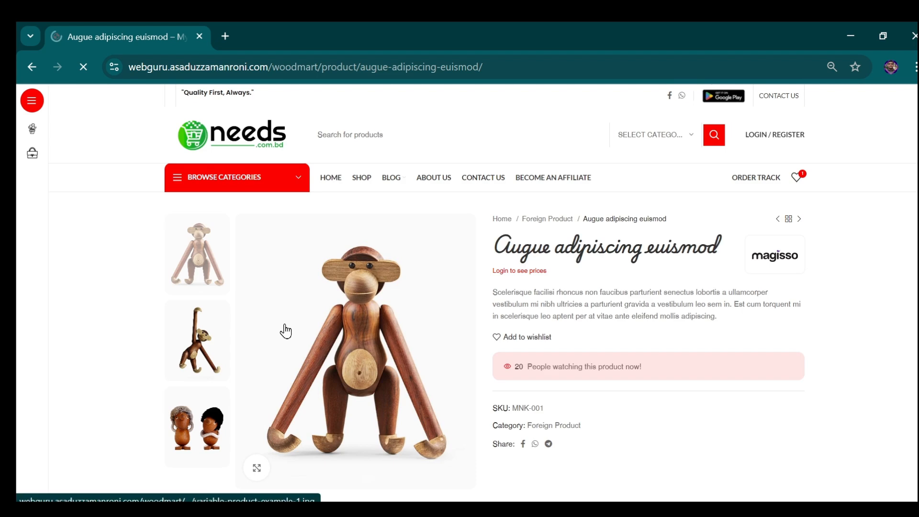
# - Try to log in to the store with the prefilled username and password
pyautogui.scroll(-2, 483, 352)
pyautogui.scroll(-2, 484, 353)
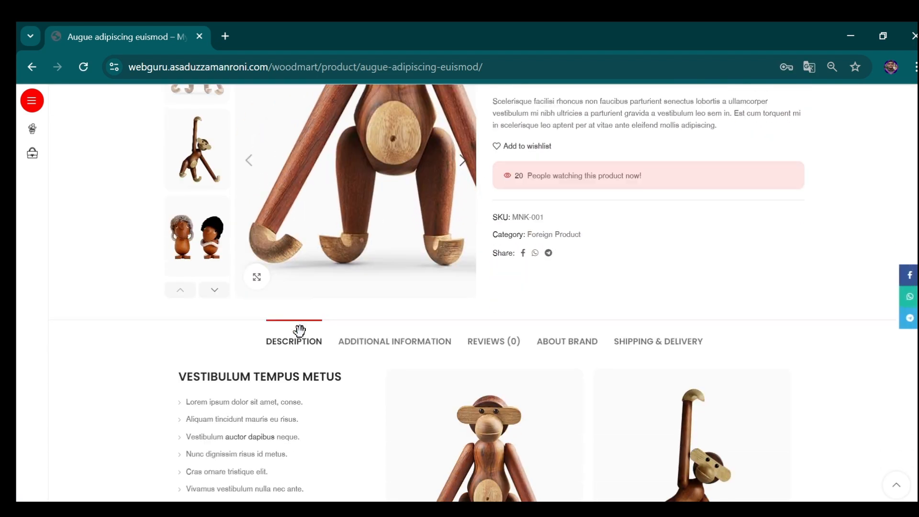
pyautogui.scroll(4, 484, 318)
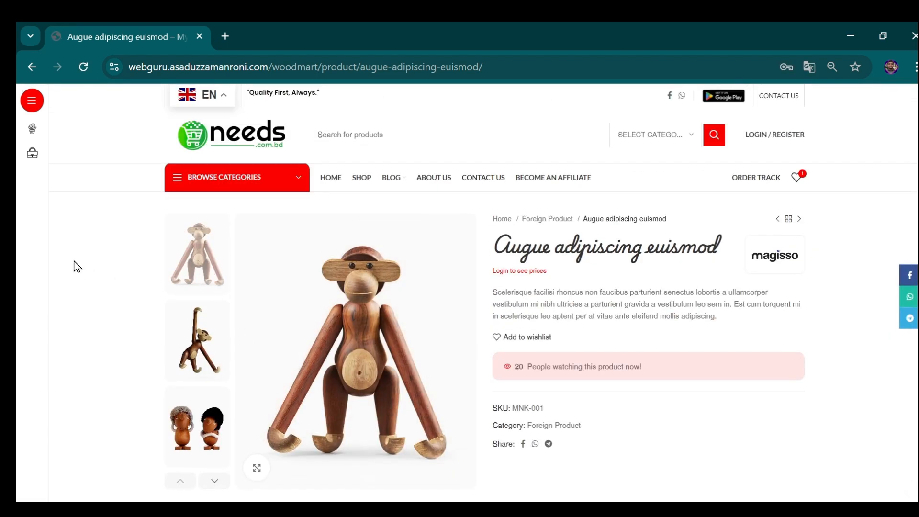
pyautogui.click(774, 135)
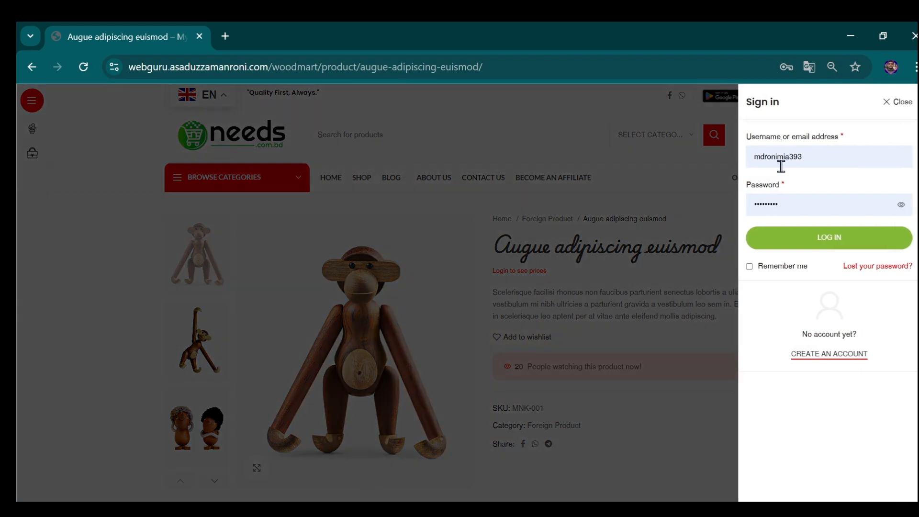
pyautogui.click(803, 240)
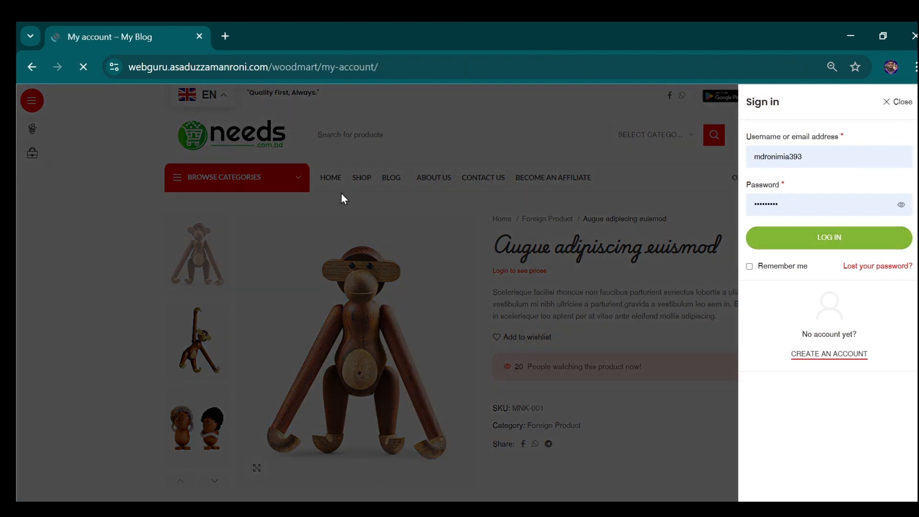
pyautogui.scroll(-4, 288, 206)
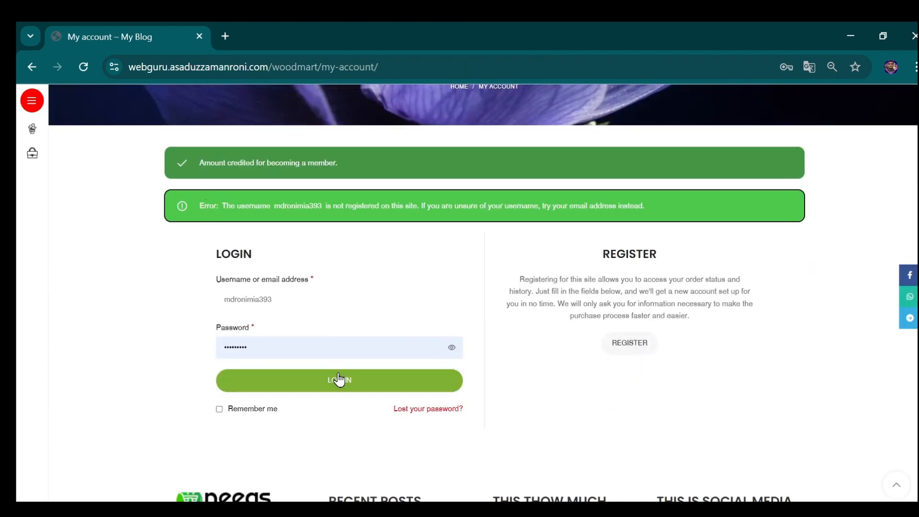
pyautogui.click(339, 378)
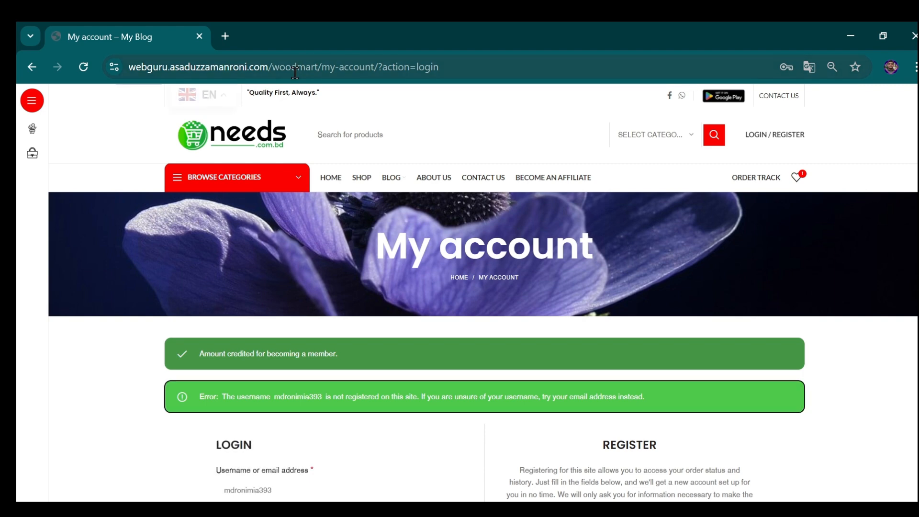
# - Register a new customer account using the visitor's saved e-mail address
pyautogui.scroll(-5, 286, 238)
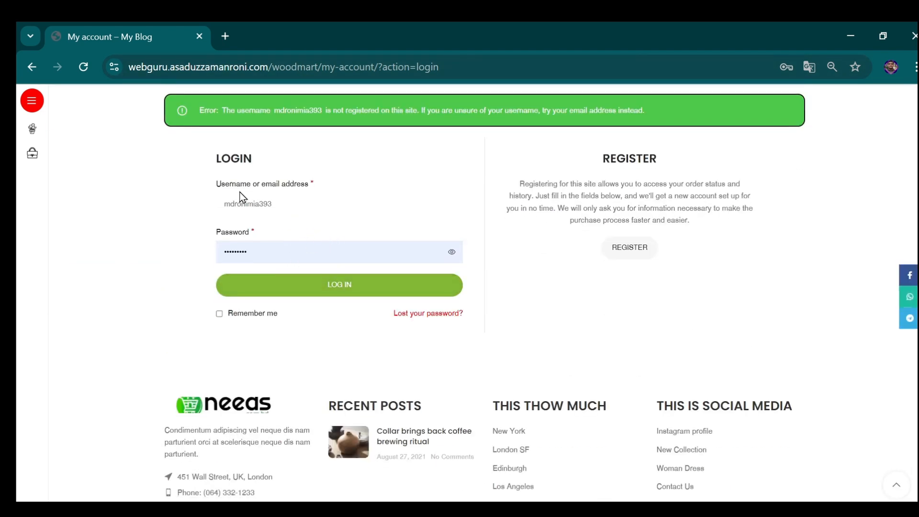
pyautogui.click(628, 248)
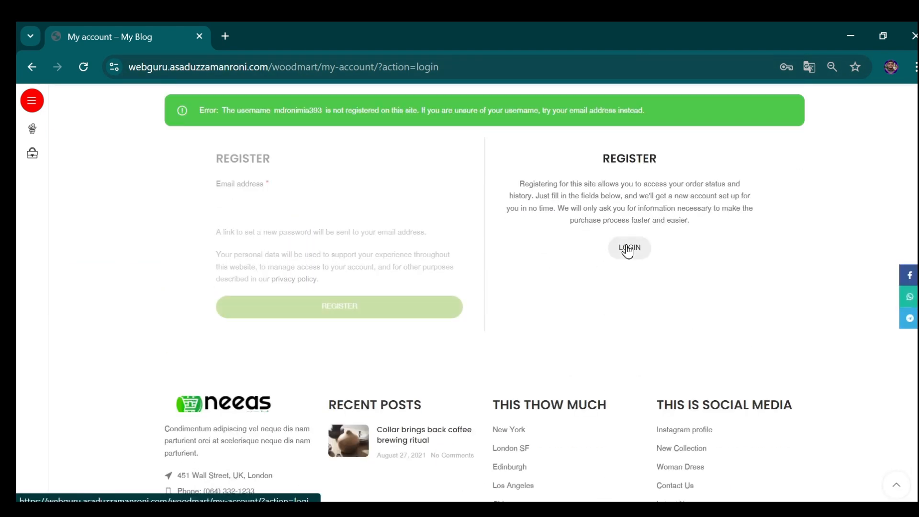
pyautogui.click(271, 205)
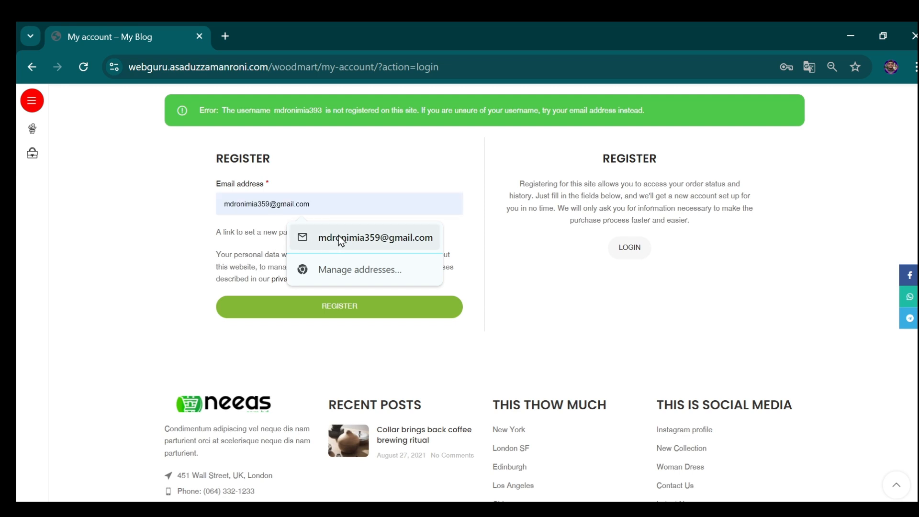
pyautogui.click(383, 238)
pyautogui.click(310, 309)
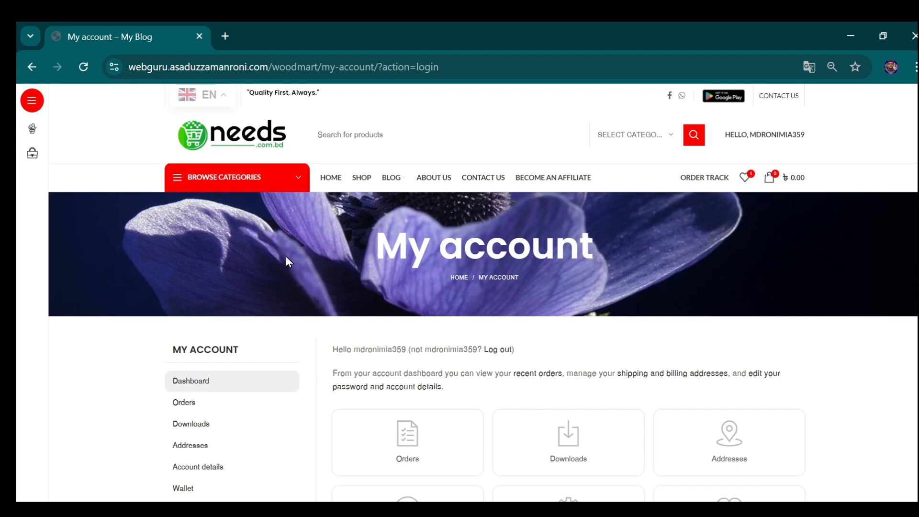
# - Look over the sections of the new customer's My account dashboard
pyautogui.scroll(-3, 285, 256)
pyautogui.scroll(-2, 72, 249)
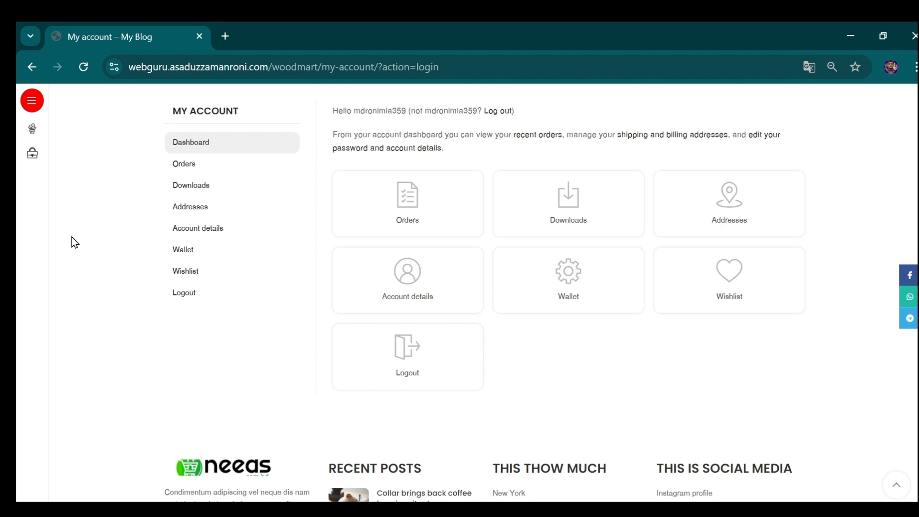
pyautogui.scroll(4, 129, 248)
pyautogui.scroll(-3, 328, 249)
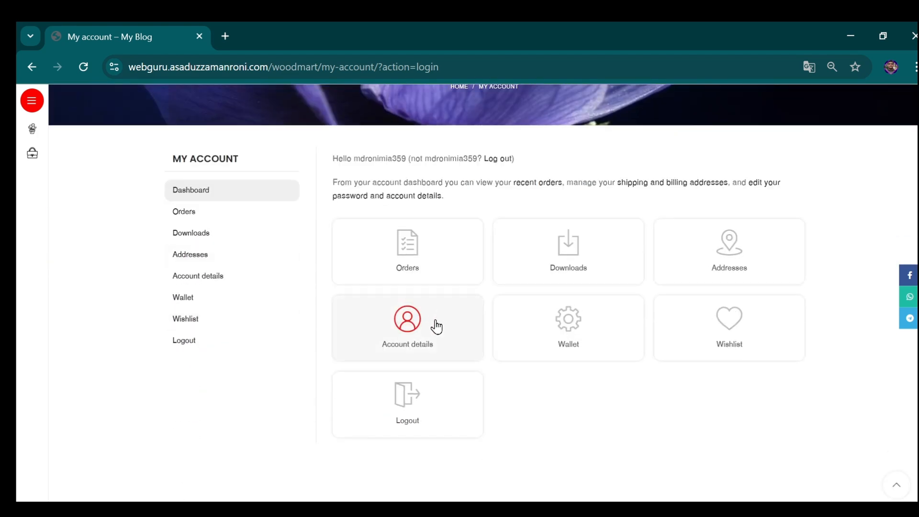
pyautogui.scroll(5, 197, 331)
pyautogui.scroll(-4, 186, 316)
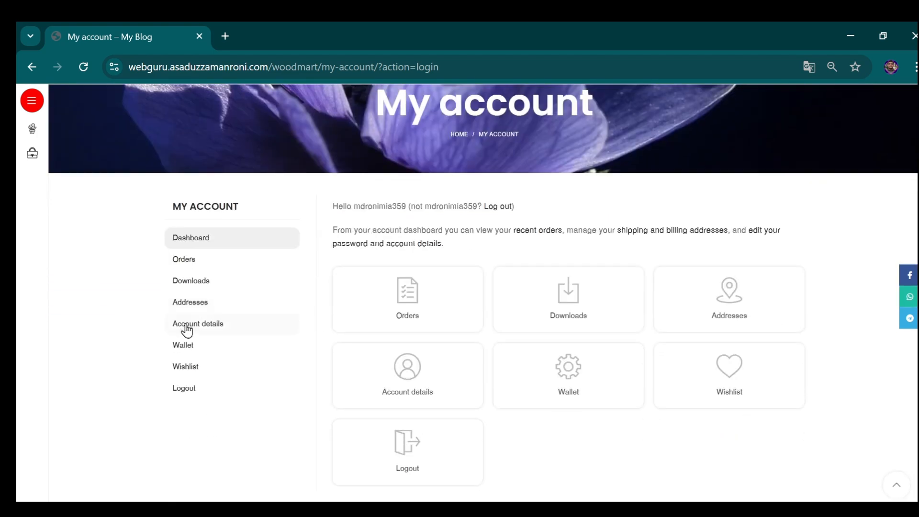
pyautogui.scroll(3, 431, 268)
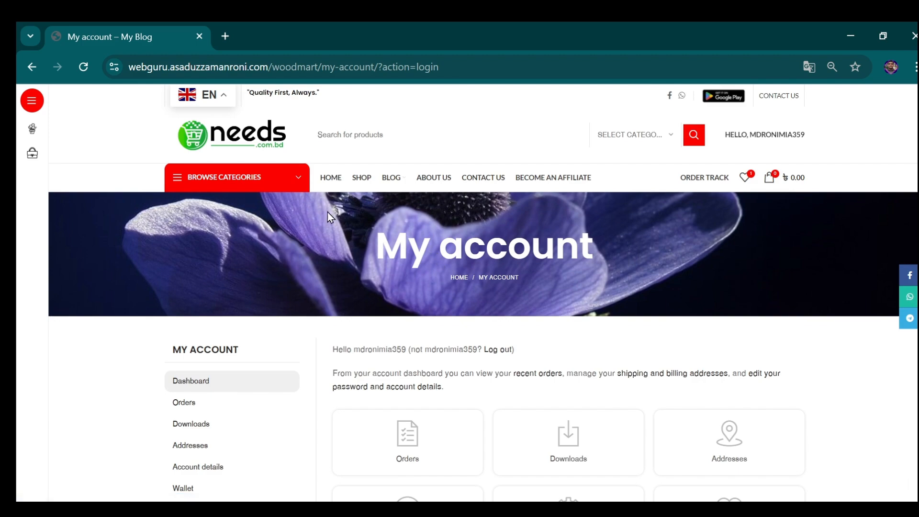
# - Go to the store's home page, and load the Augue adipiscing euismod referral URL again as the registered customer
pyautogui.click(331, 181)
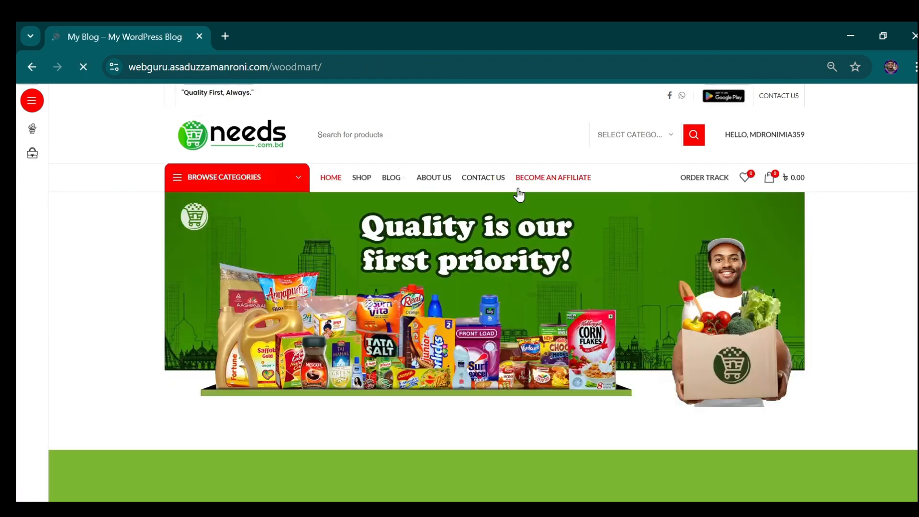
pyautogui.scroll(-8, 372, 244)
pyautogui.scroll(8, 332, 174)
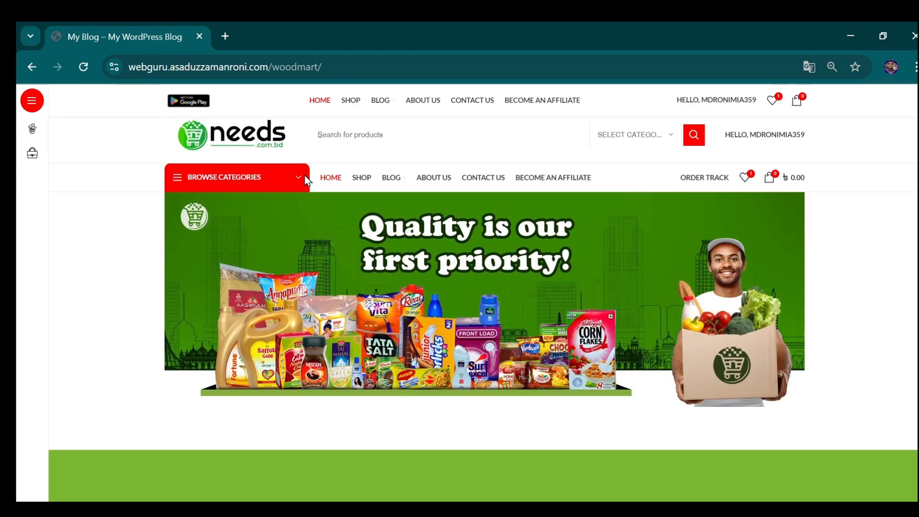
pyautogui.click(246, 69)
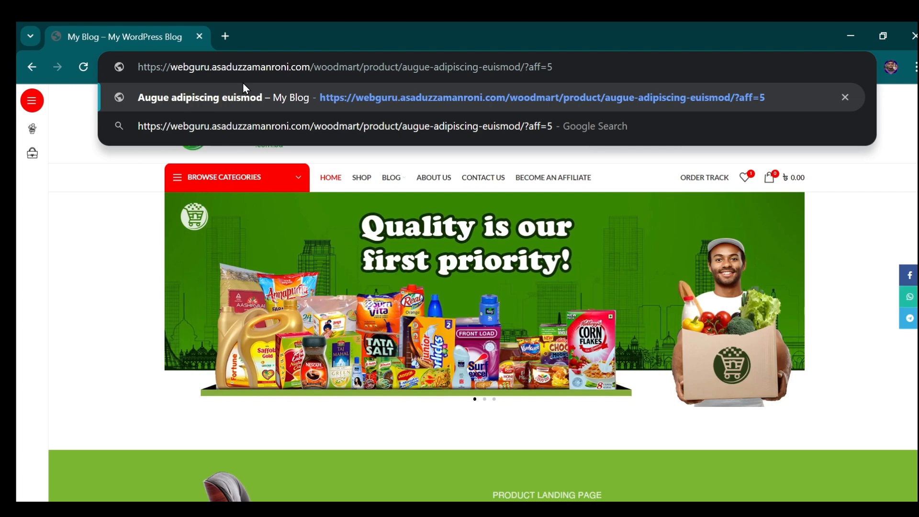
pyautogui.press('Return')
# - Buy one Augue adipiscing euismod directly from its product page and bring up the billing details at checkout
pyautogui.scroll(-3, 555, 282)
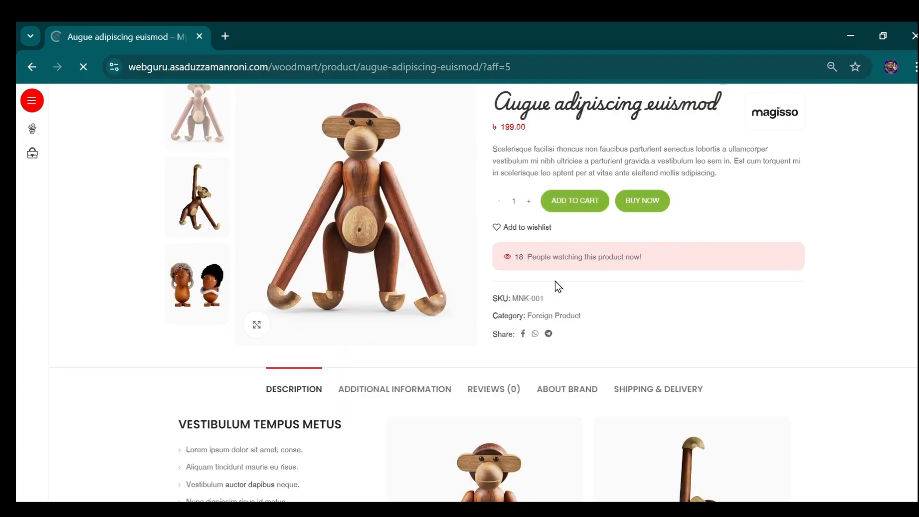
pyautogui.scroll(3, 651, 251)
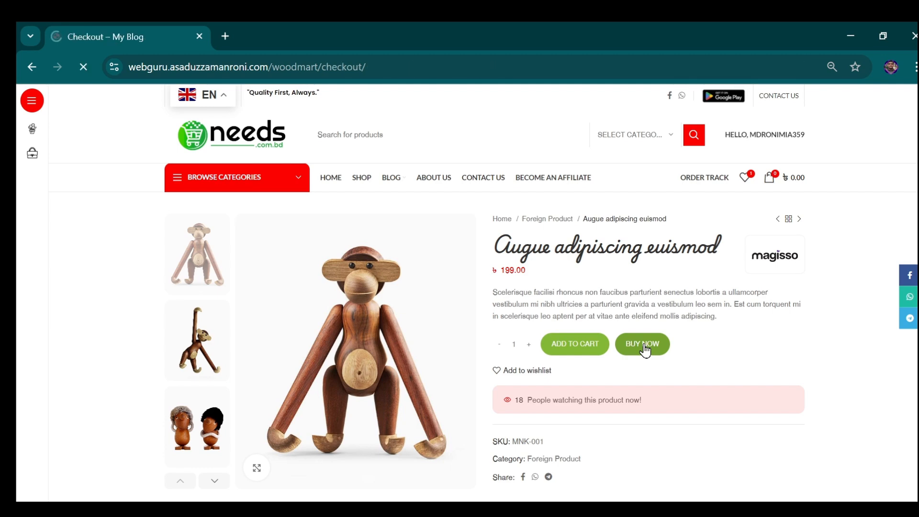
pyautogui.scroll(-2, 416, 275)
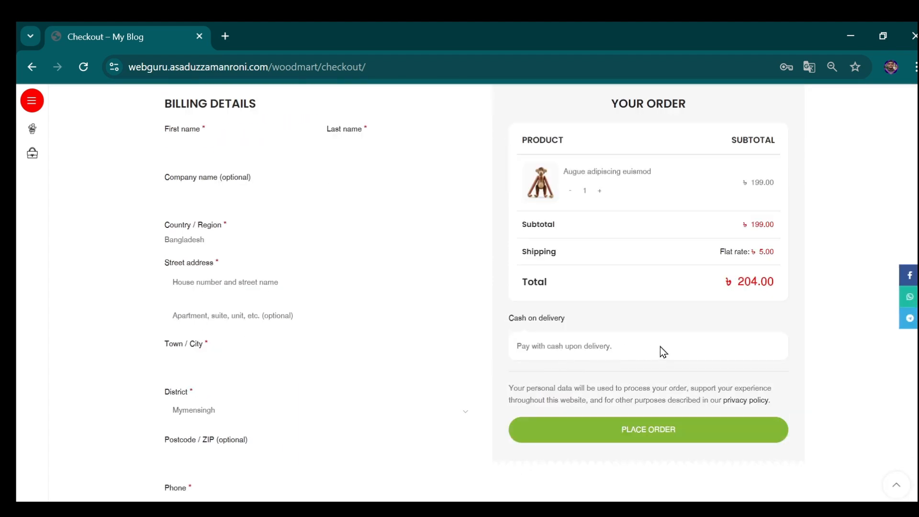
# - Try to place the order with the required billing details still blank
pyautogui.scroll(-3, 708, 287)
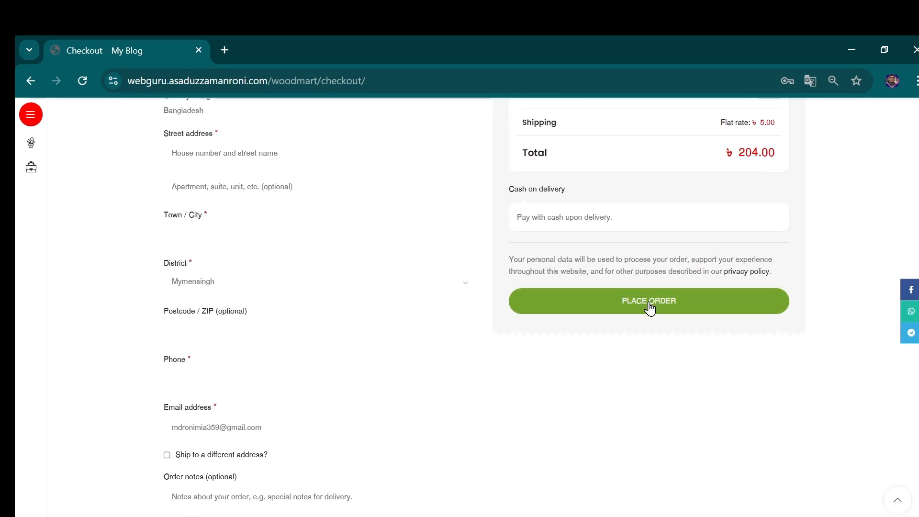
pyautogui.click(650, 301)
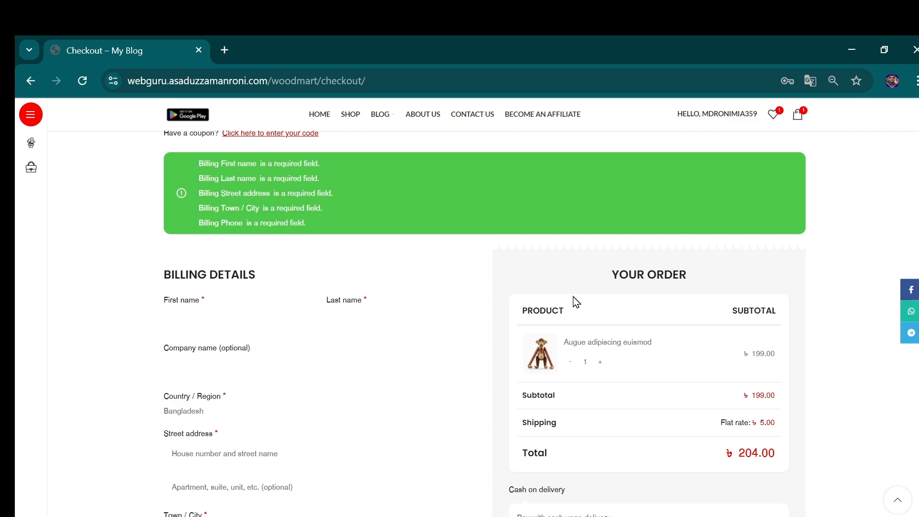
pyautogui.scroll(-4, 535, 252)
pyautogui.scroll(4, 261, 265)
# - Fill in the customer's first and last name, street address, city, postcode and phone number from the saved entries
pyautogui.click(190, 315)
pyautogui.click(266, 353)
pyautogui.click(364, 320)
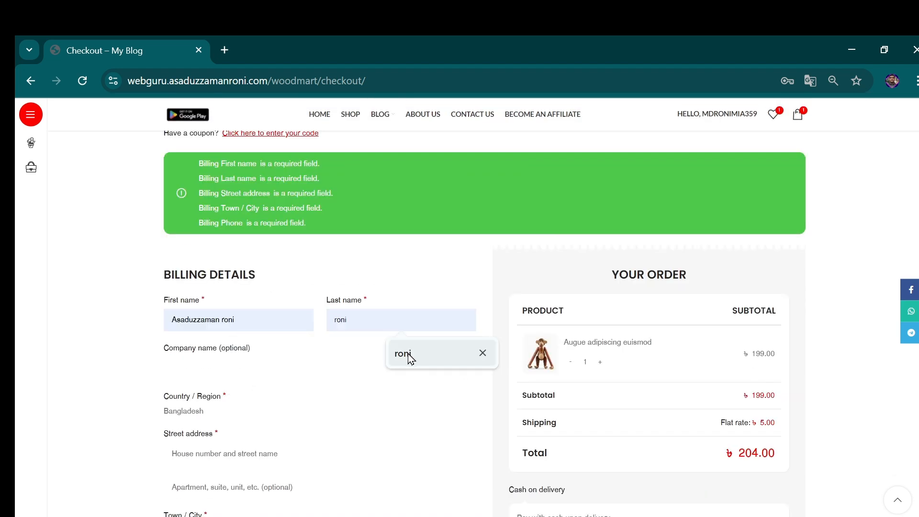
pyautogui.click(404, 353)
pyautogui.scroll(-2, 230, 383)
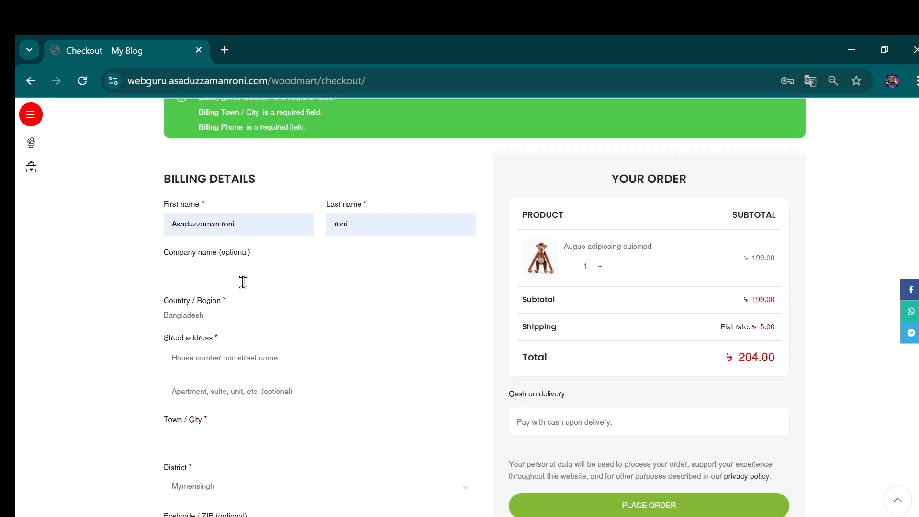
pyautogui.click(206, 360)
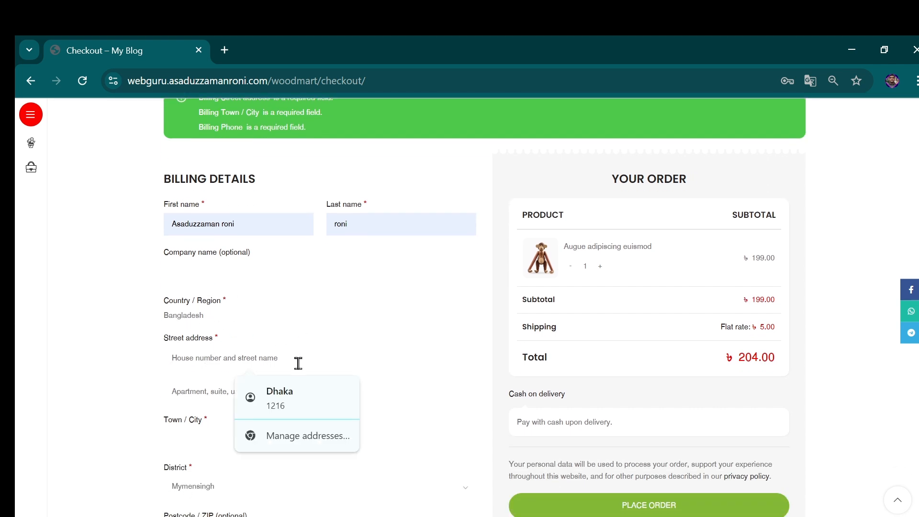
pyautogui.click(254, 383)
pyautogui.scroll(-7, 214, 357)
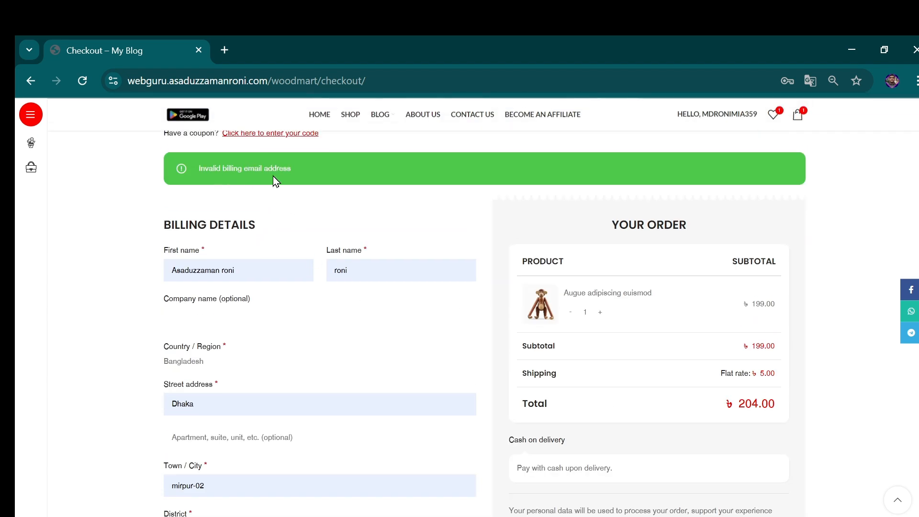
# - Replace the incomplete billing e-mail entry with a full e-mail address for the customer
pyautogui.scroll(-4, 226, 241)
pyautogui.scroll(-1, 240, 366)
pyautogui.scroll(3, 240, 339)
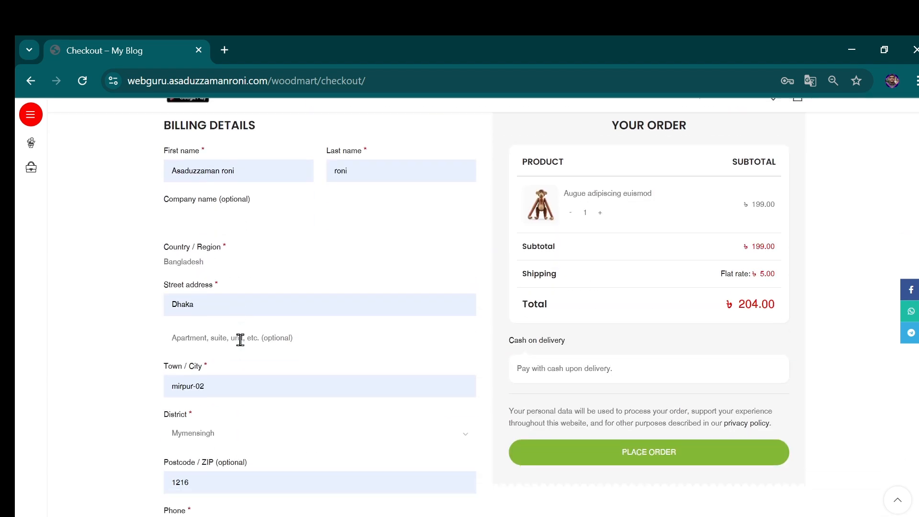
pyautogui.scroll(-3, 240, 340)
pyautogui.click(233, 443)
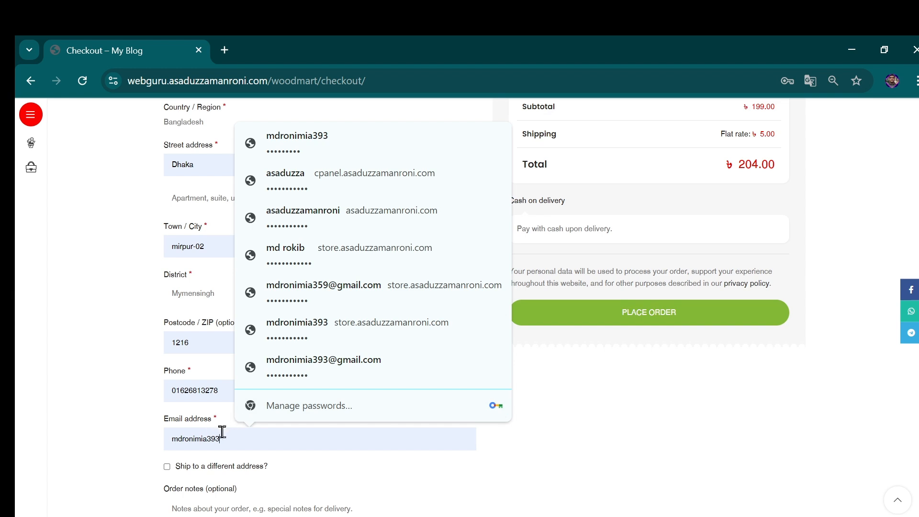
pyautogui.press('BackSpace')
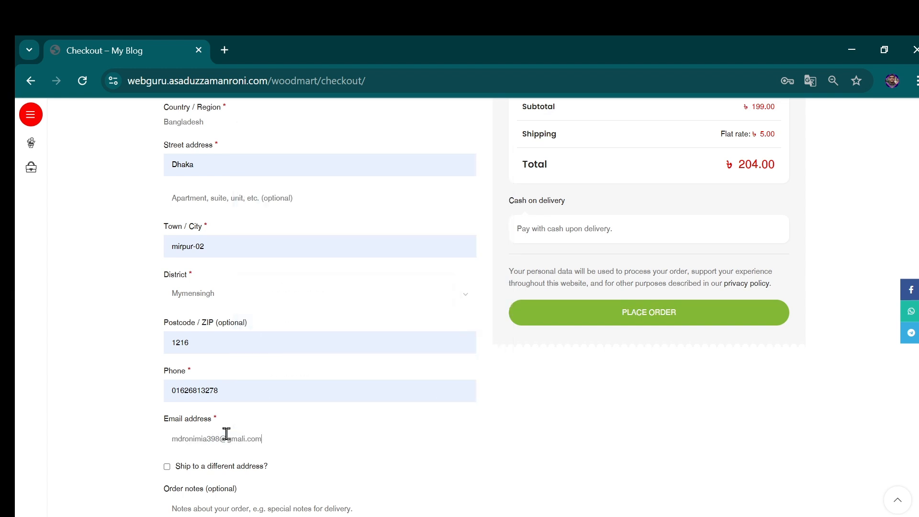
# - Place the cash-on-delivery order for one Augue adipiscing euismod and look over the order confirmation details
pyautogui.click(670, 320)
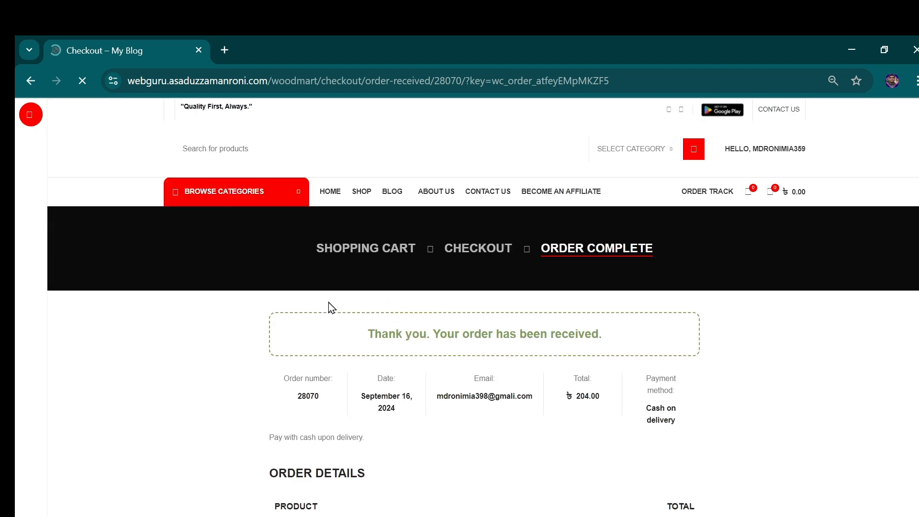
pyautogui.scroll(-2, 381, 302)
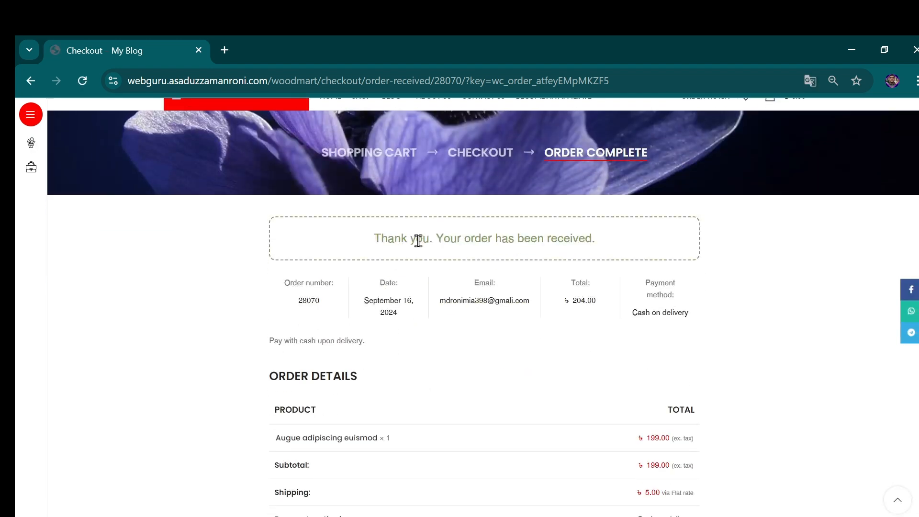
pyautogui.scroll(-2, 468, 259)
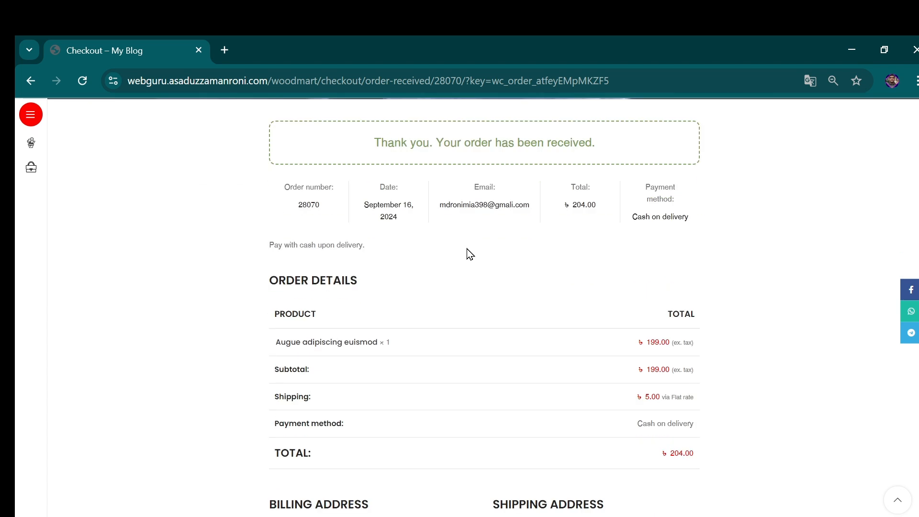
pyautogui.scroll(3, 406, 252)
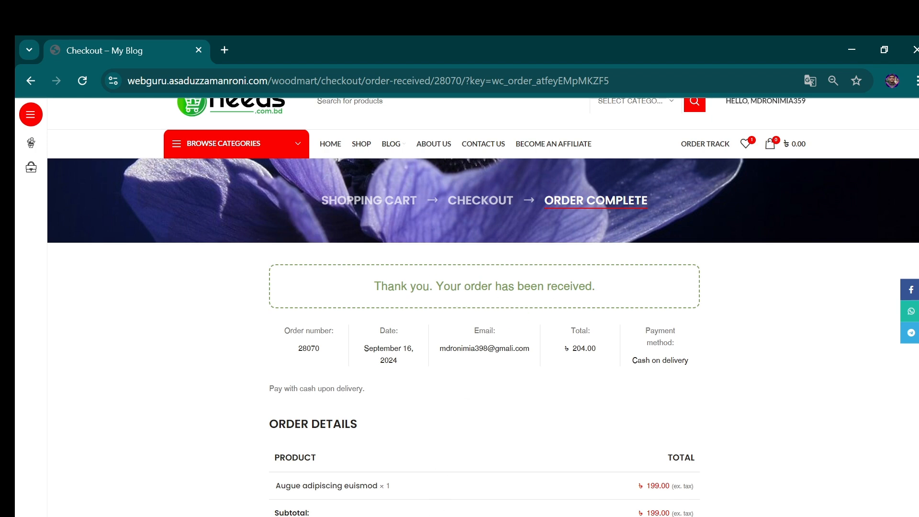
# - Switch to the WordPress admin window and open the WooCommerce orders list
pyautogui.click(364, 497)
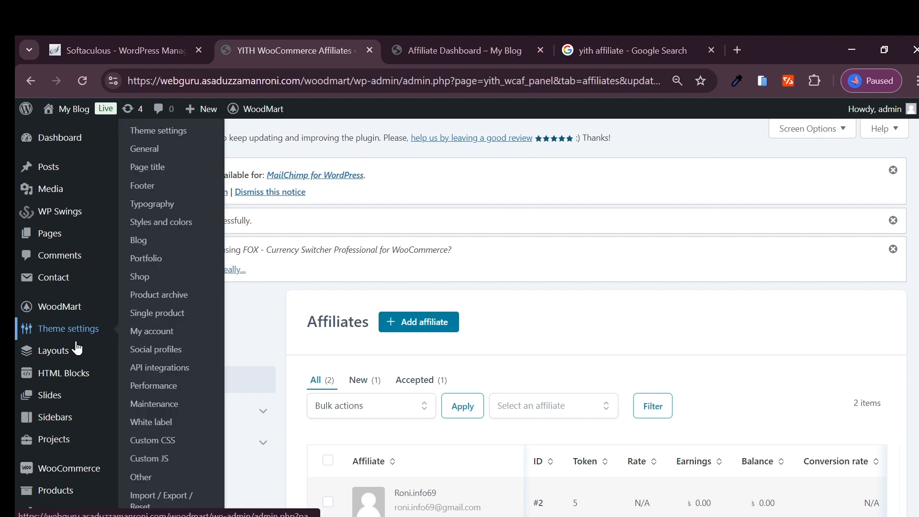
pyautogui.moveTo(63, 284)
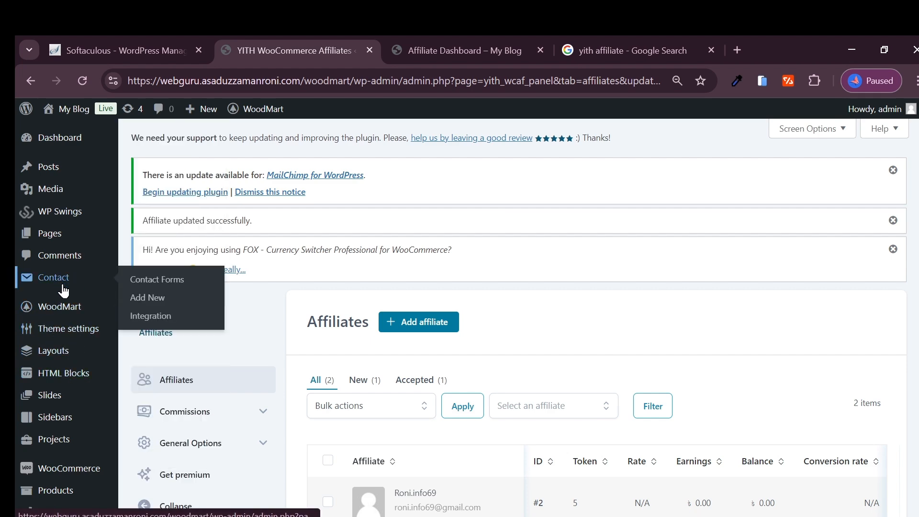
pyautogui.scroll(-1, 54, 441)
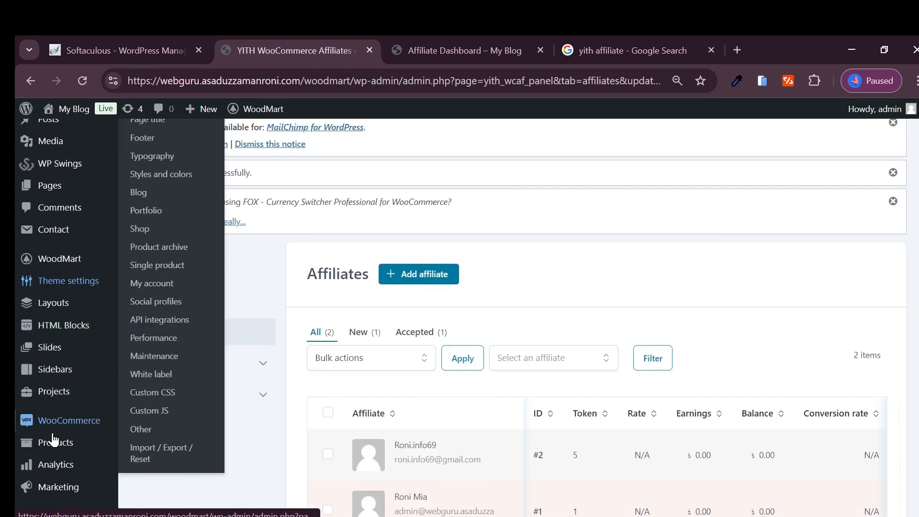
pyautogui.moveTo(61, 429)
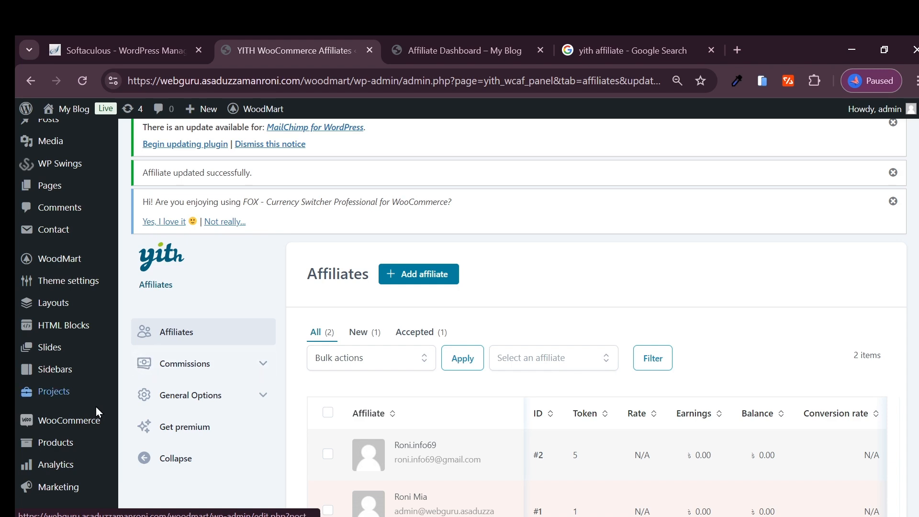
pyautogui.click(159, 354)
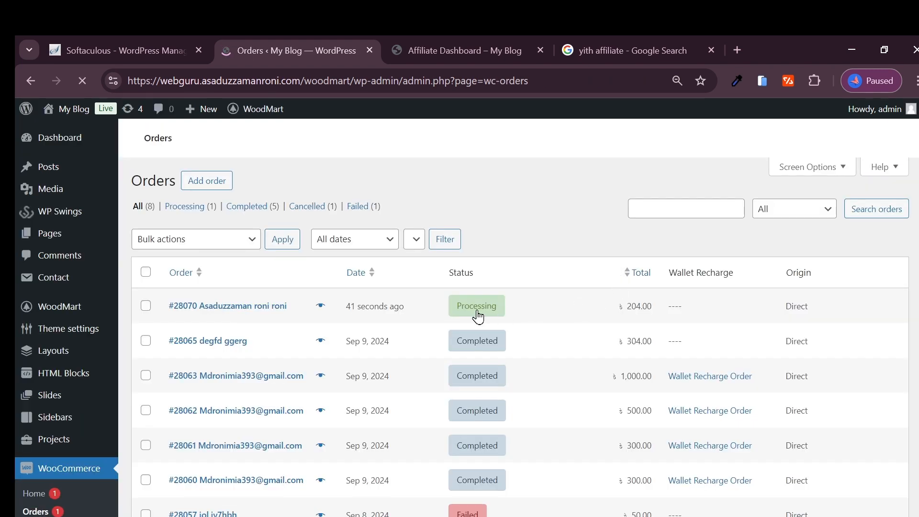
# - Open the newest order, the one with Processing status, for editing
pyautogui.scroll(-3, 326, 312)
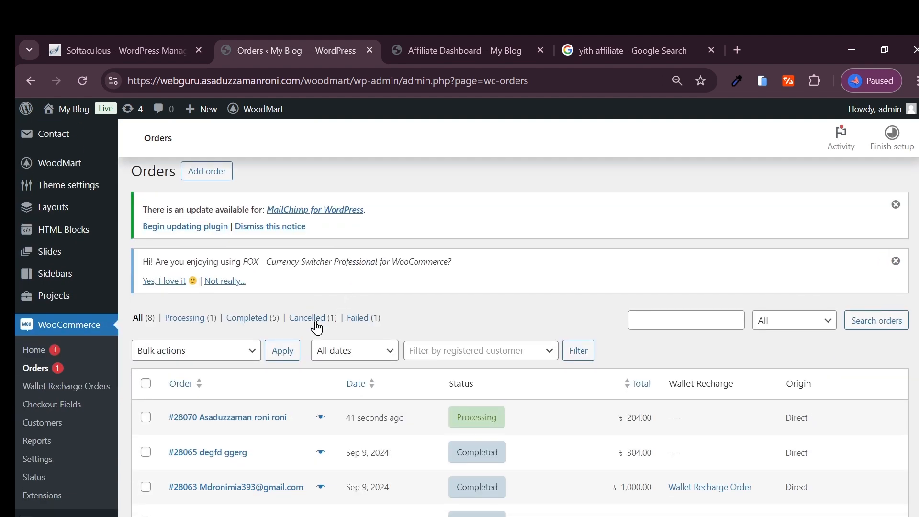
pyautogui.scroll(-1, 316, 328)
pyautogui.click(289, 370)
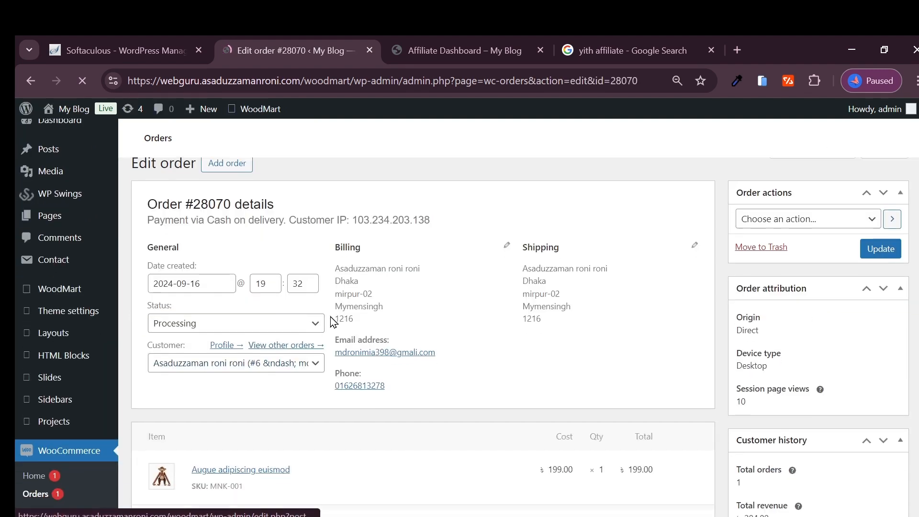
# - Set the order's status to Completed and update the order
pyautogui.scroll(-2, 222, 242)
pyautogui.click(220, 245)
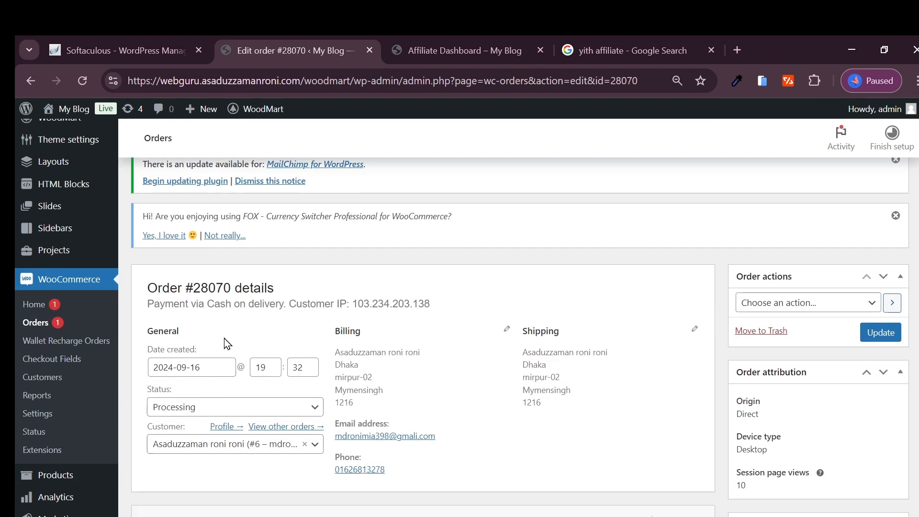
pyautogui.click(192, 408)
pyautogui.click(188, 354)
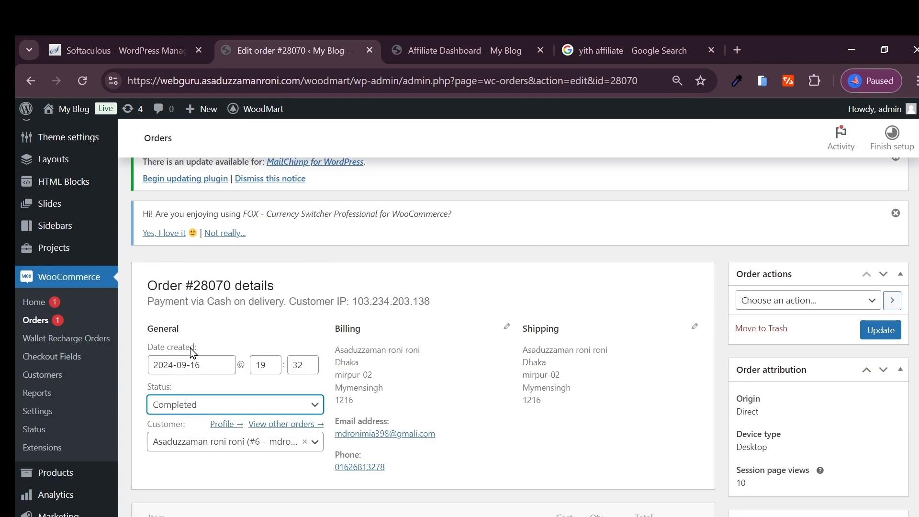
pyautogui.scroll(-2, 193, 354)
pyautogui.click(881, 234)
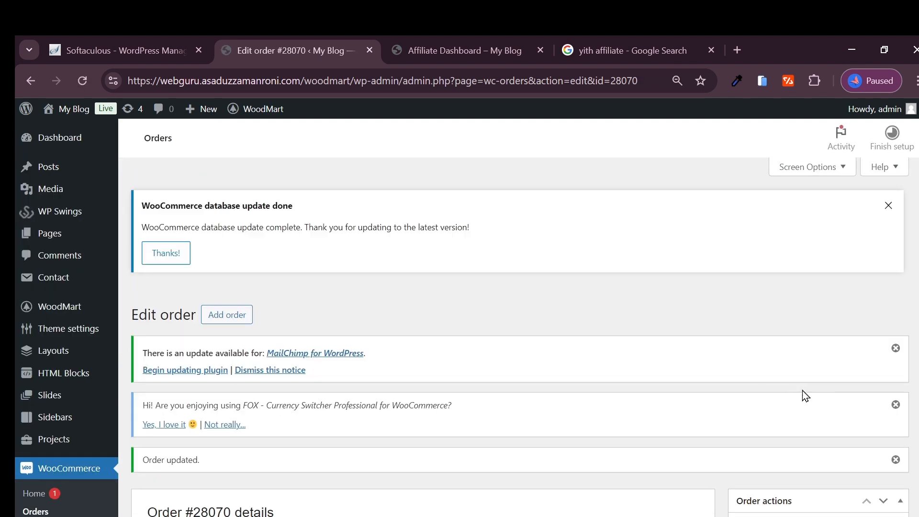
pyautogui.scroll(-1, 449, 430)
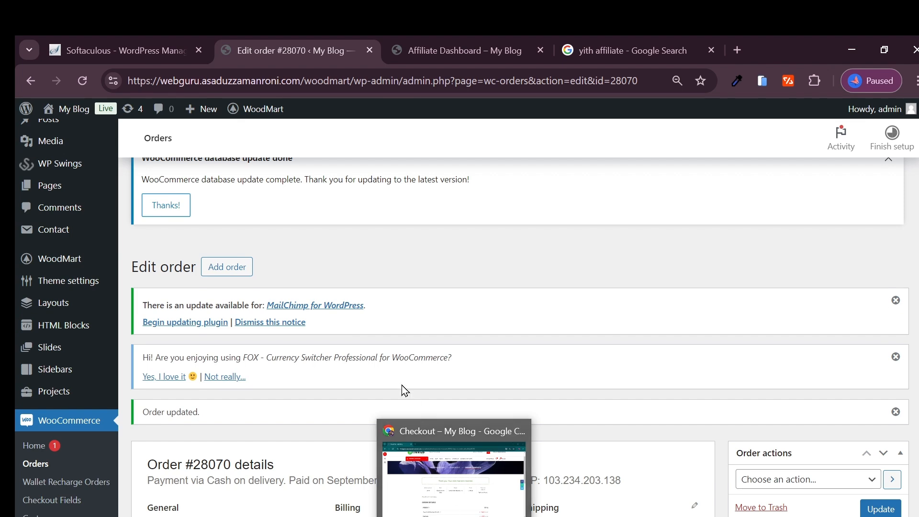
pyautogui.scroll(-4, 397, 335)
pyautogui.scroll(-3, 390, 308)
pyautogui.scroll(8, 388, 275)
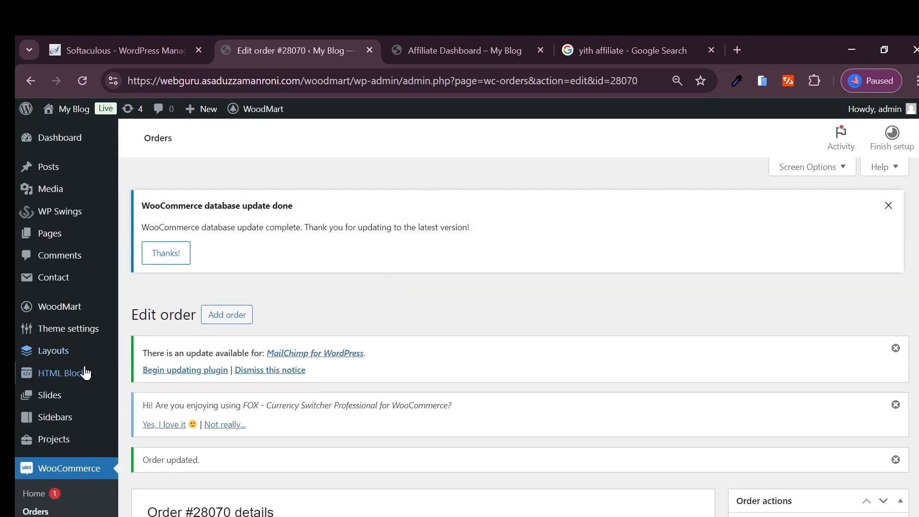
pyautogui.moveTo(56, 340)
pyautogui.scroll(-3, 55, 364)
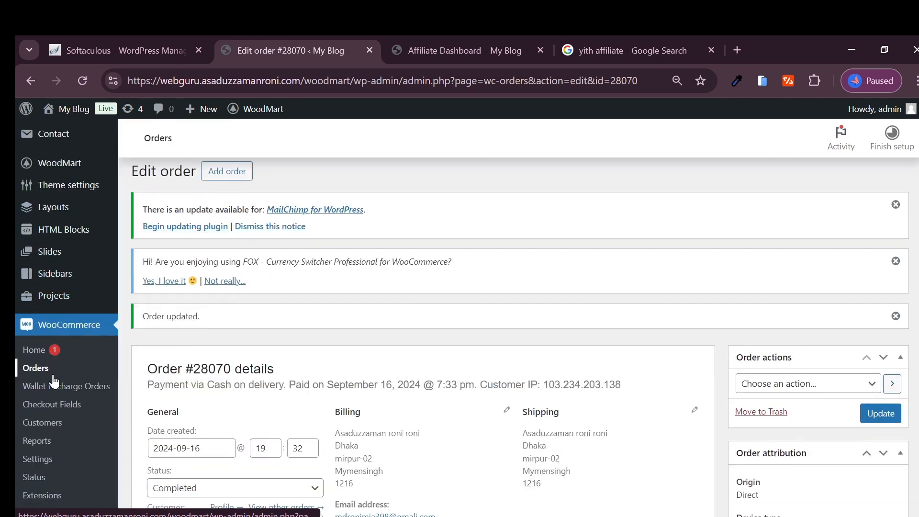
pyautogui.scroll(3, 58, 373)
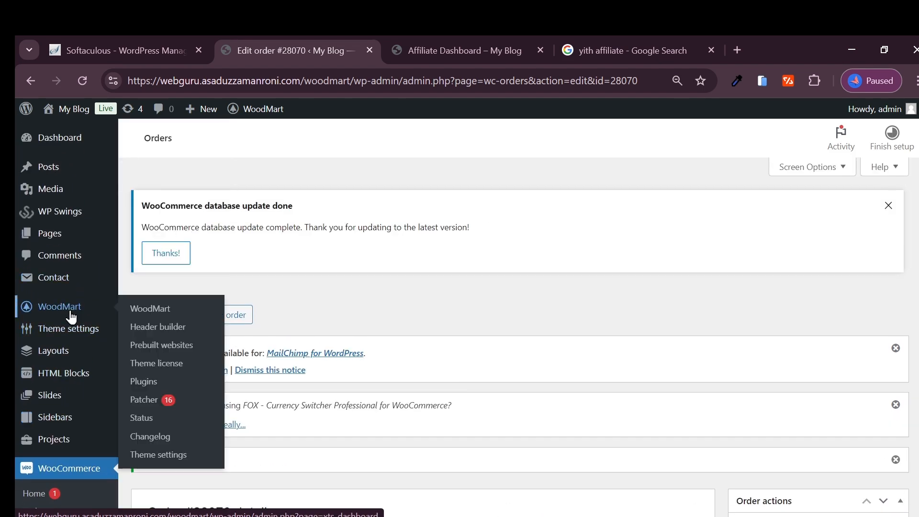
# - Switch to the affiliate's incognito window and open the commissions list of the affiliate dashboard
pyautogui.click(418, 516)
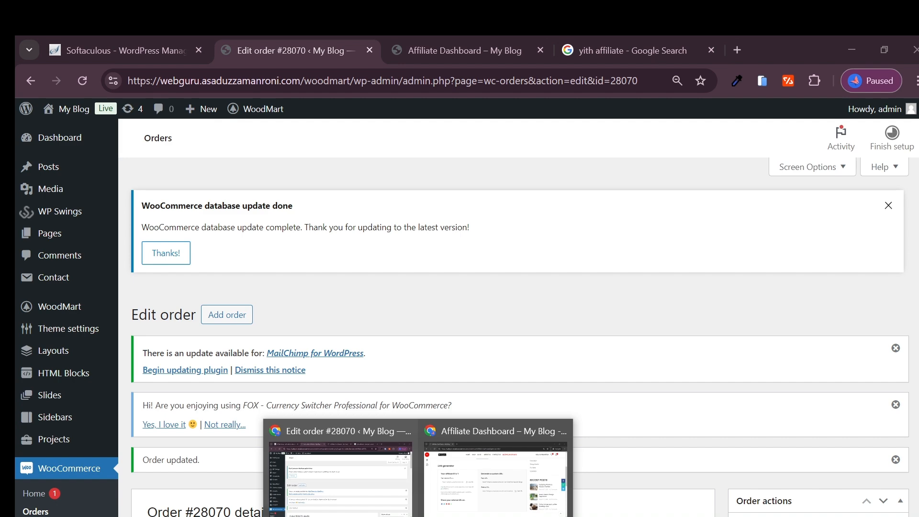
pyautogui.click(505, 470)
pyautogui.scroll(6, 415, 255)
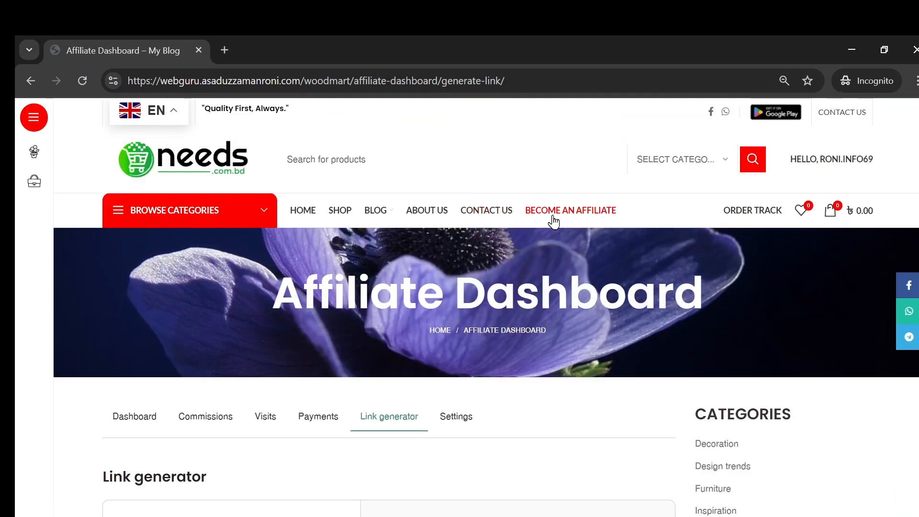
pyautogui.scroll(-4, 297, 294)
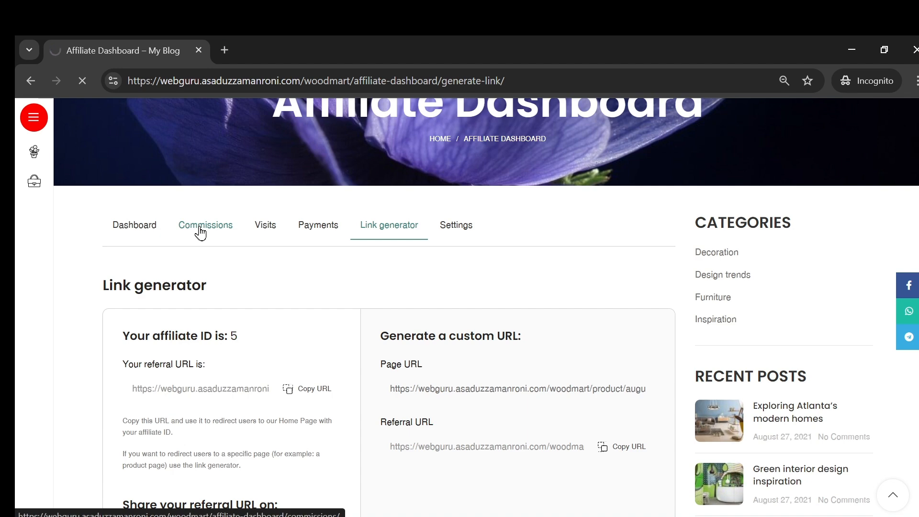
pyautogui.scroll(-5, 221, 254)
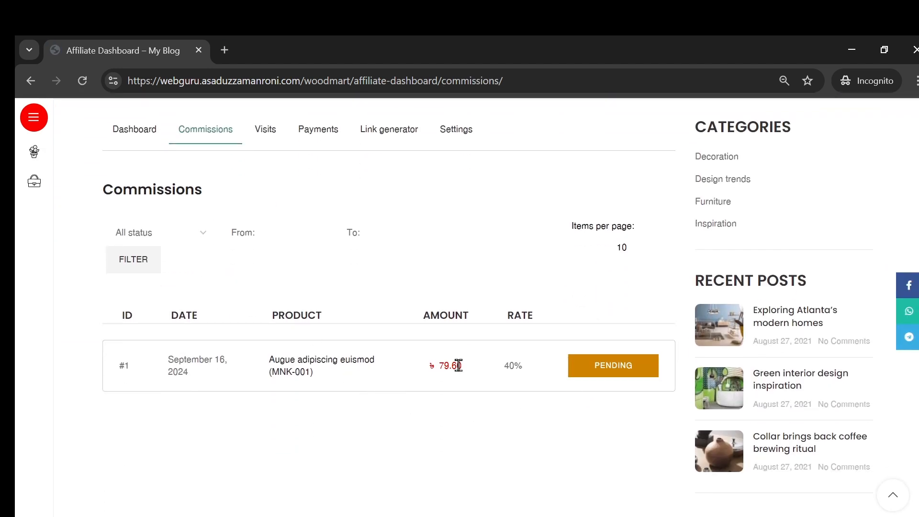
# - Examine the amount, rate and status of the commission for Augue adipiscing euismod
pyautogui.moveTo(448, 365); pyautogui.dragTo(488, 374)
pyautogui.click(516, 367)
pyautogui.moveTo(528, 374); pyautogui.dragTo(406, 376)
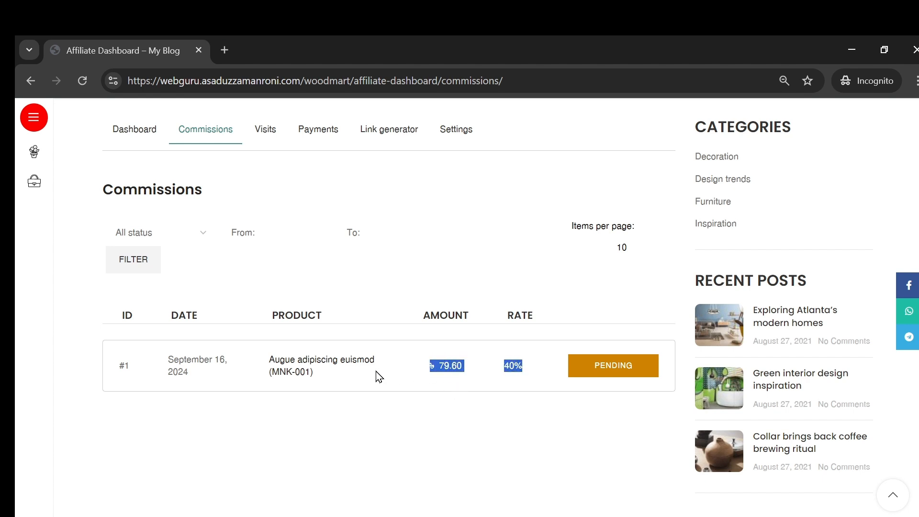
pyautogui.click(258, 378)
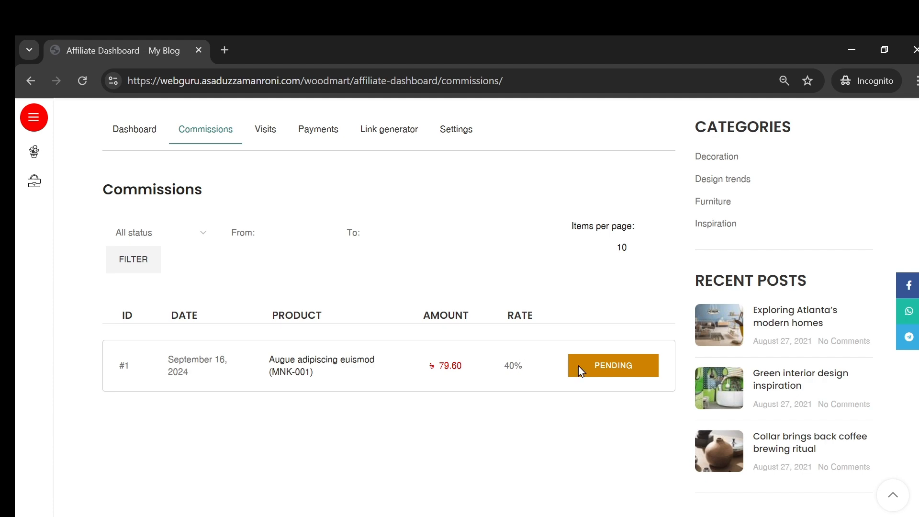
# - Open the affiliate's visits list and compare the conversion status of the recorded referral links
pyautogui.scroll(6, 228, 333)
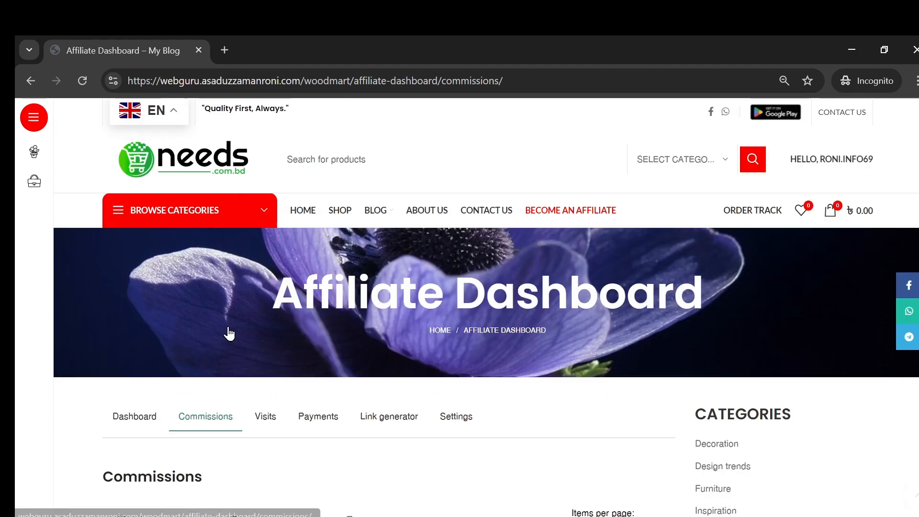
pyautogui.scroll(-3, 246, 339)
pyautogui.click(266, 278)
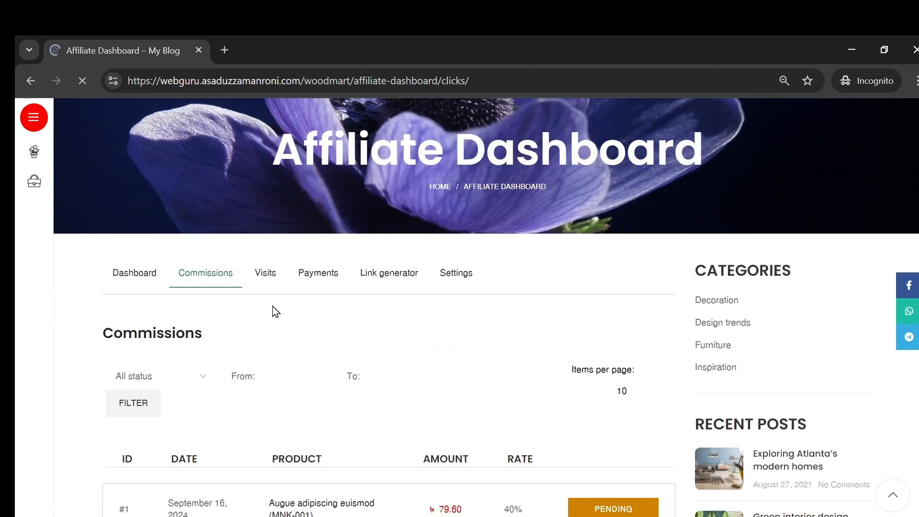
pyautogui.scroll(-6, 323, 318)
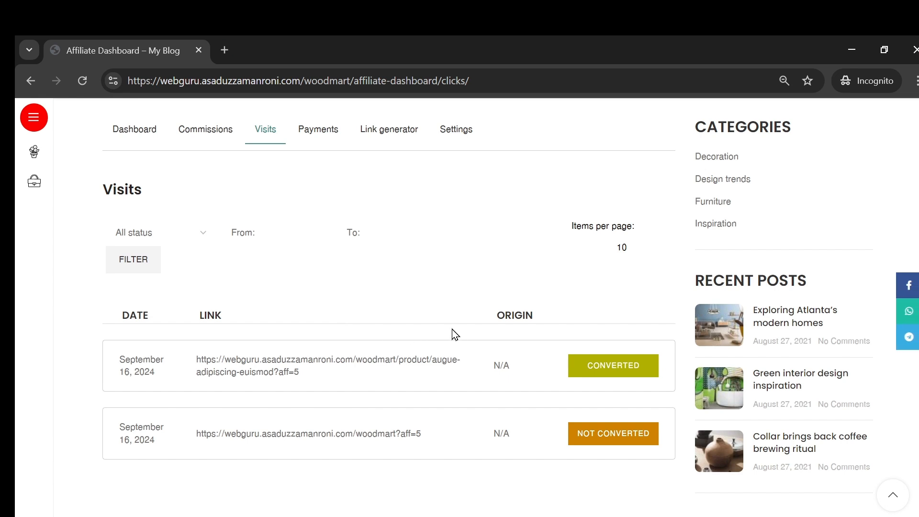
pyautogui.scroll(-2, 316, 357)
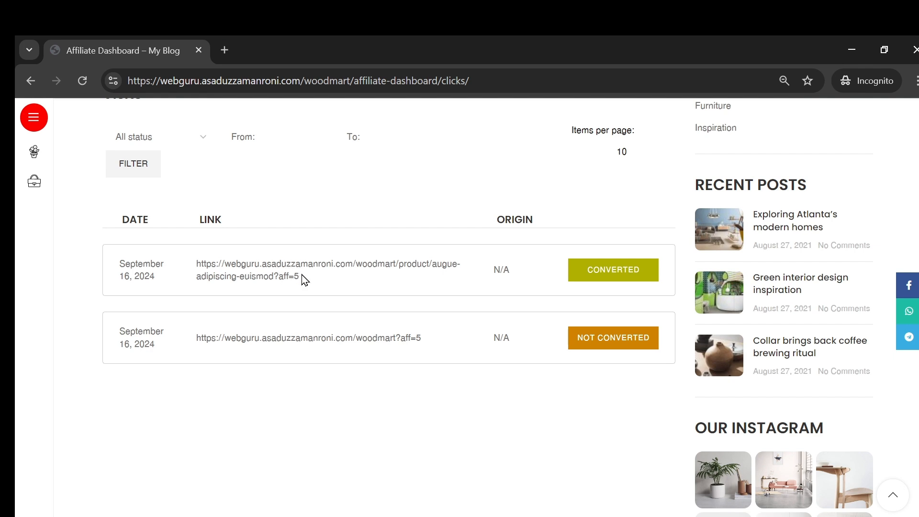
pyautogui.scroll(-2, 461, 277)
pyautogui.scroll(2, 501, 376)
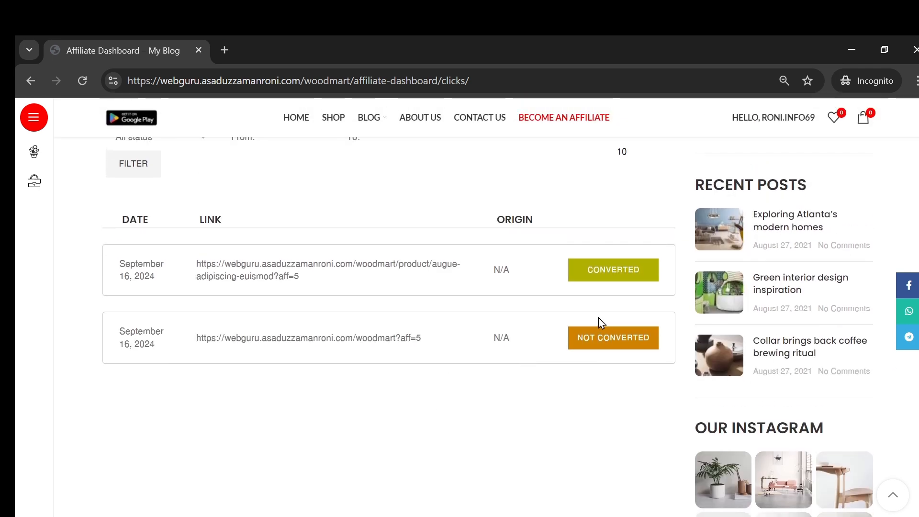
pyautogui.scroll(8, 449, 402)
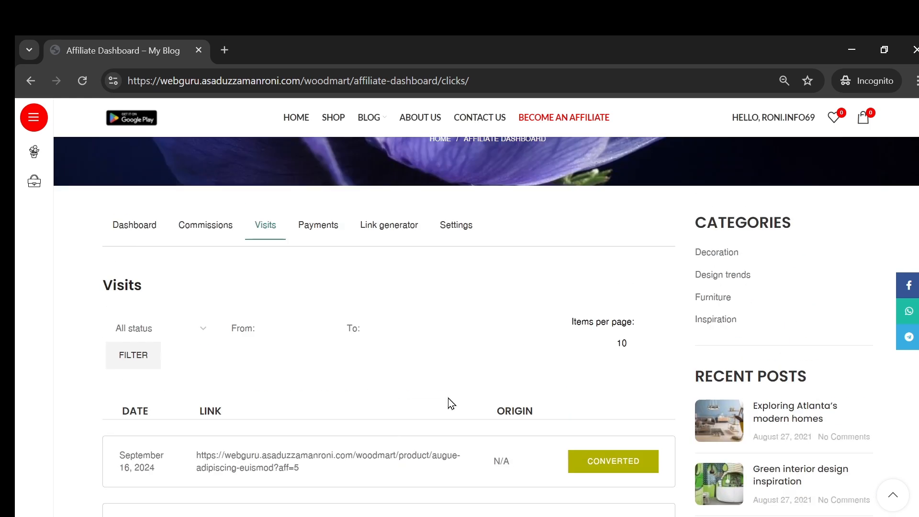
# - Switch to the WordPress admin window and open the YITH Affiliates panel
pyautogui.moveTo(354, 492)
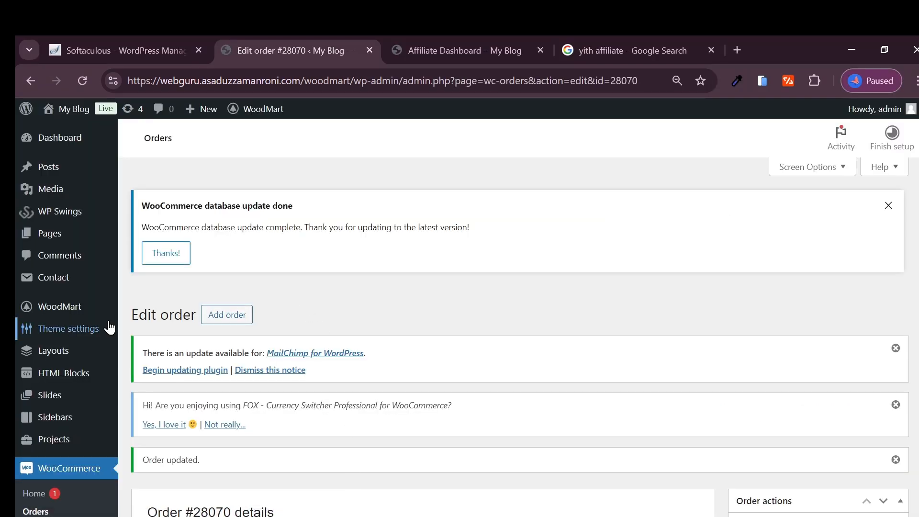
pyautogui.scroll(-1, 48, 311)
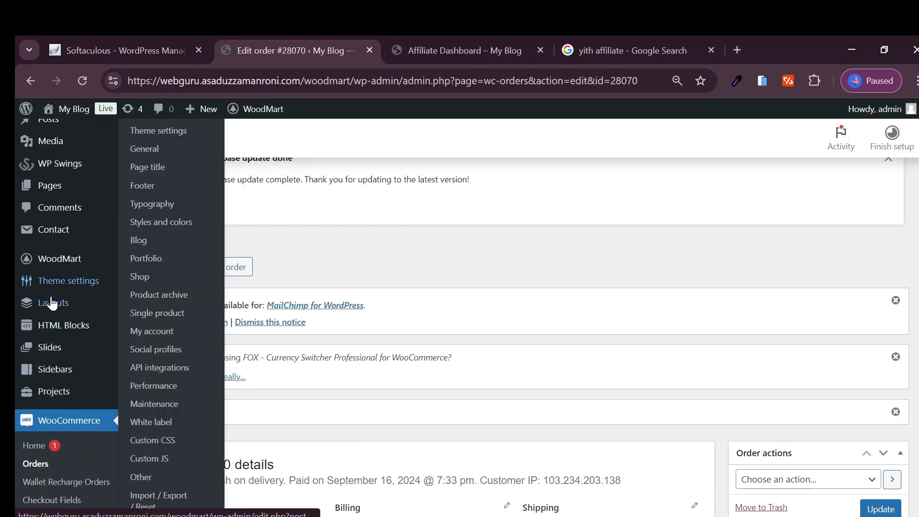
pyautogui.moveTo(63, 269)
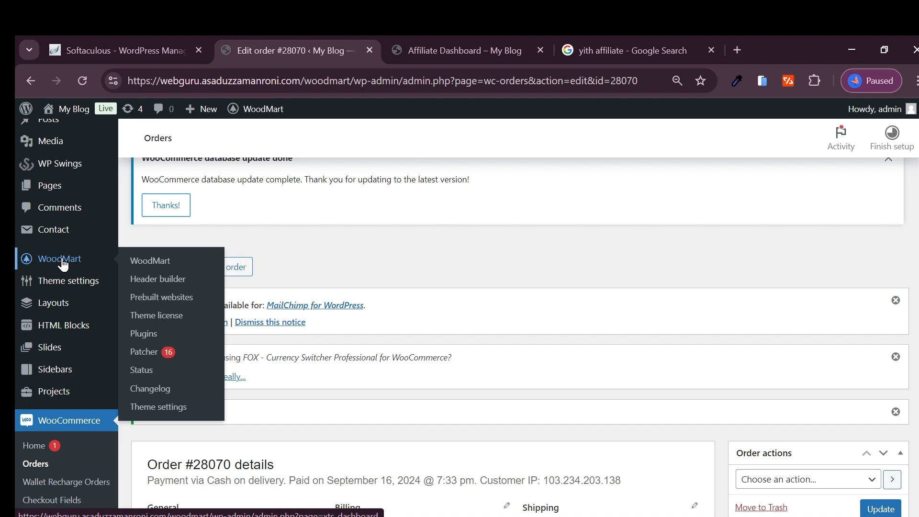
pyautogui.scroll(-4, 45, 339)
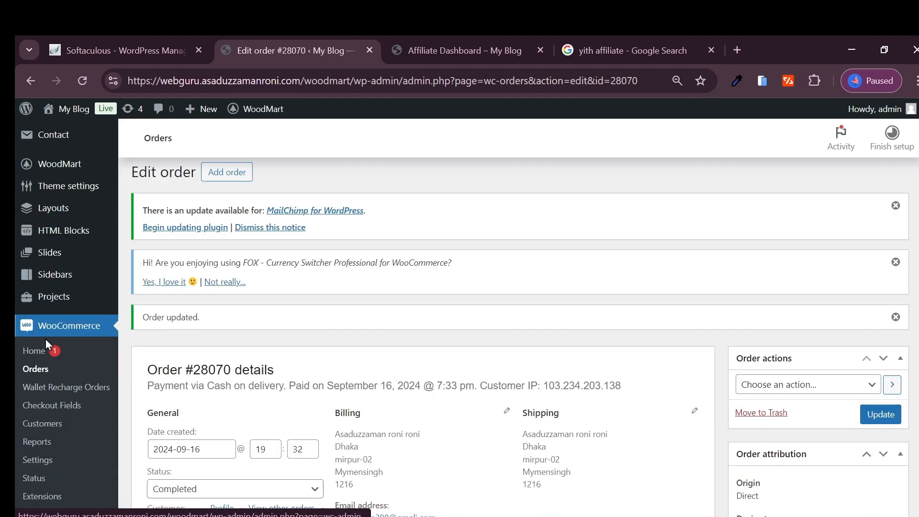
pyautogui.scroll(-4, 72, 335)
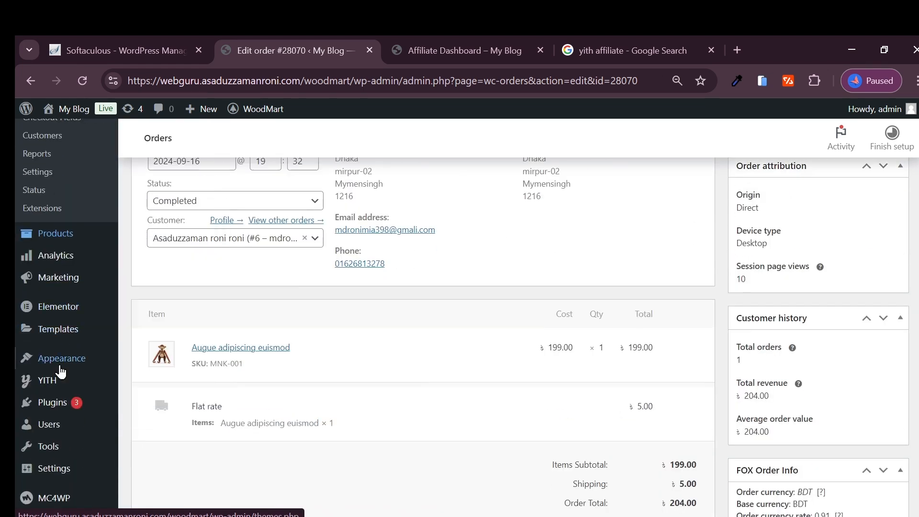
pyautogui.scroll(3, 47, 354)
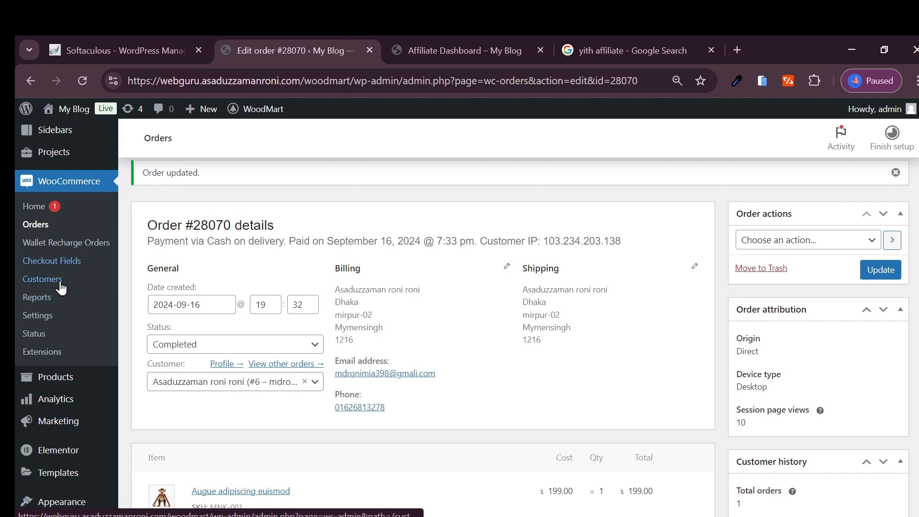
pyautogui.scroll(3, 52, 345)
pyautogui.scroll(-3, 55, 383)
pyautogui.moveTo(55, 389)
pyautogui.scroll(6, 55, 389)
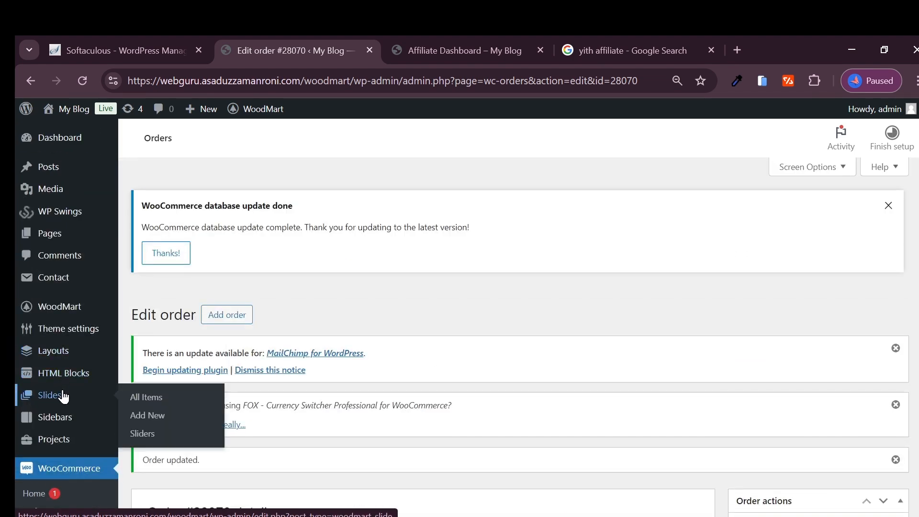
pyautogui.scroll(-1, 51, 375)
pyautogui.scroll(1, 42, 262)
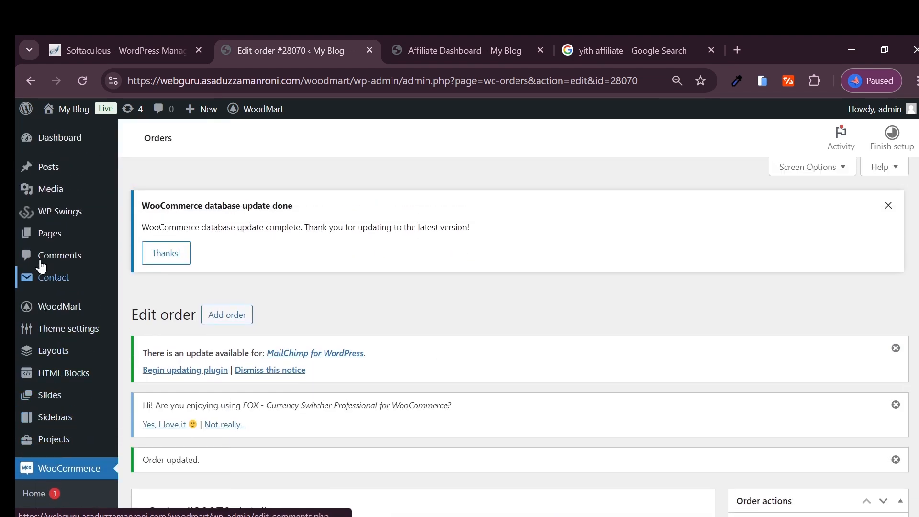
pyautogui.scroll(-4, 38, 382)
pyautogui.scroll(-6, 51, 342)
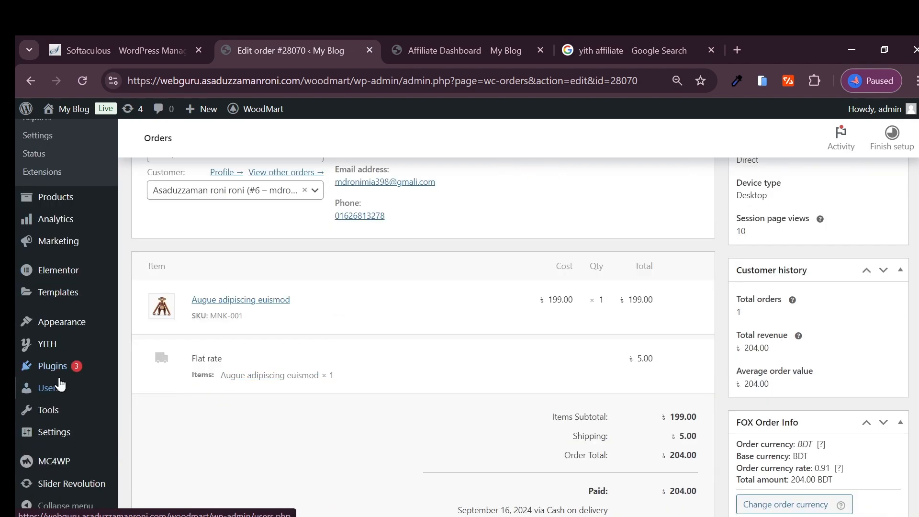
pyautogui.moveTo(48, 344)
pyautogui.click(147, 349)
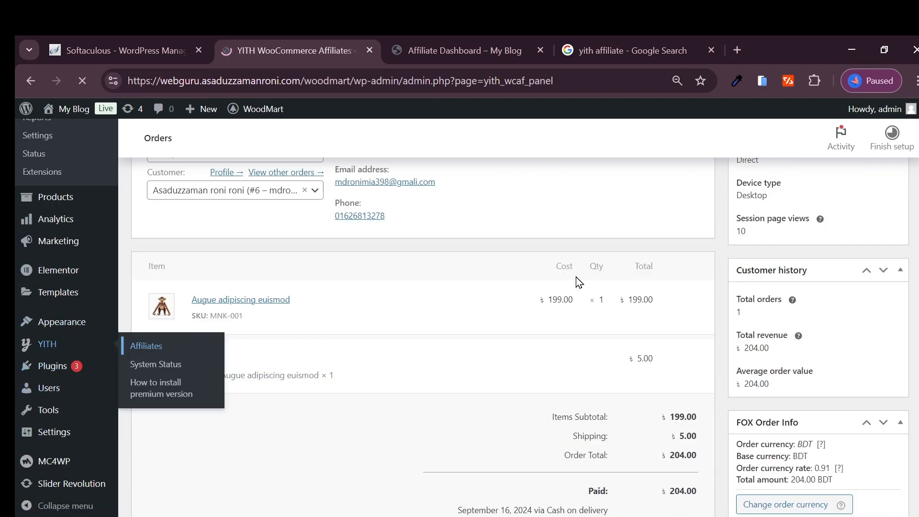
# - Filter the affiliates list to accepted affiliates and check their earnings, balance and conversion rate
pyautogui.scroll(-3, 335, 292)
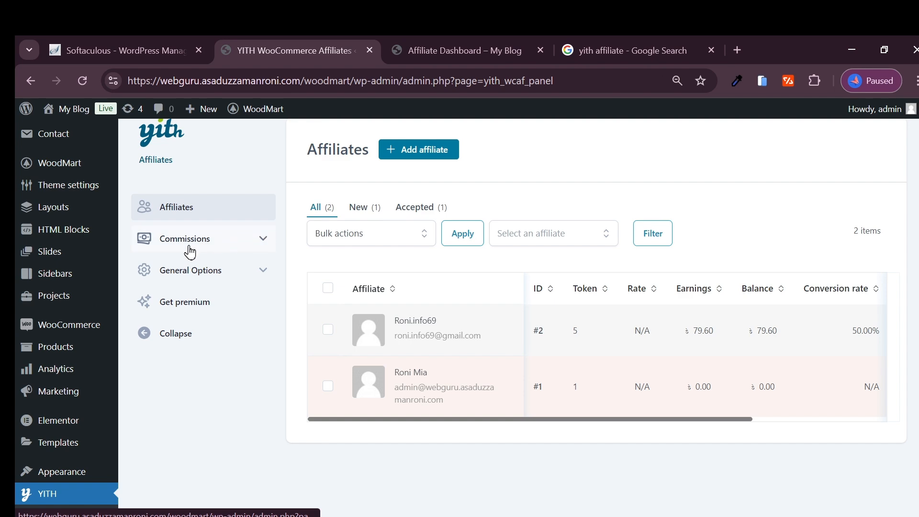
pyautogui.click(426, 208)
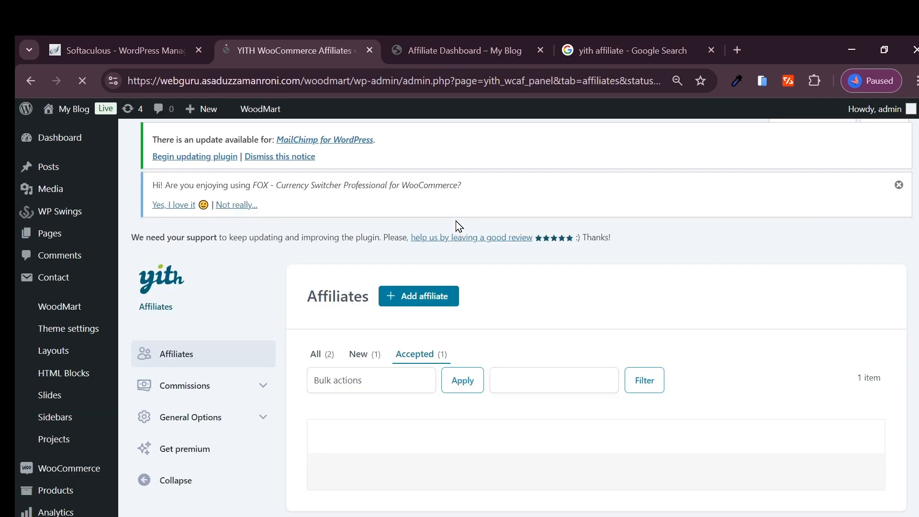
pyautogui.scroll(-3, 311, 316)
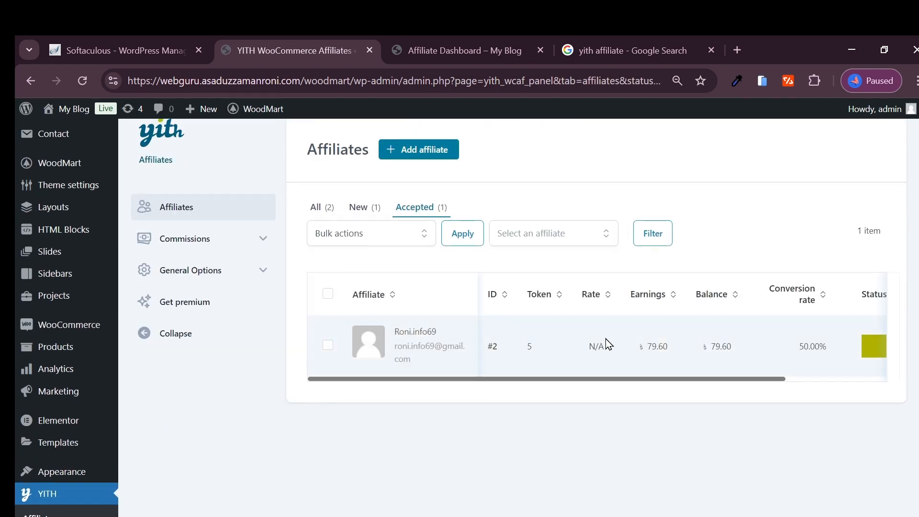
# - Open the commissions list and examine the order, product, total and rate of the recorded commission
pyautogui.click(196, 246)
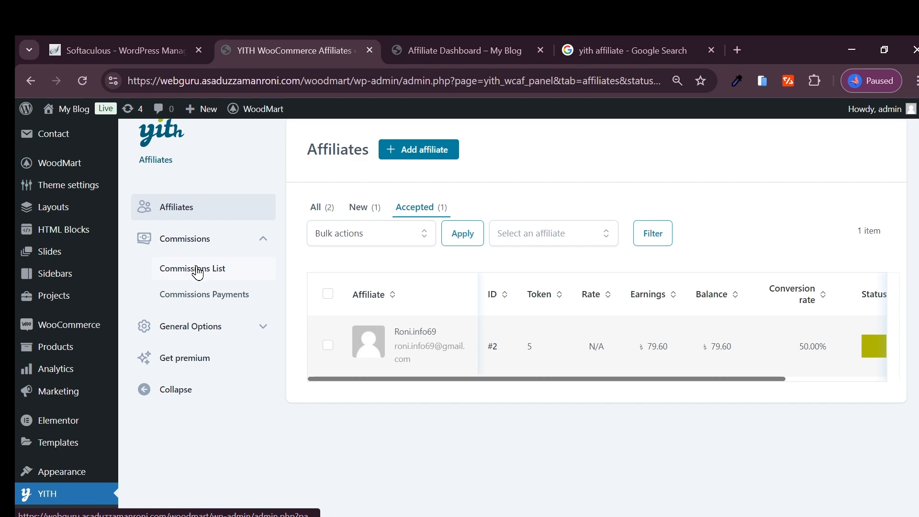
pyautogui.click(198, 273)
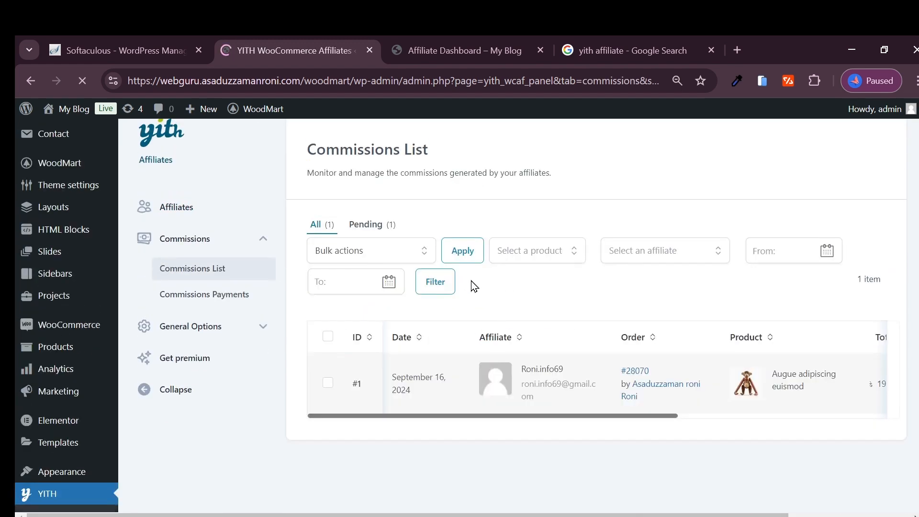
pyautogui.scroll(-1, 465, 334)
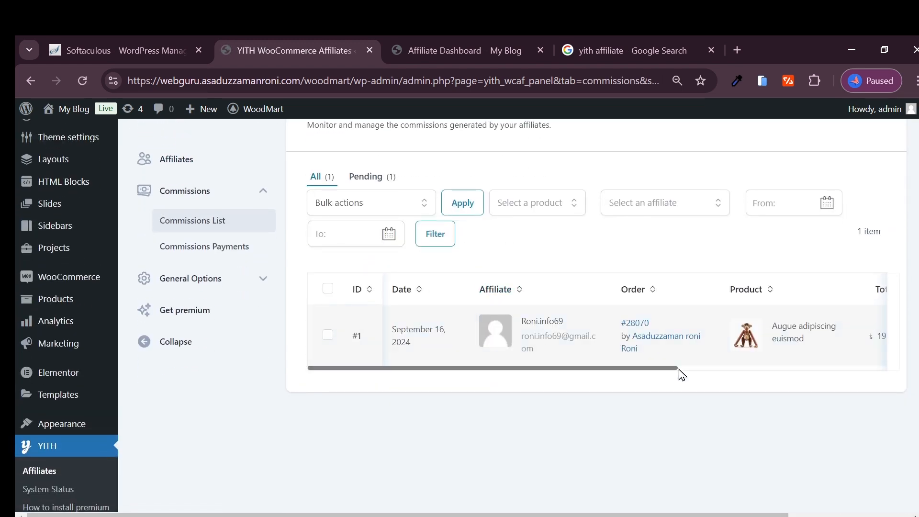
pyautogui.moveTo(680, 370); pyautogui.dragTo(761, 353)
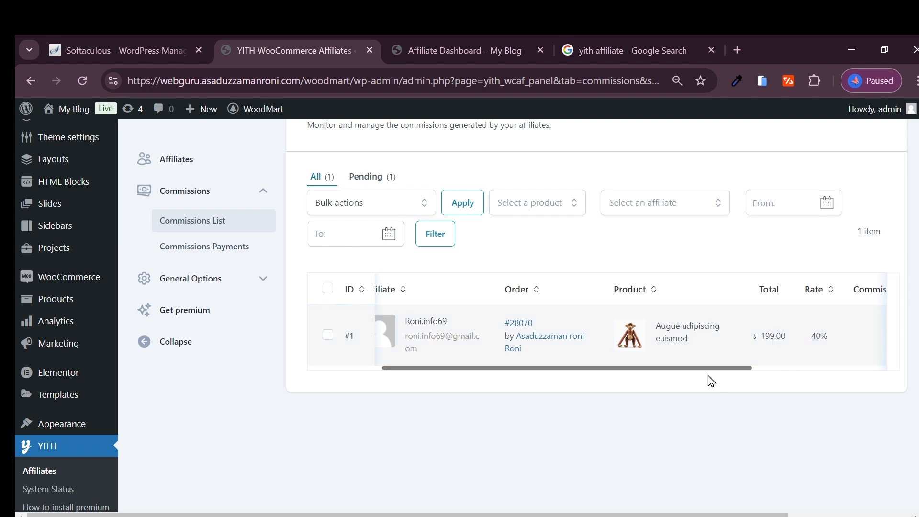
pyautogui.moveTo(693, 373); pyautogui.dragTo(584, 375)
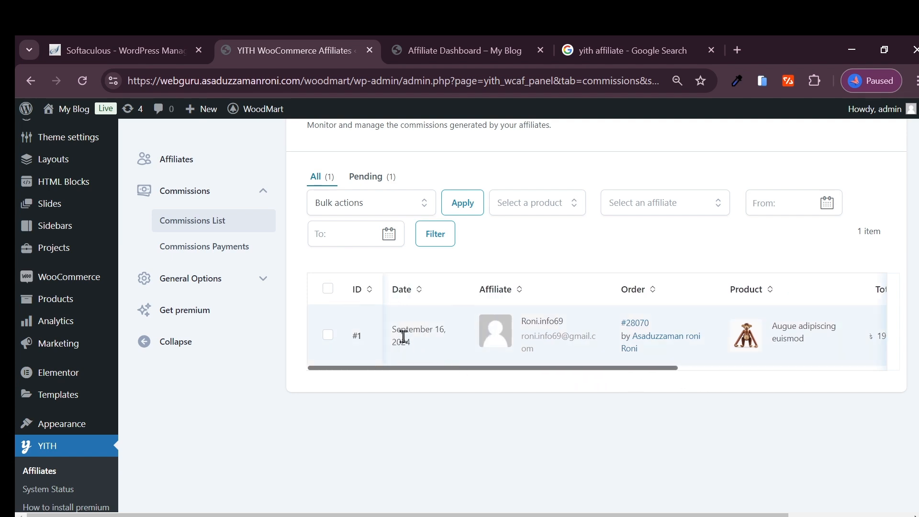
pyautogui.moveTo(453, 370); pyautogui.dragTo(415, 364)
# - Select all listed commissions and apply the bulk action Pay via Direct bank/wire transfer
pyautogui.click(323, 289)
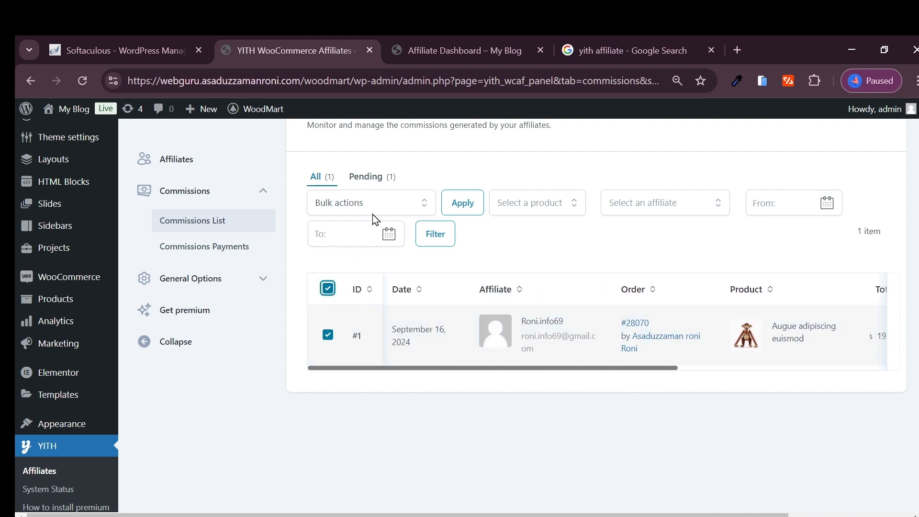
pyautogui.click(373, 211)
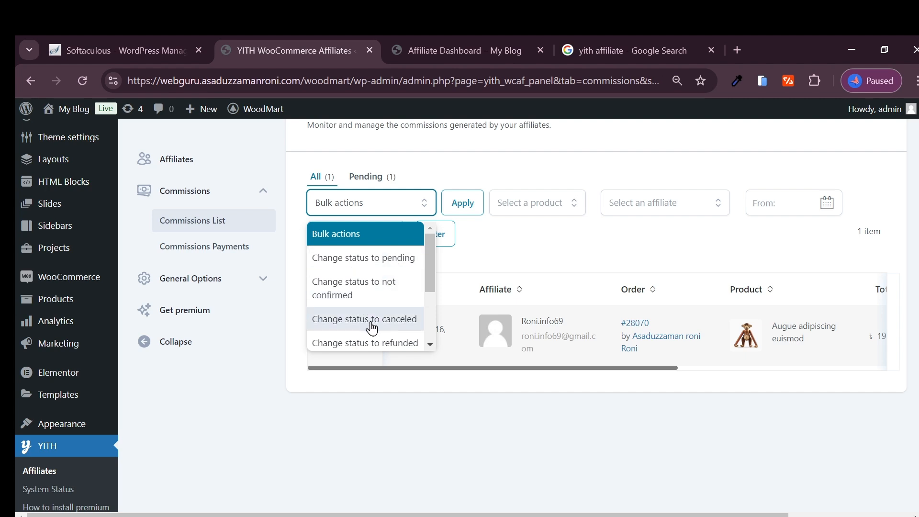
pyautogui.scroll(-1, 373, 326)
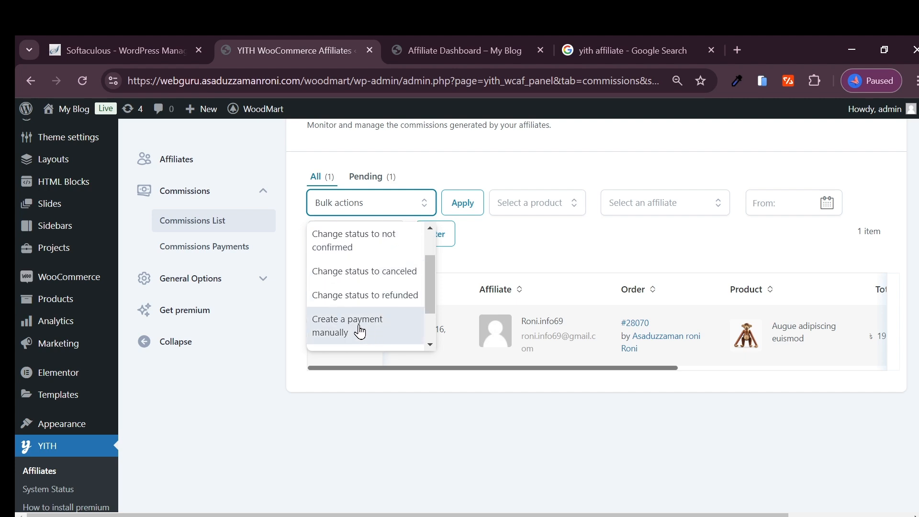
pyautogui.scroll(1, 360, 331)
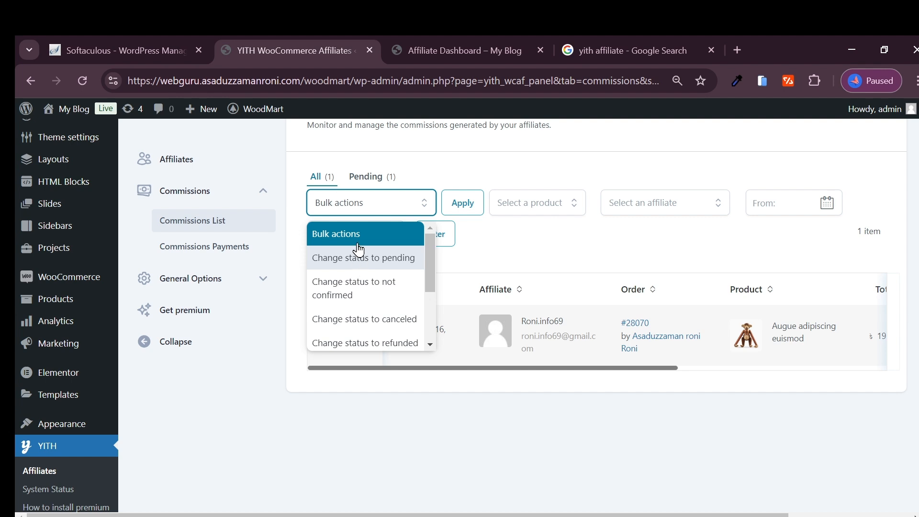
pyautogui.click(348, 235)
pyautogui.click(356, 209)
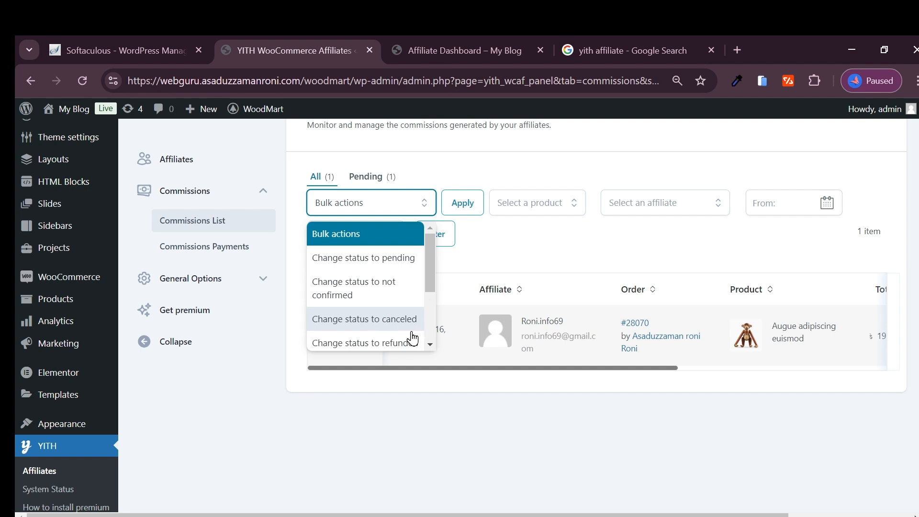
pyautogui.scroll(-1, 381, 342)
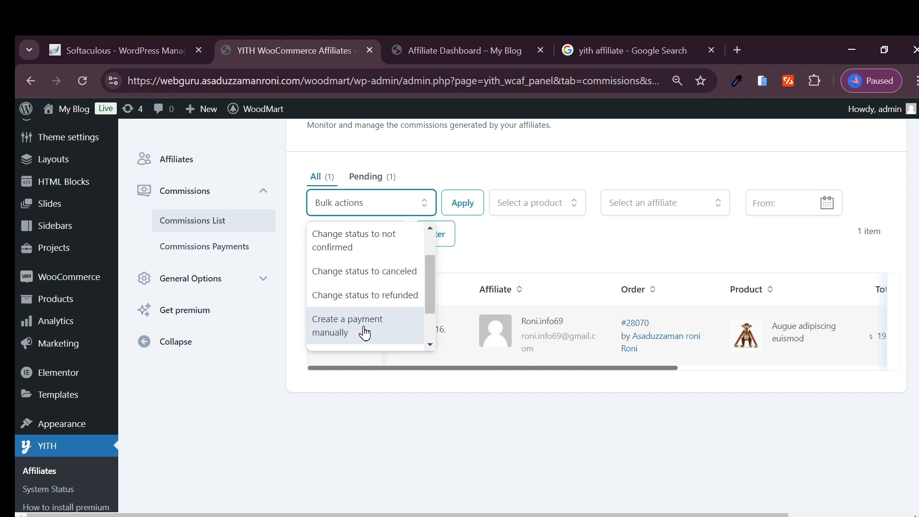
pyautogui.scroll(-1, 365, 333)
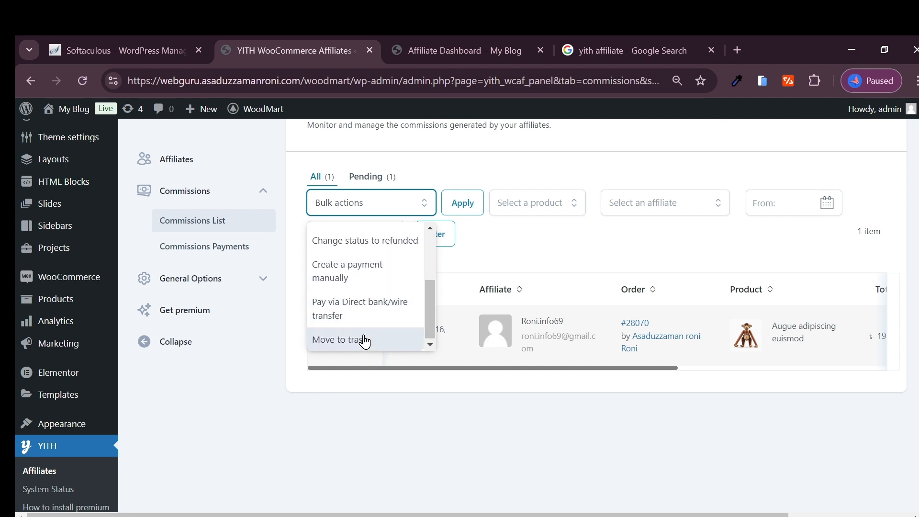
pyautogui.click(376, 313)
pyautogui.click(460, 202)
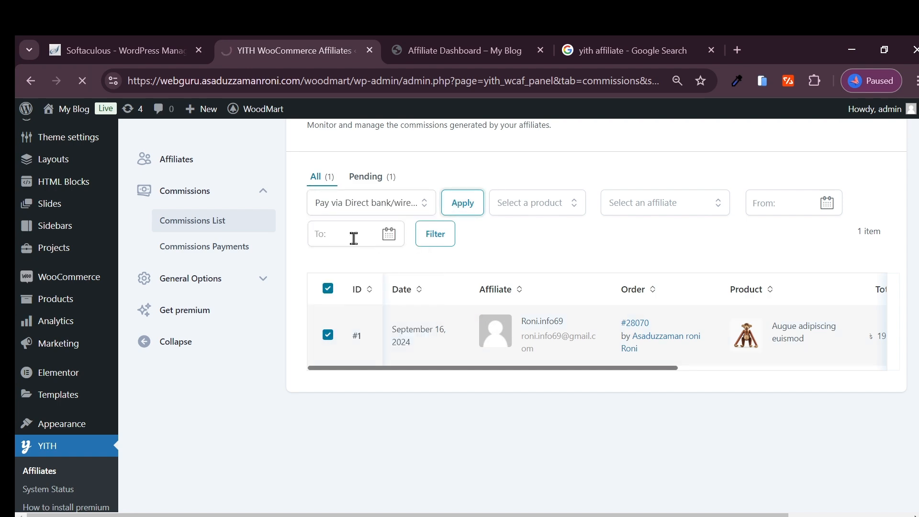
# - Open the commissions payments list and check the payment's method, amount and status
pyautogui.scroll(-5, 351, 281)
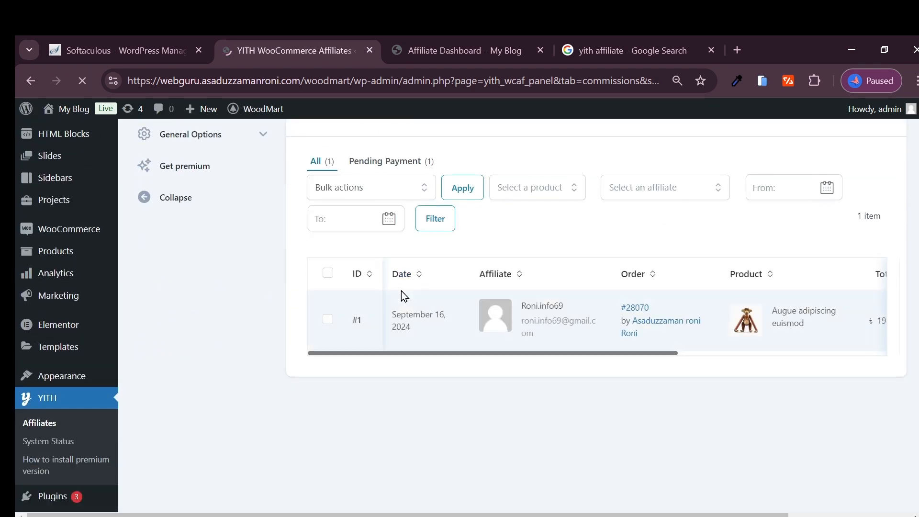
pyautogui.click(187, 229)
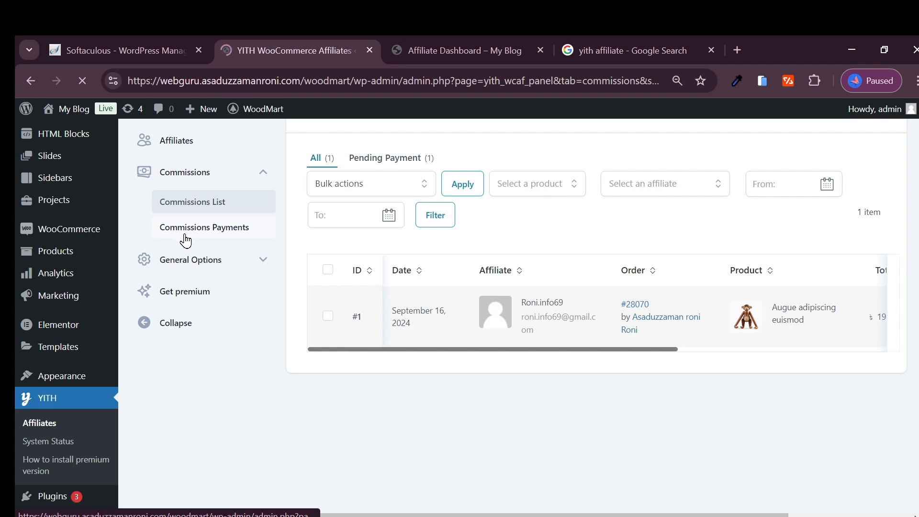
pyautogui.scroll(-4, 547, 346)
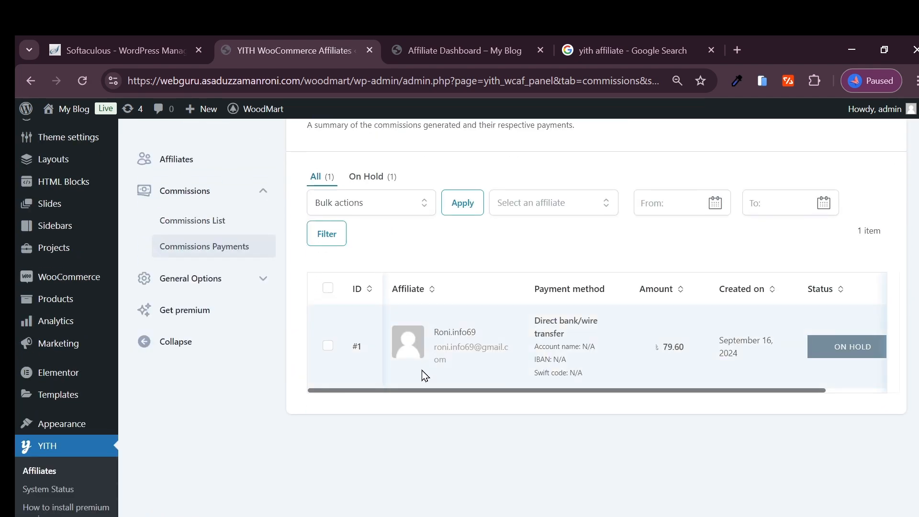
# - Try to change the commission payment's status to completed with a bulk action
pyautogui.click(364, 203)
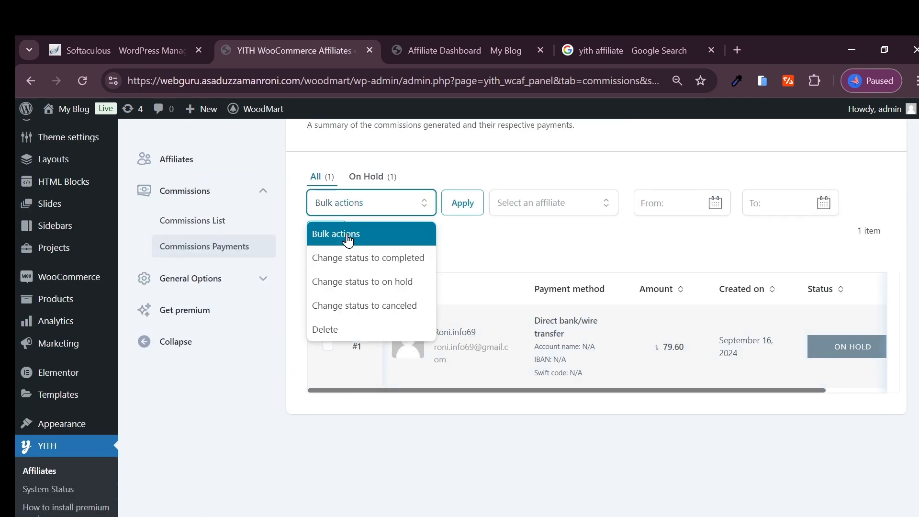
pyautogui.click(357, 255)
pyautogui.click(462, 202)
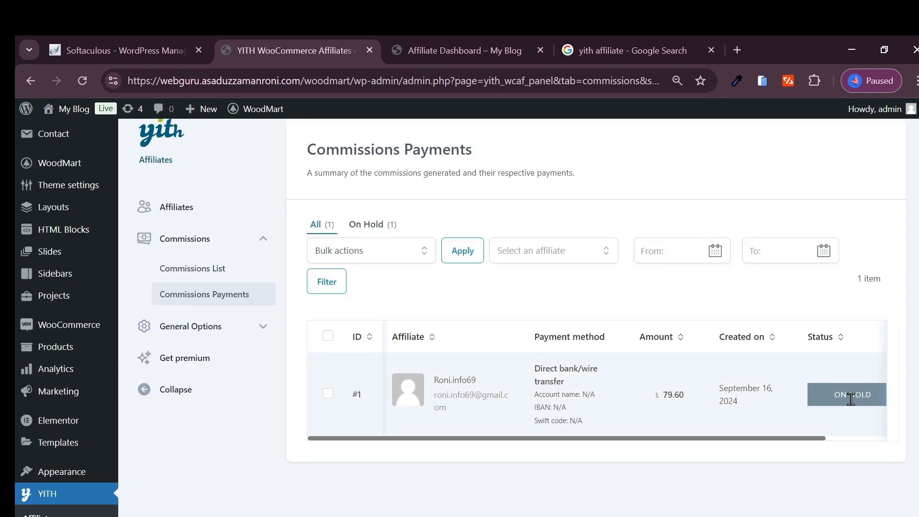
pyautogui.click(364, 254)
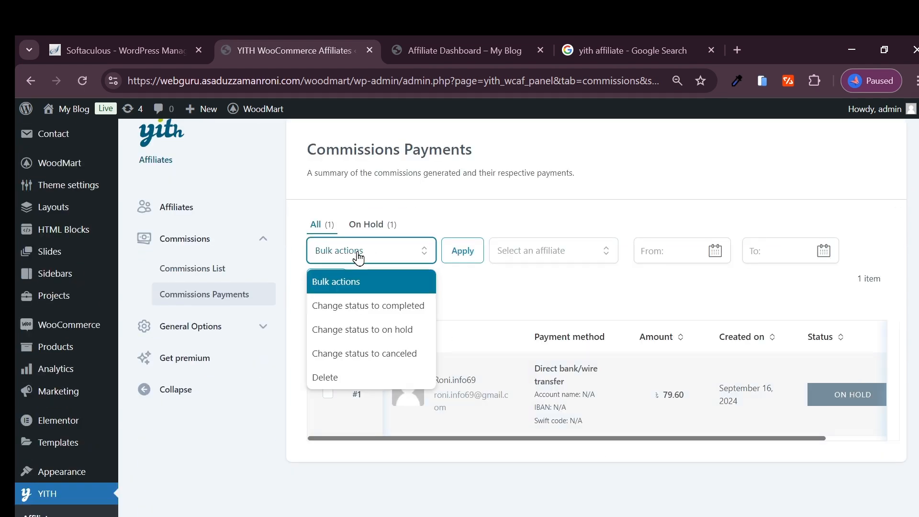
pyautogui.click(485, 303)
pyautogui.click(189, 326)
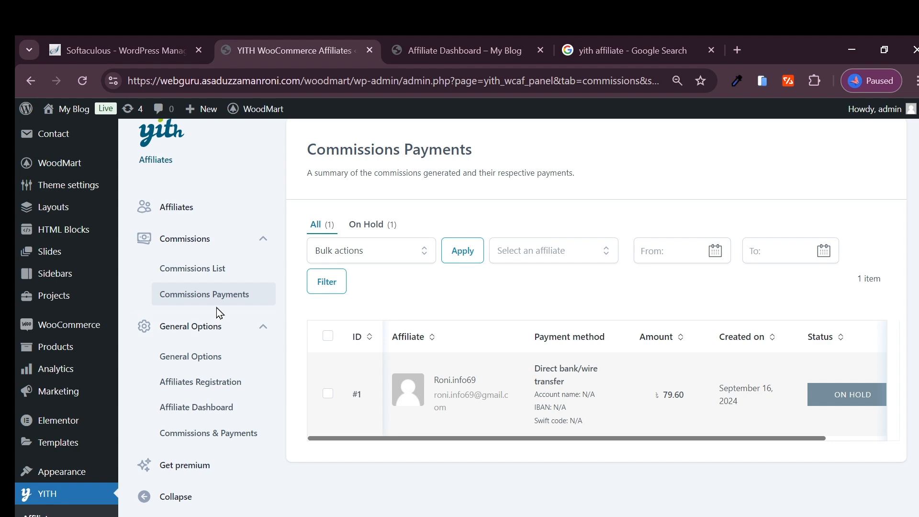
# - Switch back to the affiliate's incognito window showing the affiliate dashboard
pyautogui.click(446, 516)
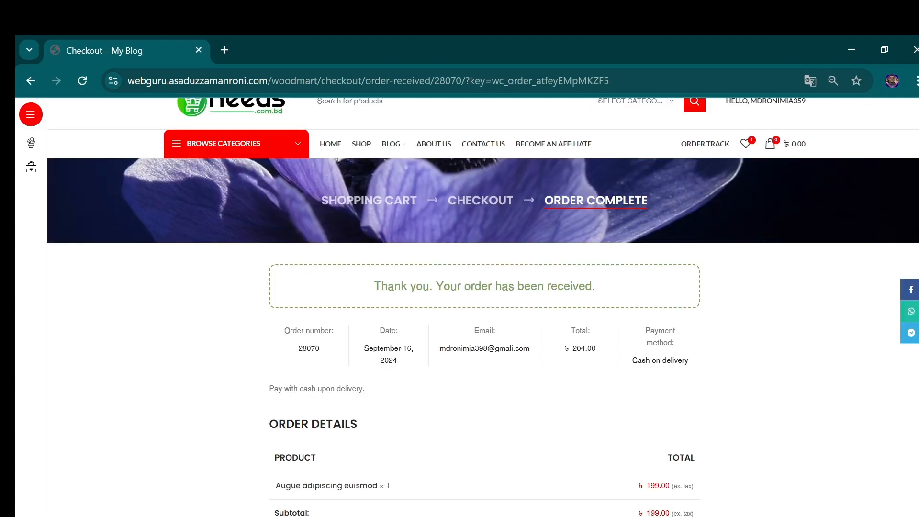
pyautogui.click(420, 516)
pyautogui.click(448, 497)
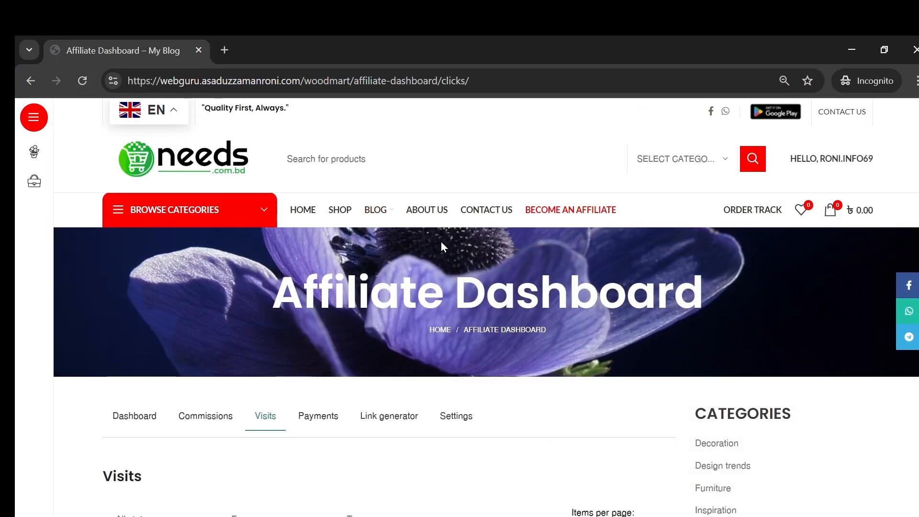
# - Open the affiliate dashboard overview and review the total earnings, recent commissions and recent visits
pyautogui.scroll(-3, 441, 245)
pyautogui.click(181, 277)
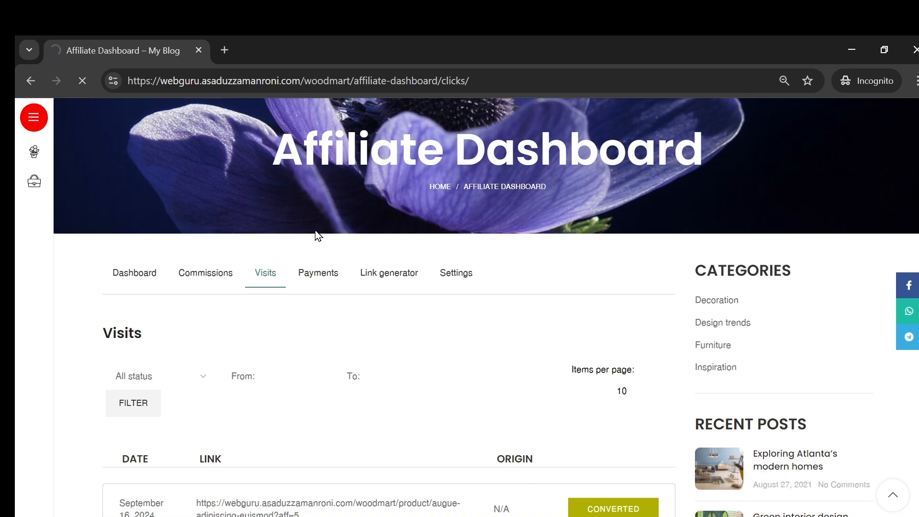
pyautogui.scroll(-2, 315, 230)
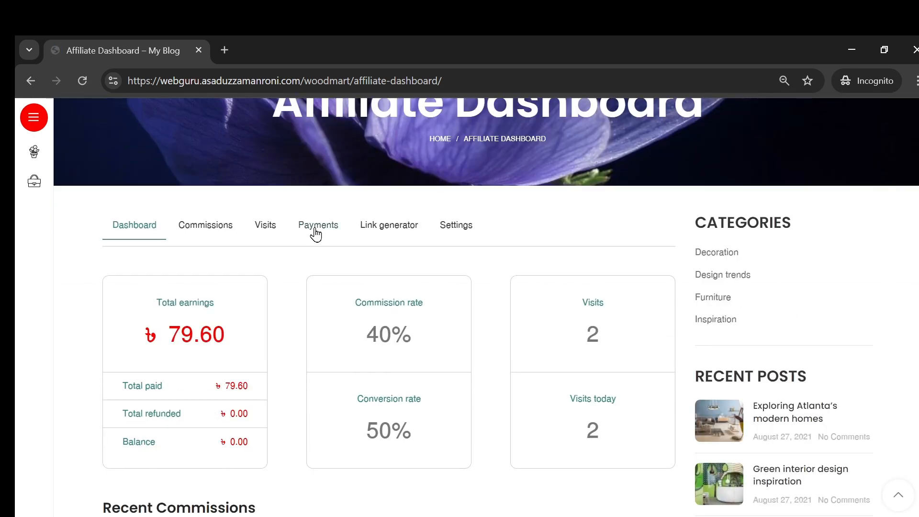
pyautogui.scroll(-2, 287, 230)
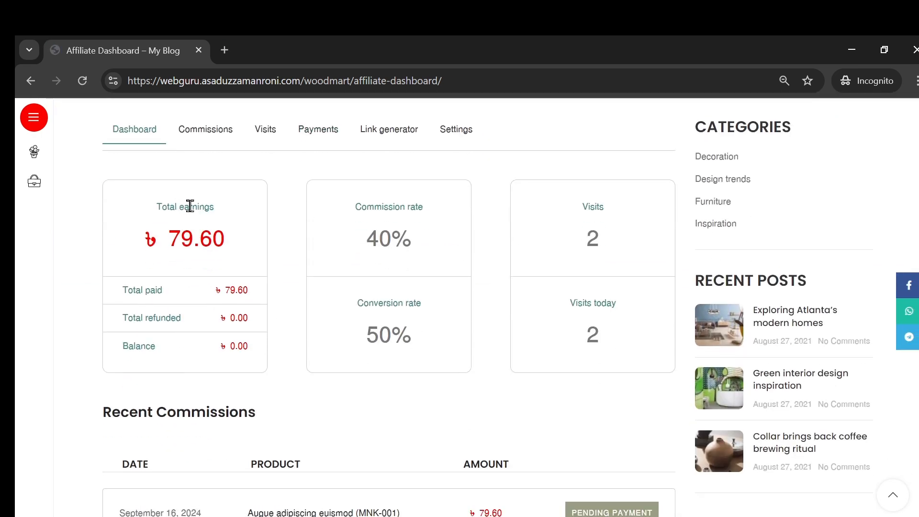
pyautogui.tripleClick(195, 238)
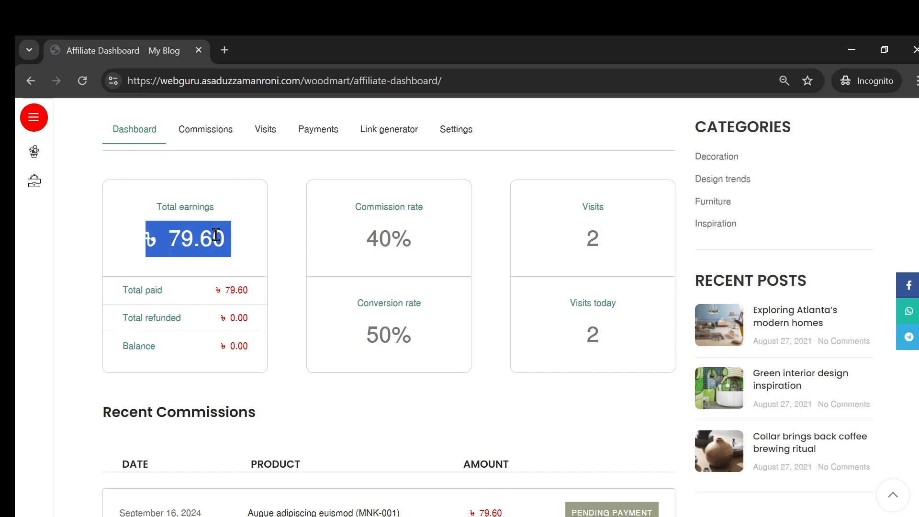
pyautogui.scroll(-4, 411, 252)
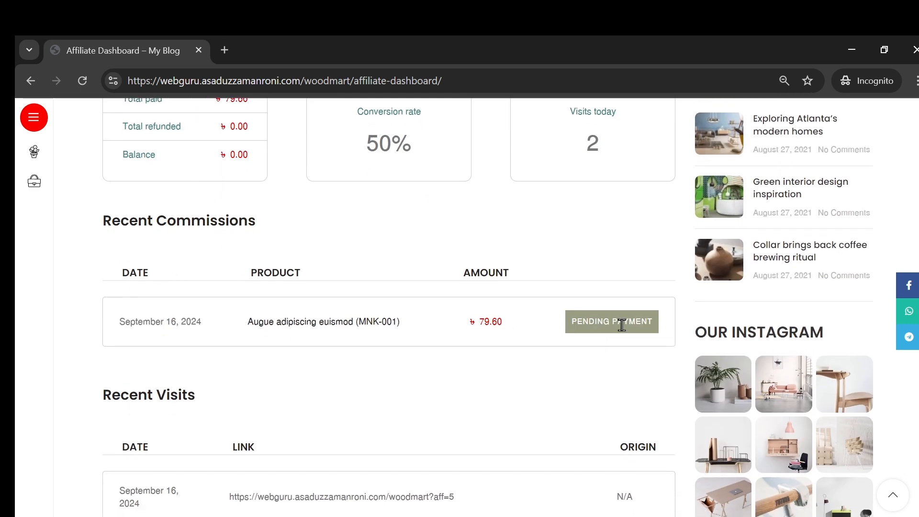
pyautogui.scroll(-3, 479, 324)
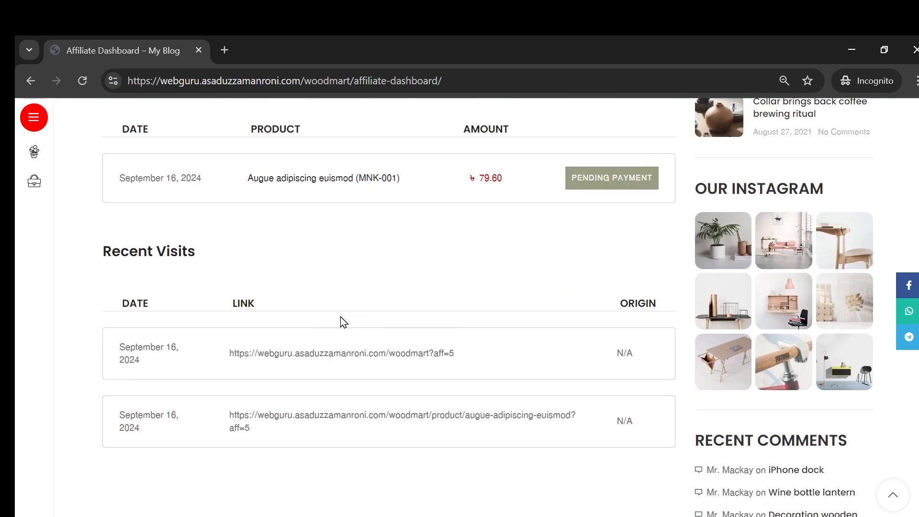
pyautogui.scroll(10, 504, 238)
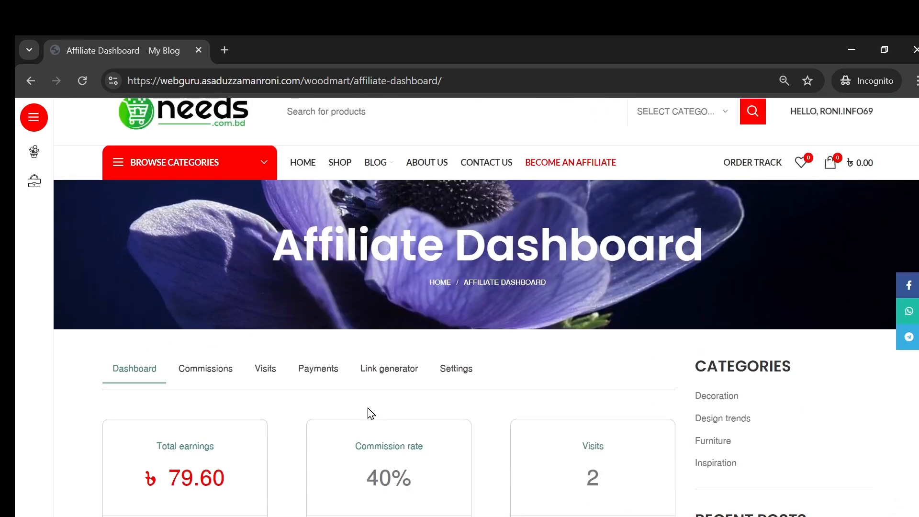
pyautogui.scroll(-2, 345, 386)
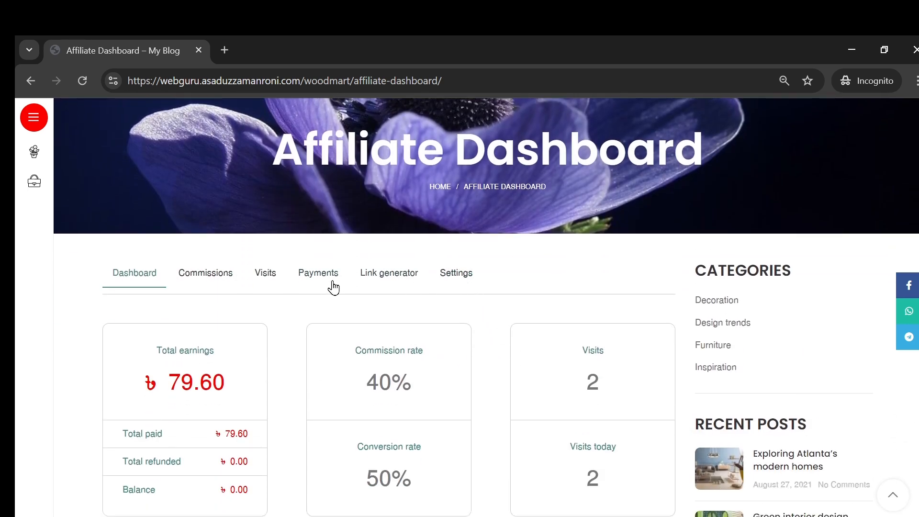
# - Check the payment's amount and status in the affiliate's Payments list, and return to the dashboard overview
pyautogui.click(310, 283)
pyautogui.scroll(-5, 474, 277)
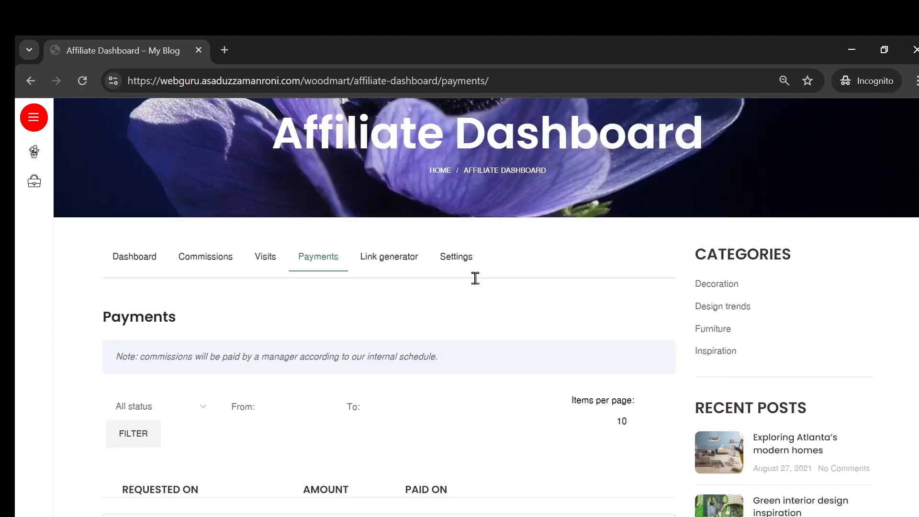
pyautogui.scroll(-2, 325, 360)
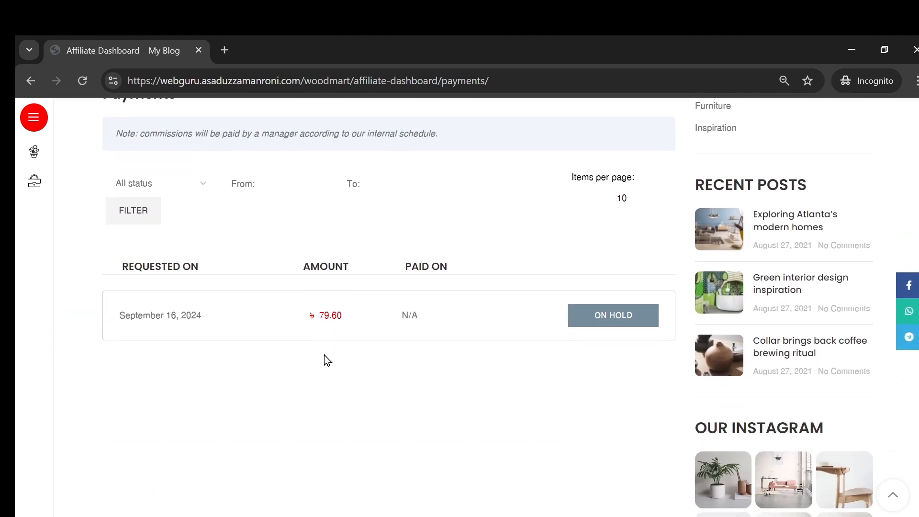
pyautogui.scroll(9, 402, 417)
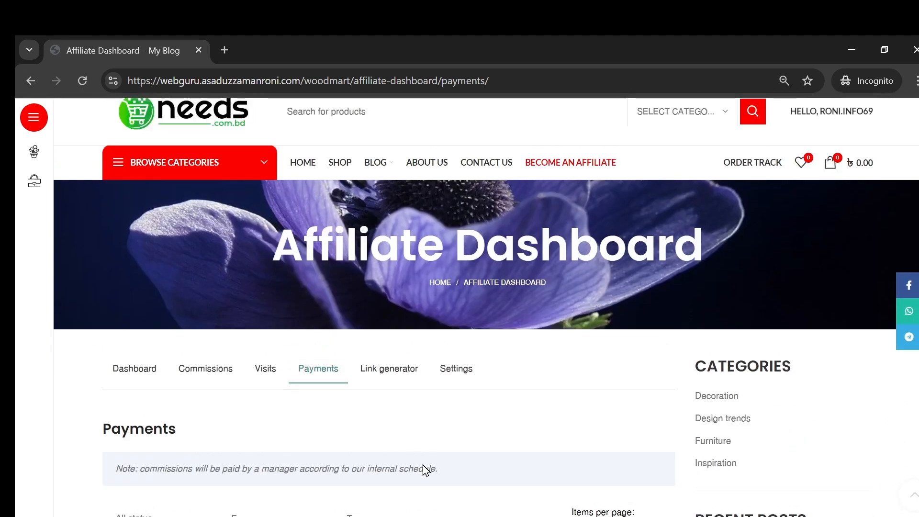
pyautogui.click(144, 413)
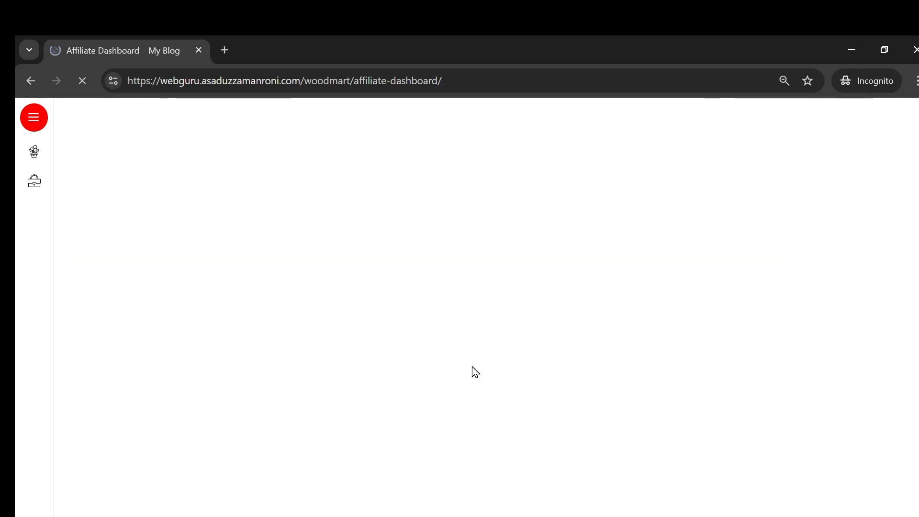
pyautogui.scroll(-7, 473, 372)
pyautogui.scroll(8, 394, 341)
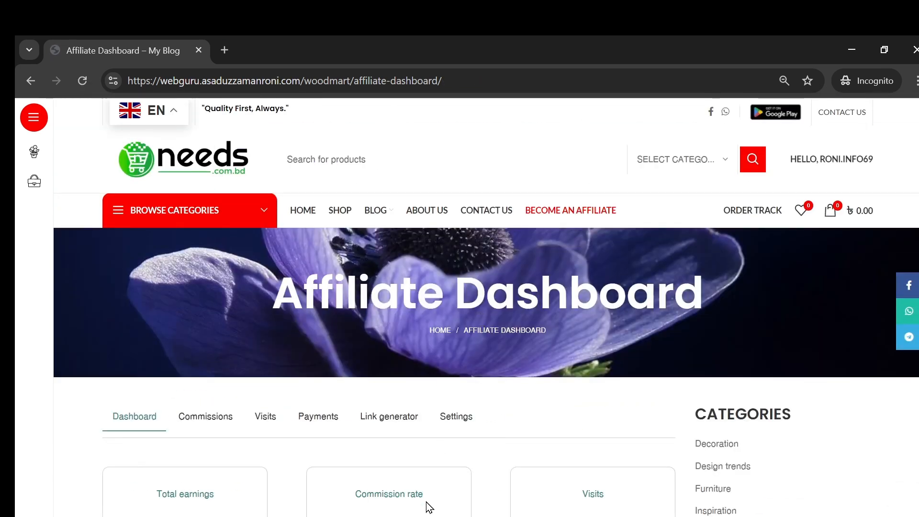
# - Switch back to the WordPress admin window and deactivate the YITH WooCommerce Affiliates plugin
pyautogui.click(306, 436)
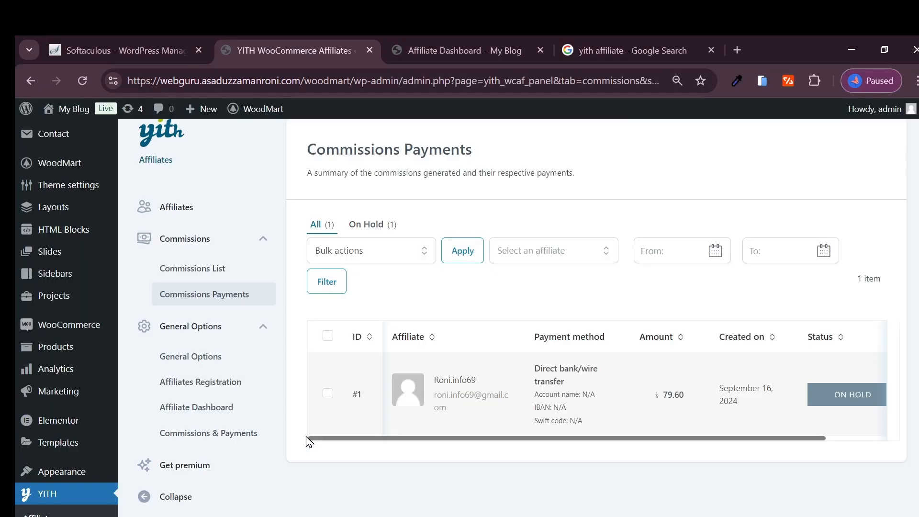
pyautogui.scroll(-3, 46, 385)
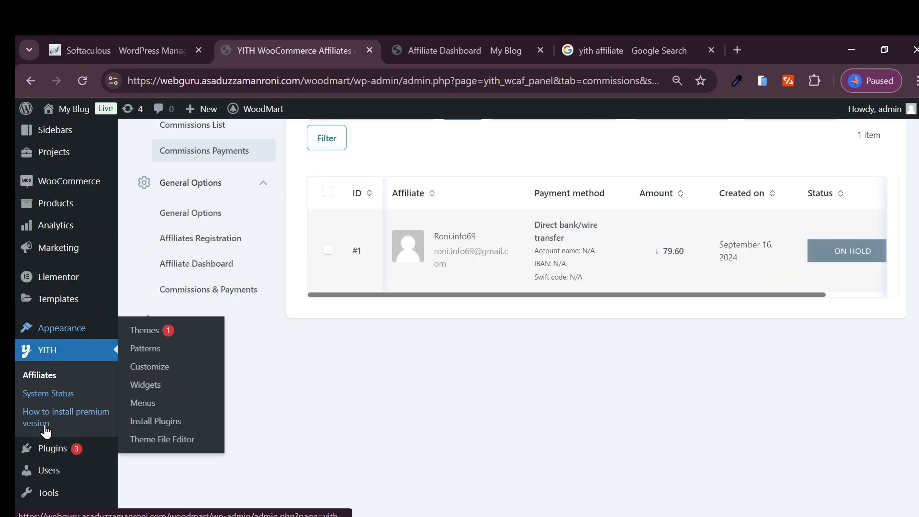
pyautogui.click(48, 448)
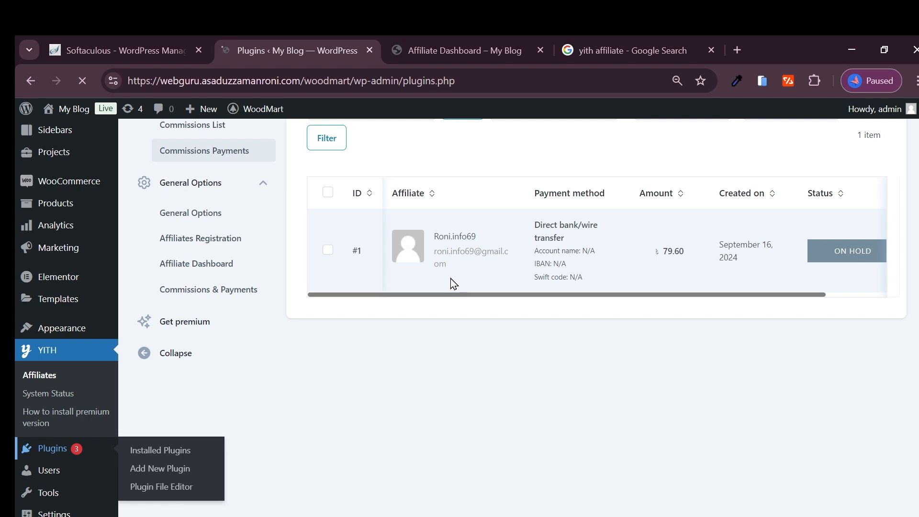
pyautogui.scroll(-7, 245, 284)
pyautogui.scroll(-15, 244, 284)
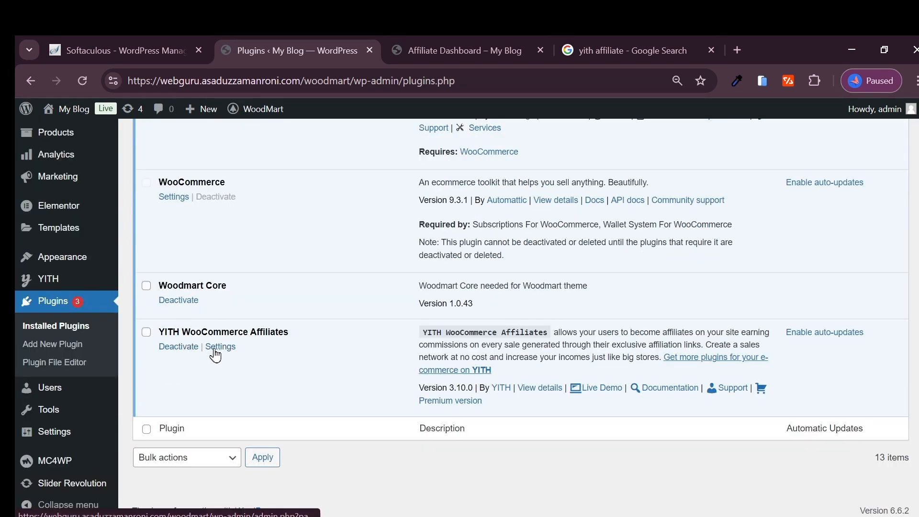
pyautogui.click(180, 353)
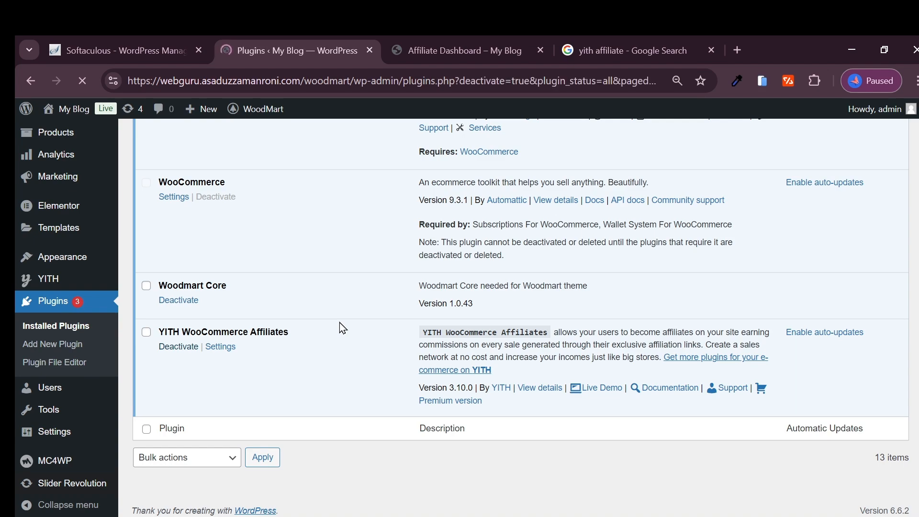
# - Deactivate the Wallet System For WooCommerce plugin, skipping its feedback form
pyautogui.scroll(-7, 329, 318)
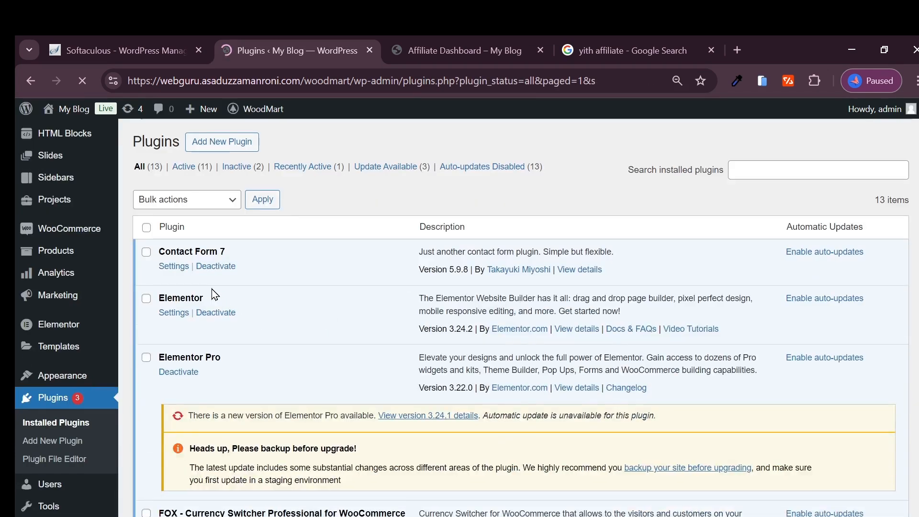
pyautogui.scroll(-10, 217, 274)
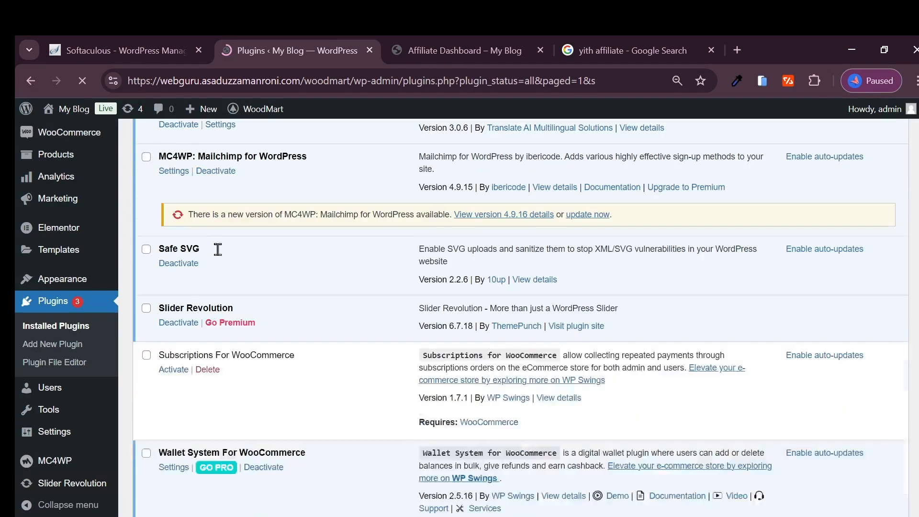
pyautogui.scroll(-1, 220, 262)
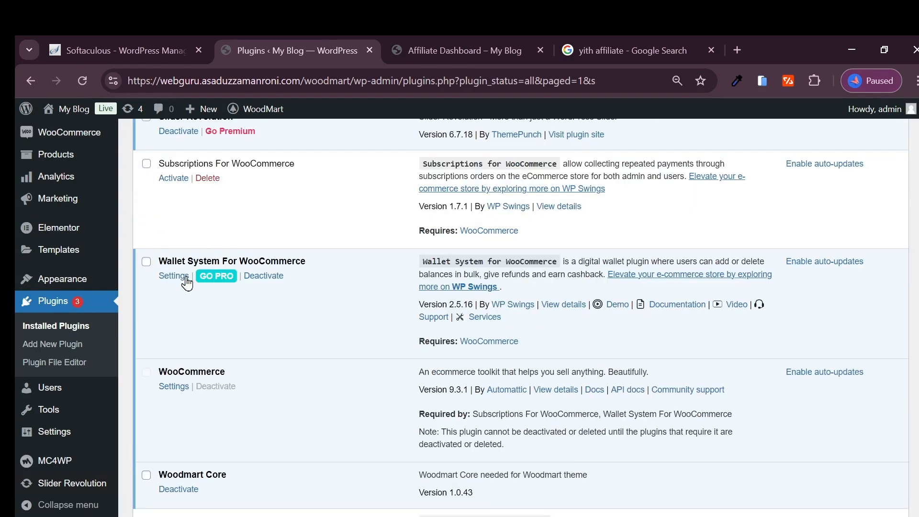
pyautogui.click(257, 283)
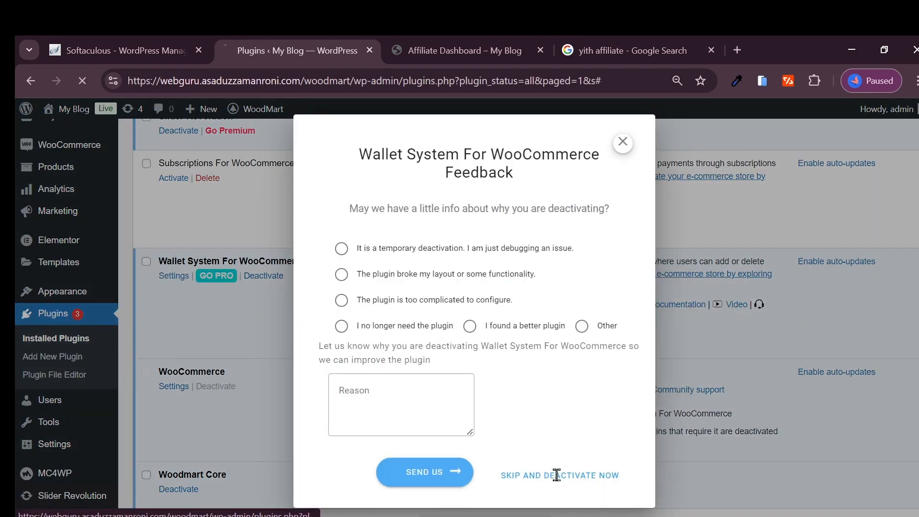
pyautogui.click(526, 477)
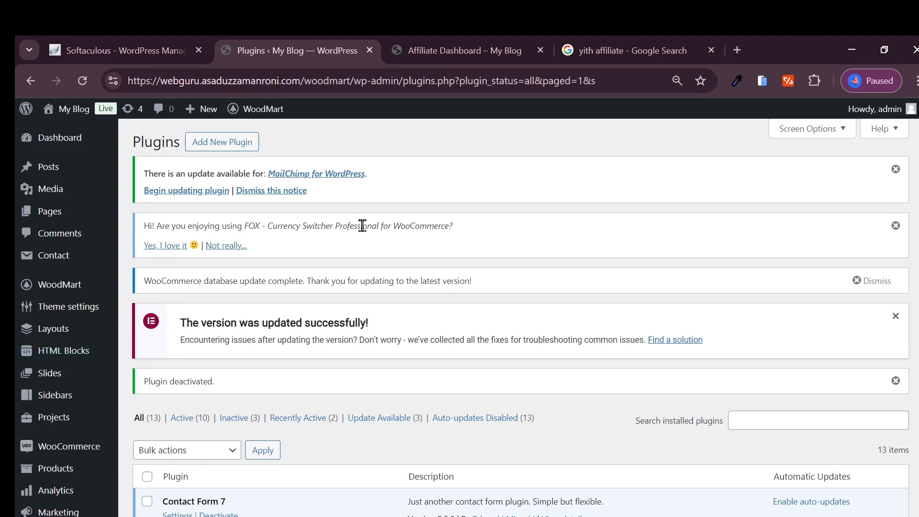
# - Enable sequential calculation of coupon discounts in the WooCommerce general settings and save the changes
pyautogui.scroll(-5, 59, 347)
pyautogui.scroll(4, 59, 348)
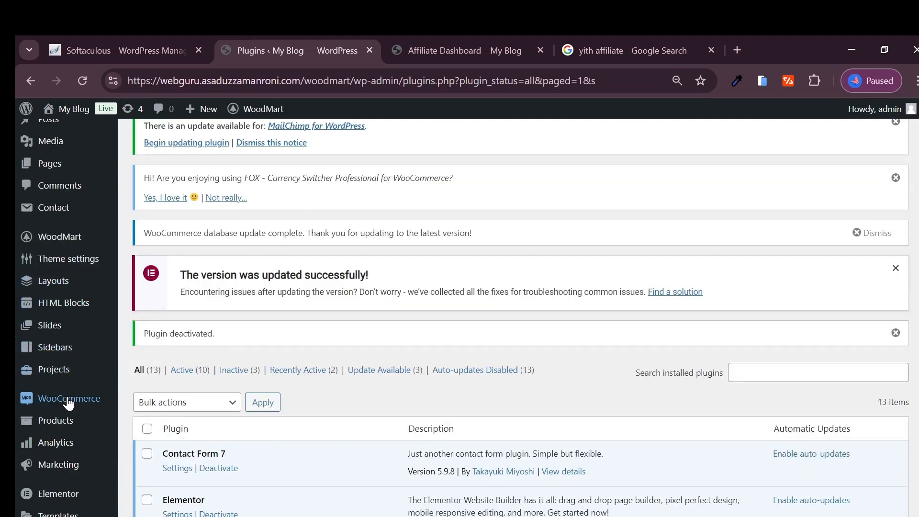
pyautogui.moveTo(67, 401)
pyautogui.click(154, 452)
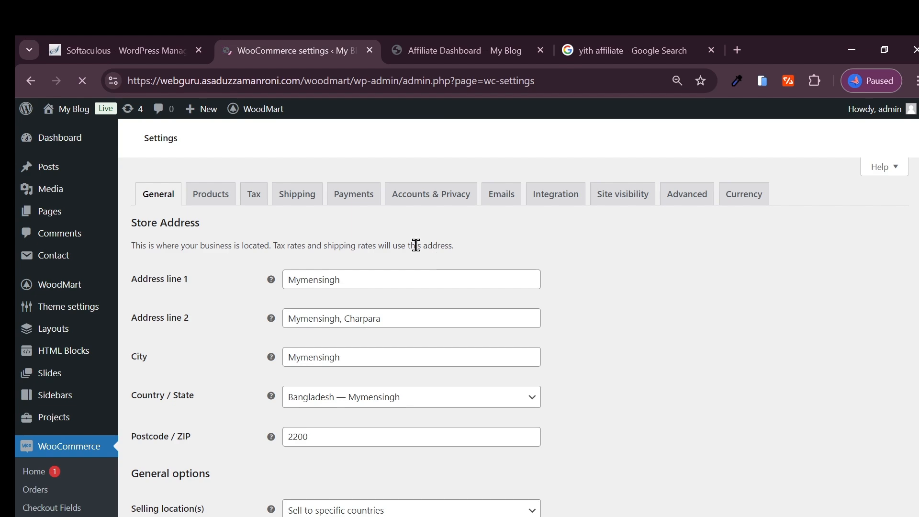
pyautogui.scroll(-15, 416, 245)
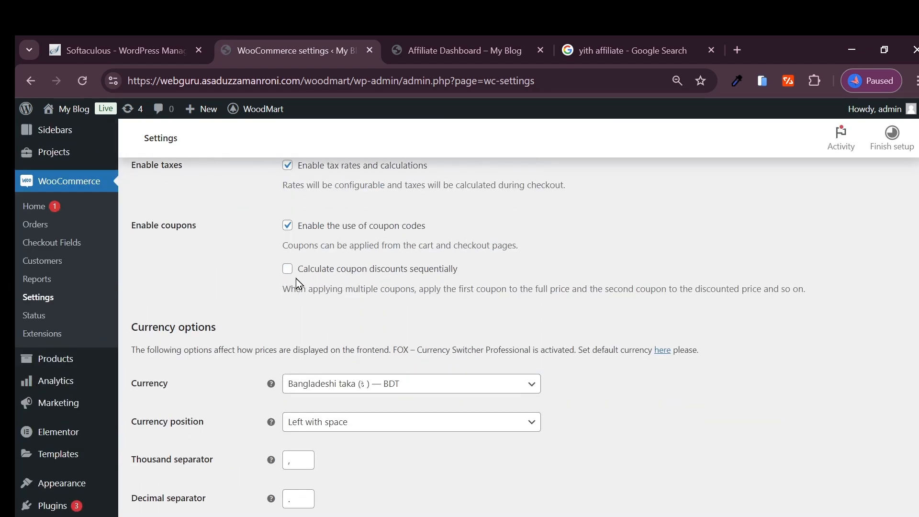
pyautogui.moveTo(341, 272); pyautogui.dragTo(404, 275)
pyautogui.click(392, 272)
pyautogui.scroll(-4, 393, 280)
pyautogui.scroll(1, 230, 331)
pyautogui.click(175, 455)
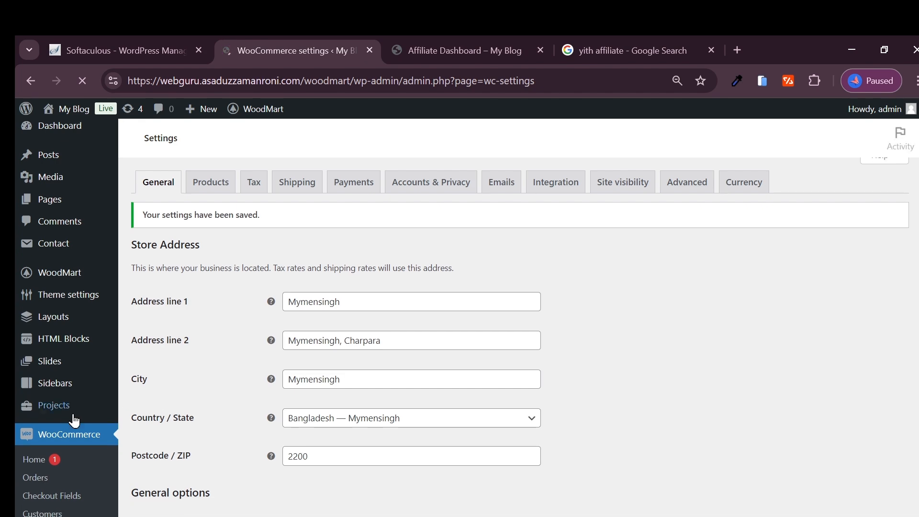
# - Review the saved coupon and currency options in the WooCommerce general settings and reload the page
pyautogui.scroll(-3, 43, 467)
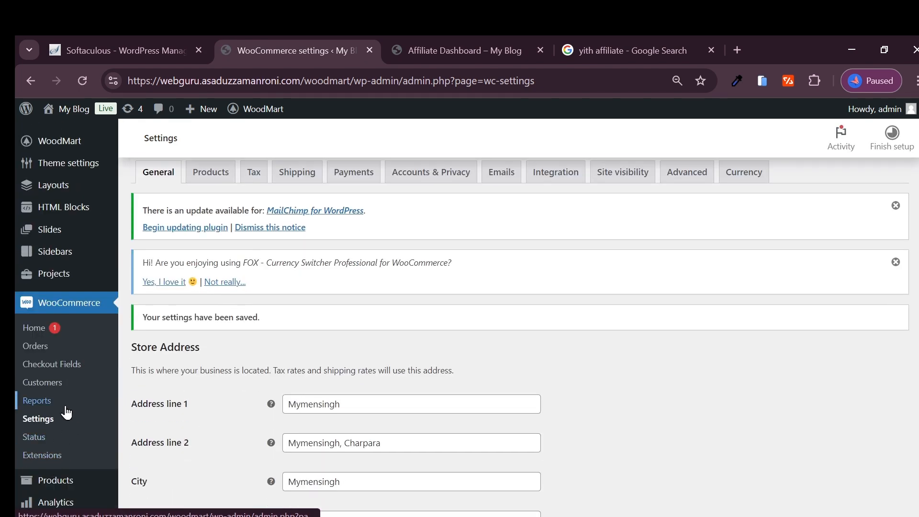
pyautogui.scroll(-10, 361, 332)
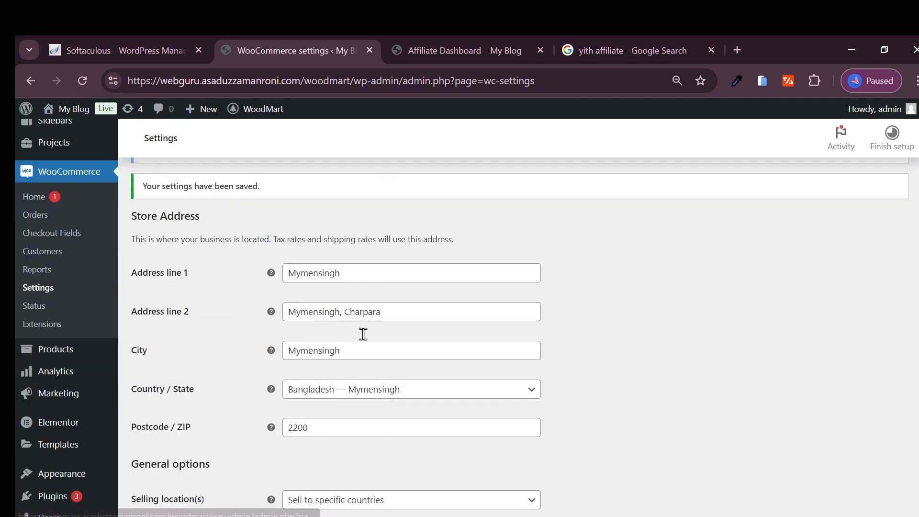
pyautogui.scroll(-2, 305, 378)
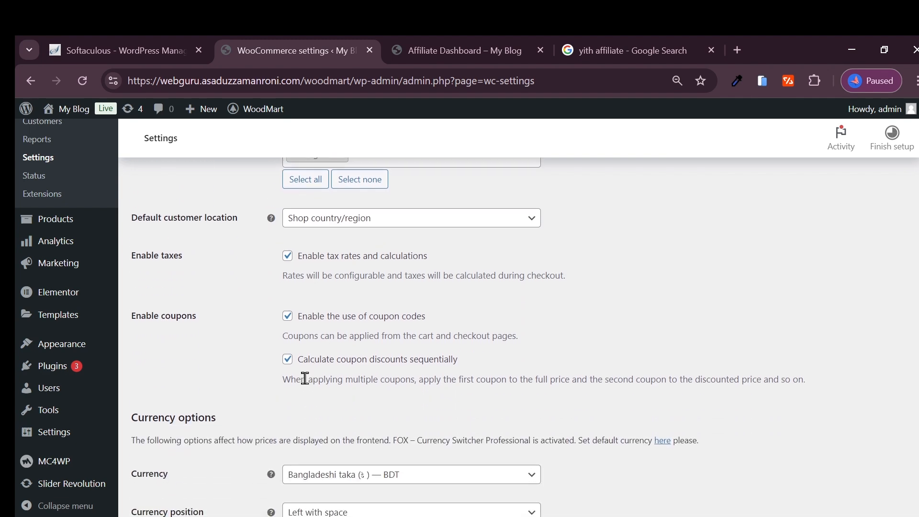
pyautogui.scroll(-5, 329, 341)
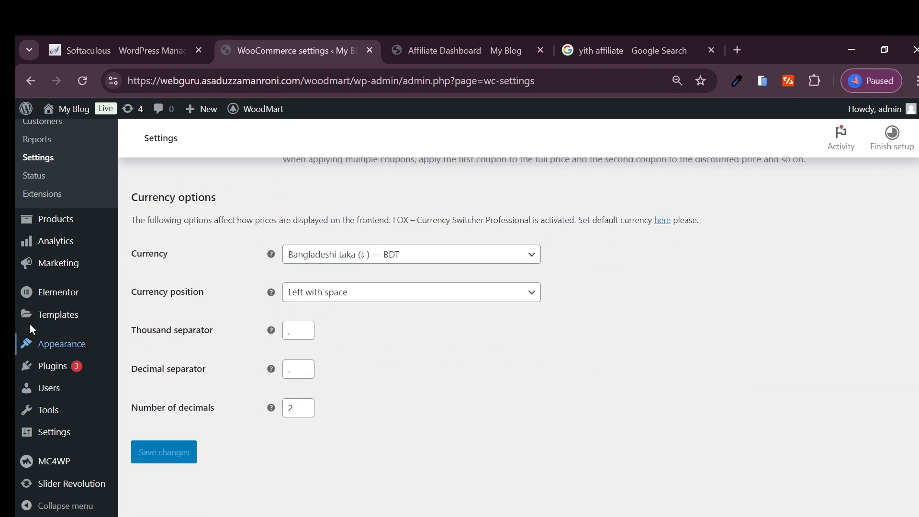
pyautogui.scroll(3, 30, 329)
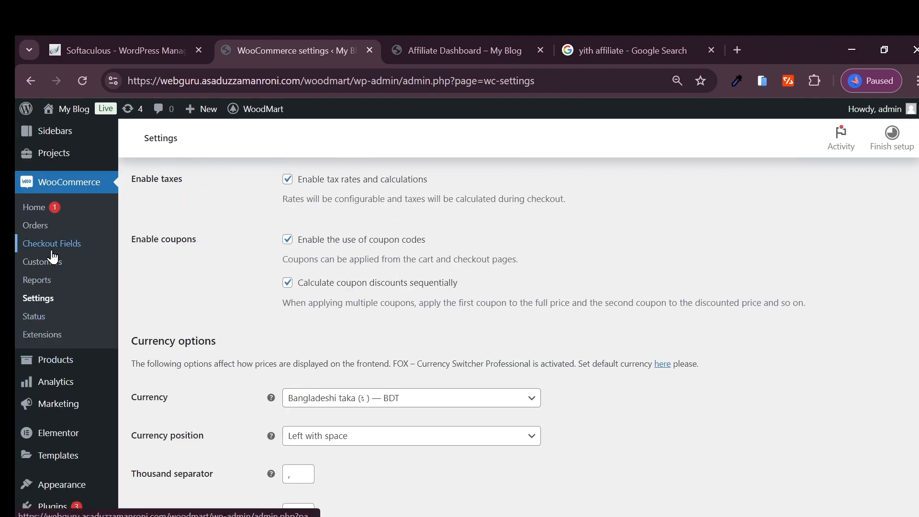
pyautogui.scroll(15, 131, 250)
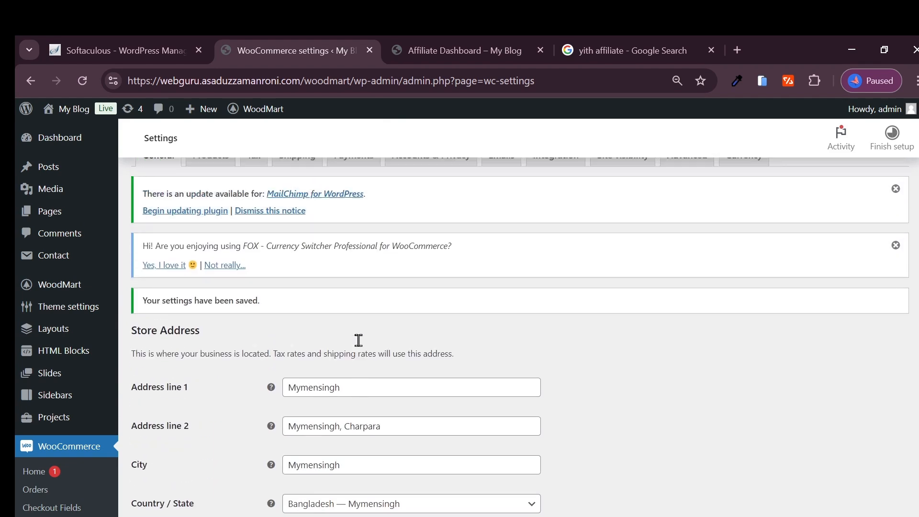
pyautogui.scroll(3, 359, 340)
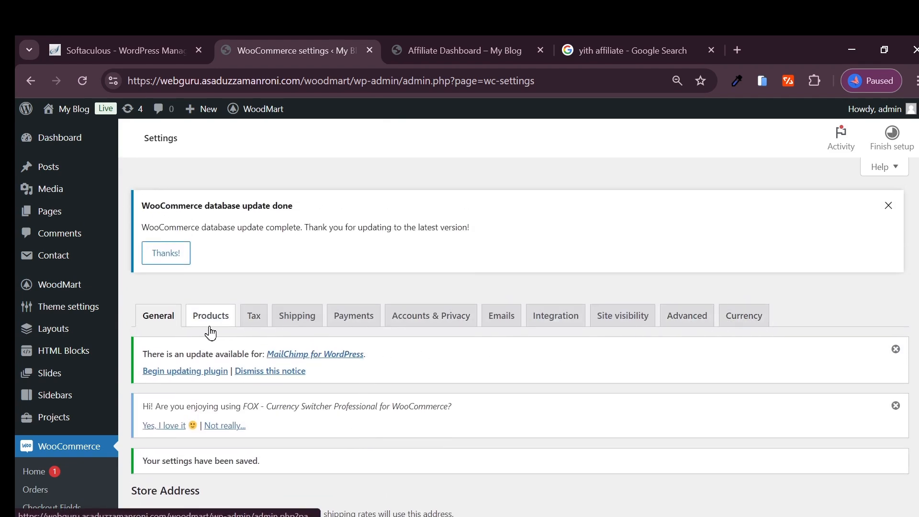
pyautogui.scroll(-2, 213, 330)
pyautogui.click(82, 80)
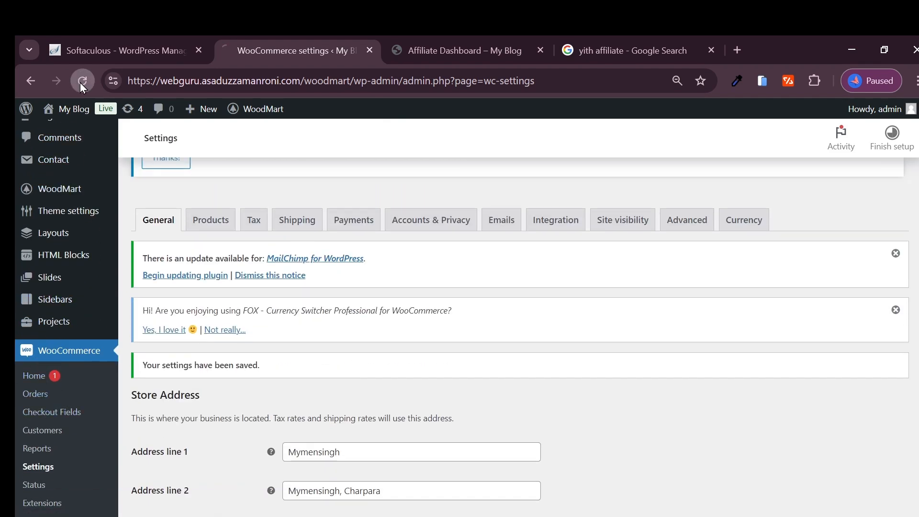
# - Look through the Advanced, Site visibility, Integration, and Accounts & Privacy sections of the WooCommerce settings, including the personal data retention options
pyautogui.scroll(-4, 96, 328)
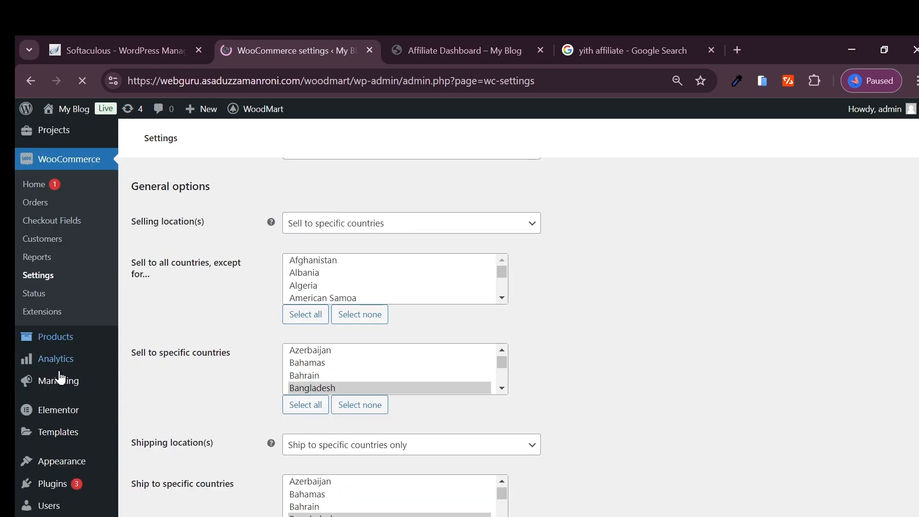
pyautogui.scroll(8, 337, 337)
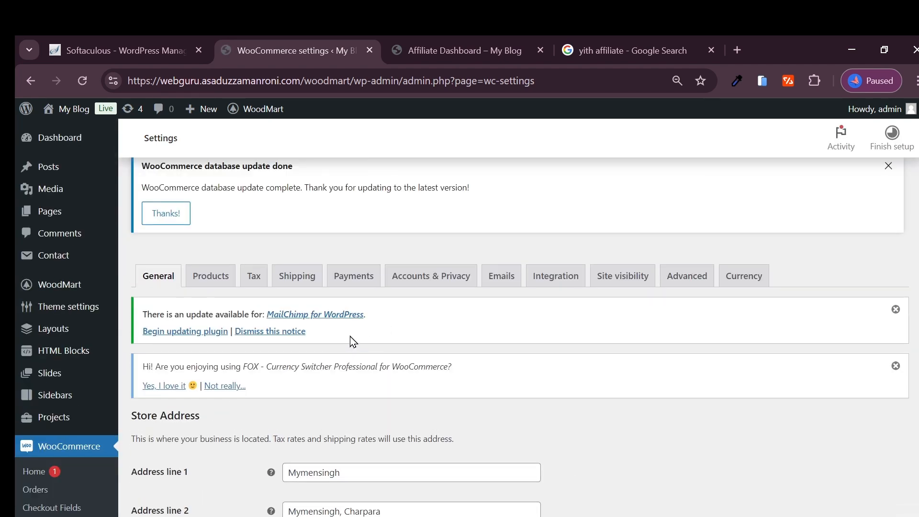
pyautogui.click(678, 283)
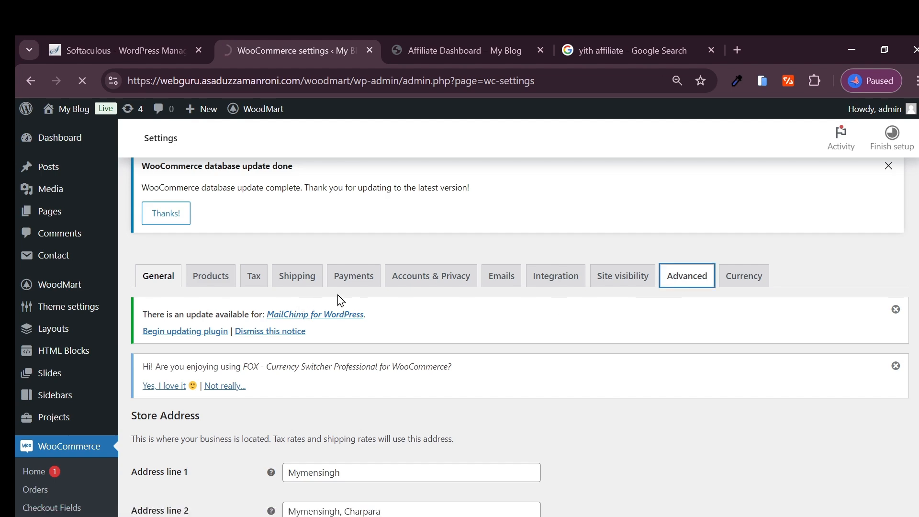
pyautogui.scroll(-10, 371, 316)
pyautogui.scroll(10, 598, 293)
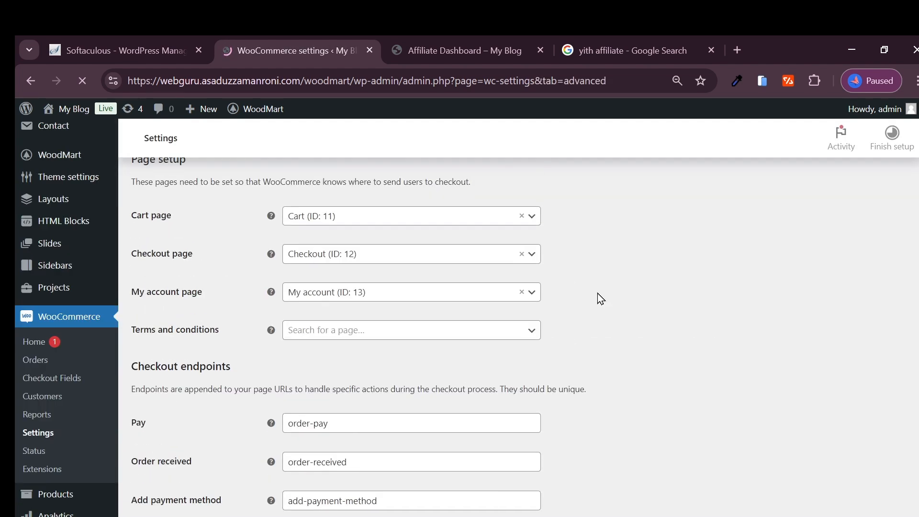
pyautogui.click(593, 325)
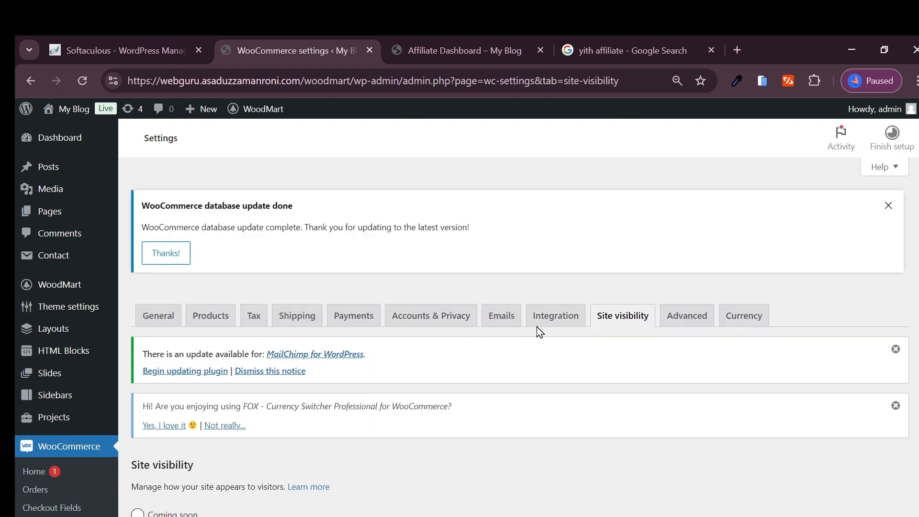
pyautogui.click(545, 322)
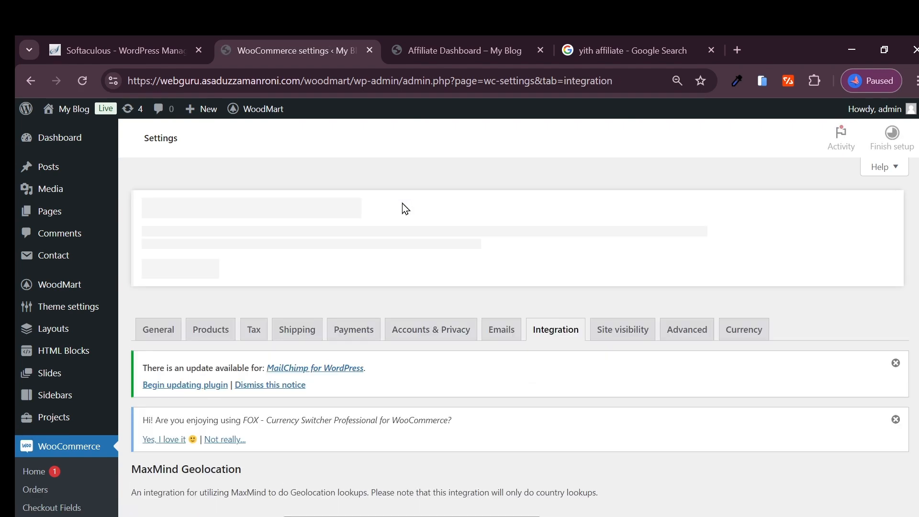
pyautogui.click(431, 315)
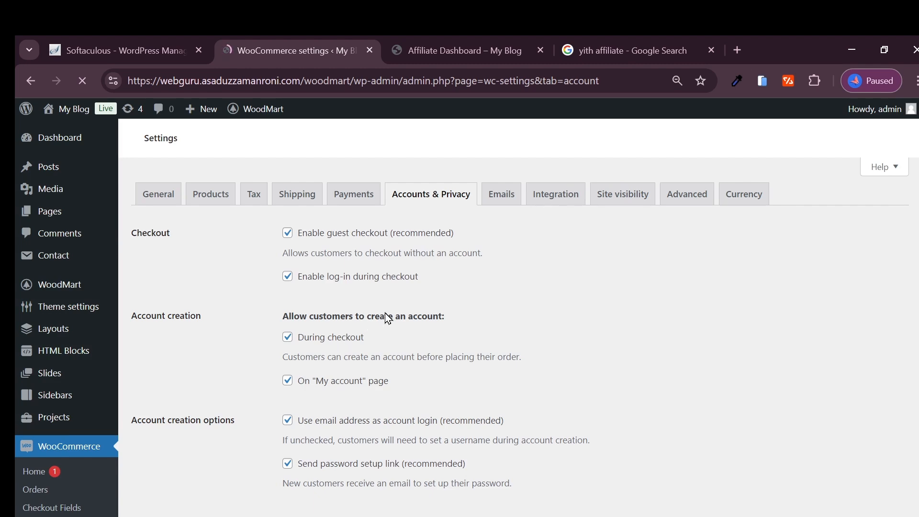
pyautogui.scroll(-6, 387, 319)
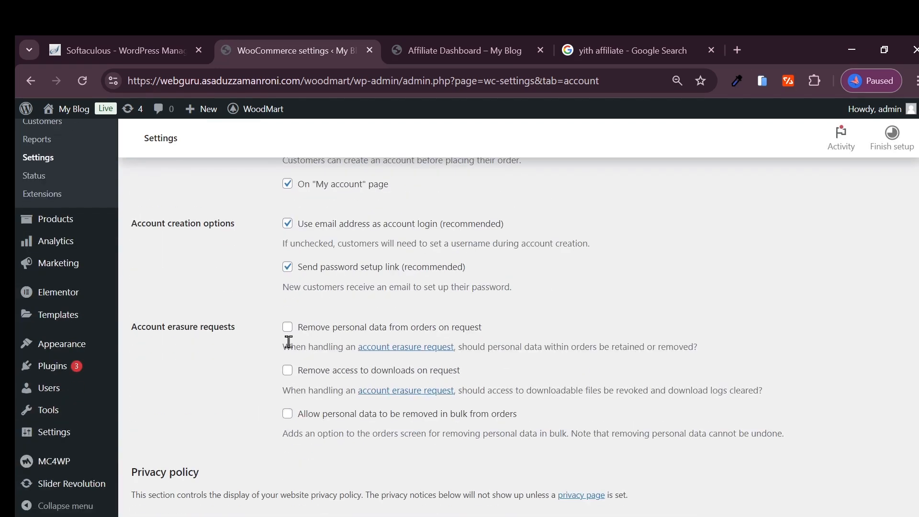
pyautogui.scroll(-9, 255, 377)
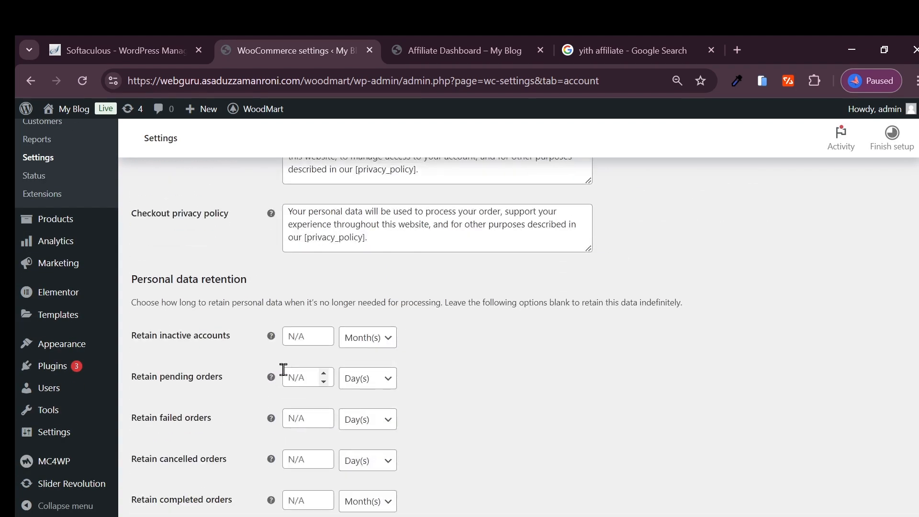
pyautogui.moveTo(63, 378)
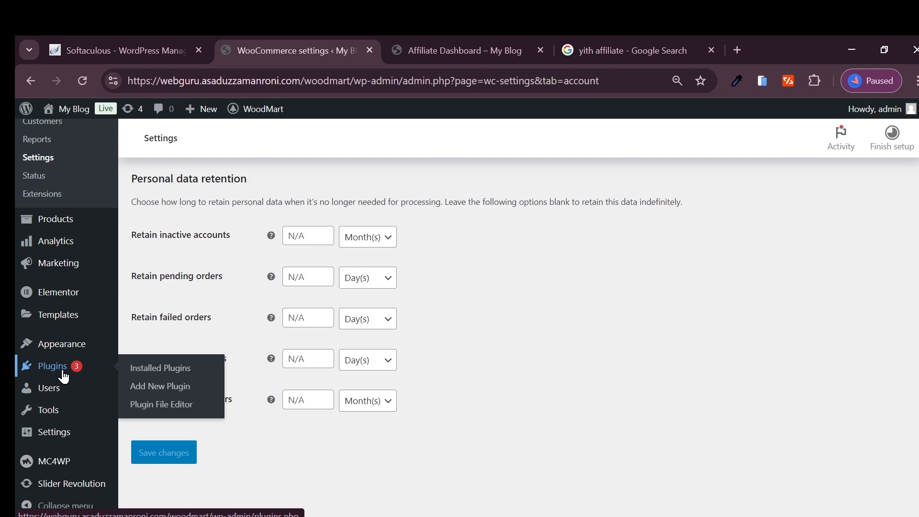
pyautogui.moveTo(64, 356)
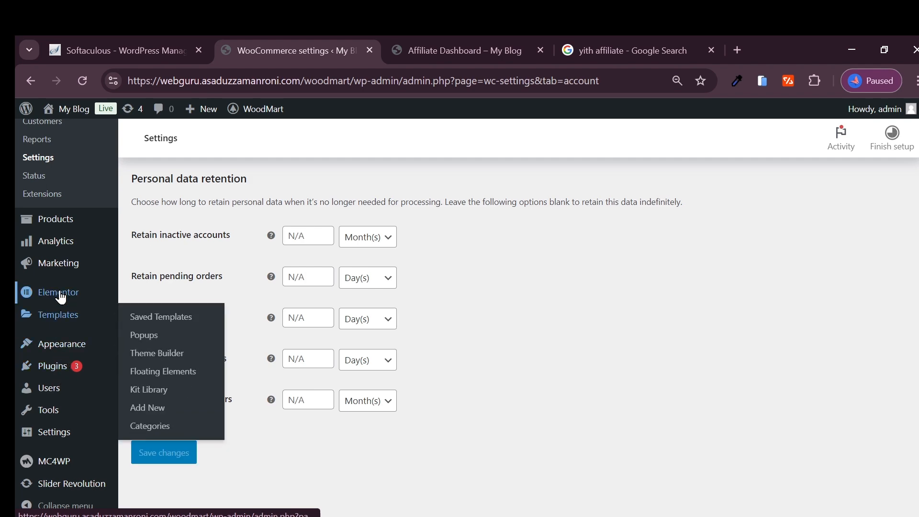
# - Return to the WooCommerce general settings, disable sequential calculation of coupon discounts, and save the changes
pyautogui.scroll(5, 67, 344)
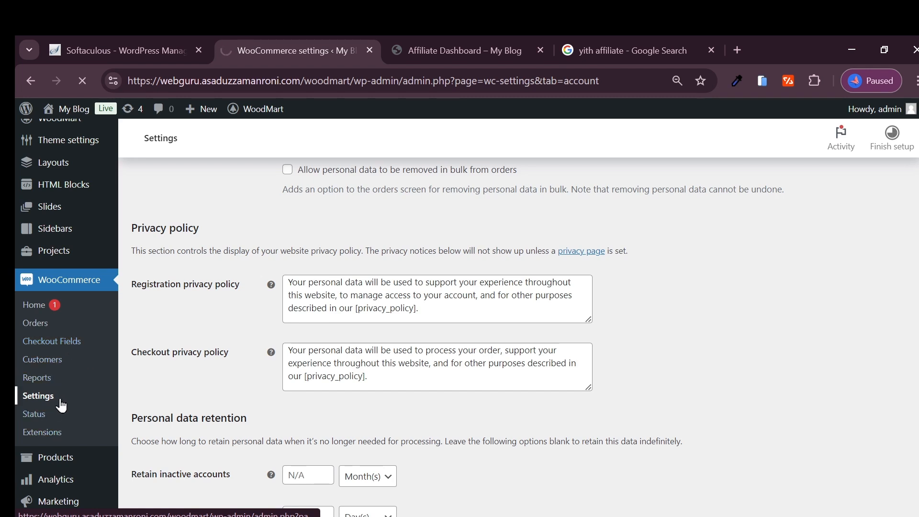
pyautogui.scroll(-10, 286, 311)
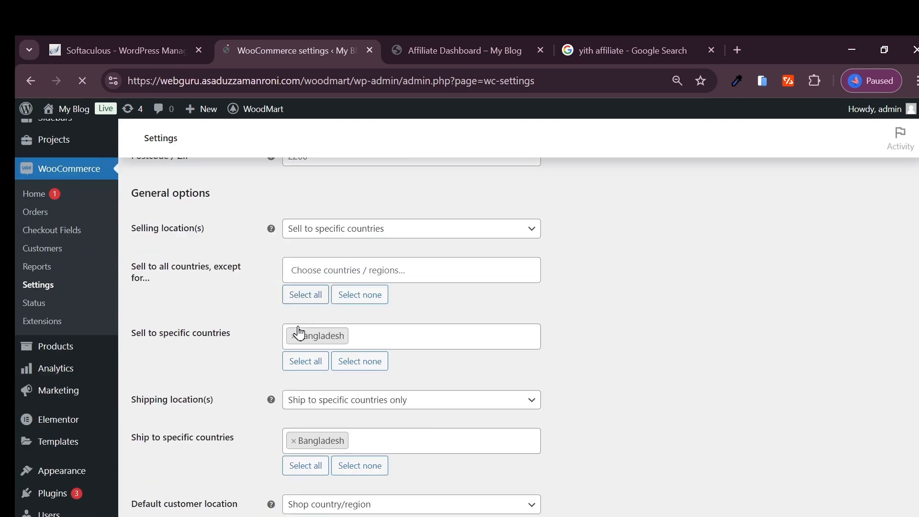
pyautogui.scroll(-2, 366, 326)
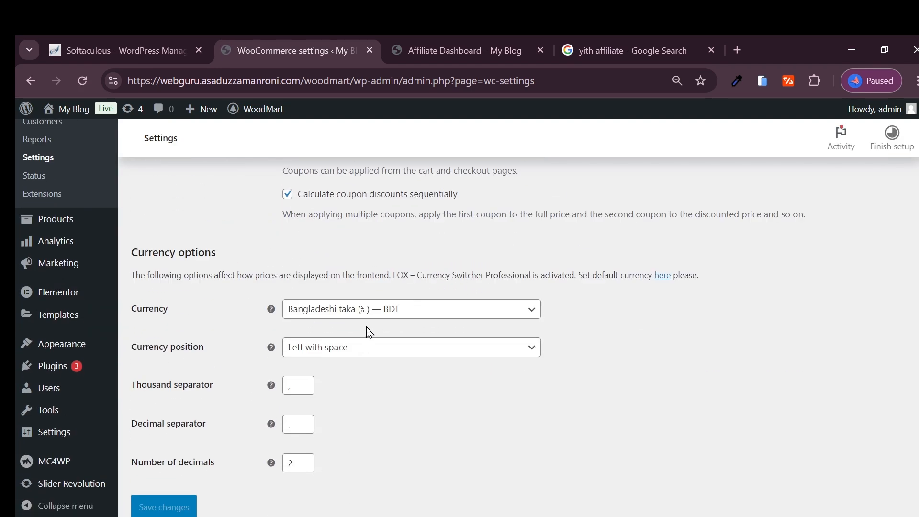
pyautogui.scroll(2, 367, 330)
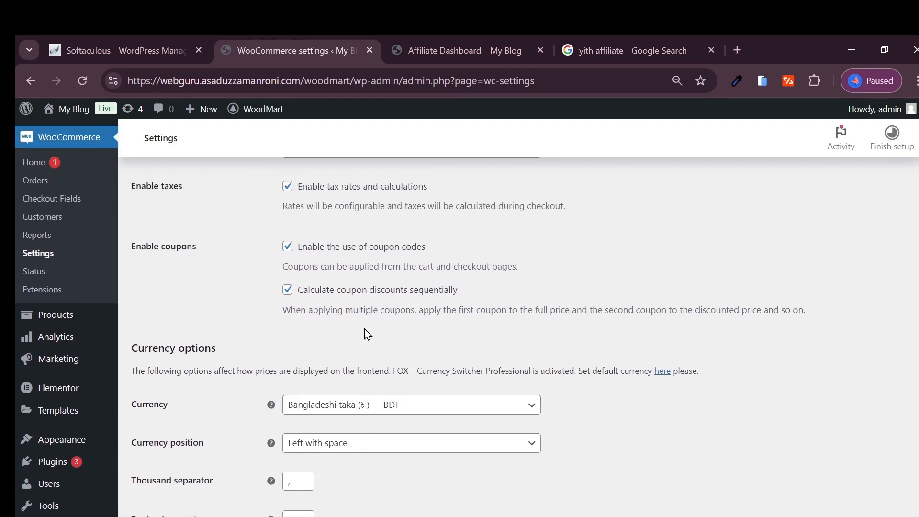
pyautogui.click(321, 291)
pyautogui.click(287, 246)
pyautogui.click(288, 247)
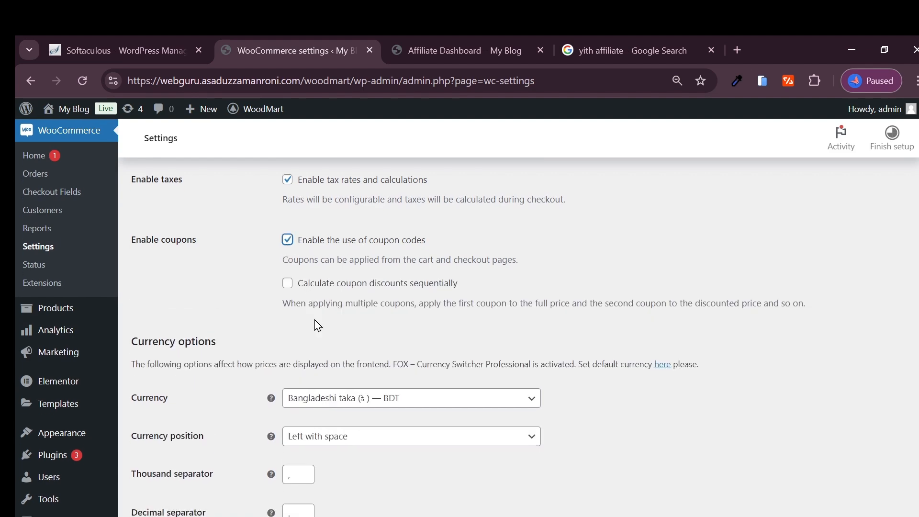
pyautogui.scroll(-2, 318, 324)
pyautogui.click(174, 461)
pyautogui.scroll(3, 407, 373)
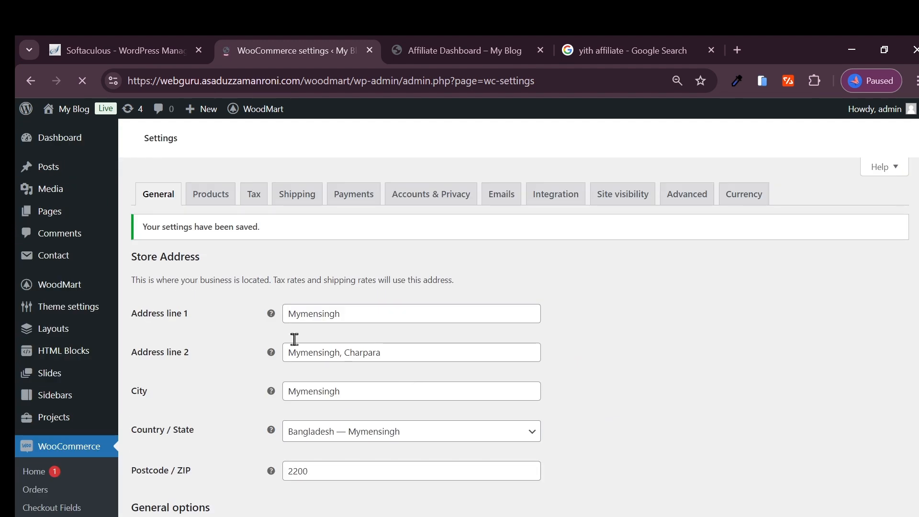
# - Answer the FOX - Currency Switcher review notice with "Yes, I love it" and agree to rate it, then return to the WooCommerce settings
pyautogui.scroll(-3, 291, 338)
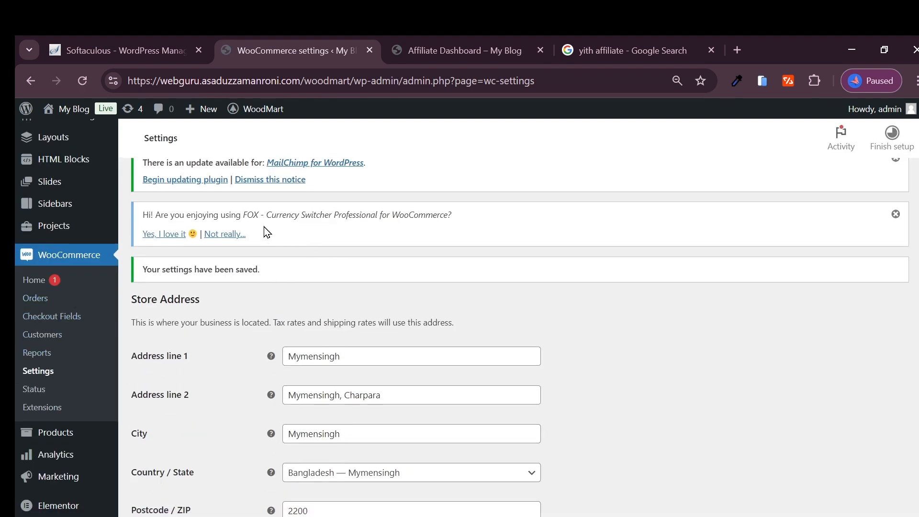
pyautogui.click(165, 235)
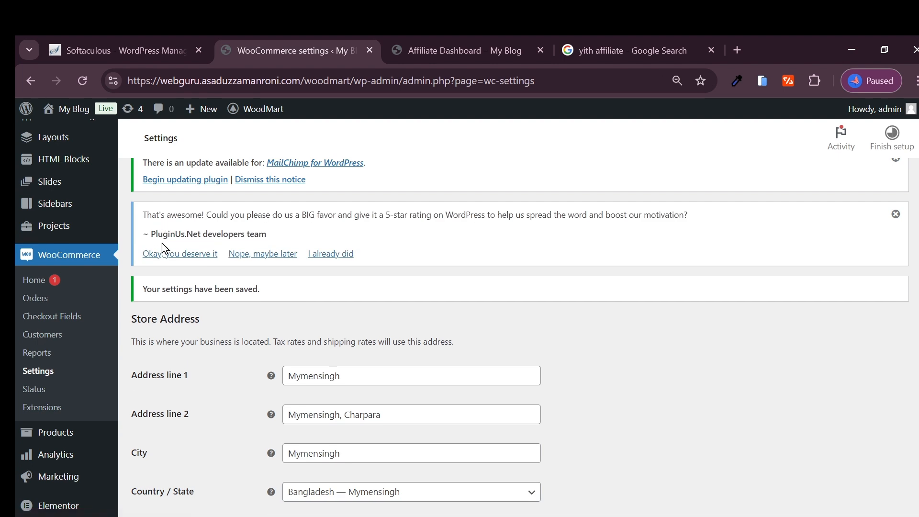
pyautogui.click(174, 259)
pyautogui.click(274, 42)
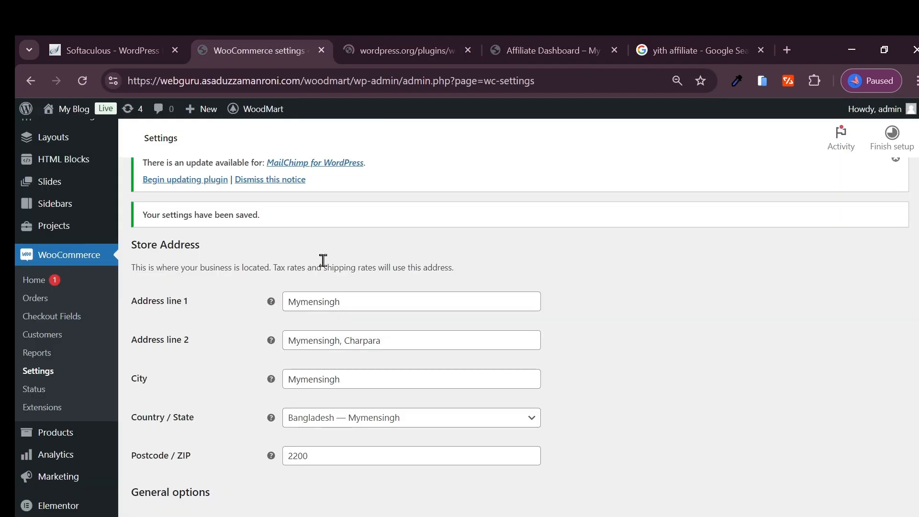
# - Review the store address, selling and shipping locations, tax, coupon and currency options in the WooCommerce general settings
pyautogui.scroll(-1, 290, 228)
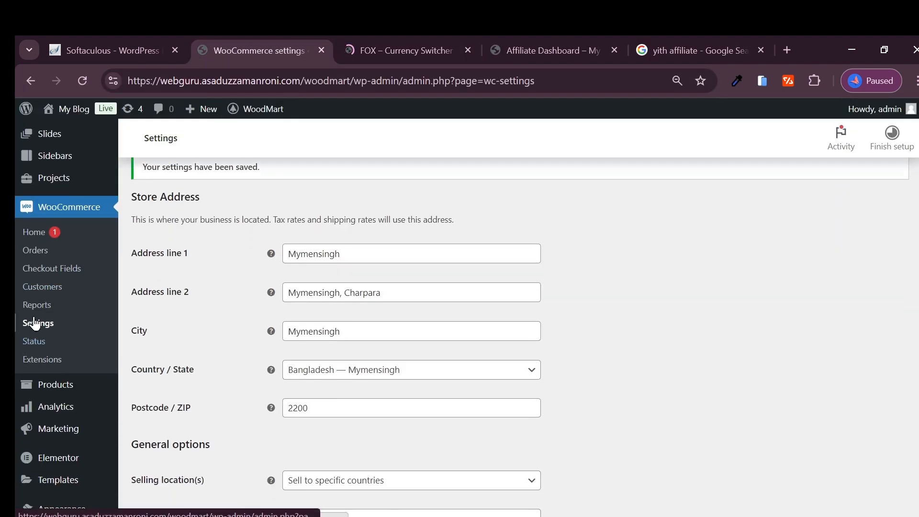
pyautogui.scroll(-5, 413, 247)
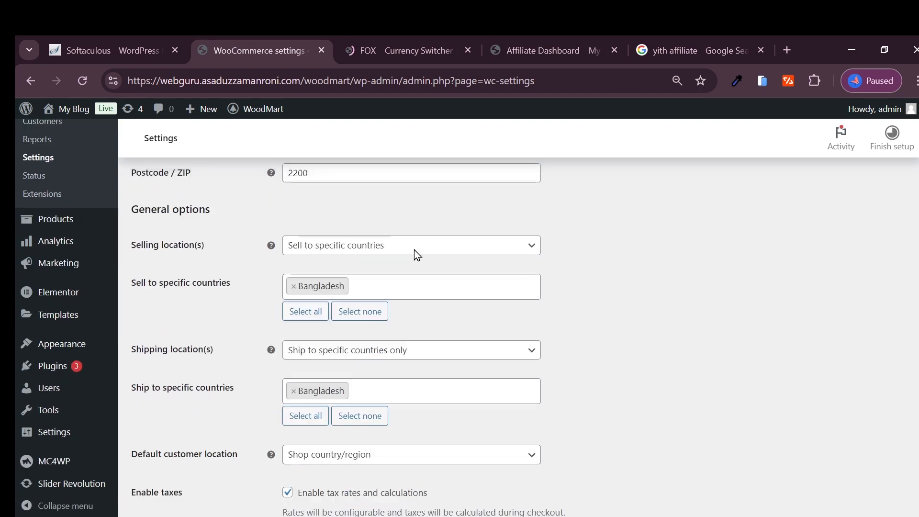
pyautogui.scroll(-6, 37, 400)
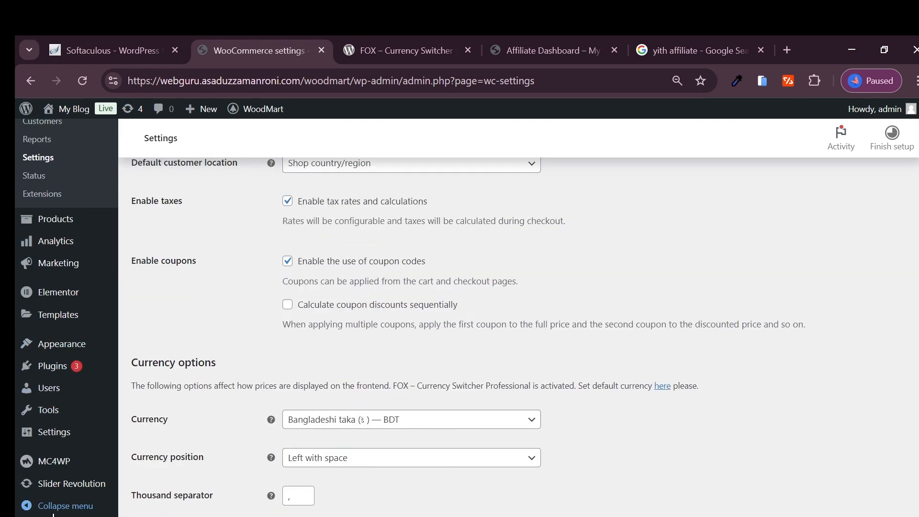
pyautogui.scroll(8, 67, 431)
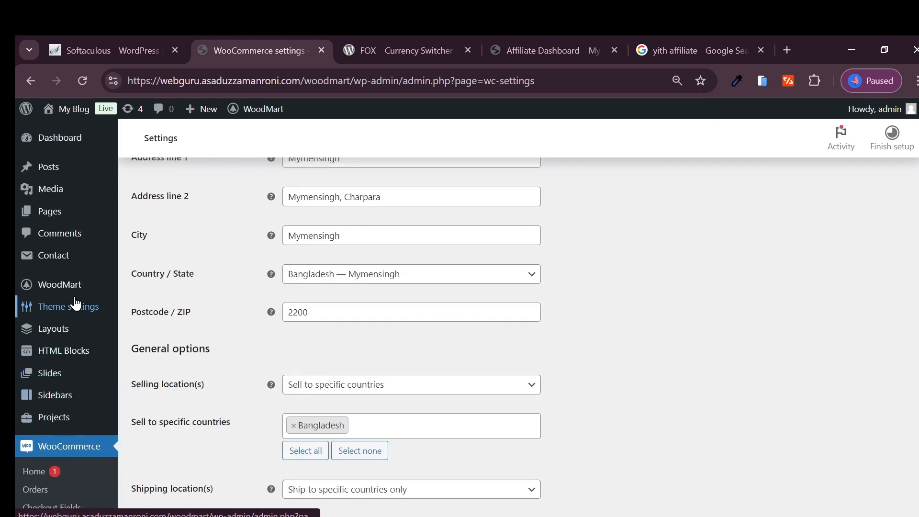
pyautogui.scroll(-6, 435, 291)
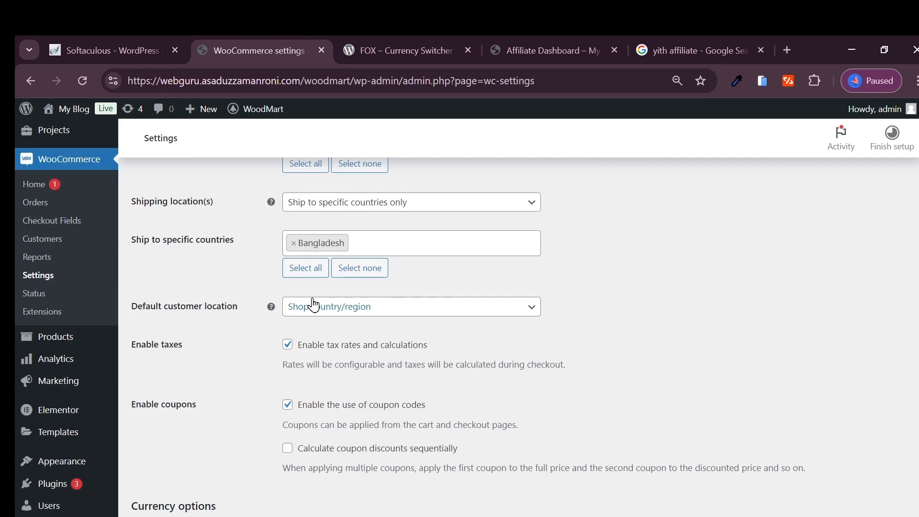
pyautogui.scroll(-1, 310, 302)
pyautogui.scroll(8, 323, 322)
pyautogui.scroll(5, 323, 322)
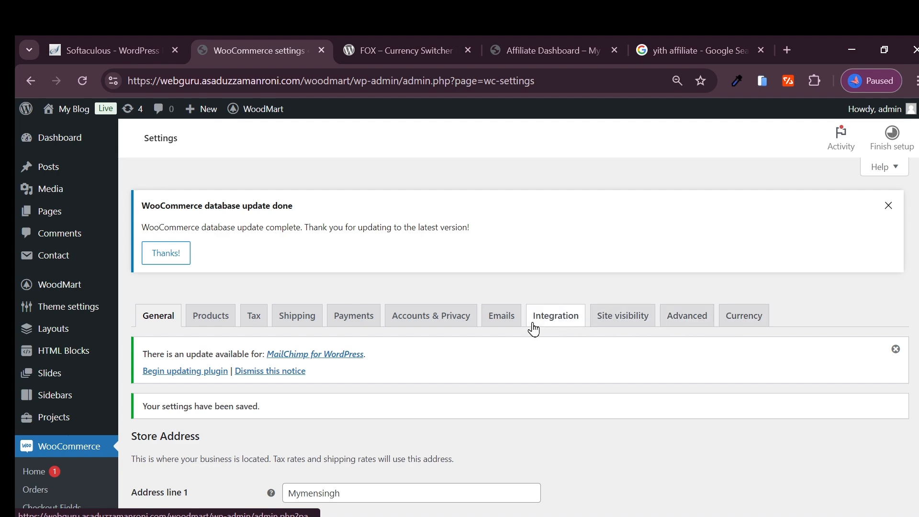
# - Open the page for adding new plugins and search the plugin directory for "coupon"
pyautogui.scroll(-6, 81, 391)
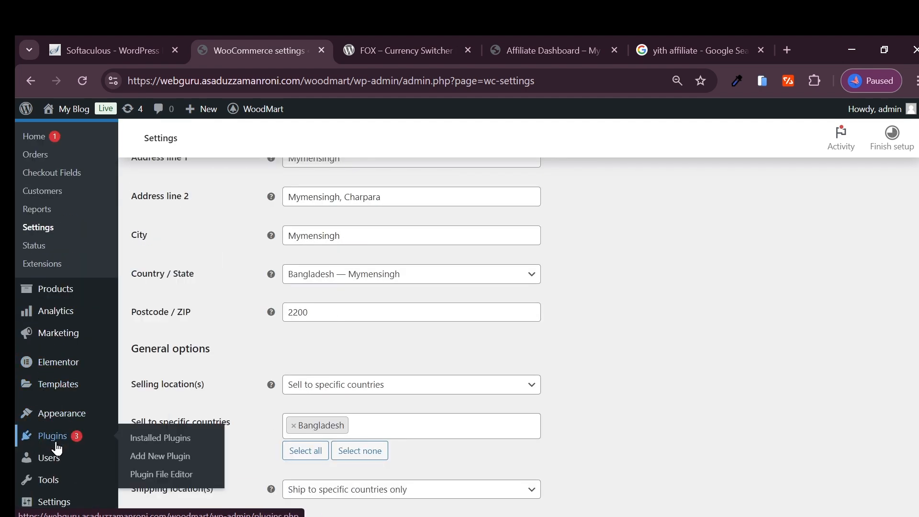
pyautogui.click(177, 455)
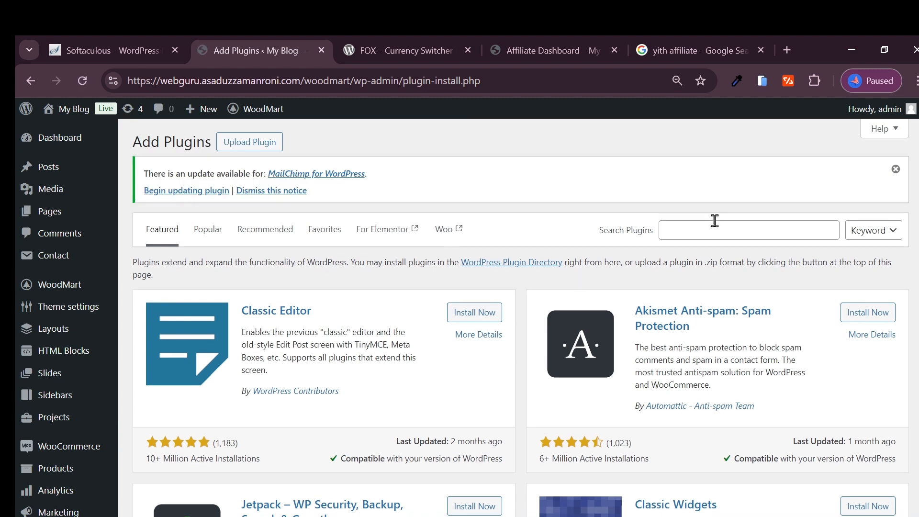
pyautogui.click(742, 227)
pyautogui.write('co')
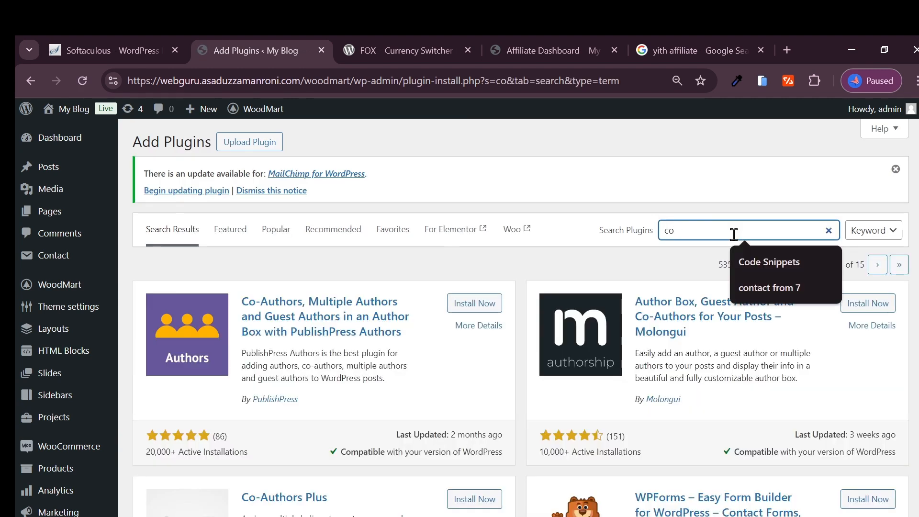
pyautogui.write('pon')
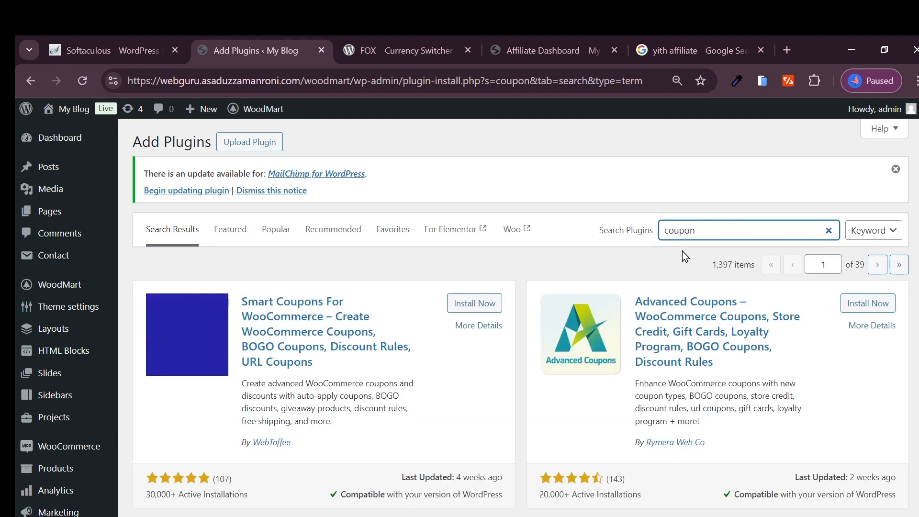
# - Install and activate the Smart Coupons For WooCommerce plugin by WebToffee, and locate it in the installed plugins list
pyautogui.click(475, 309)
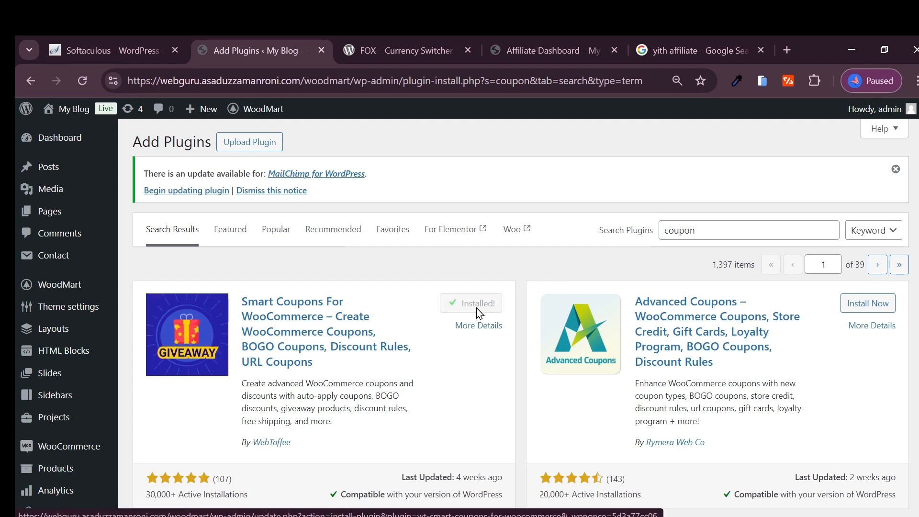
pyautogui.click(479, 303)
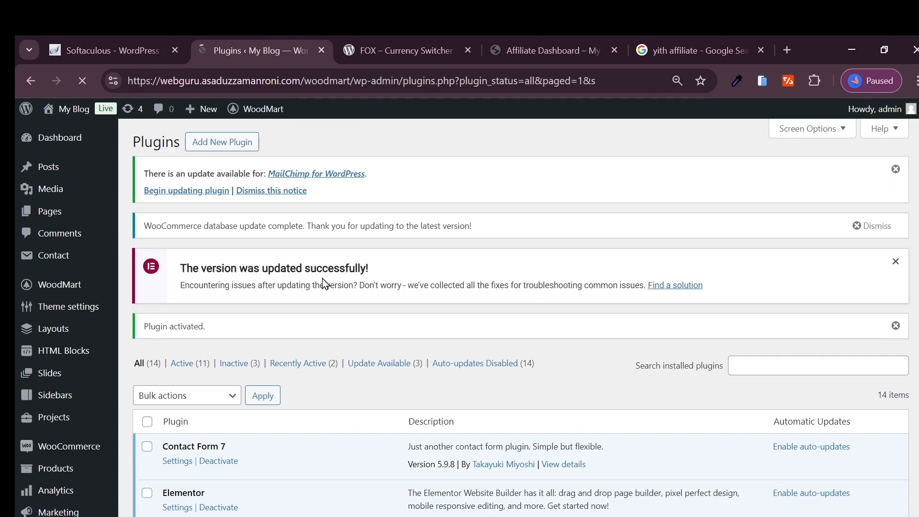
pyautogui.scroll(-5, 322, 282)
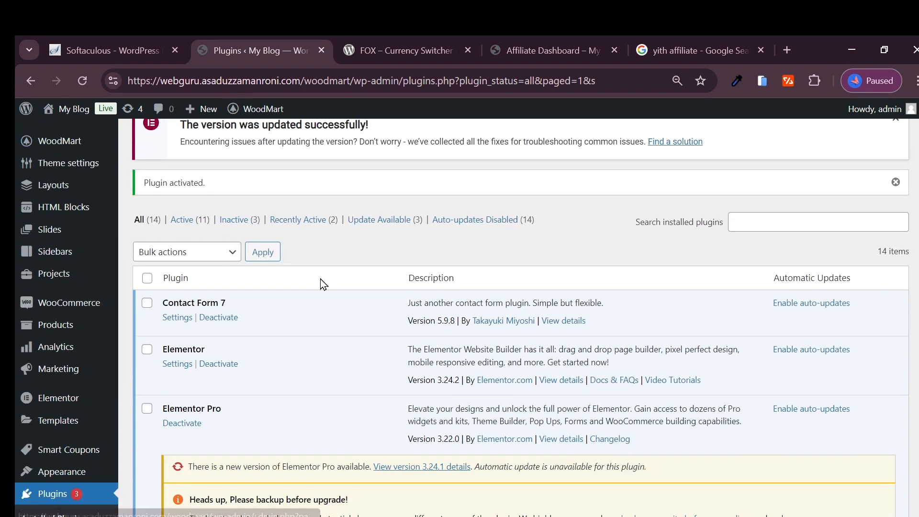
pyautogui.scroll(-9, 203, 301)
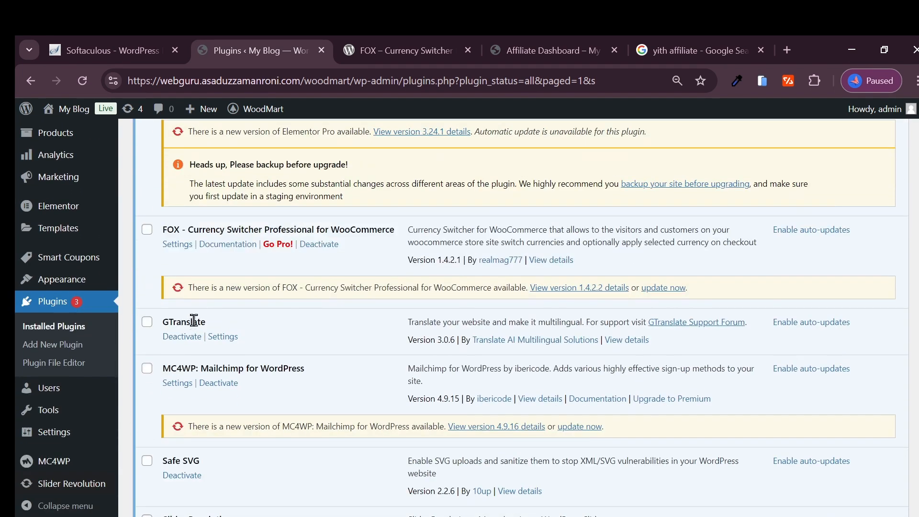
pyautogui.scroll(-2, 223, 287)
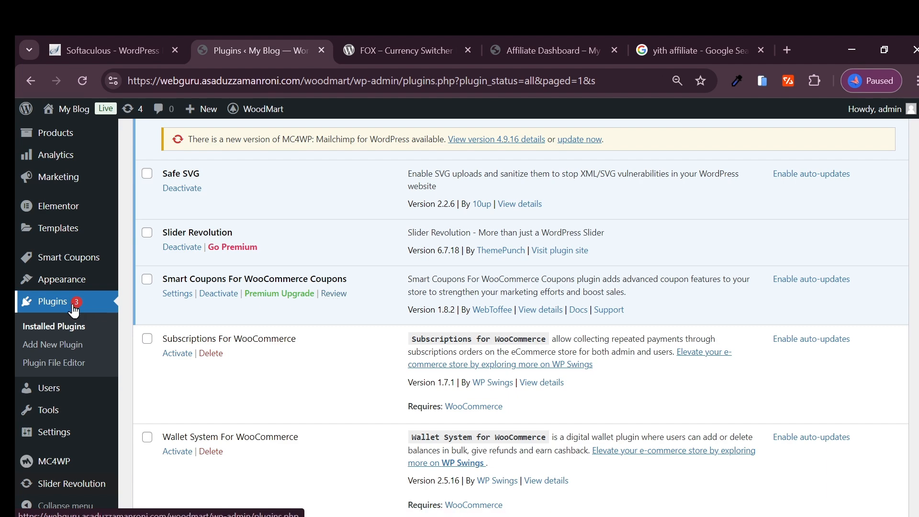
# - Open the list of all coupons from the Smart Coupons section
pyautogui.scroll(2, 58, 318)
pyautogui.moveTo(65, 210)
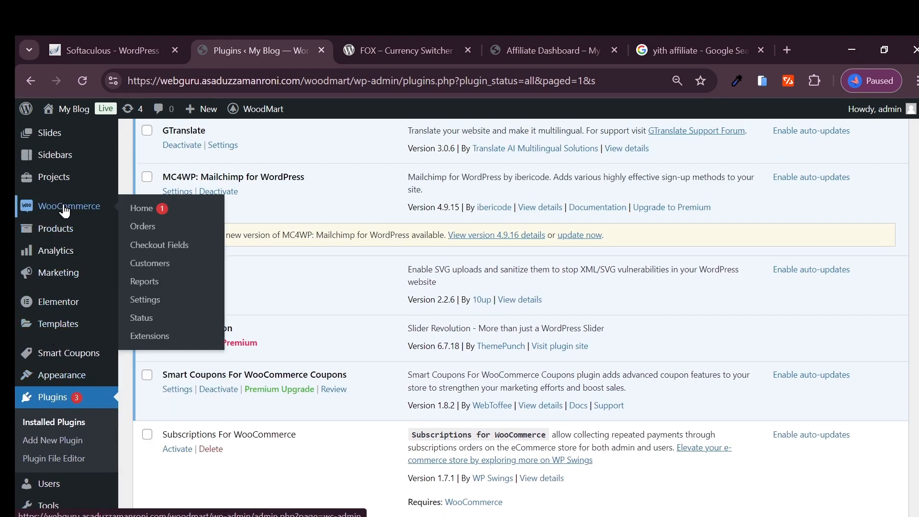
pyautogui.scroll(5, 62, 273)
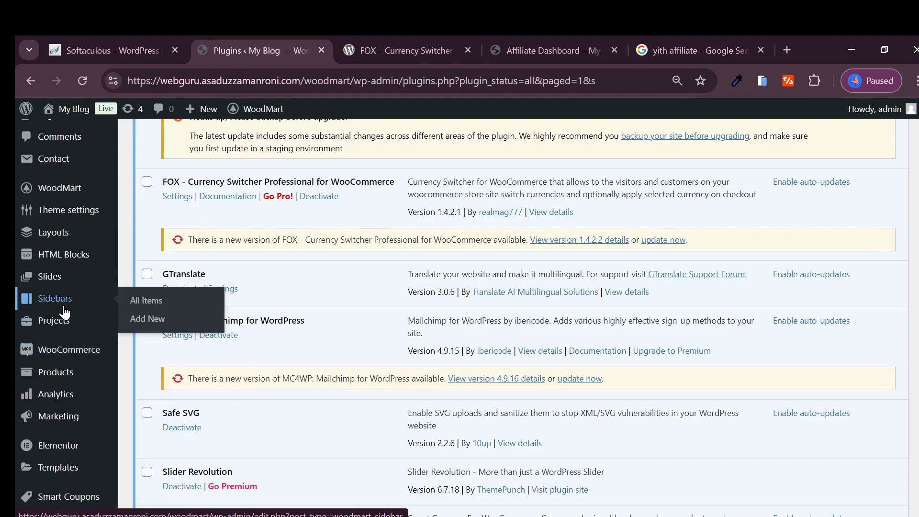
pyautogui.scroll(2, 62, 301)
pyautogui.scroll(-4, 48, 309)
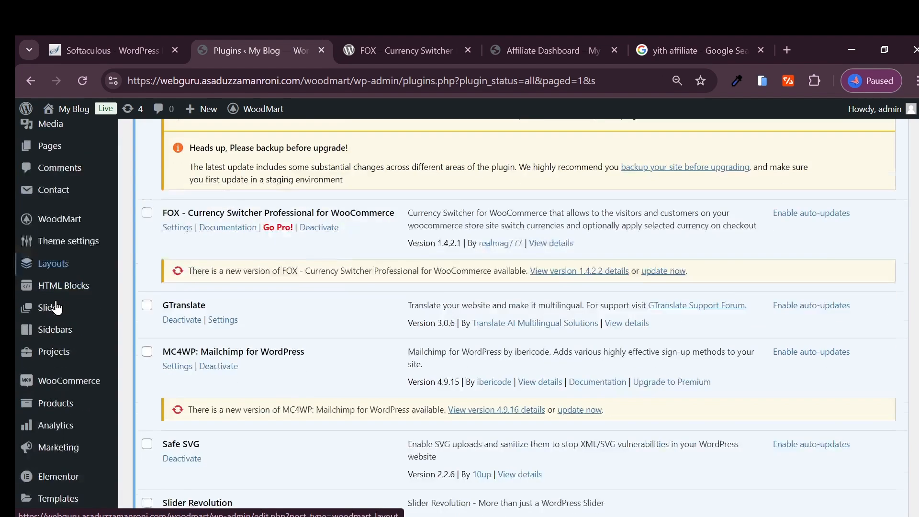
pyautogui.scroll(-8, 54, 326)
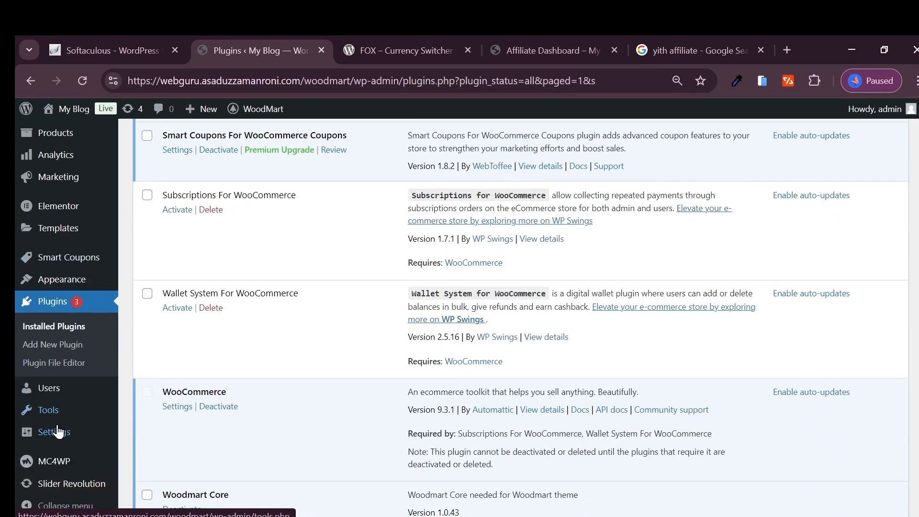
pyautogui.scroll(1, 51, 361)
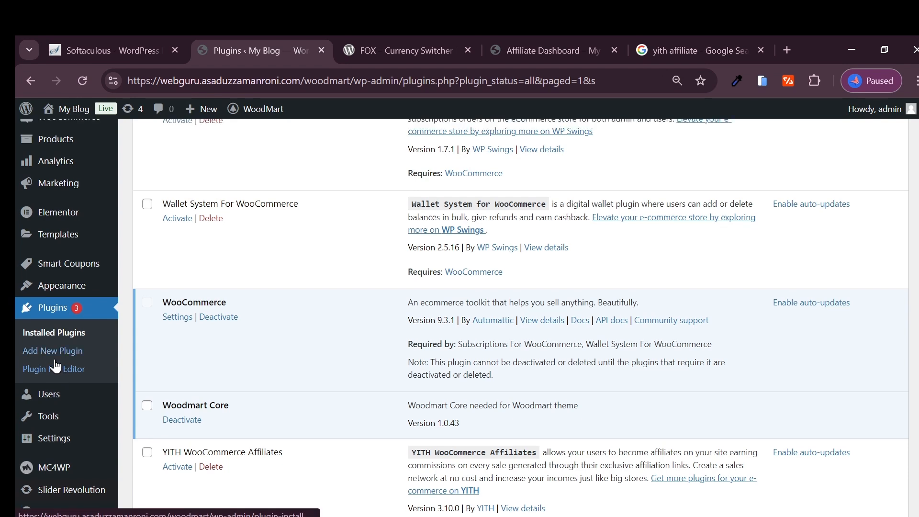
pyautogui.moveTo(53, 339)
pyautogui.scroll(2, 39, 293)
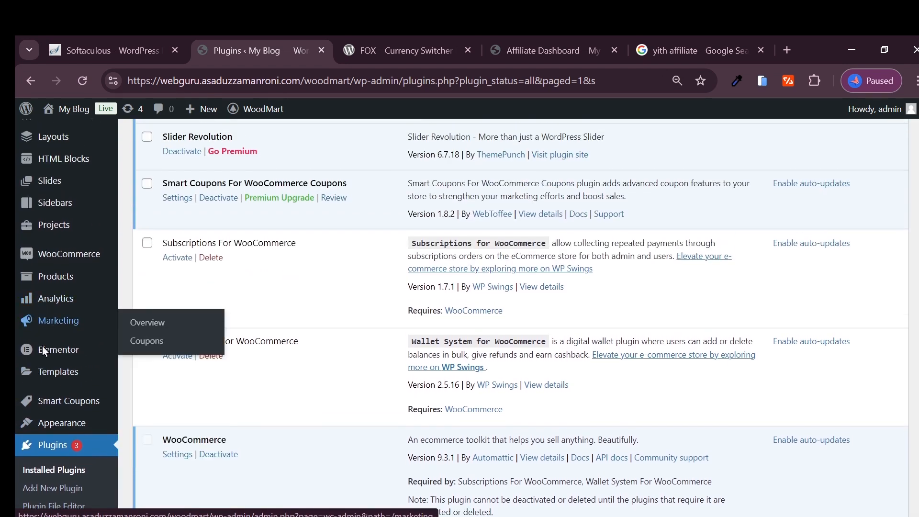
pyautogui.moveTo(52, 430)
pyautogui.moveTo(61, 406)
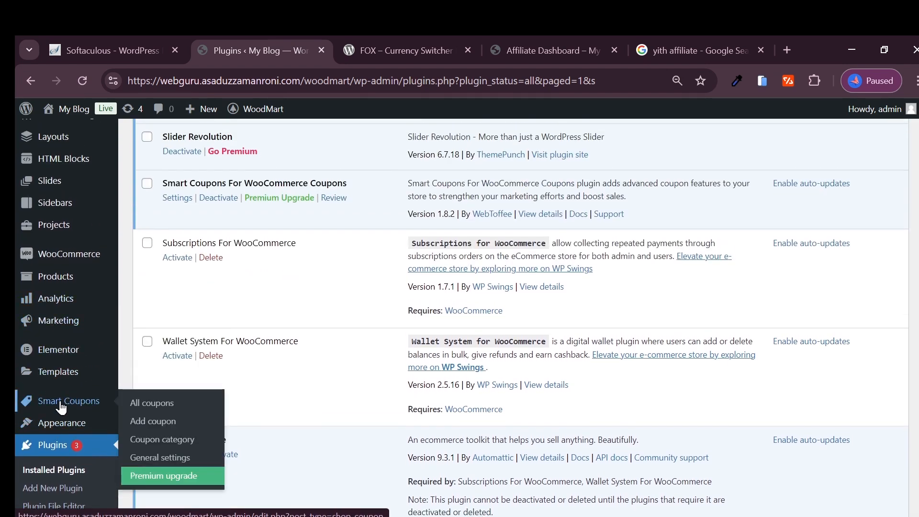
pyautogui.click(152, 403)
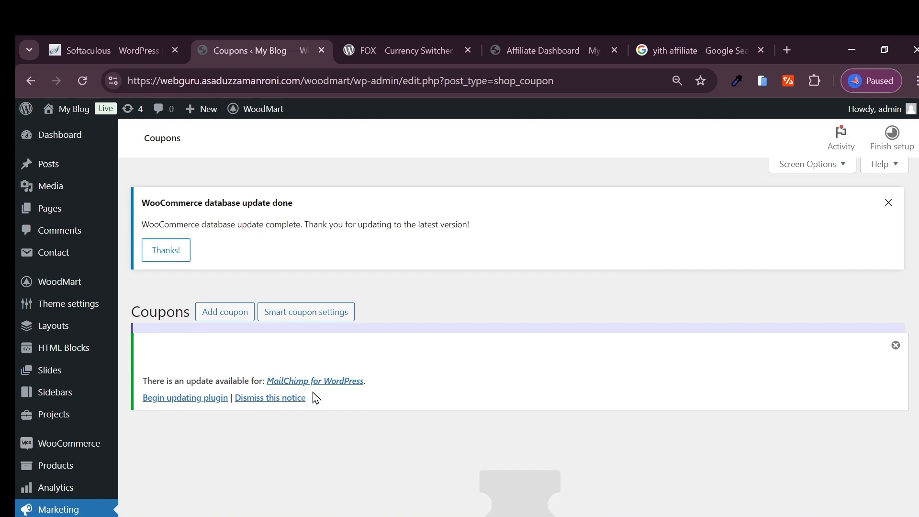
# - Start creating the store's first coupon from the empty Coupons page
pyautogui.scroll(-5, 429, 388)
pyautogui.scroll(-1, 455, 392)
pyautogui.scroll(-5, 466, 362)
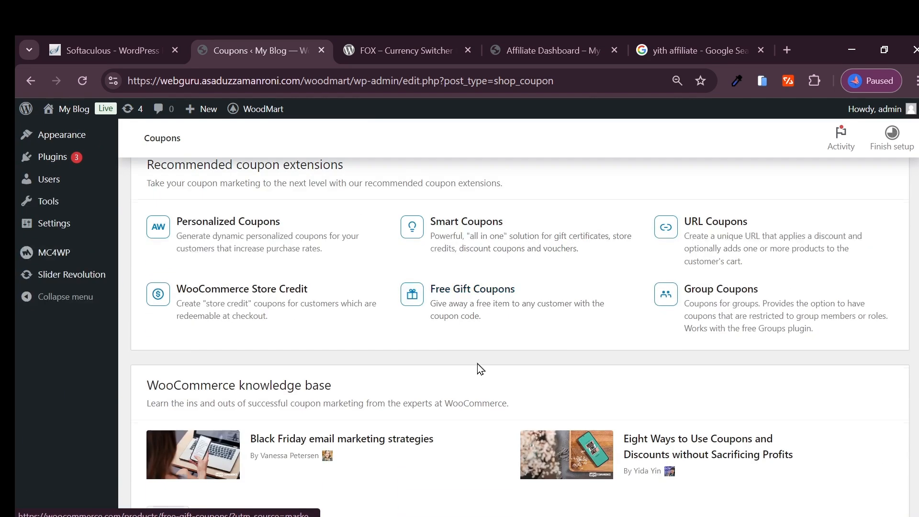
pyautogui.scroll(4, 478, 370)
pyautogui.click(462, 304)
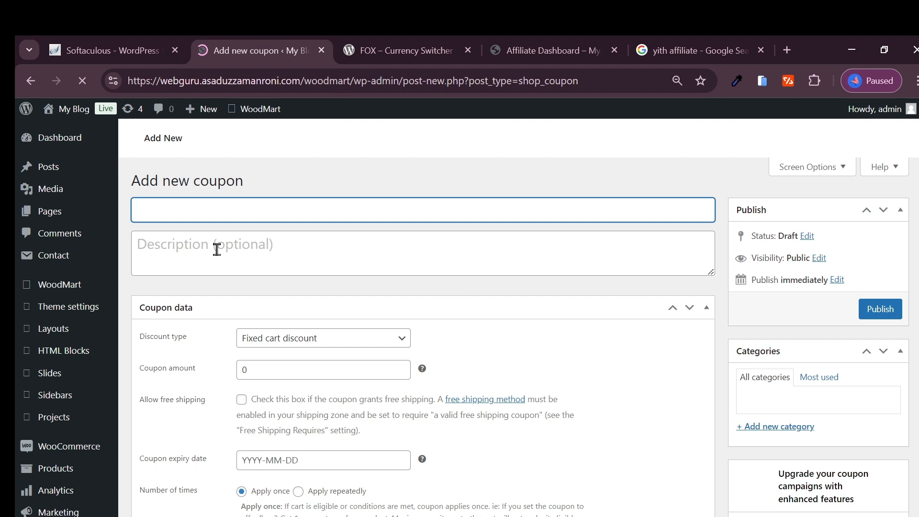
pyautogui.click(217, 249)
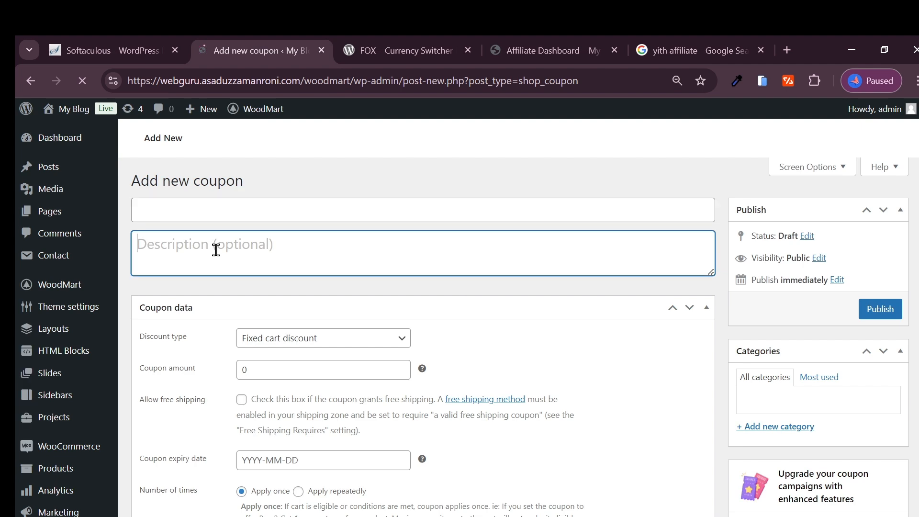
pyautogui.click(214, 209)
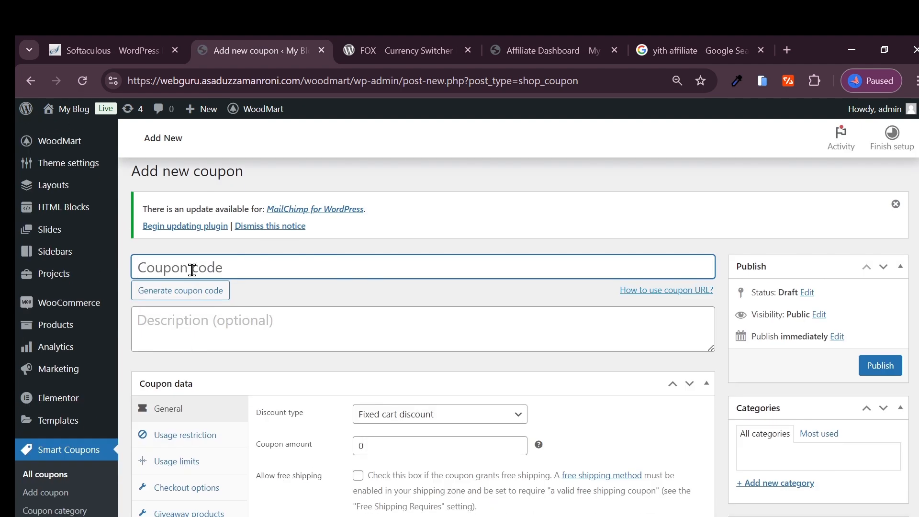
pyautogui.write('sdnflgjksdh')
pyautogui.press('BackSpace')
pyautogui.press('BackSpace')
pyautogui.press('BackSpace')
pyautogui.press('BackSpace')
pyautogui.press('BackSpace')
pyautogui.press('BackSpace')
pyautogui.press('BackSpace')
pyautogui.press('BackSpace')
pyautogui.press('BackSpace')
pyautogui.press('BackSpace')
pyautogui.write('R')
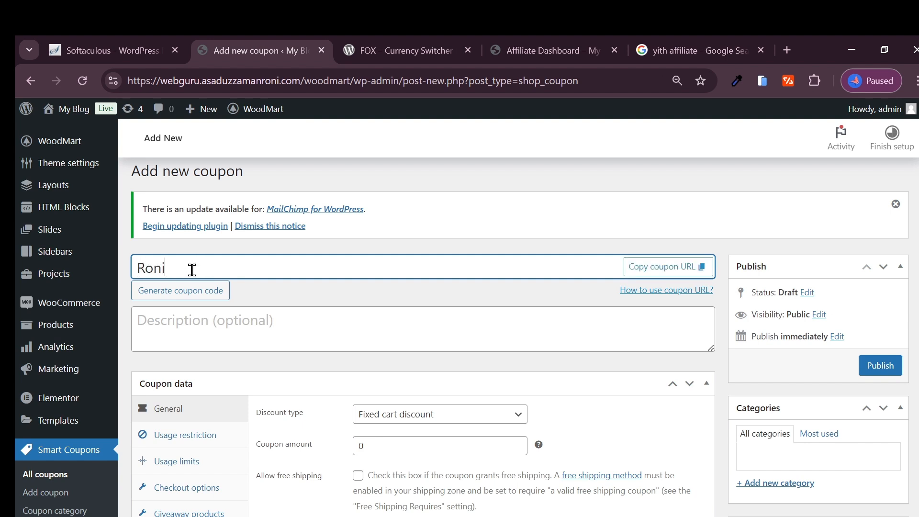
pyautogui.press('BackSpace')
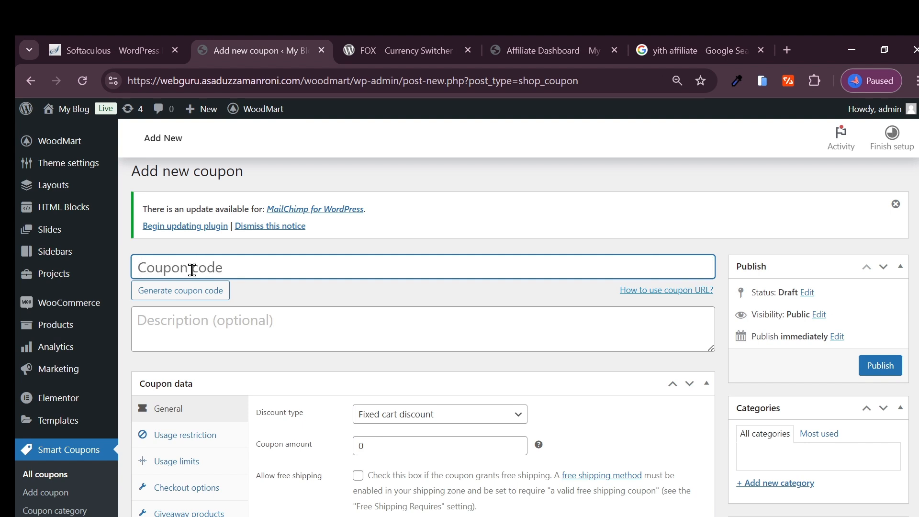
# - Set the new coupon's code to webexploer01 and leave its optional description empty
pyautogui.write('webexplorer01')
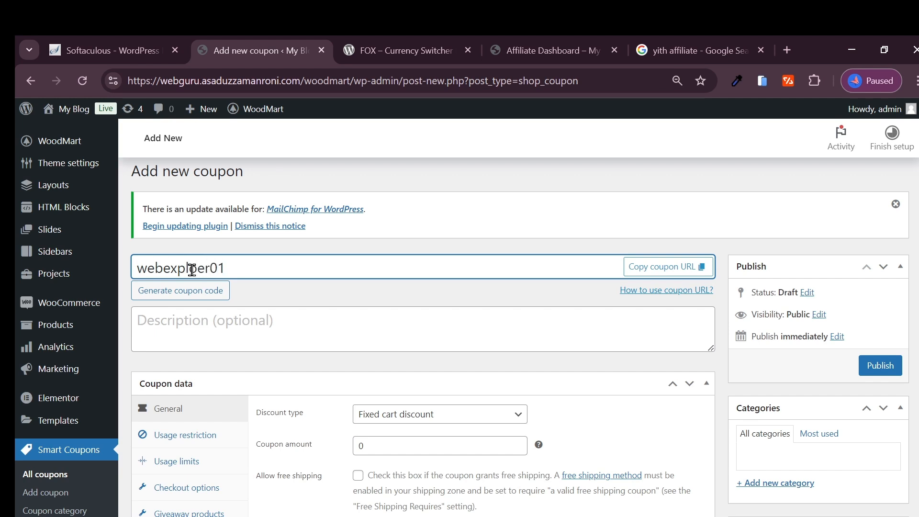
pyautogui.doubleClick(192, 270)
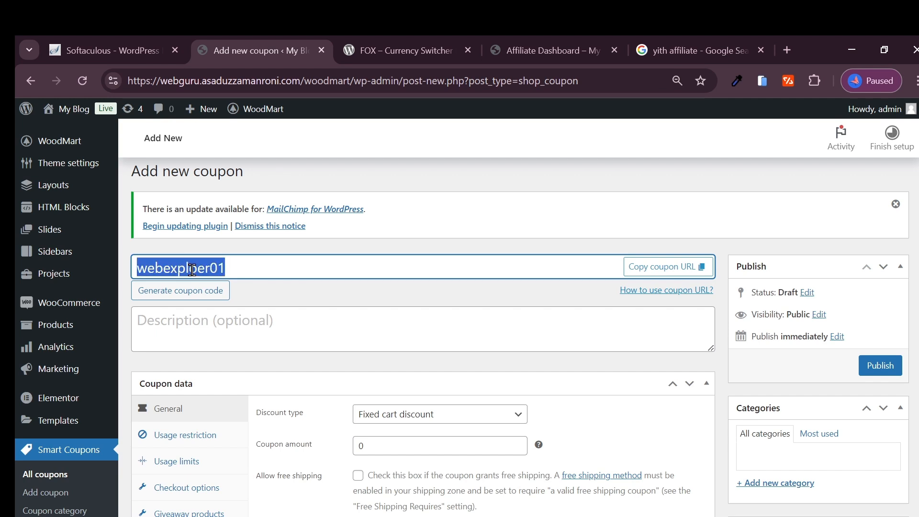
pyautogui.press('BackSpace')
pyautogui.write('webexploer01')
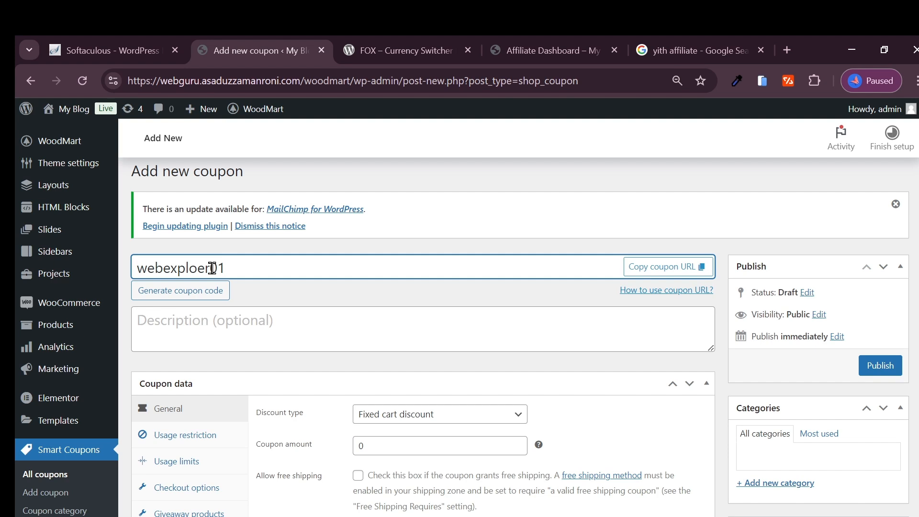
pyautogui.click(169, 324)
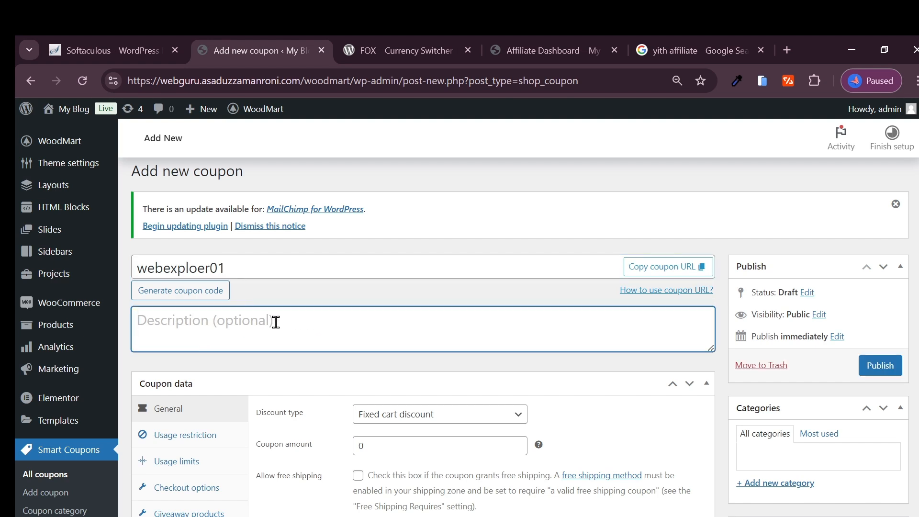
pyautogui.click(235, 266)
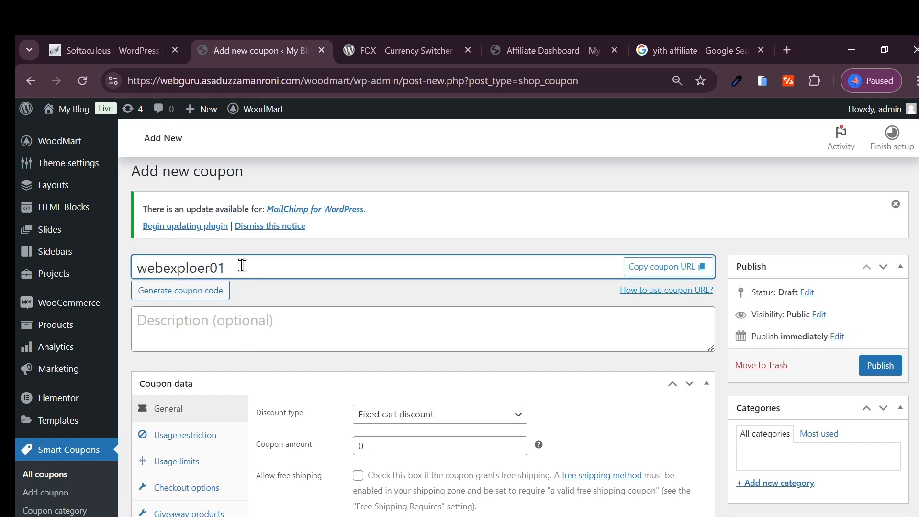
pyautogui.hotkey('ctrl', 'a')
pyautogui.click(266, 269)
pyautogui.click(351, 329)
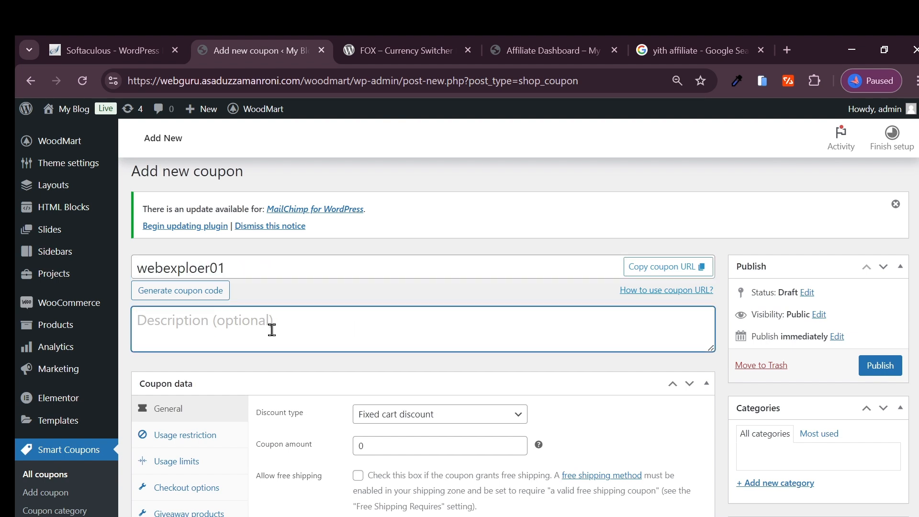
# - Set the coupon's discount type to Percentage discount and its coupon amount to 30
pyautogui.scroll(-3, 257, 323)
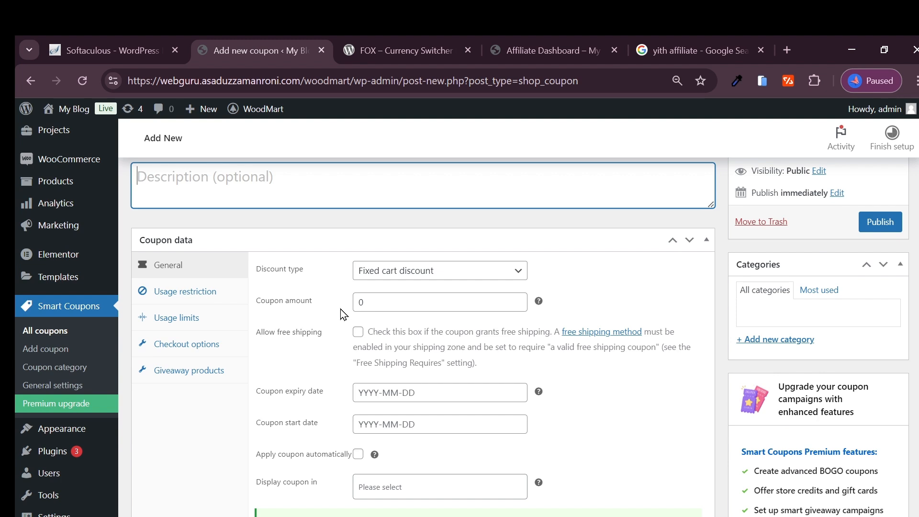
pyautogui.click(437, 271)
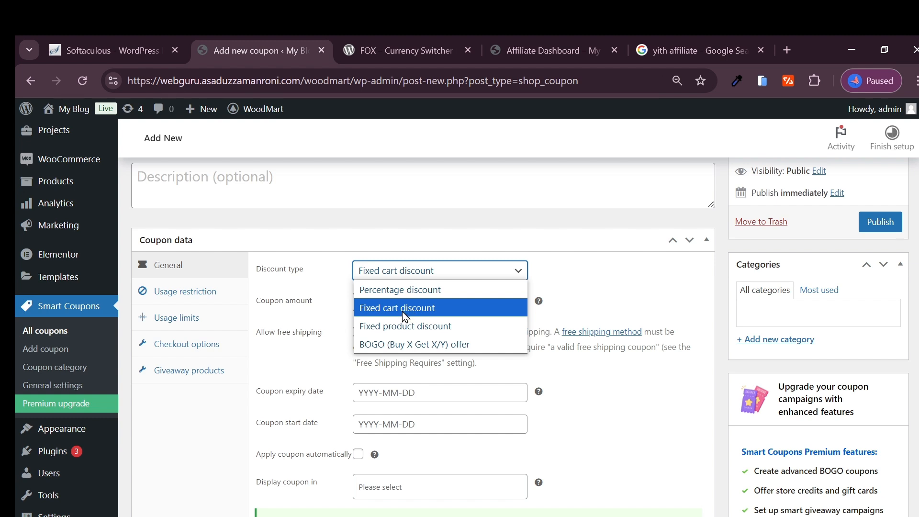
pyautogui.click(393, 291)
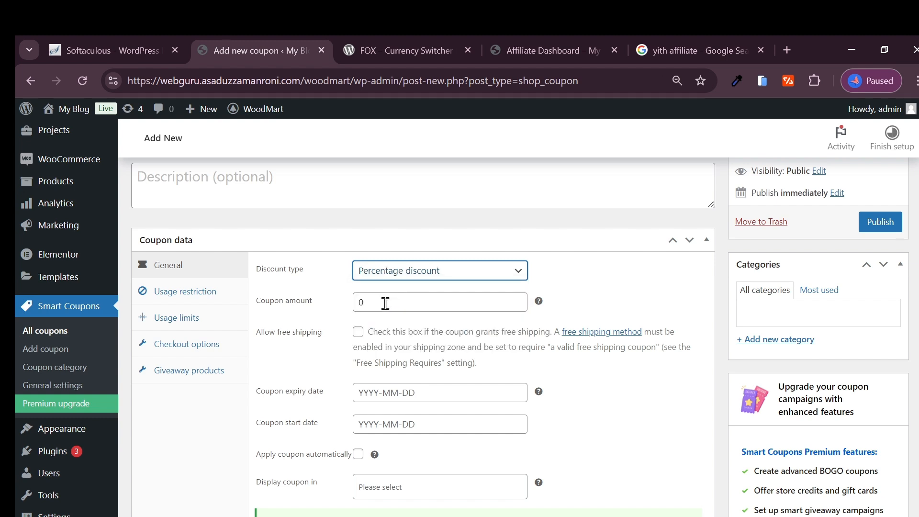
pyautogui.click(396, 272)
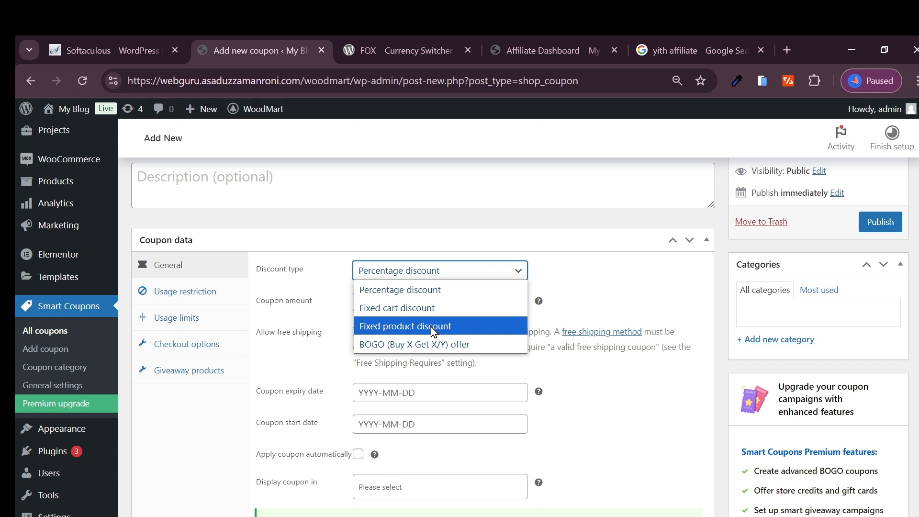
pyautogui.click(409, 294)
pyautogui.click(390, 303)
pyautogui.moveTo(390, 303); pyautogui.dragTo(329, 307)
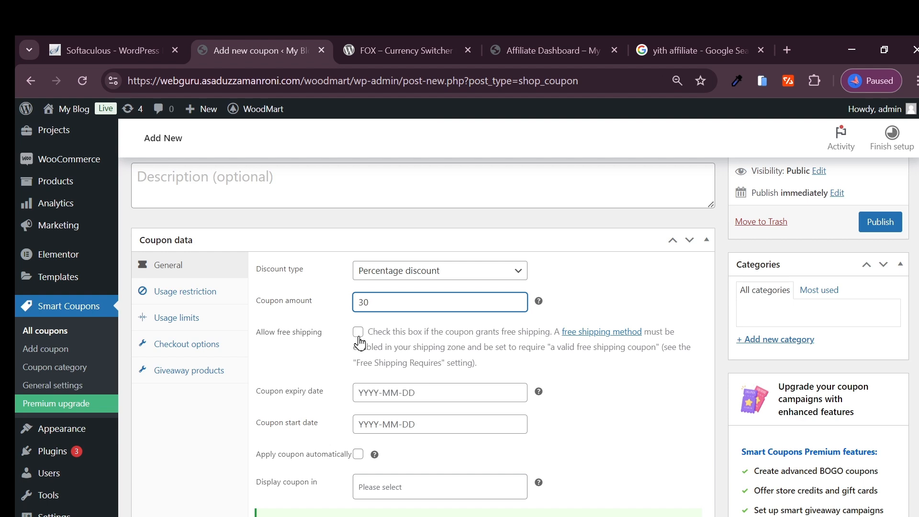
# - Review the coupon's free shipping, expiry date, start date and automatic application options, and the choices for where the coupon is displayed
pyautogui.scroll(-1, 360, 363)
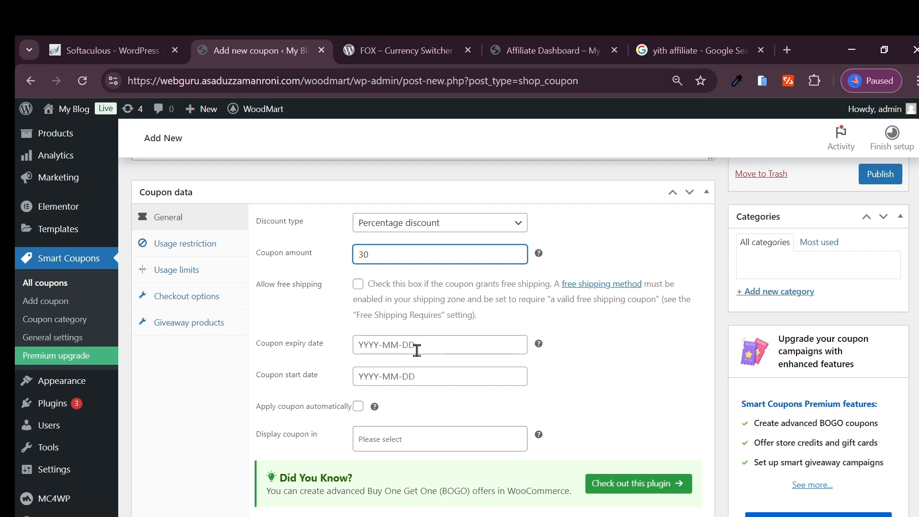
pyautogui.scroll(-2, 362, 370)
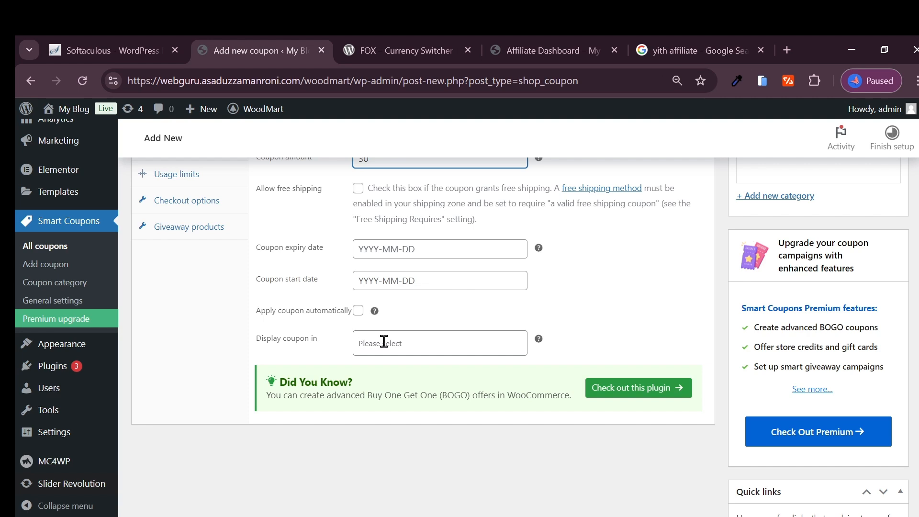
pyautogui.click(408, 344)
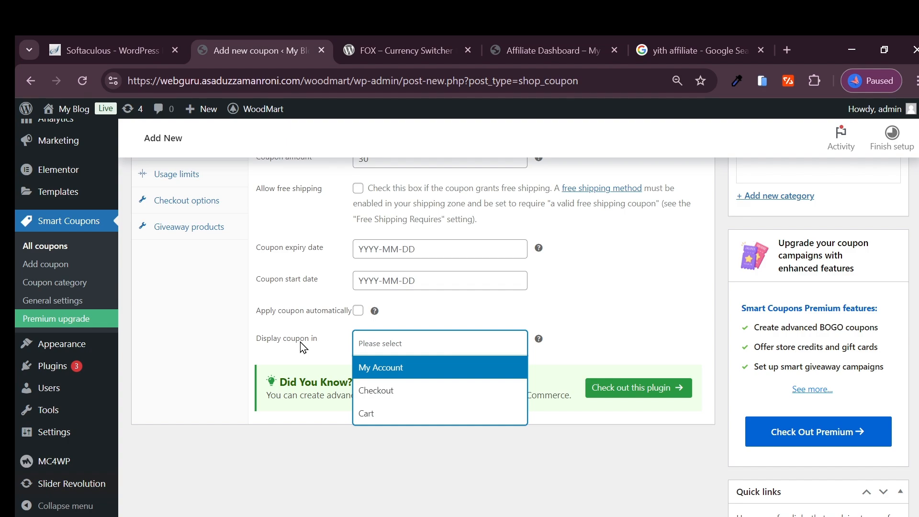
pyautogui.scroll(-2, 304, 349)
pyautogui.scroll(5, 347, 343)
pyautogui.scroll(-12, 576, 349)
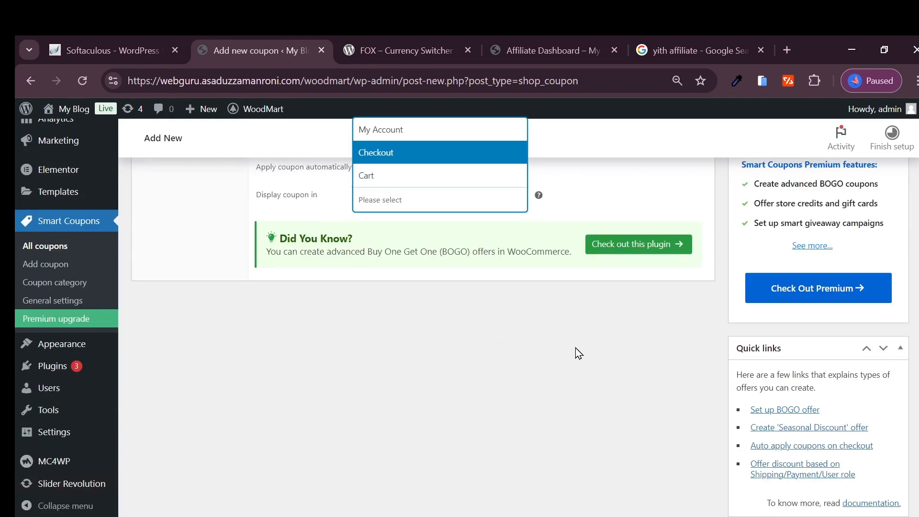
# - Publish the webexploer01 coupon
pyautogui.scroll(15, 538, 359)
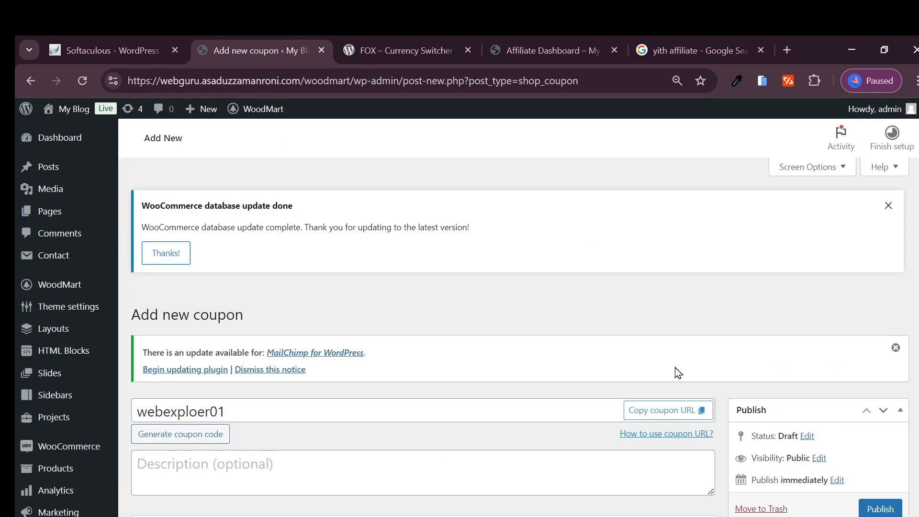
pyautogui.scroll(-3, 766, 407)
pyautogui.click(879, 318)
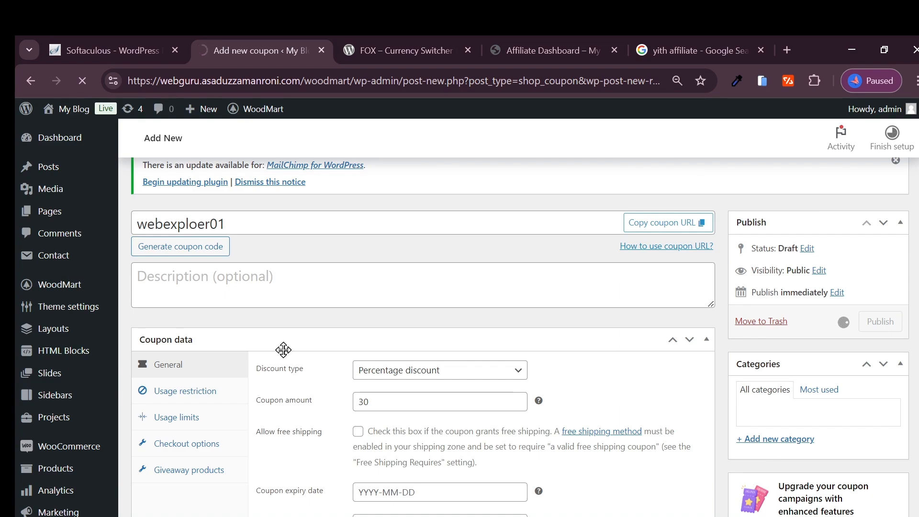
# - Look over the published coupon's general data and open its usage restriction settings
pyautogui.scroll(-6, 262, 386)
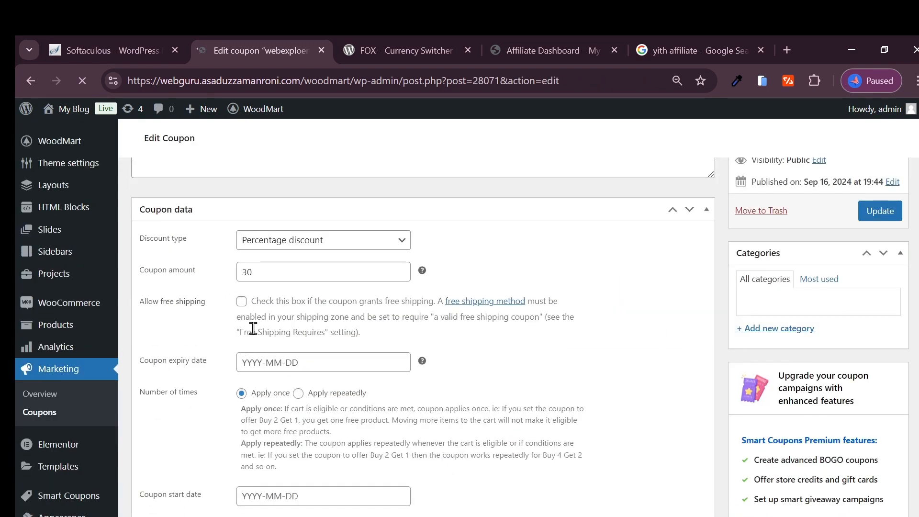
pyautogui.scroll(-10, 317, 342)
pyautogui.scroll(15, 314, 348)
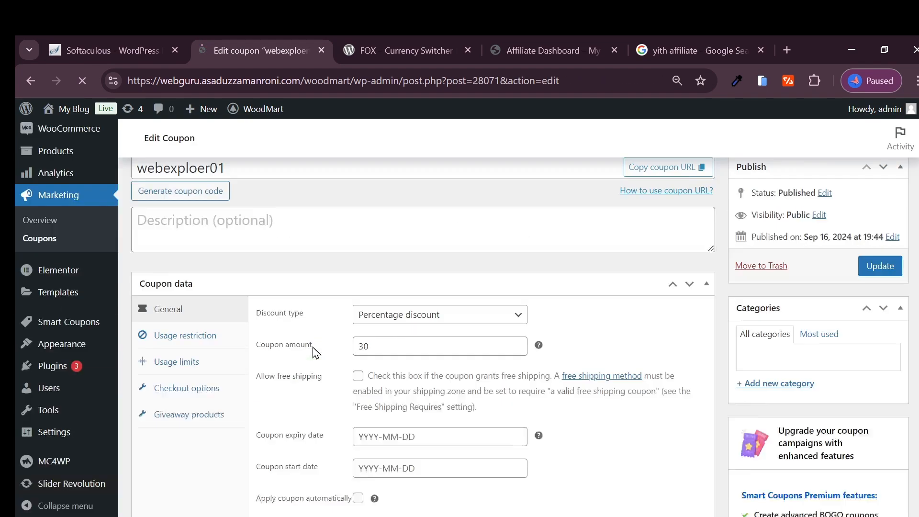
pyautogui.scroll(-3, 312, 347)
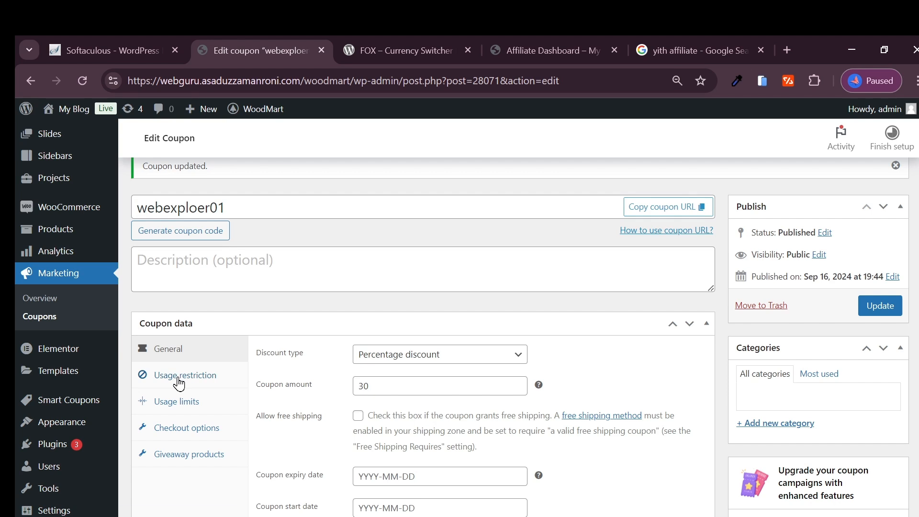
pyautogui.click(179, 382)
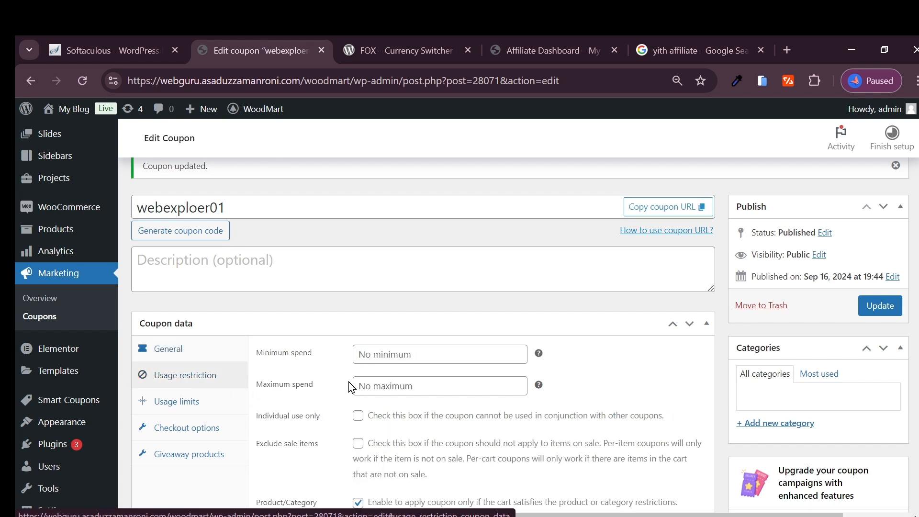
# - Review the coupon's spend limits, individual use, sale item exclusion, and product and quantity restriction options
pyautogui.click(396, 353)
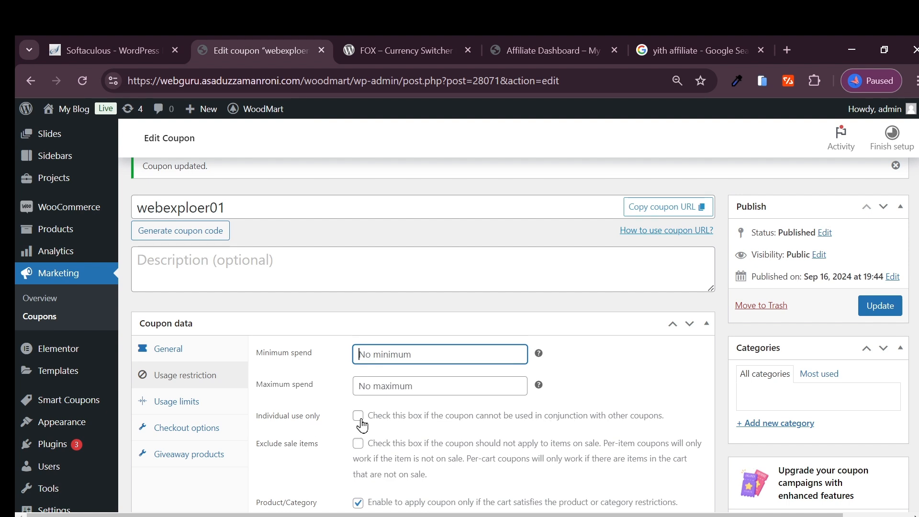
pyautogui.scroll(-2, 360, 421)
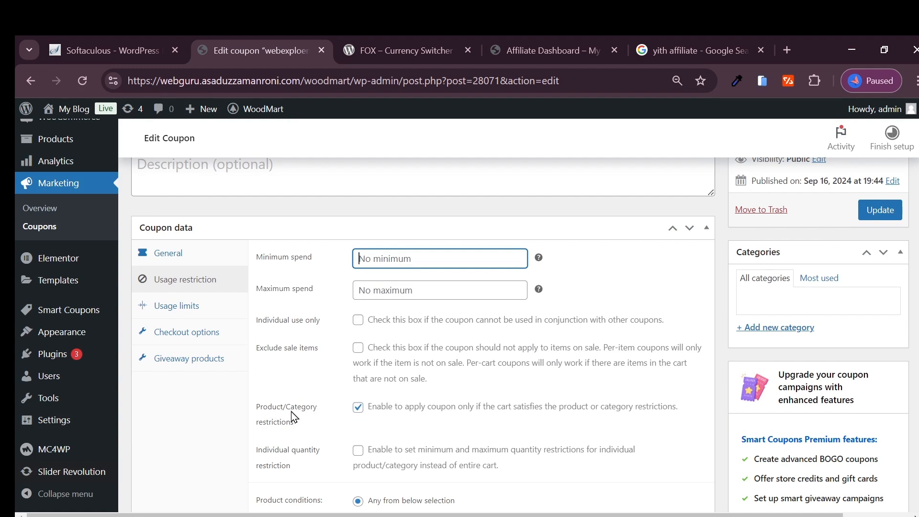
pyautogui.scroll(-2, 295, 431)
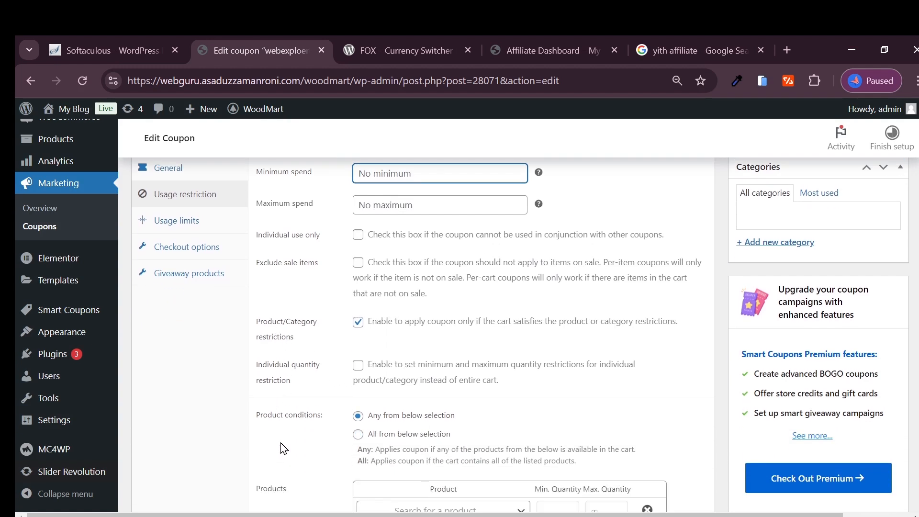
pyautogui.scroll(-1, 285, 386)
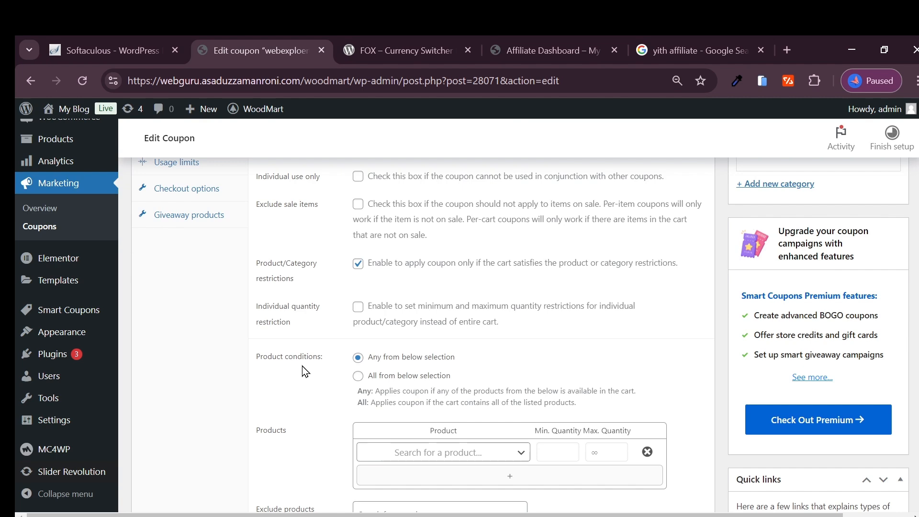
pyautogui.scroll(-2, 335, 393)
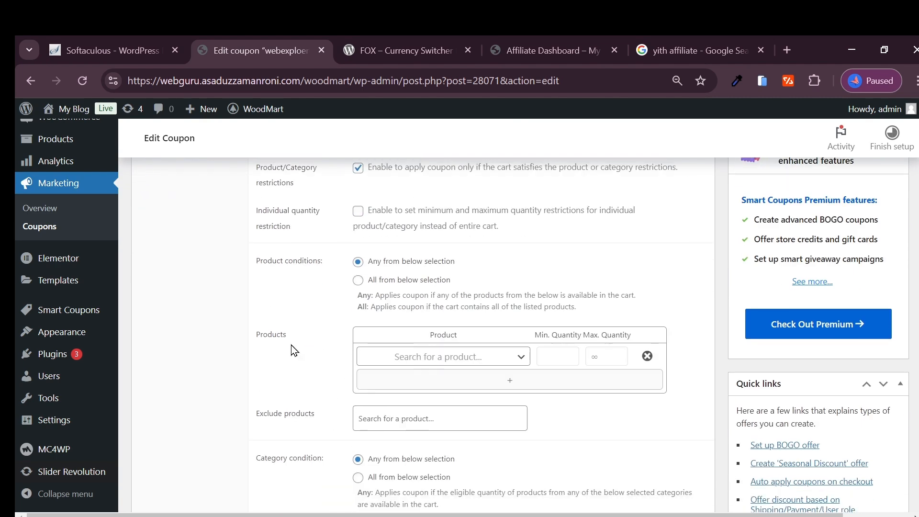
# - Add a second row to the coupon's product restriction table and remove it
pyautogui.click(452, 361)
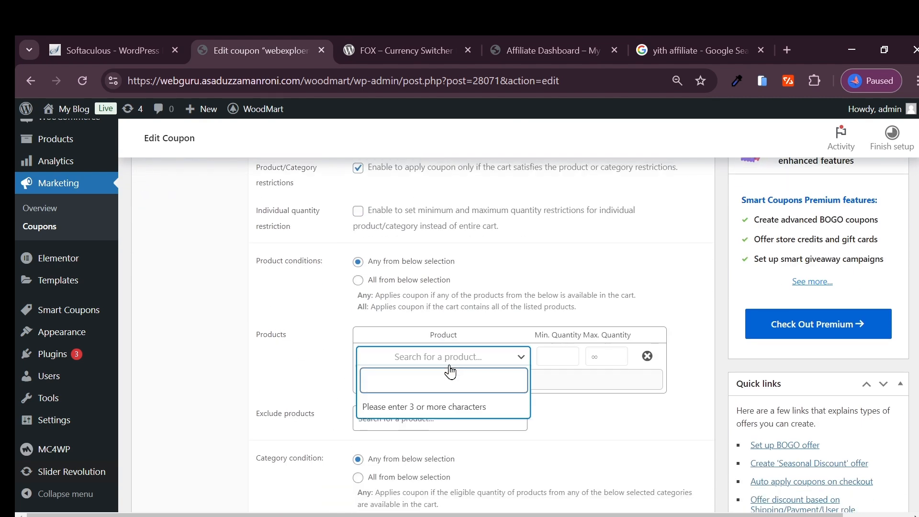
pyautogui.click(317, 347)
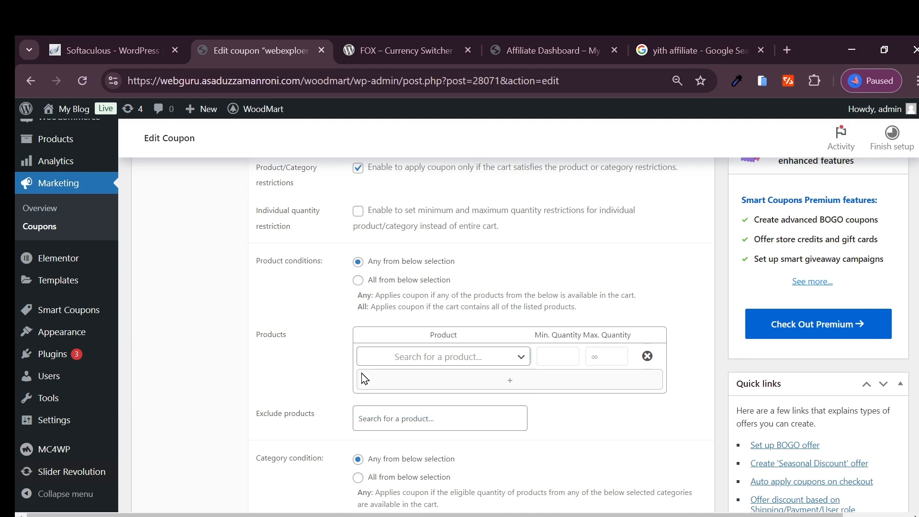
pyautogui.click(490, 388)
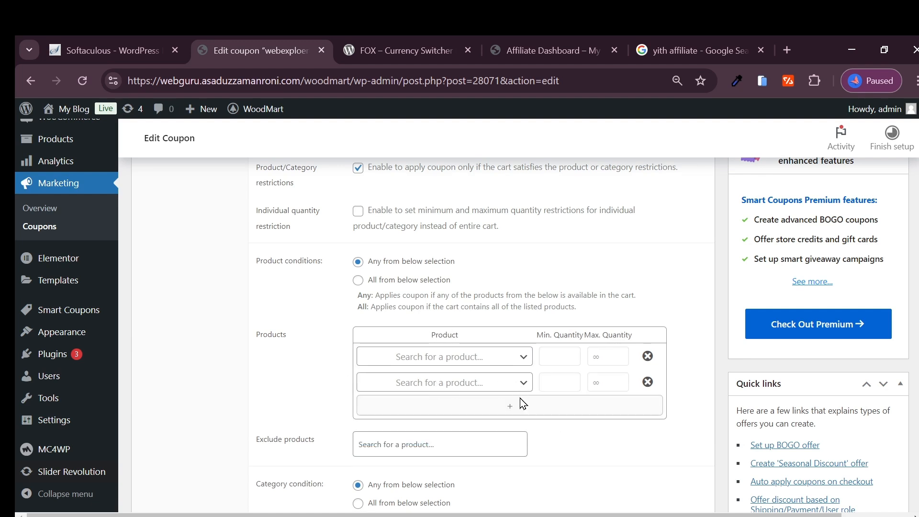
pyautogui.click(648, 382)
# - Open the coupon's product search, then close the FOX Currency Switcher page and switch to the storefront page
pyautogui.click(436, 363)
pyautogui.click(406, 51)
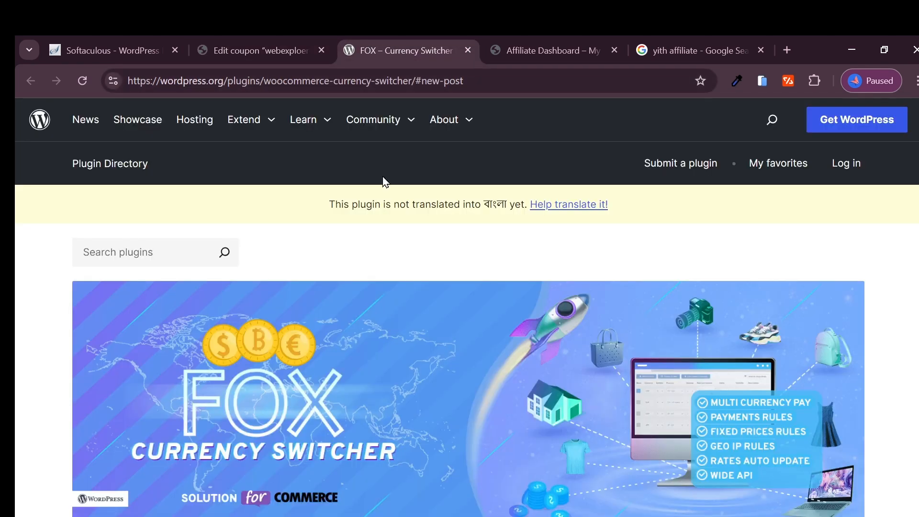
pyautogui.click(468, 49)
pyautogui.click(383, 50)
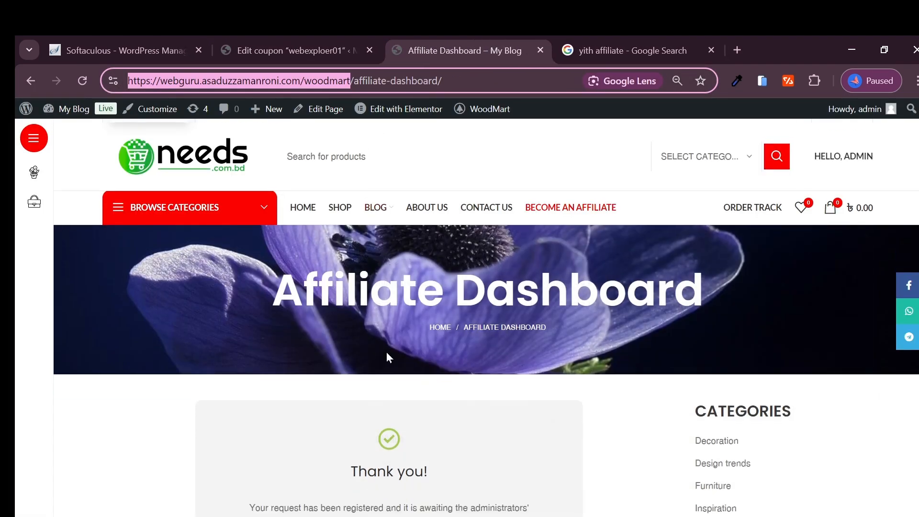
# - Go to the store's home page and open the Classic wooden chair product
pyautogui.scroll(-10, 387, 359)
pyautogui.scroll(-5, 462, 384)
pyautogui.scroll(20, 404, 359)
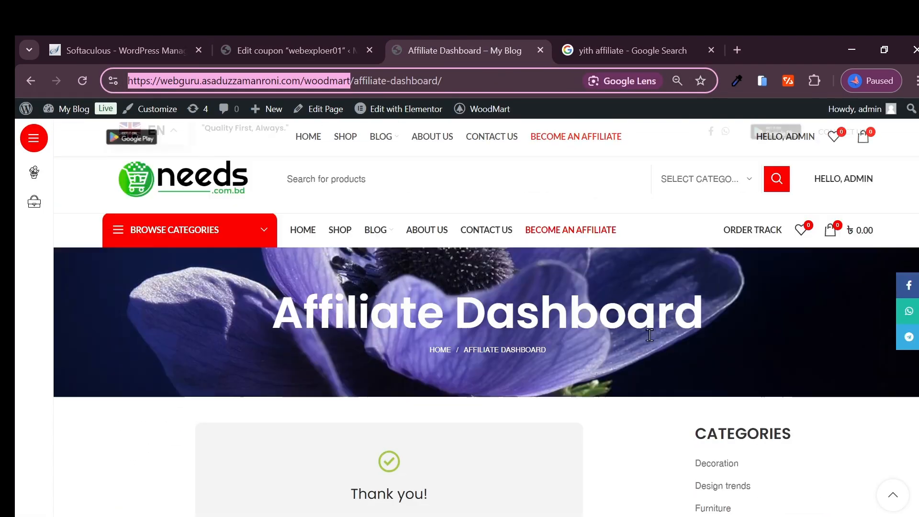
pyautogui.click(304, 232)
pyautogui.scroll(-8, 297, 366)
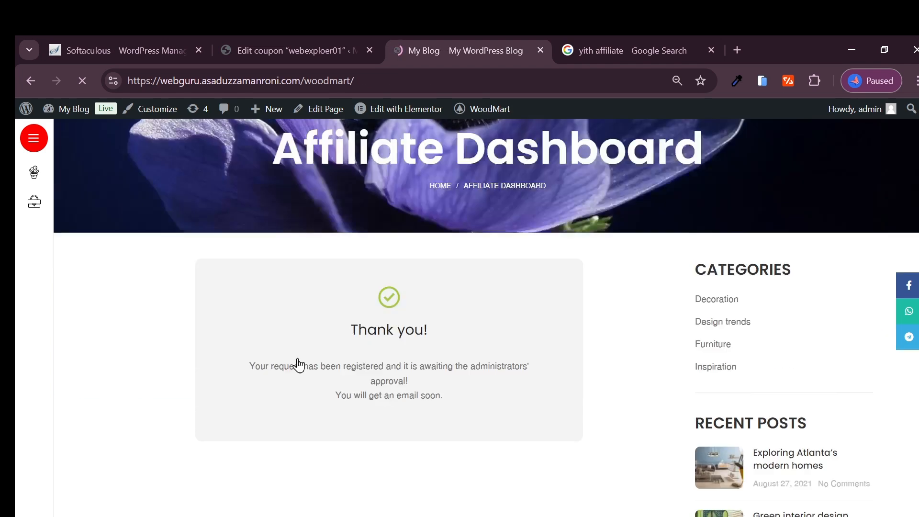
pyautogui.scroll(-10, 318, 347)
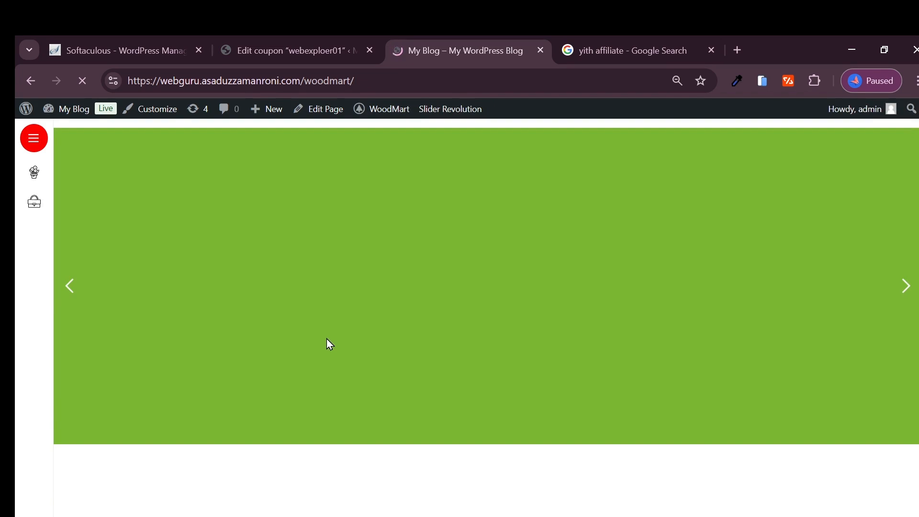
pyautogui.scroll(-15, 332, 348)
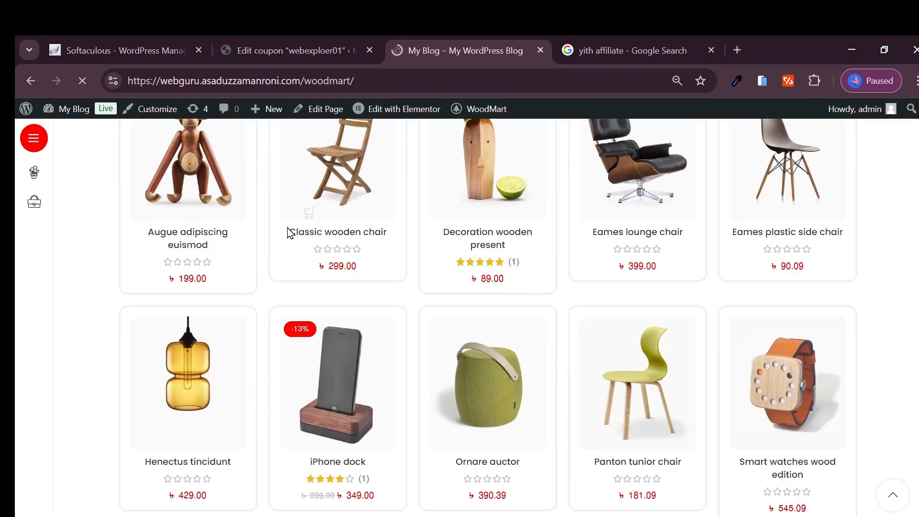
pyautogui.click(329, 175)
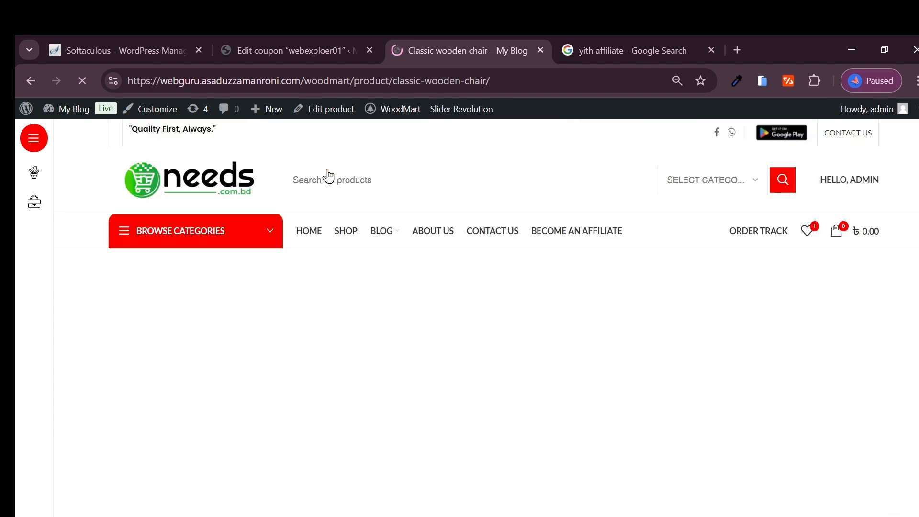
# - Try to find the Classic wooden chair in the coupon's product search using its page URL, then clear the search
pyautogui.click(287, 81)
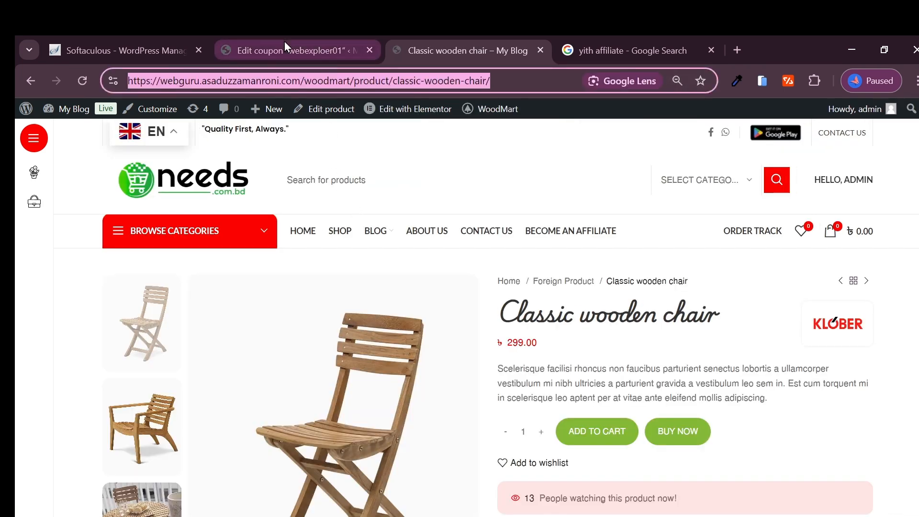
pyautogui.click(285, 48)
pyautogui.hotkey('ctrl', 'v')
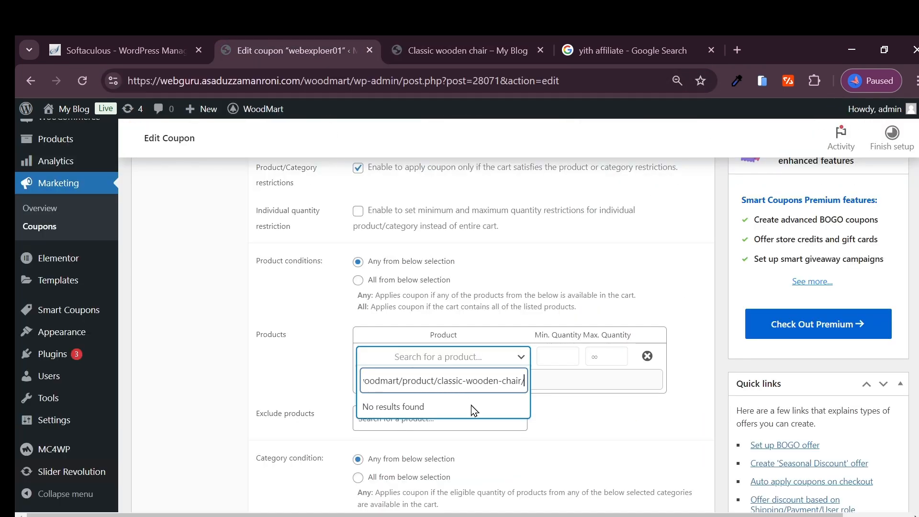
pyautogui.tripleClick(461, 383)
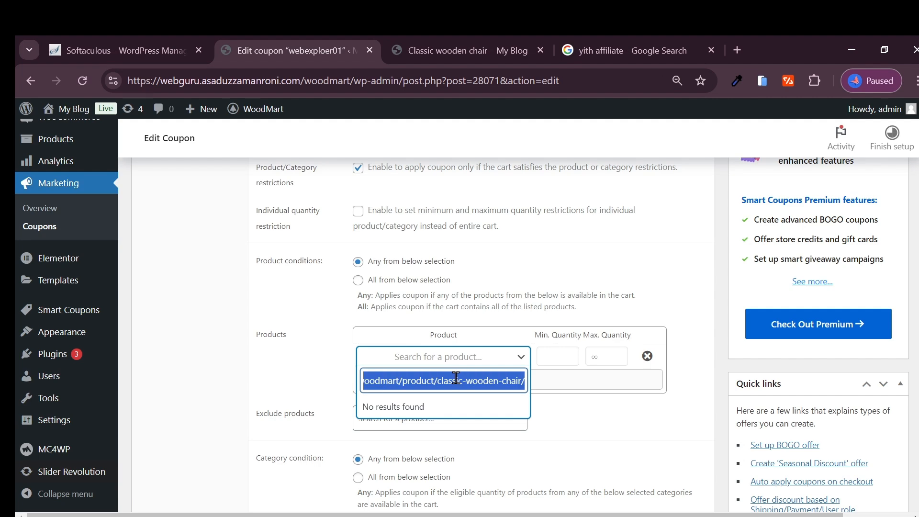
pyautogui.press('BackSpace')
# - Copy the product name Classic wooden chair from its store page and add that product to the coupon's product restrictions
pyautogui.click(421, 51)
pyautogui.scroll(-3, 479, 287)
pyautogui.scroll(3, 478, 287)
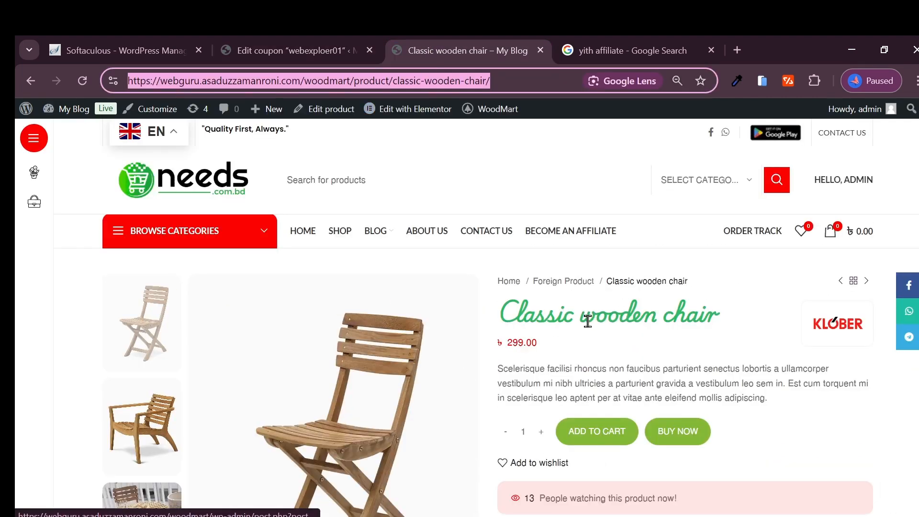
pyautogui.tripleClick(585, 316)
pyautogui.hotkey('ctrl', 'c')
pyautogui.click(281, 80)
pyautogui.hotkey('ctrl', 'v')
pyautogui.hotkey('ctrl', 'a')
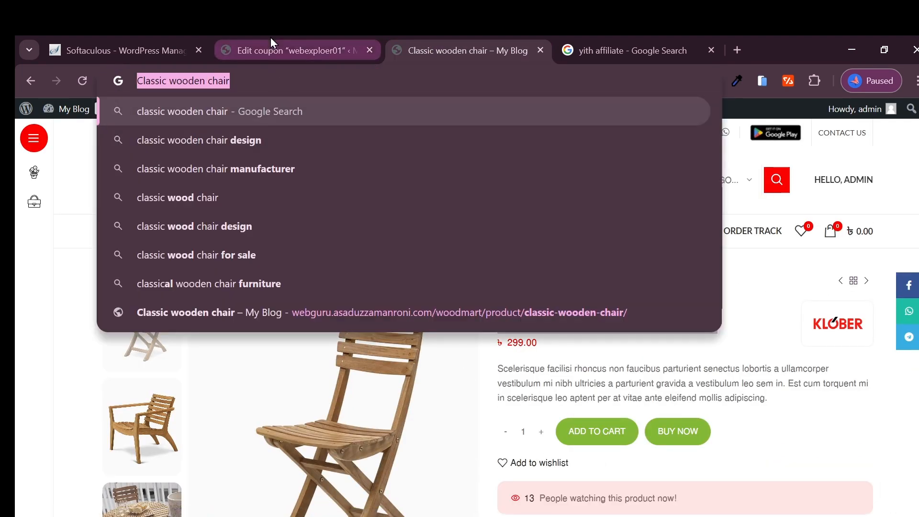
pyautogui.click(288, 50)
pyautogui.hotkey('ctrl', 'v')
pyautogui.click(426, 410)
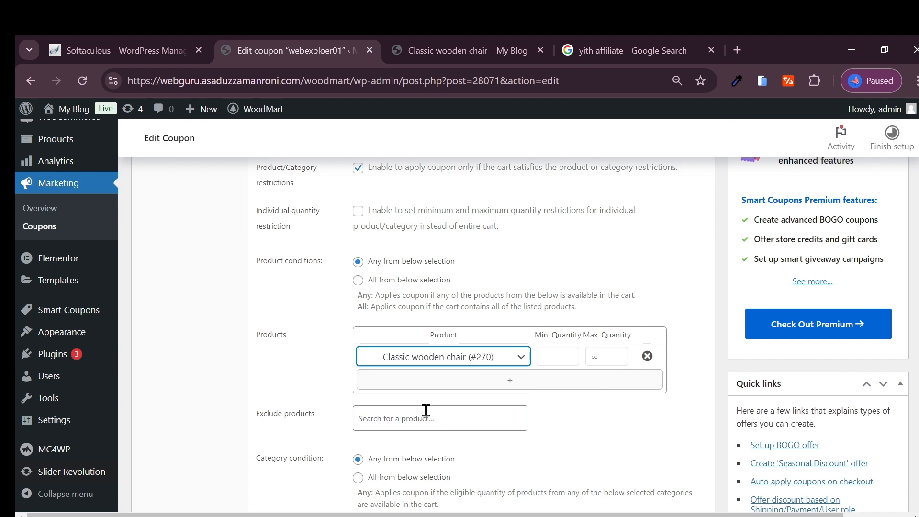
# - Try to add Classic wooden chair to the coupon's excluded products
pyautogui.click(549, 355)
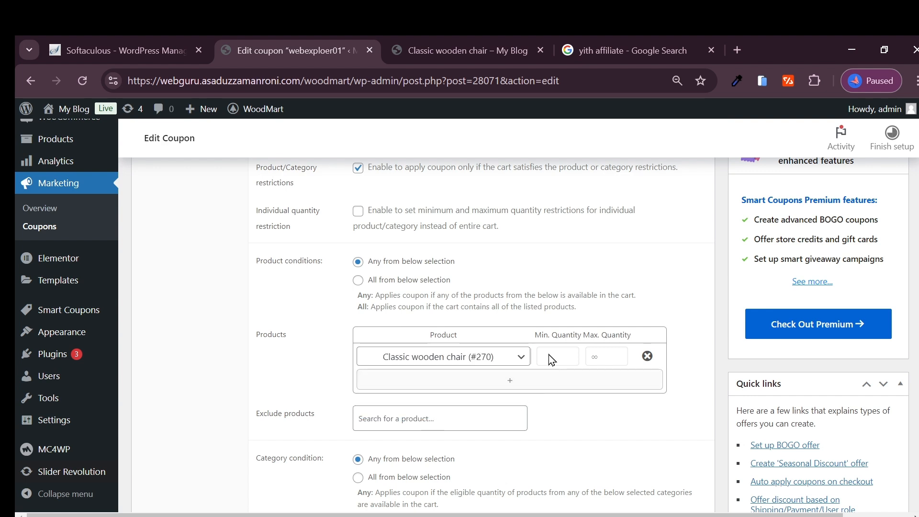
pyautogui.scroll(-1, 403, 372)
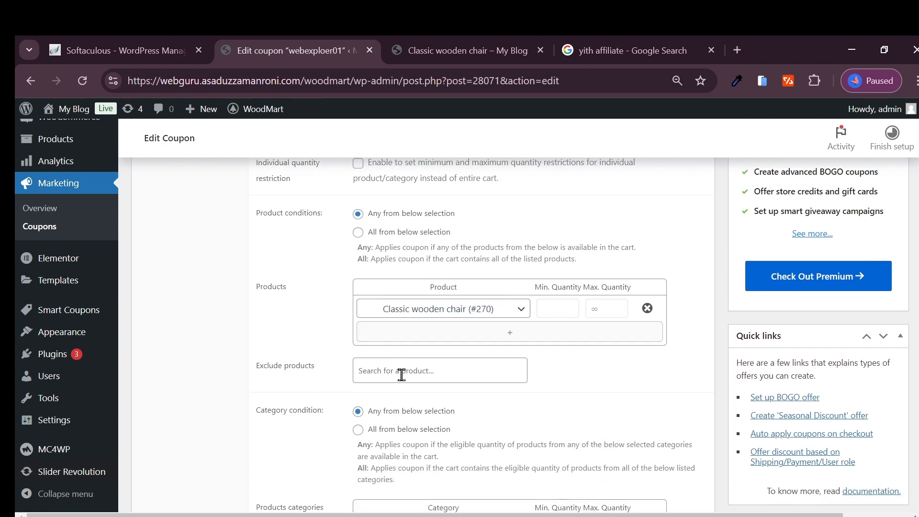
pyautogui.scroll(-1, 335, 392)
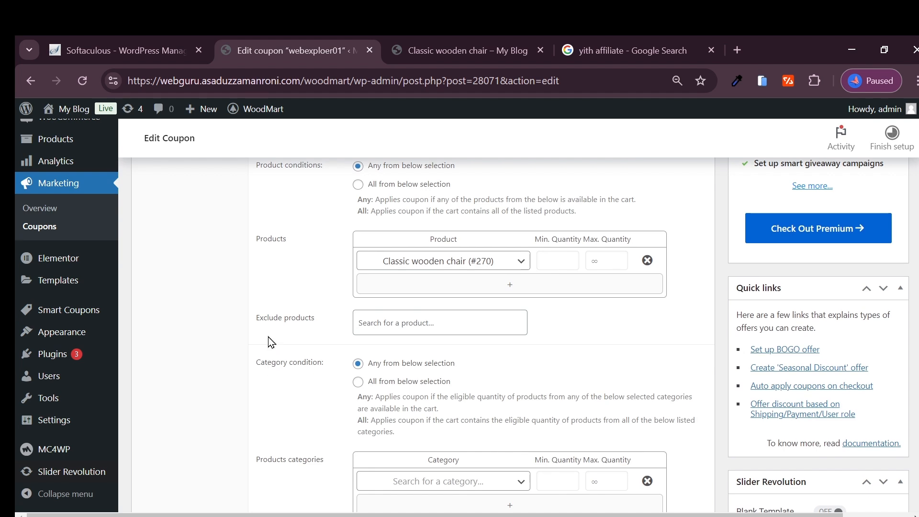
pyautogui.click(432, 326)
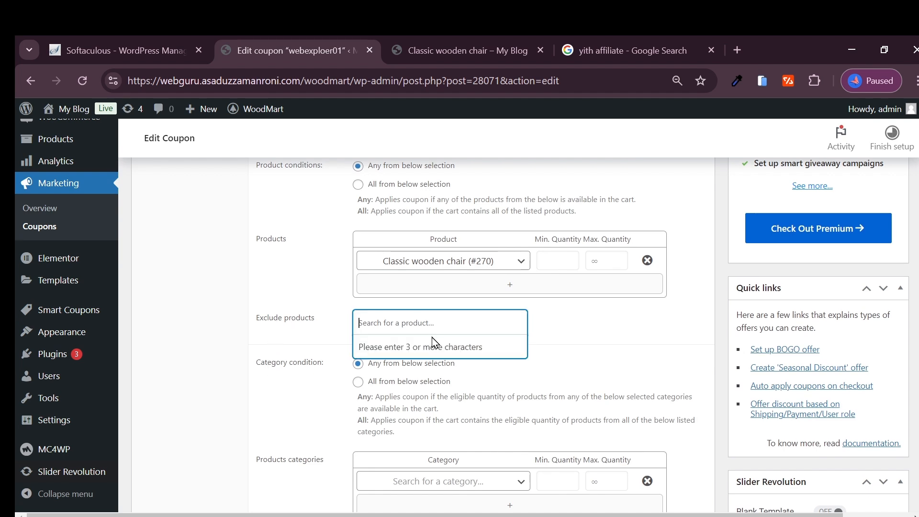
pyautogui.hotkey('ctrl', 'v')
pyautogui.click(429, 347)
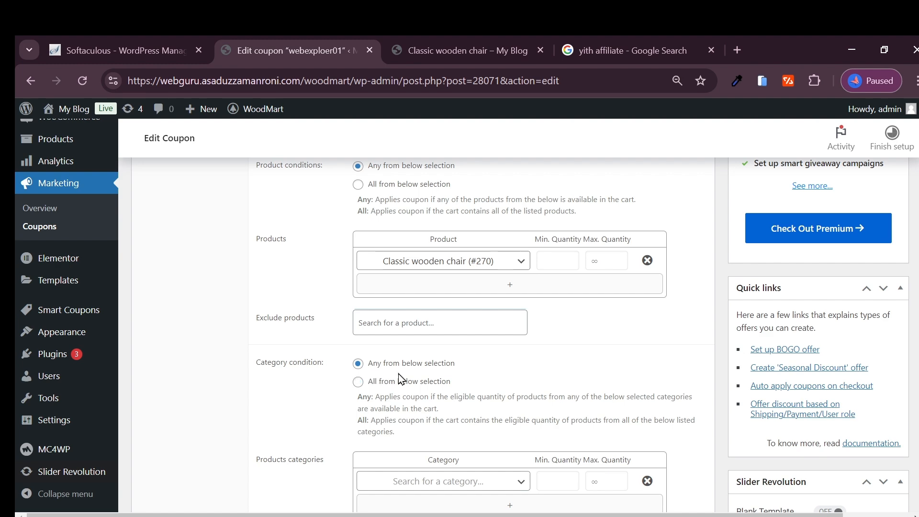
# - Review the coupon's category restrictions, the quantity and subtotal limits for matching products, and the allowed emails option
pyautogui.scroll(-4, 407, 372)
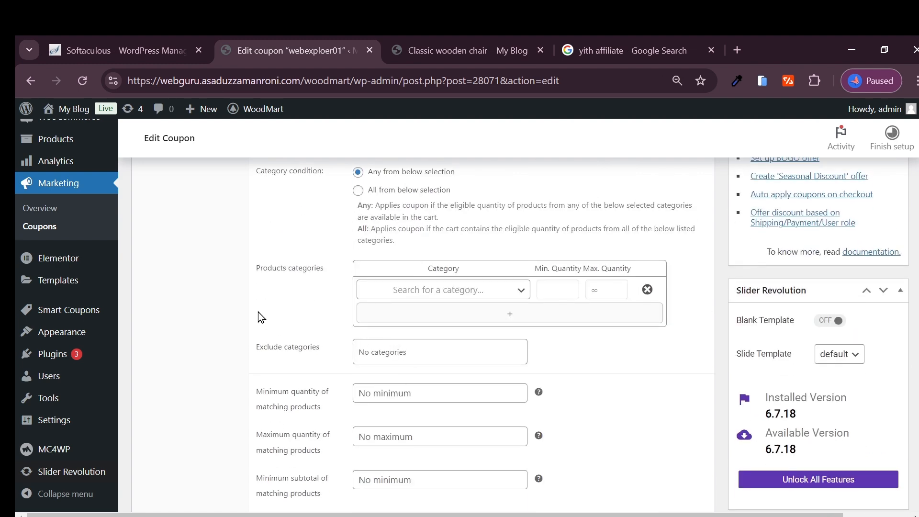
pyautogui.doubleClick(262, 268)
pyautogui.click(262, 268)
pyautogui.scroll(-2, 320, 306)
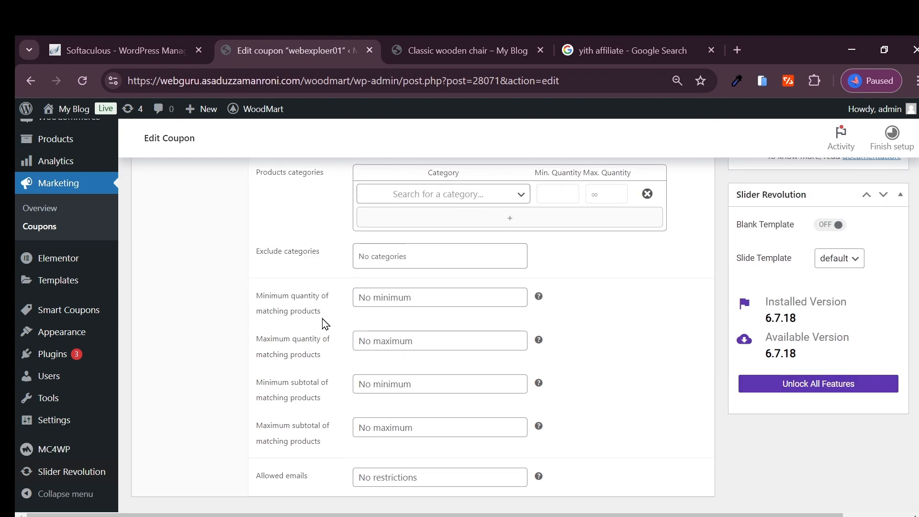
pyautogui.click(273, 257)
pyautogui.scroll(-1, 302, 339)
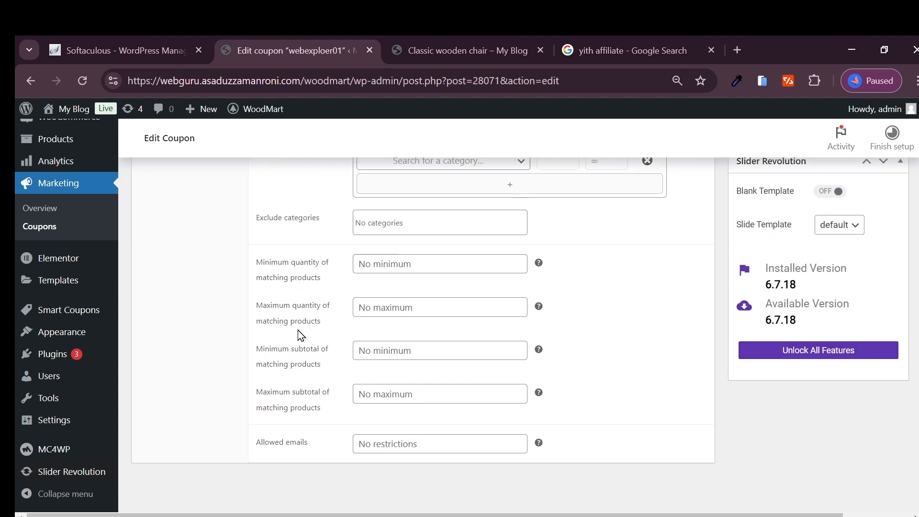
pyautogui.scroll(6, 293, 433)
pyautogui.scroll(-6, 311, 369)
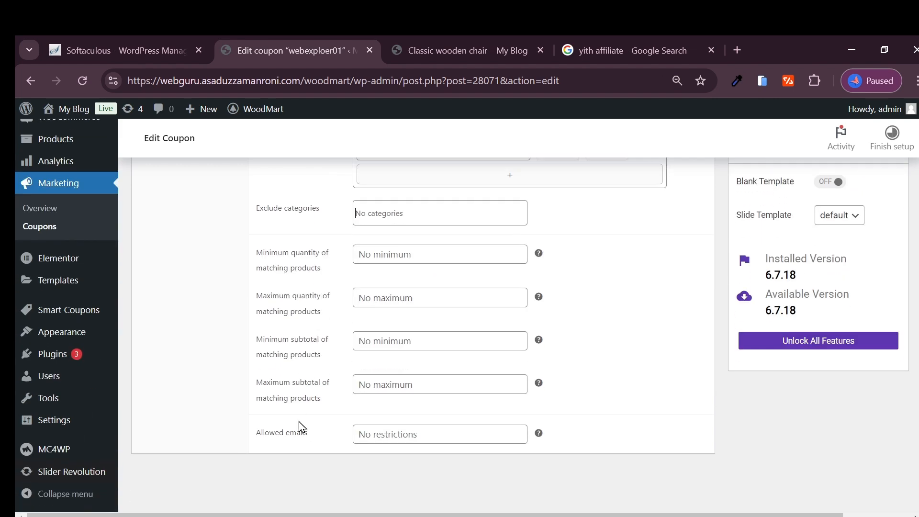
pyautogui.click(304, 435)
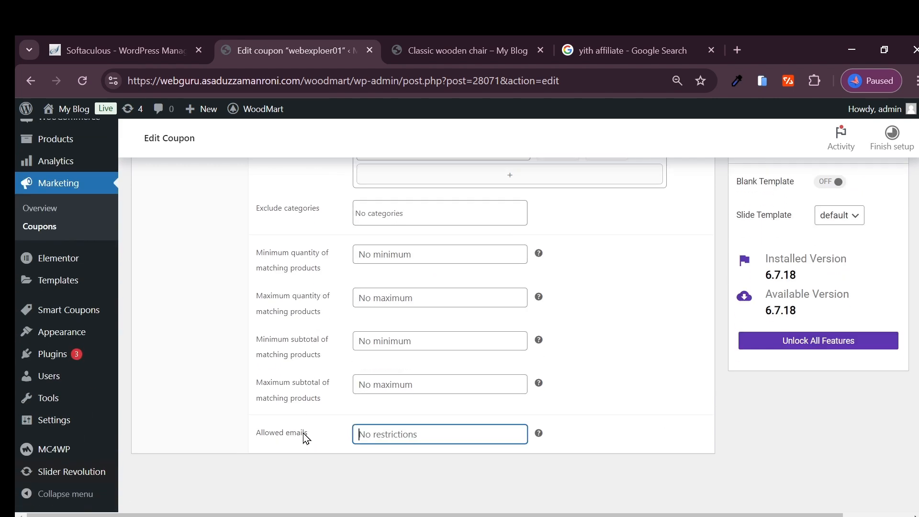
pyautogui.scroll(11, 297, 436)
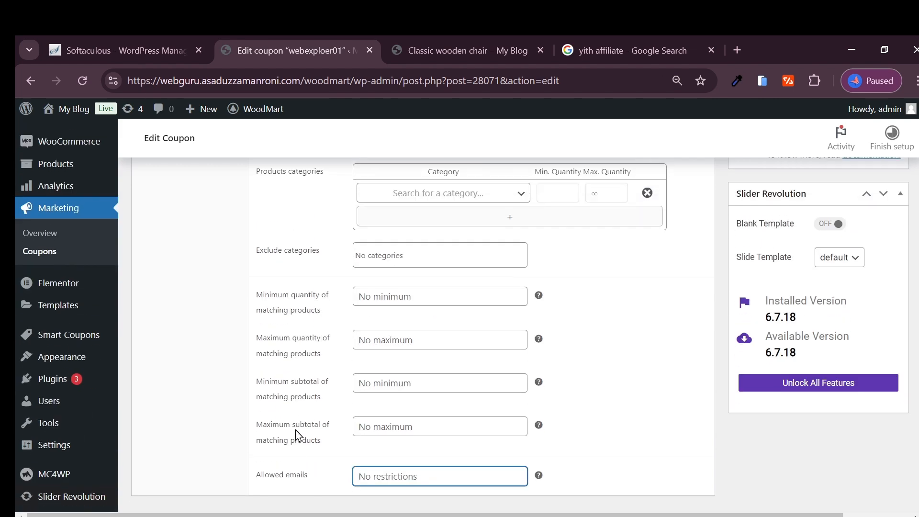
pyautogui.scroll(-1, 365, 365)
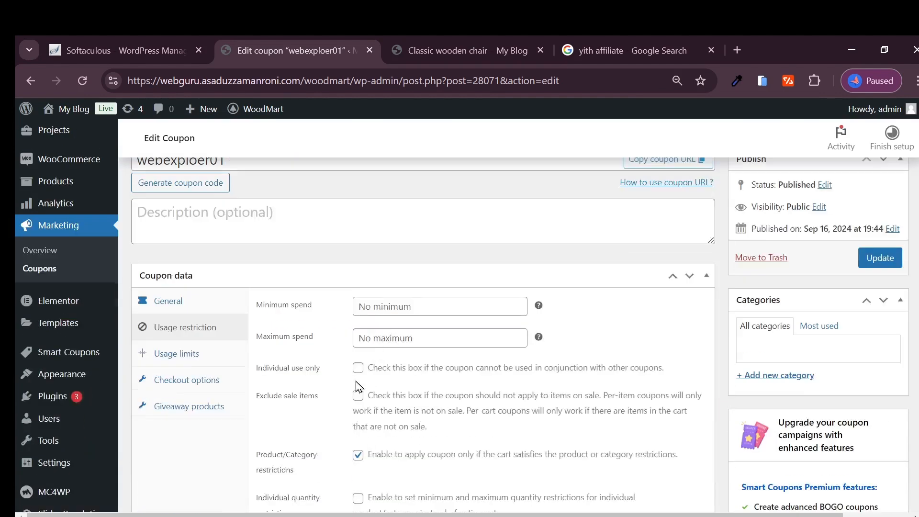
# - Set the coupon's usage limit per coupon to 3
pyautogui.click(194, 355)
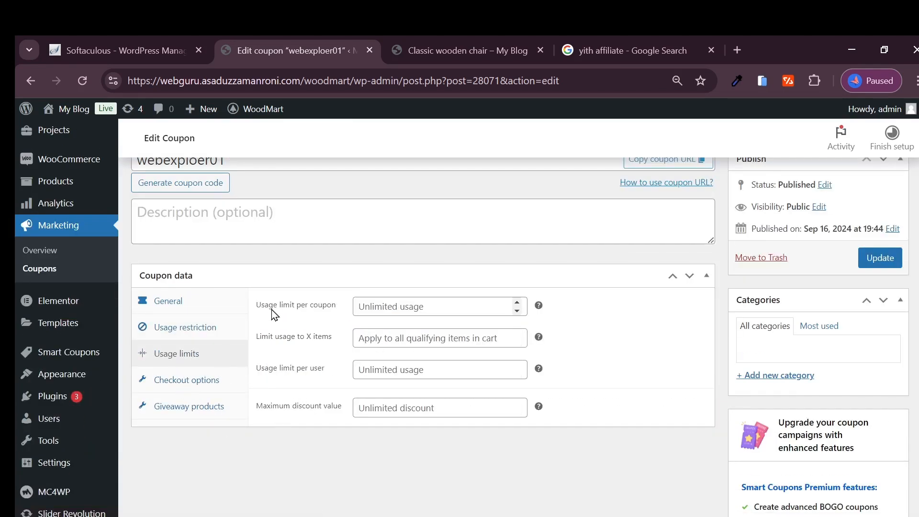
pyautogui.click(440, 307)
pyautogui.click(517, 303)
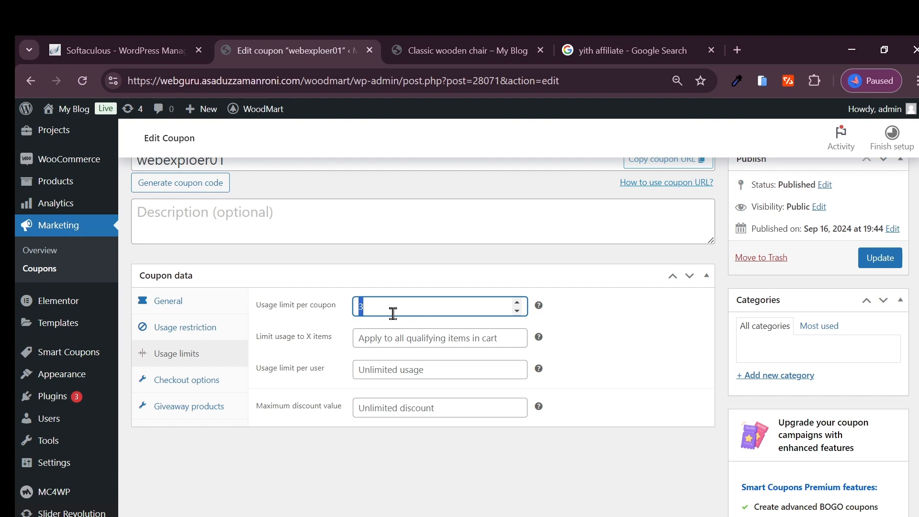
# - Clear the coupon's usage limit per coupon so its use is unlimited
pyautogui.press('BackSpace')
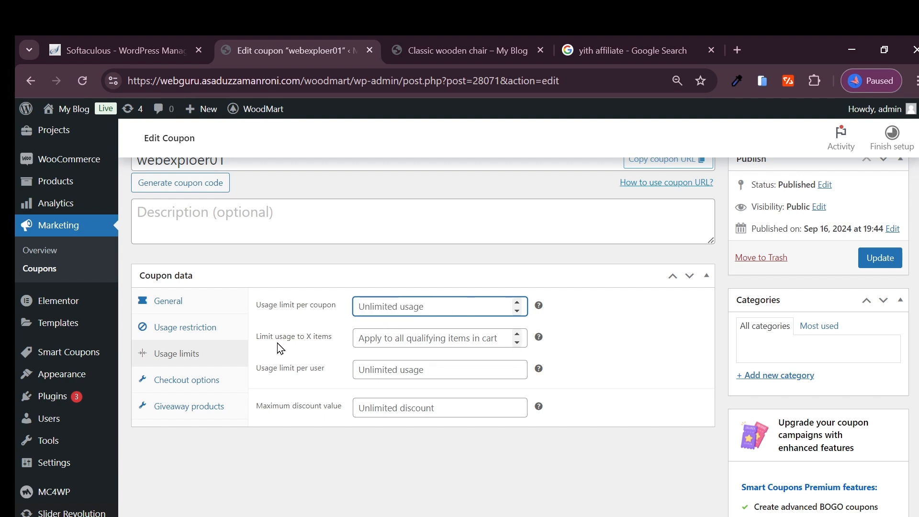
pyautogui.scroll(-1, 289, 376)
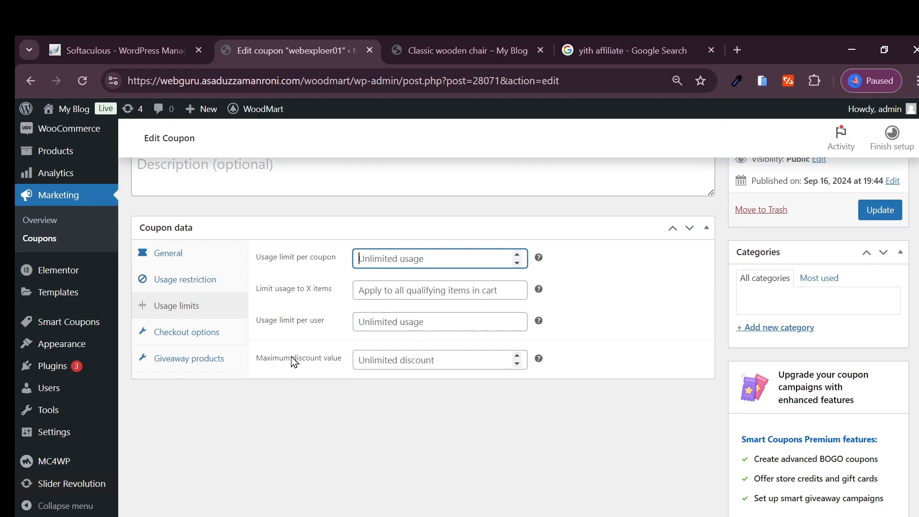
# - Open the store's home page and browse the products it offers
pyautogui.hotkey('ctrl', 'Tab')
pyautogui.scroll(-6, 467, 349)
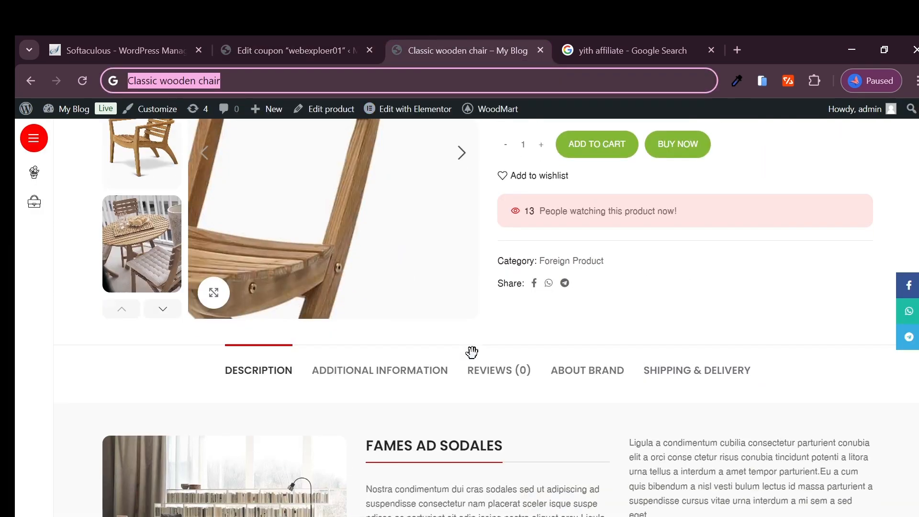
pyautogui.scroll(5, 431, 326)
pyautogui.click(304, 193)
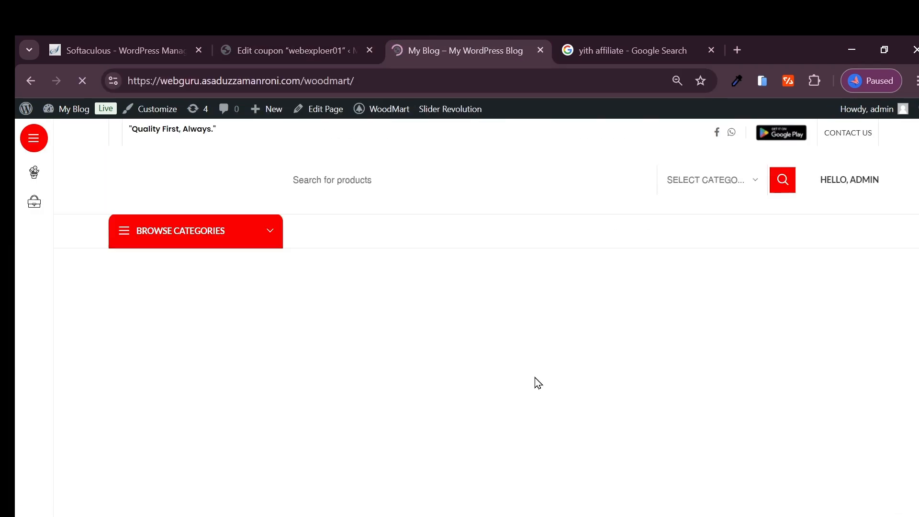
pyautogui.scroll(-10, 343, 415)
pyautogui.scroll(-6, 345, 423)
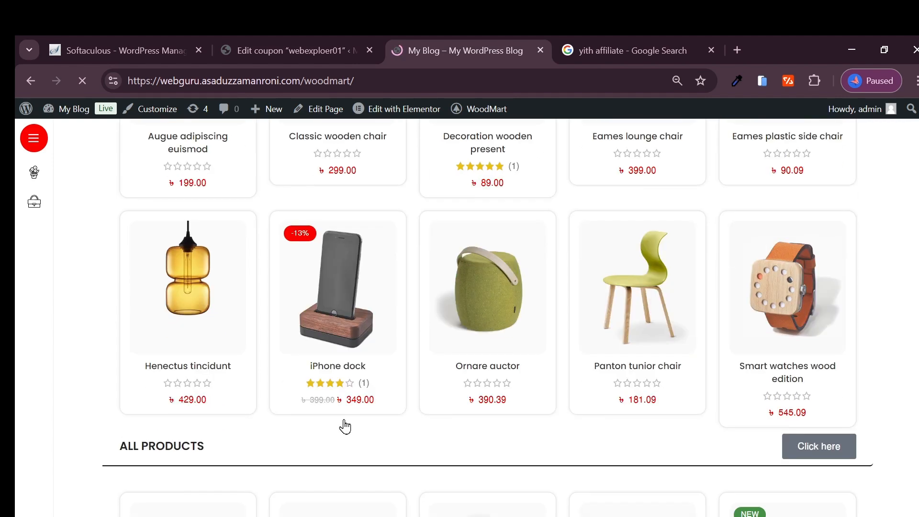
pyautogui.scroll(-5, 670, 325)
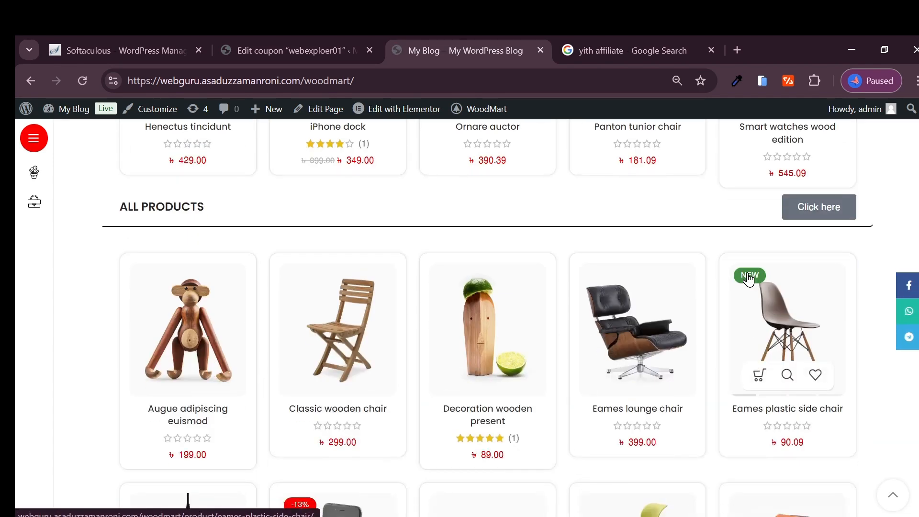
pyautogui.scroll(-5, 654, 364)
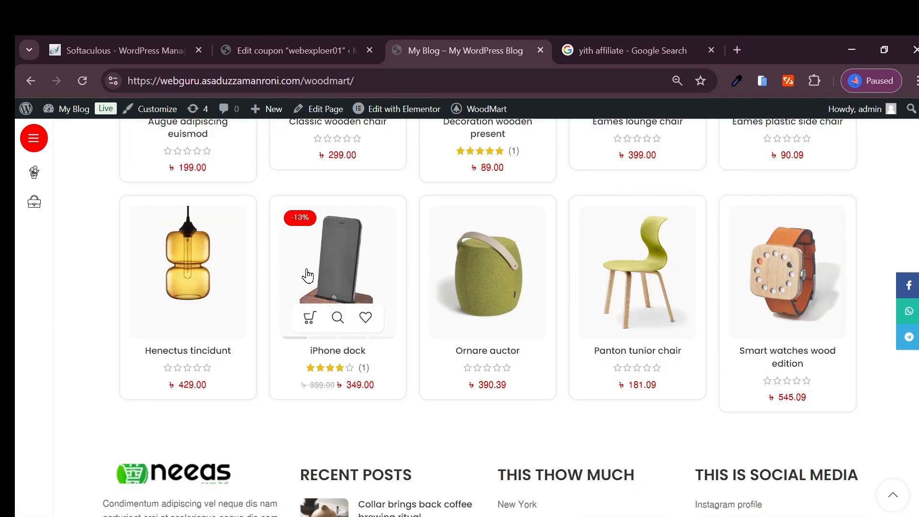
pyautogui.scroll(-2, 306, 297)
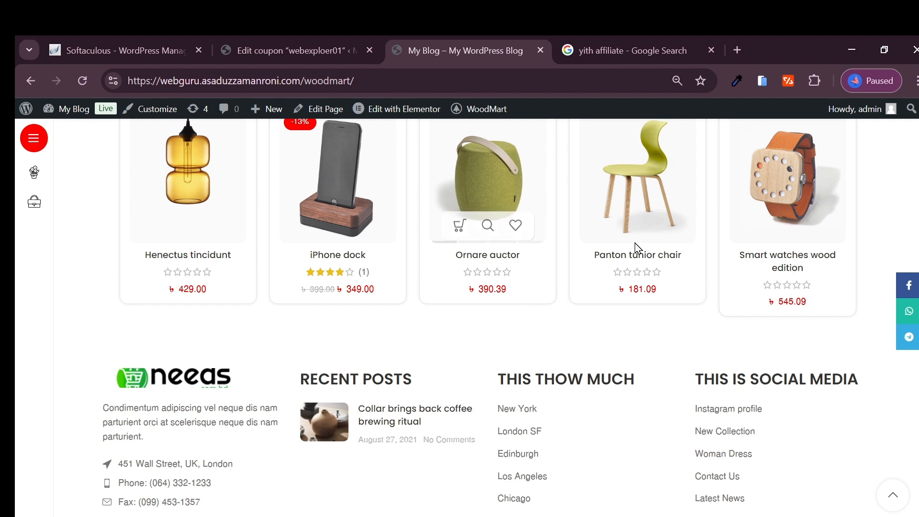
pyautogui.scroll(-2, 550, 292)
pyautogui.scroll(6, 493, 268)
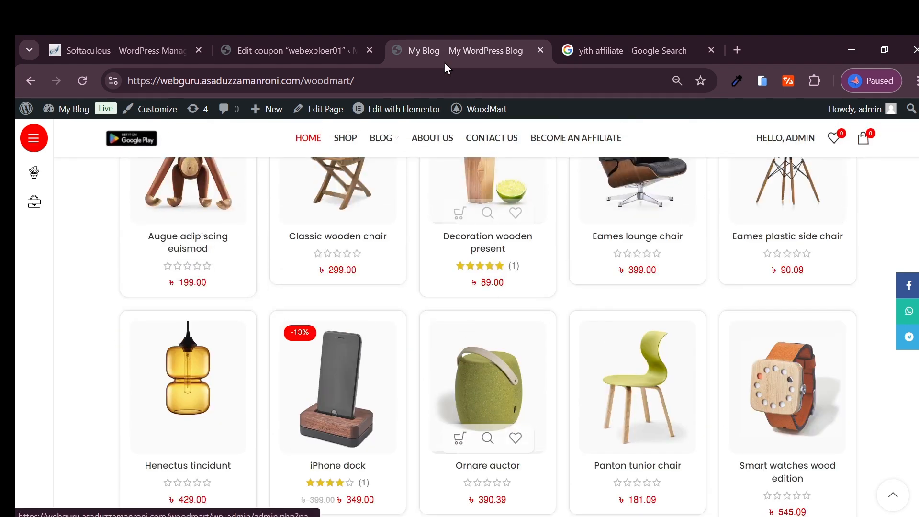
# - Return to the coupon and review its item limit, usage limit per user and maximum discount value options
pyautogui.click(335, 51)
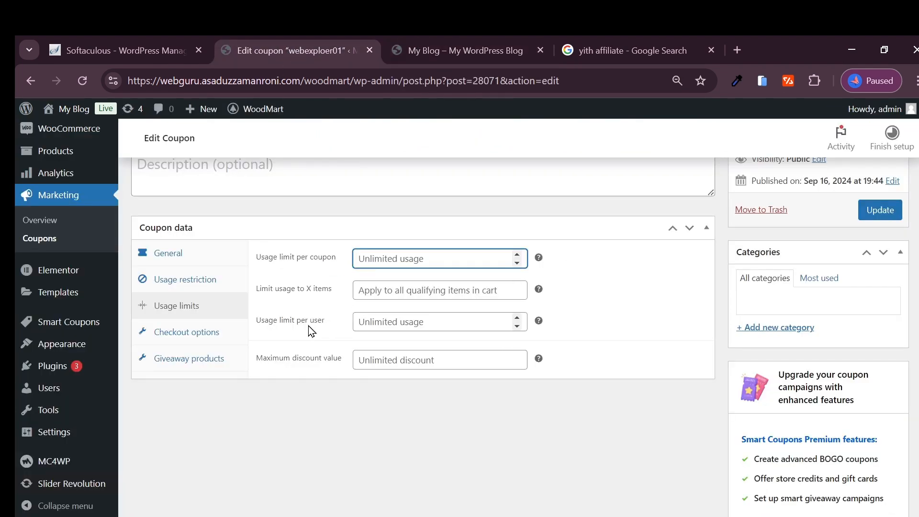
pyautogui.click(409, 321)
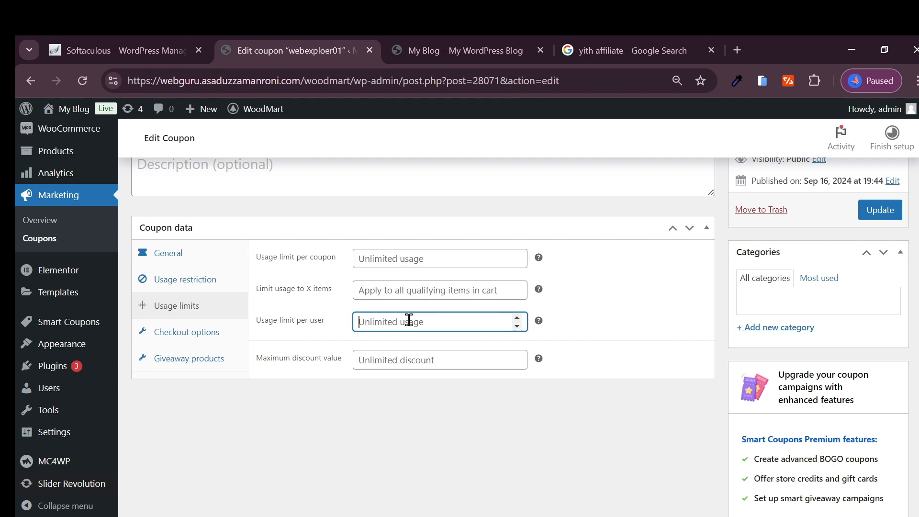
pyautogui.click(294, 290)
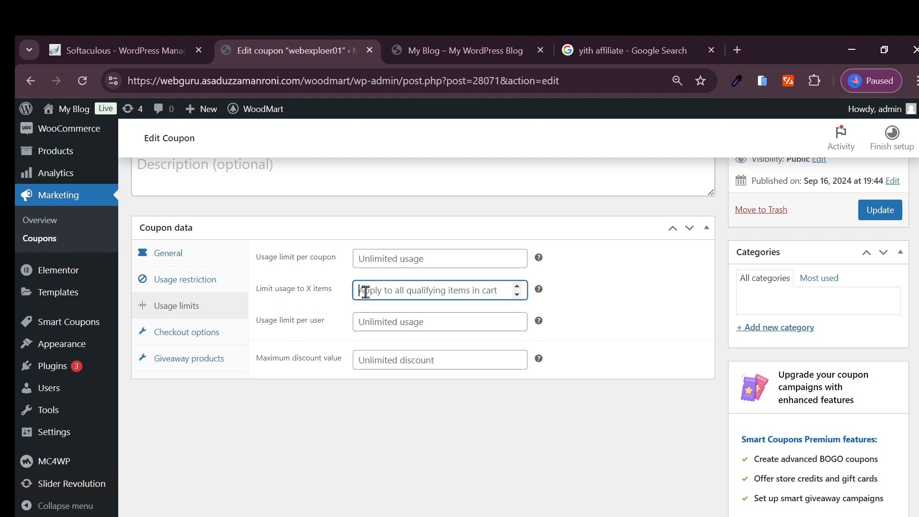
pyautogui.click(402, 323)
pyautogui.moveTo(273, 328); pyautogui.dragTo(325, 327)
pyautogui.click(337, 325)
pyautogui.moveTo(264, 362); pyautogui.dragTo(332, 365)
pyautogui.click(341, 364)
pyautogui.click(399, 394)
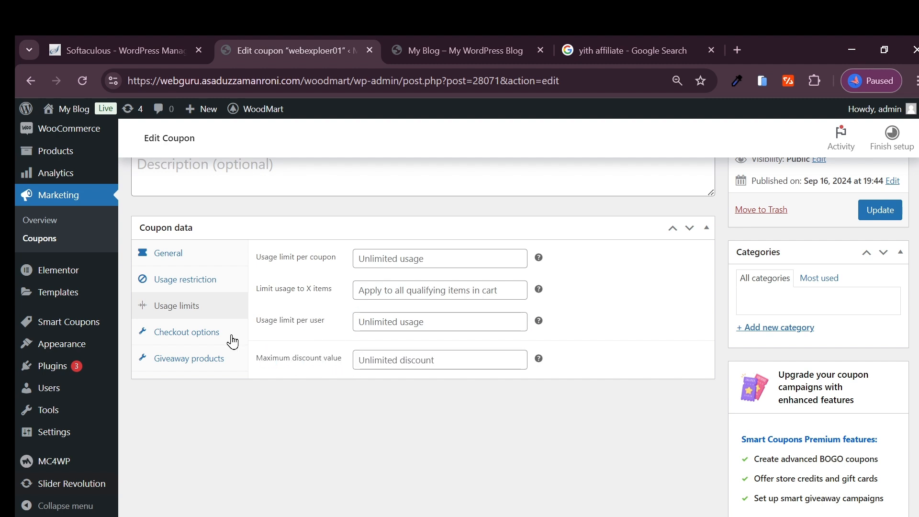
# - Review the coupon's checkout options, including the available shipping methods, and its giveaway products option
pyautogui.click(176, 332)
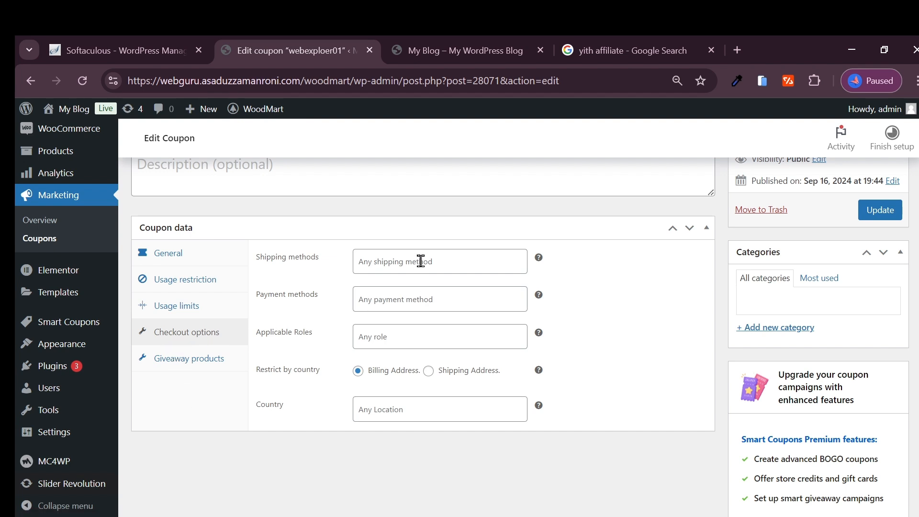
pyautogui.click(395, 271)
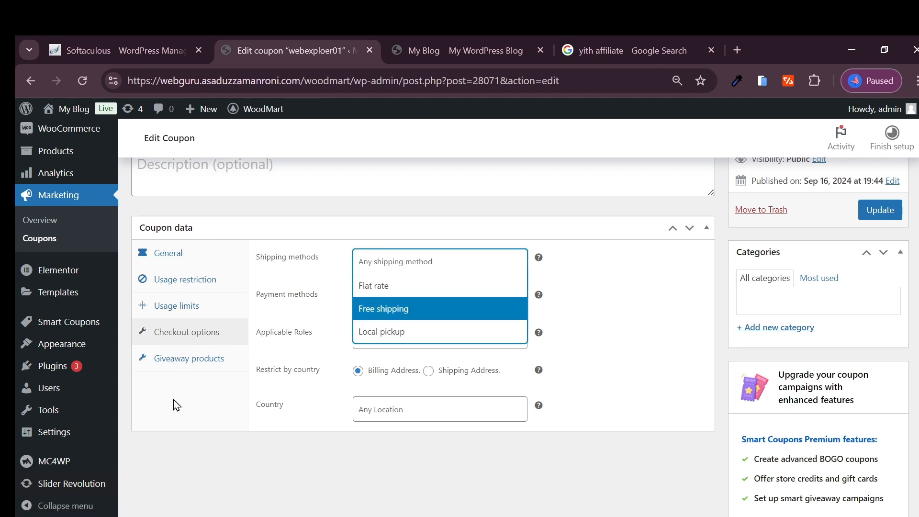
pyautogui.click(309, 261)
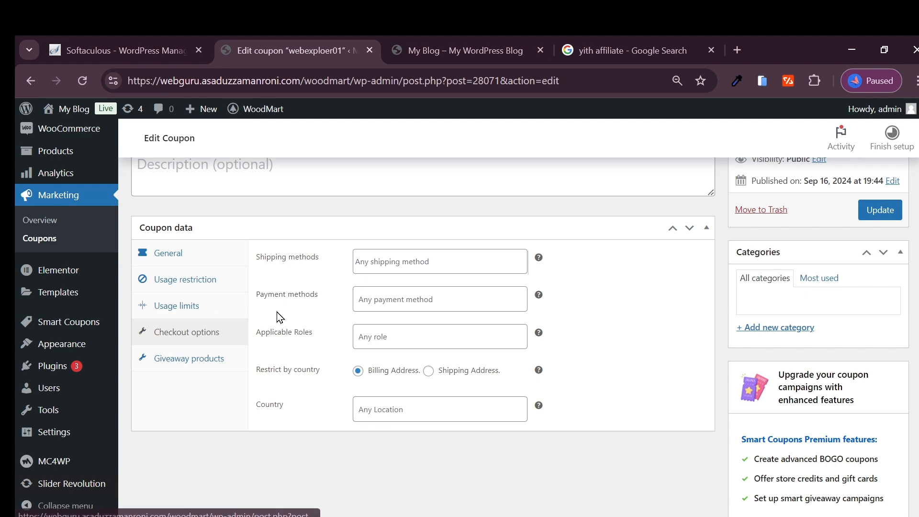
pyautogui.click(431, 264)
pyautogui.click(299, 273)
pyautogui.click(176, 360)
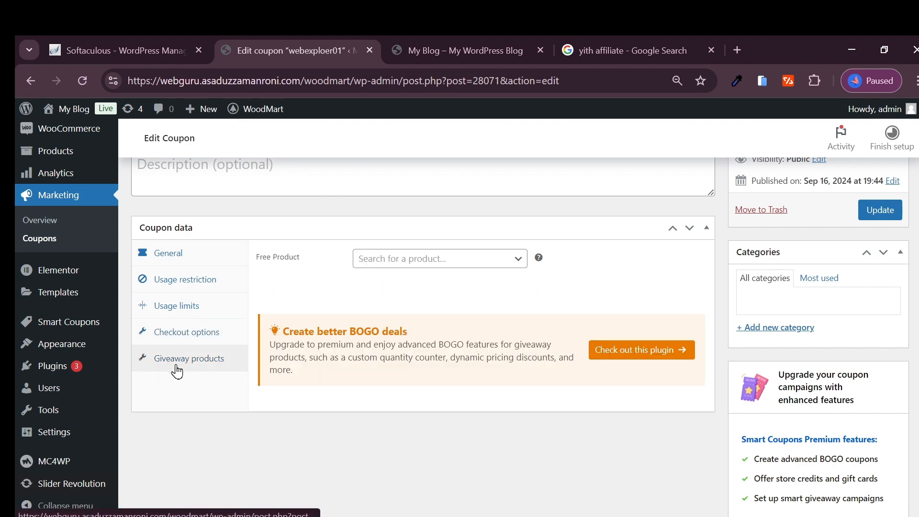
pyautogui.click(195, 338)
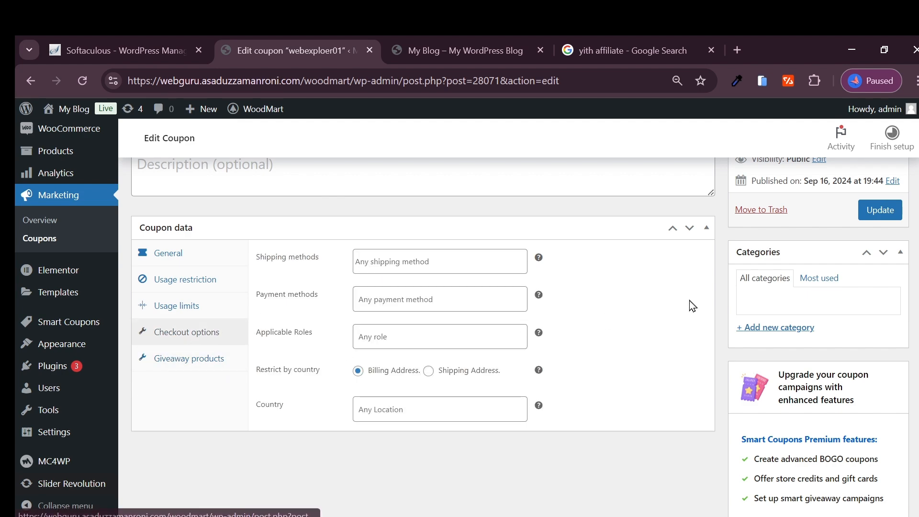
# - Save the updated coupon and copy its code, webexploer01
pyautogui.click(881, 209)
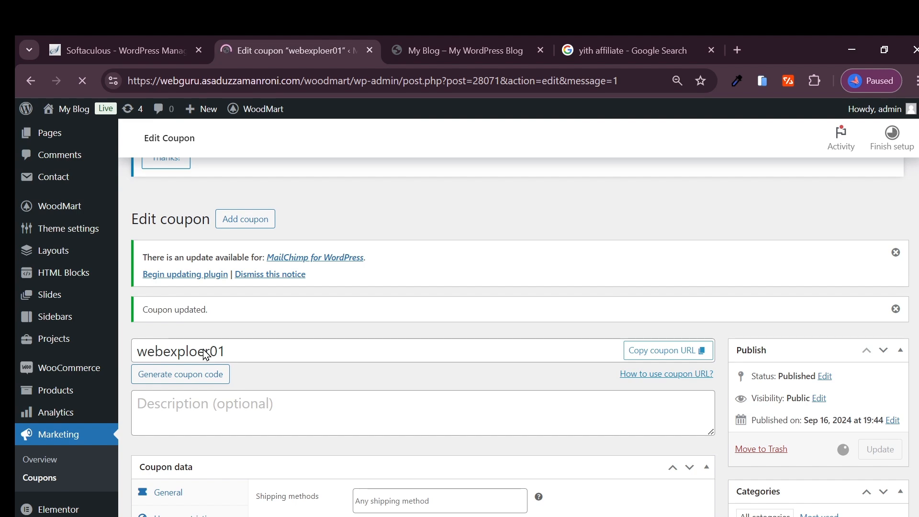
pyautogui.doubleClick(232, 256)
pyautogui.hotkey('ctrl', 'c')
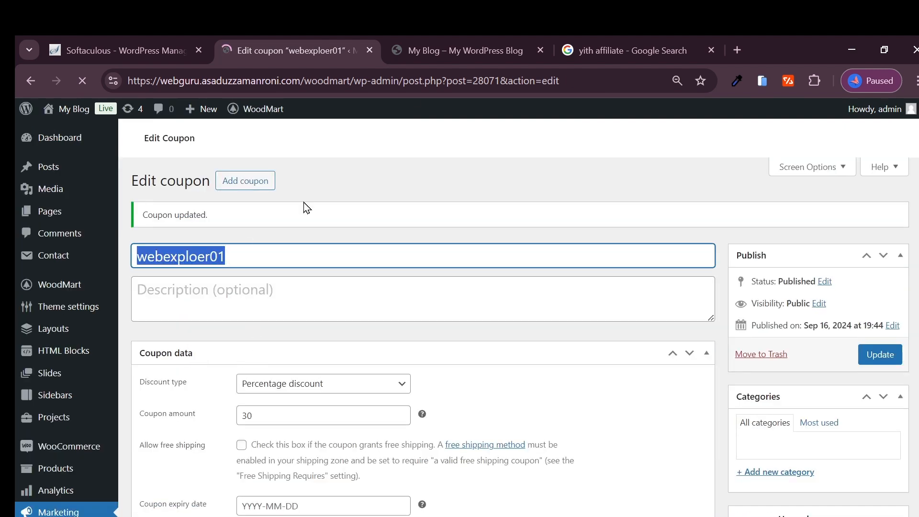
# - Open Classic wooden chair in the store and buy it to reach the checkout
pyautogui.click(446, 51)
pyautogui.scroll(-5, 359, 333)
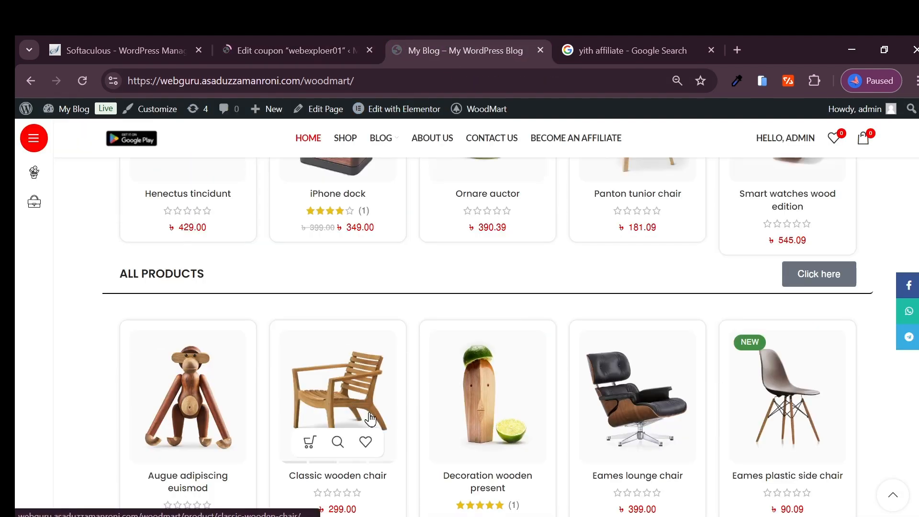
pyautogui.click(351, 353)
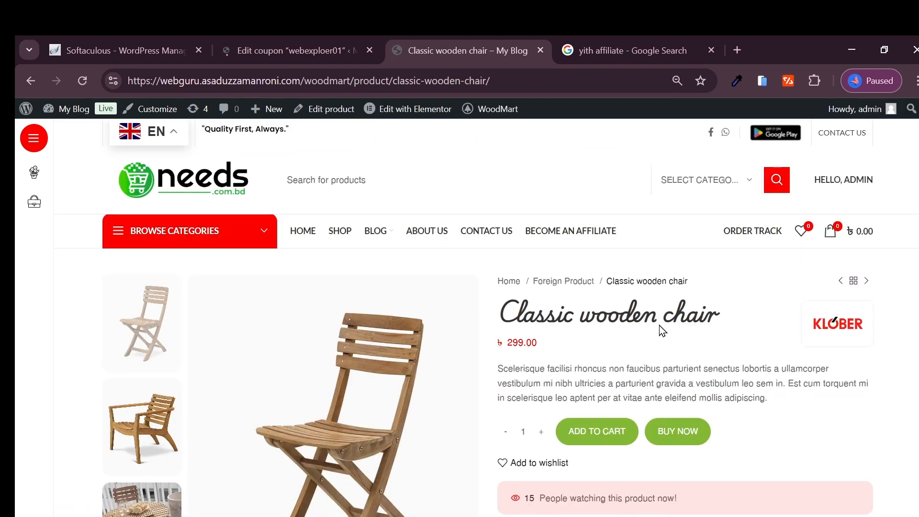
pyautogui.click(691, 433)
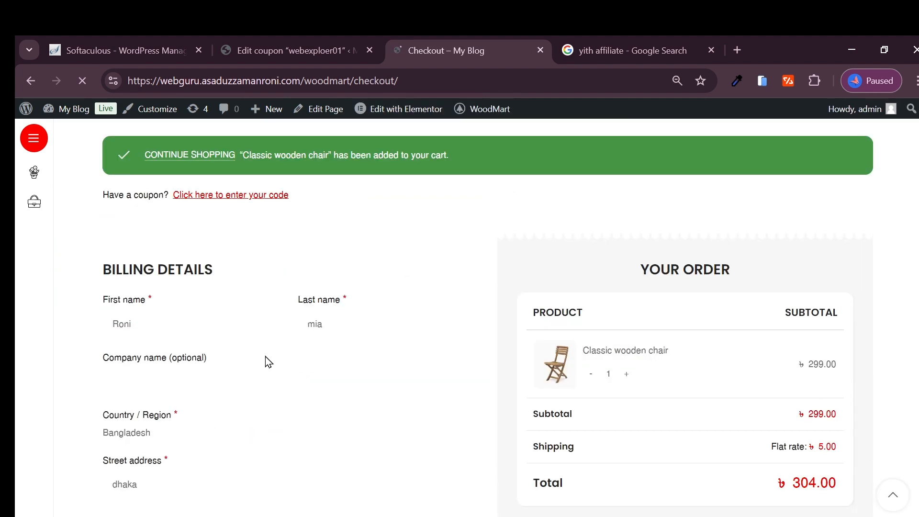
# - Apply the coupon code webexploer01 to the Classic wooden chair order and check the order summary
pyautogui.click(250, 196)
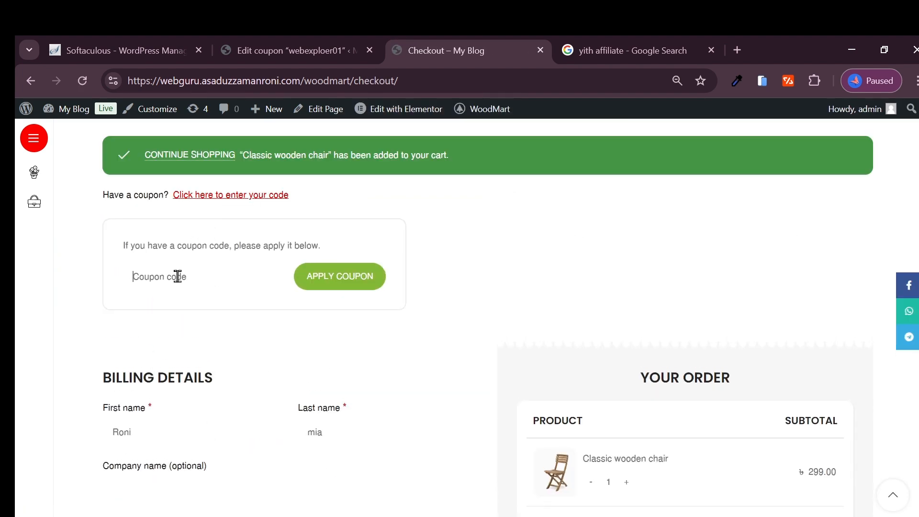
pyautogui.click(158, 280)
pyautogui.hotkey('ctrl', 'v')
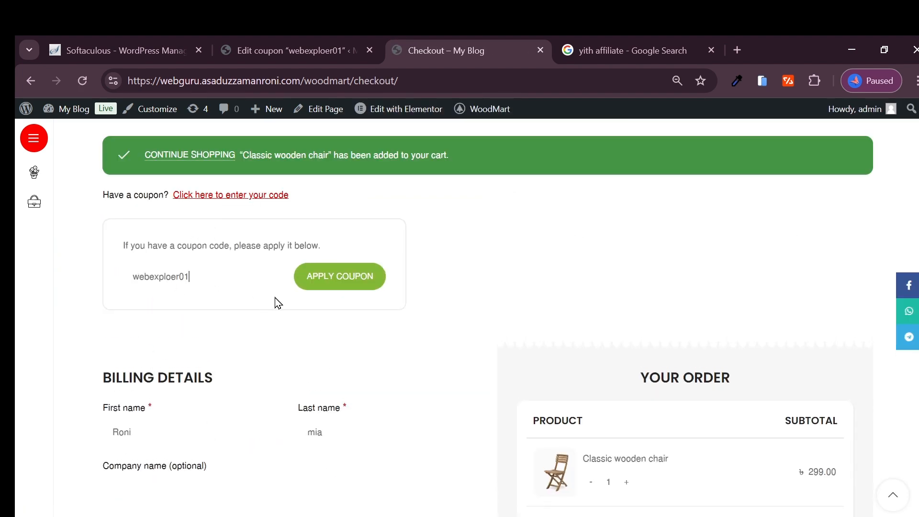
pyautogui.click(346, 281)
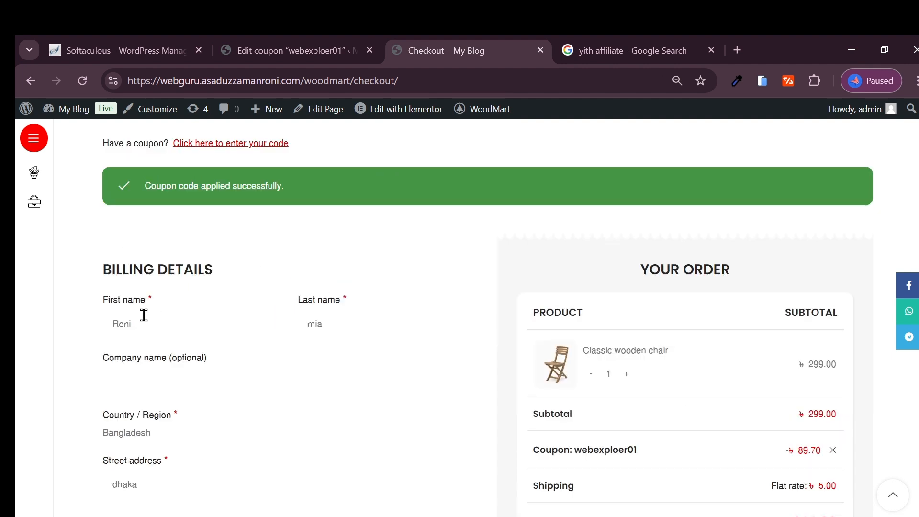
pyautogui.scroll(-3, 396, 342)
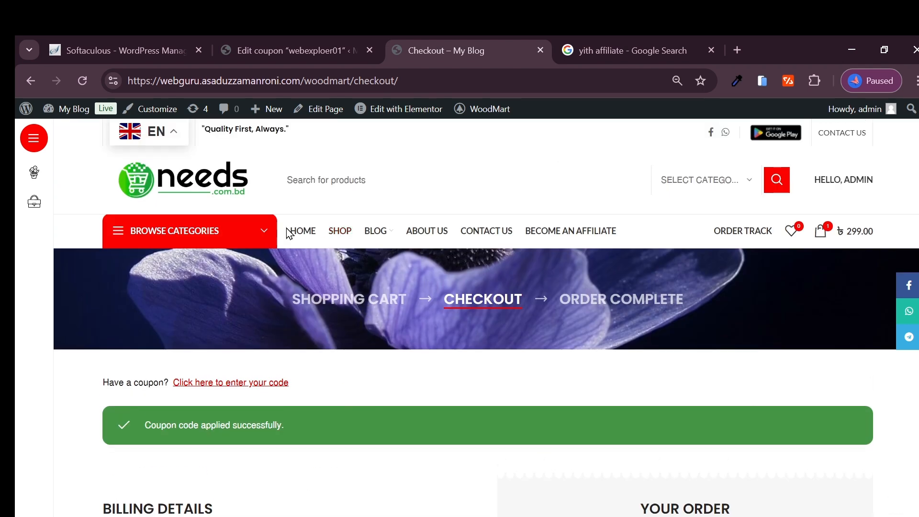
# - Go back to the store's home page and buy Decoration wooden present, continuing to the checkout
pyautogui.click(298, 235)
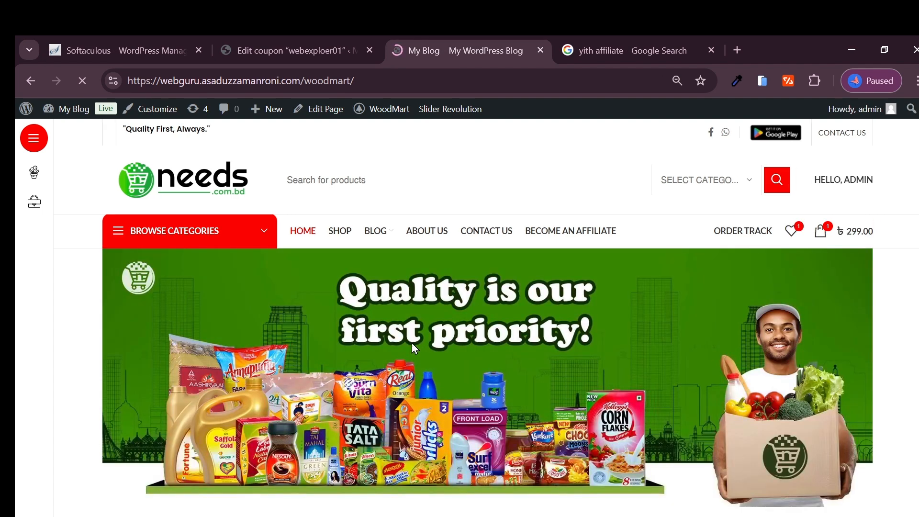
pyautogui.scroll(-10, 414, 344)
pyautogui.scroll(-10, 421, 357)
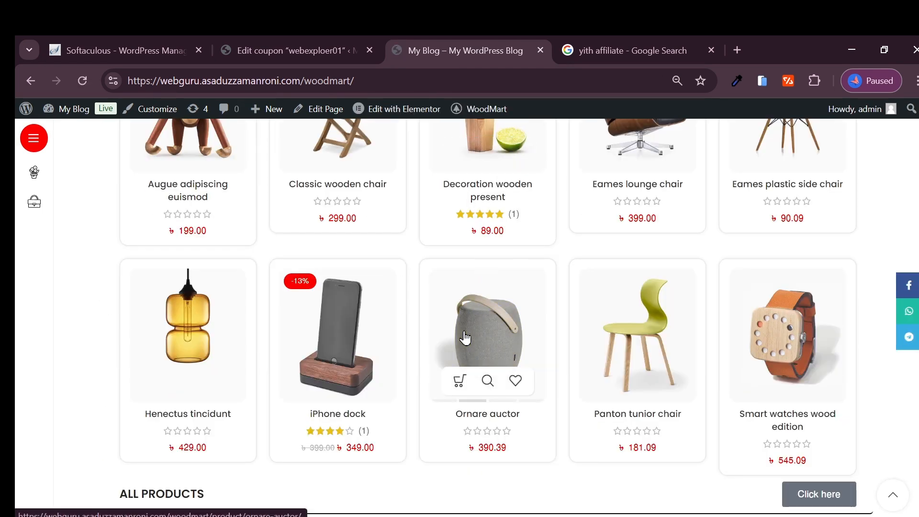
pyautogui.click(472, 211)
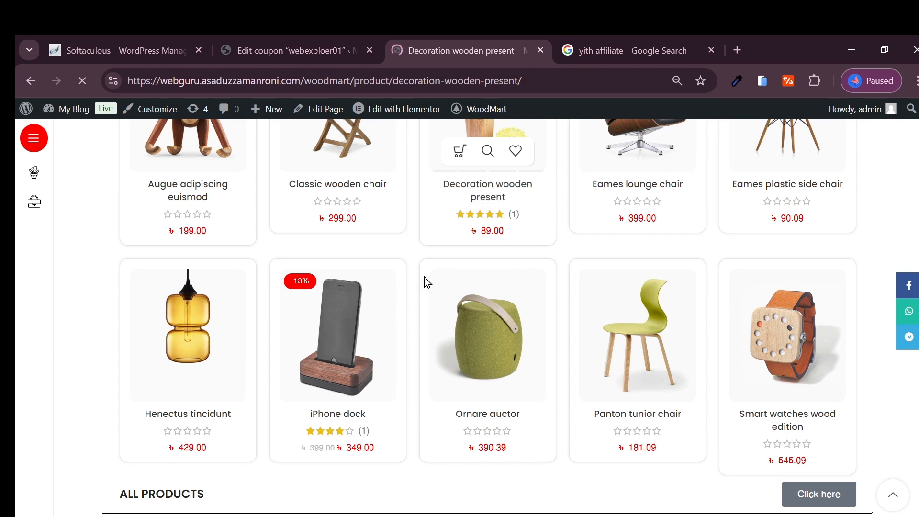
pyautogui.scroll(-5, 355, 318)
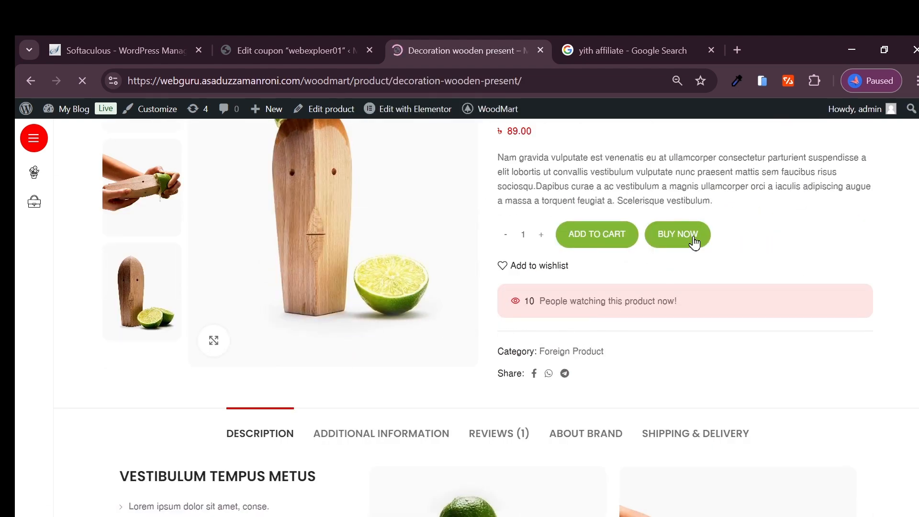
pyautogui.click(665, 225)
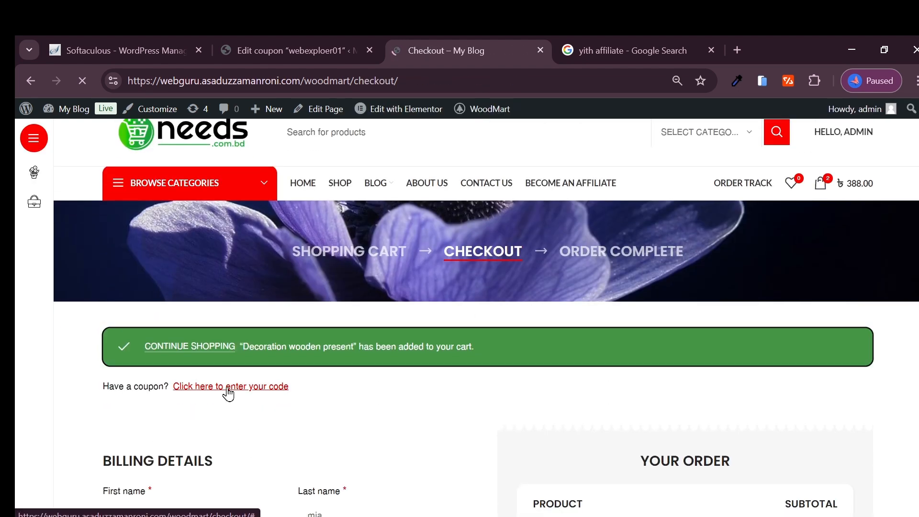
# - Try to apply the coupon code webexploer01 again with Decoration wooden present in the order, and check the summary
pyautogui.click(229, 389)
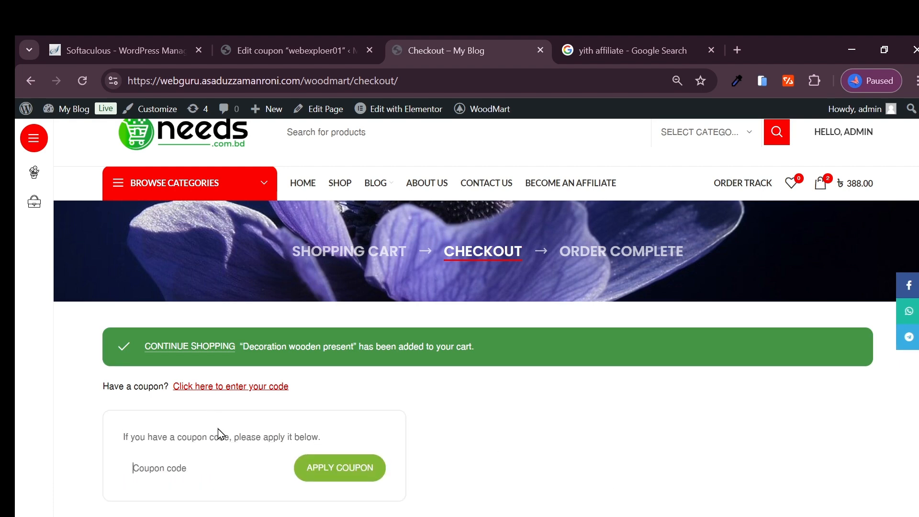
pyautogui.hotkey('ctrl', 'v')
pyautogui.click(347, 467)
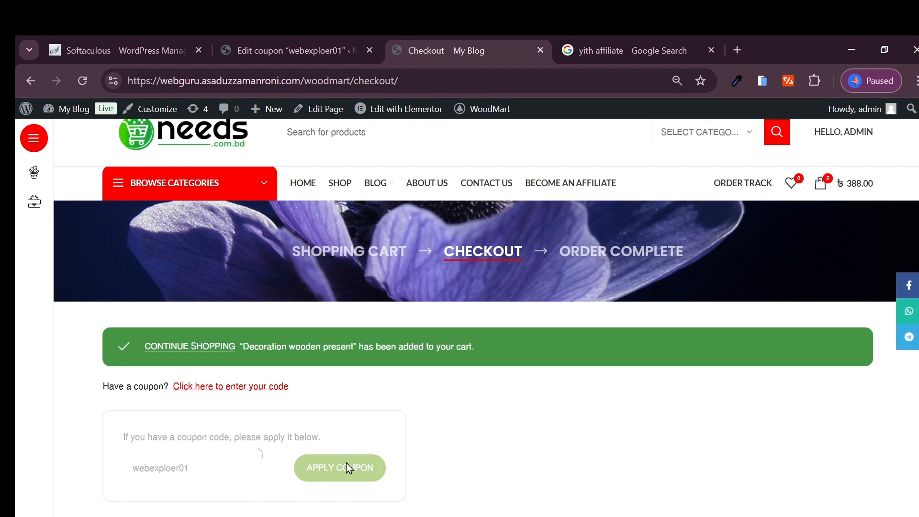
pyautogui.scroll(-4, 331, 450)
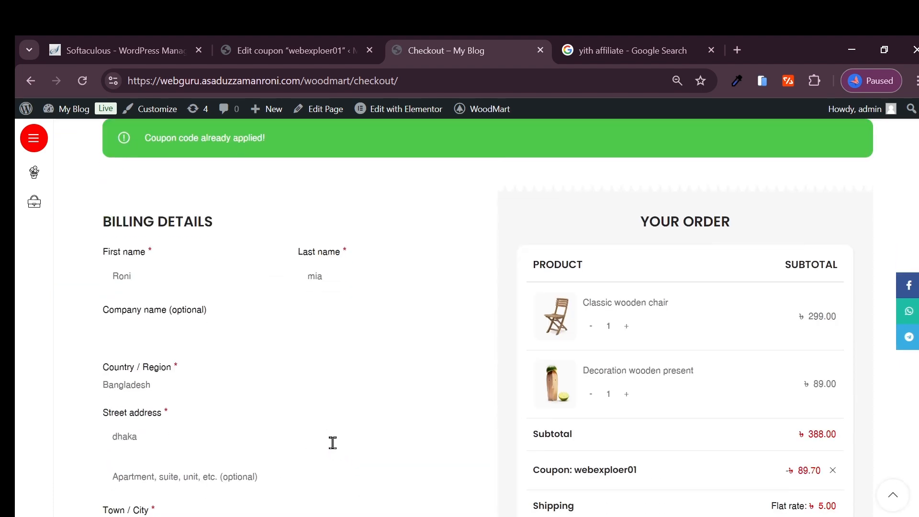
# - Check the checkout order totals with both Classic wooden chair and Decoration wooden present in the order
pyautogui.scroll(-3, 331, 443)
pyautogui.scroll(-4, 333, 450)
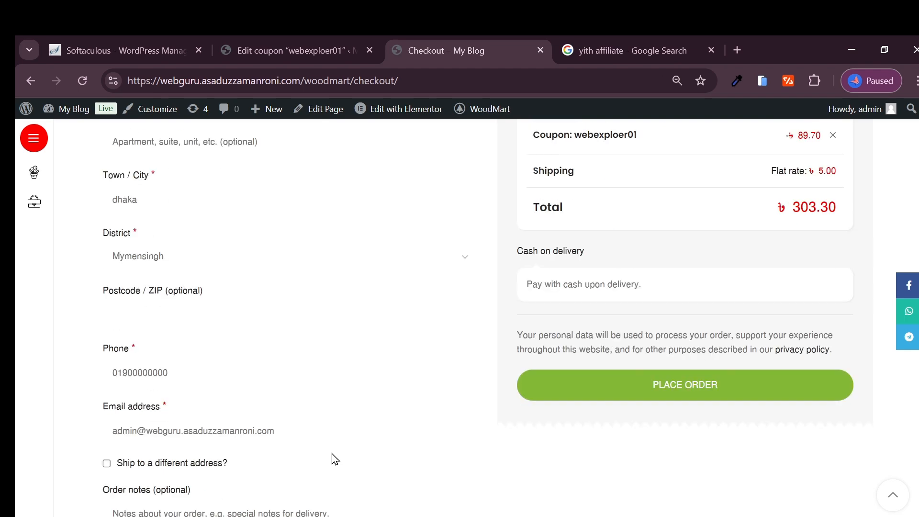
pyautogui.scroll(6, 342, 420)
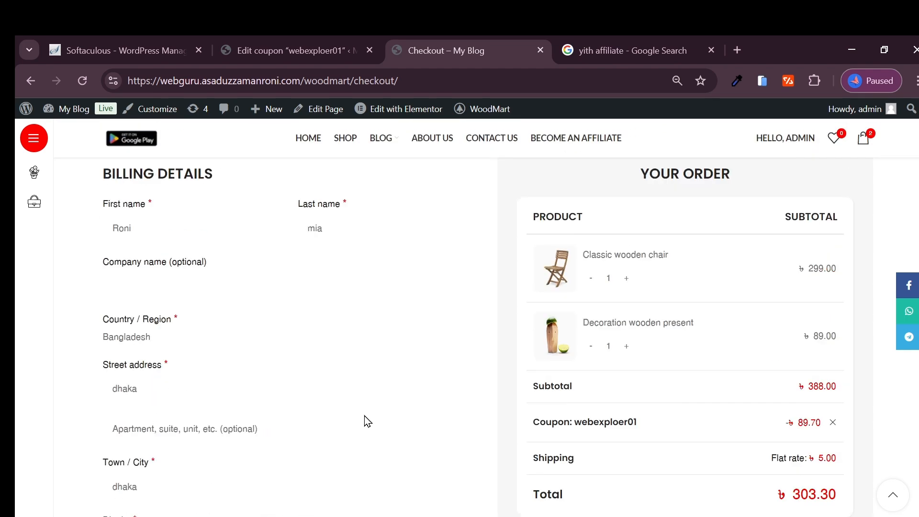
# - Return to editing the coupon webexploer01 and open its usage restriction settings
pyautogui.click(289, 50)
pyautogui.scroll(-3, 304, 201)
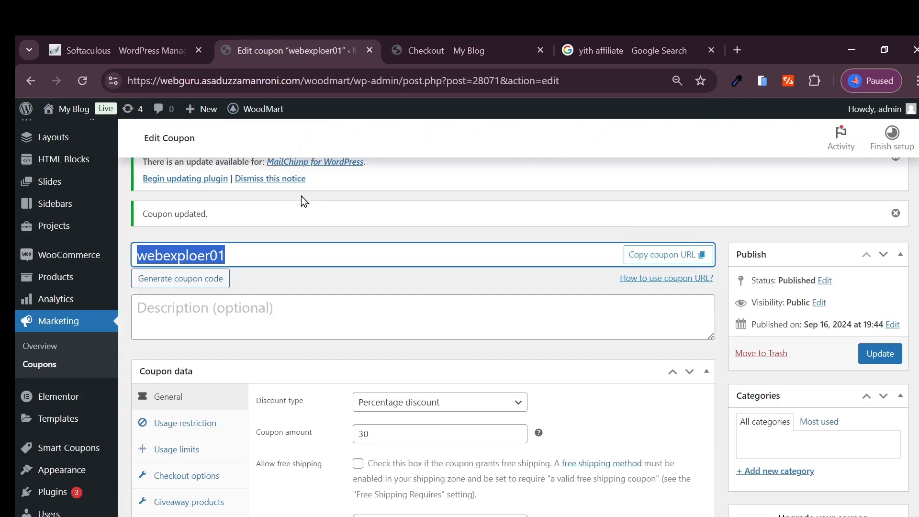
pyautogui.scroll(-4, 288, 259)
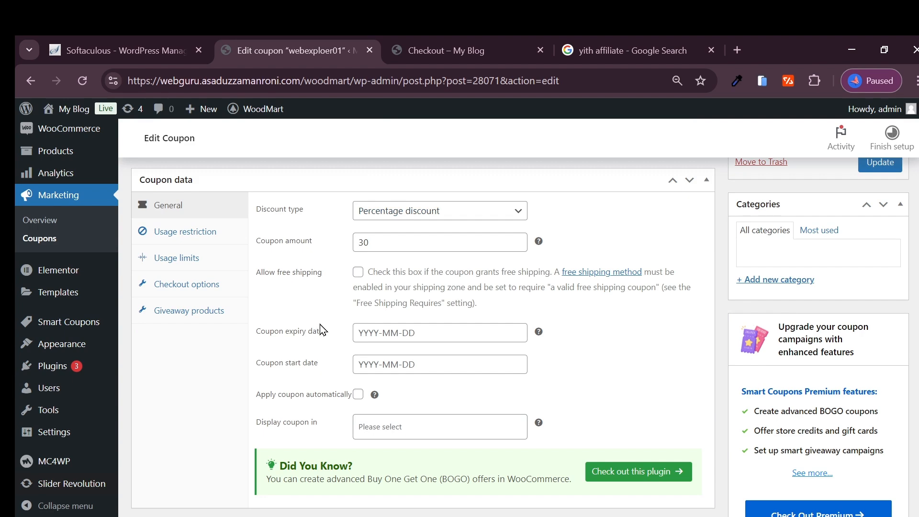
pyautogui.scroll(-6, 335, 350)
pyautogui.scroll(14, 335, 335)
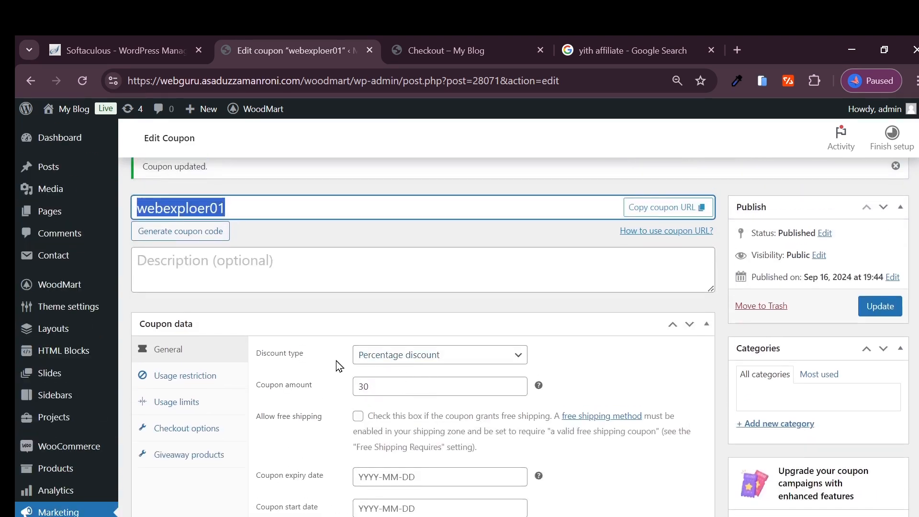
pyautogui.scroll(-4, 287, 364)
pyautogui.click(213, 333)
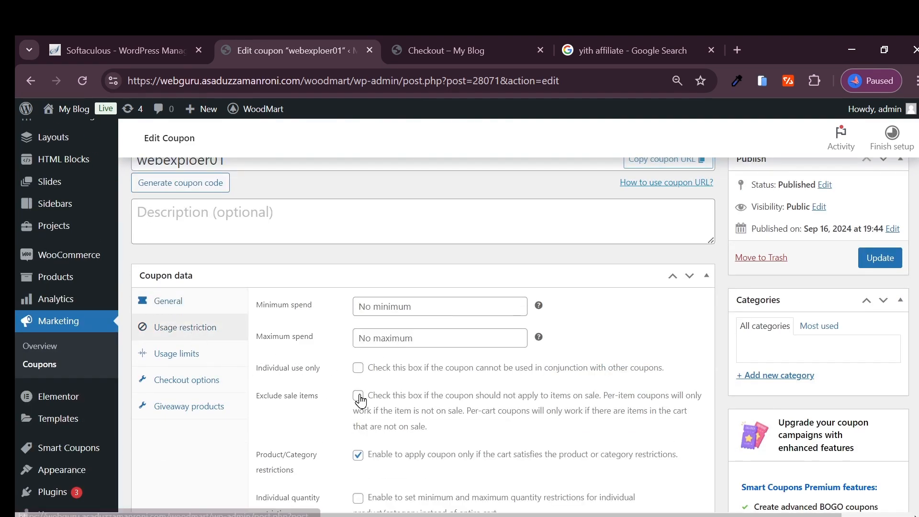
# - Remove Classic wooden chair and the extra empty row from the coupon's list of required products
pyautogui.scroll(-5, 428, 351)
pyautogui.scroll(-5, 428, 352)
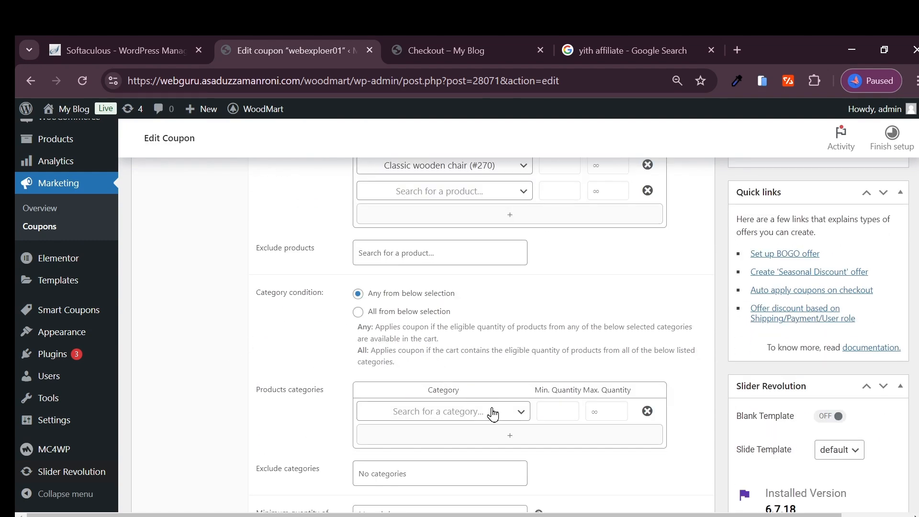
pyautogui.scroll(-3, 493, 415)
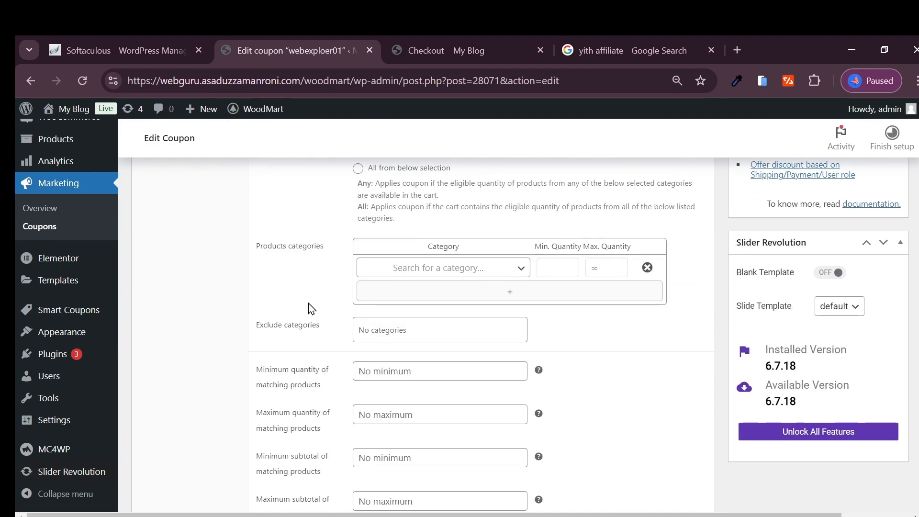
pyautogui.scroll(4, 310, 309)
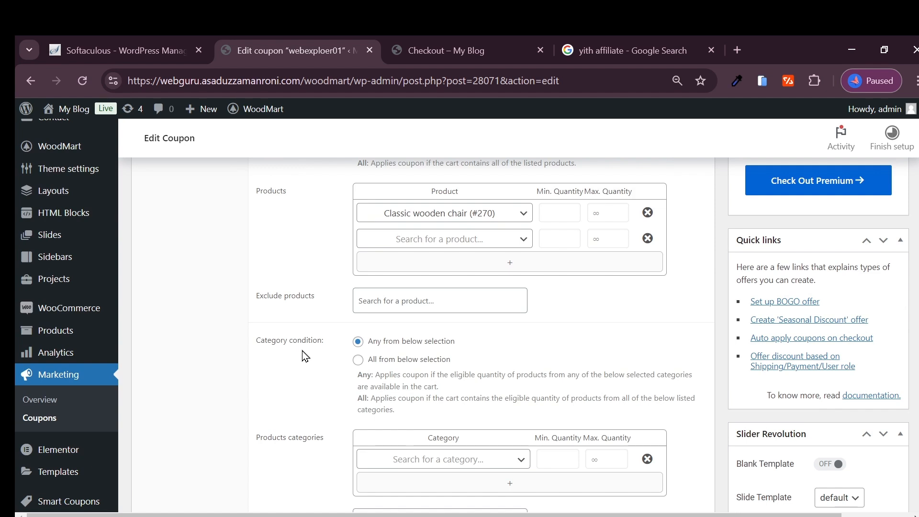
pyautogui.scroll(1, 435, 324)
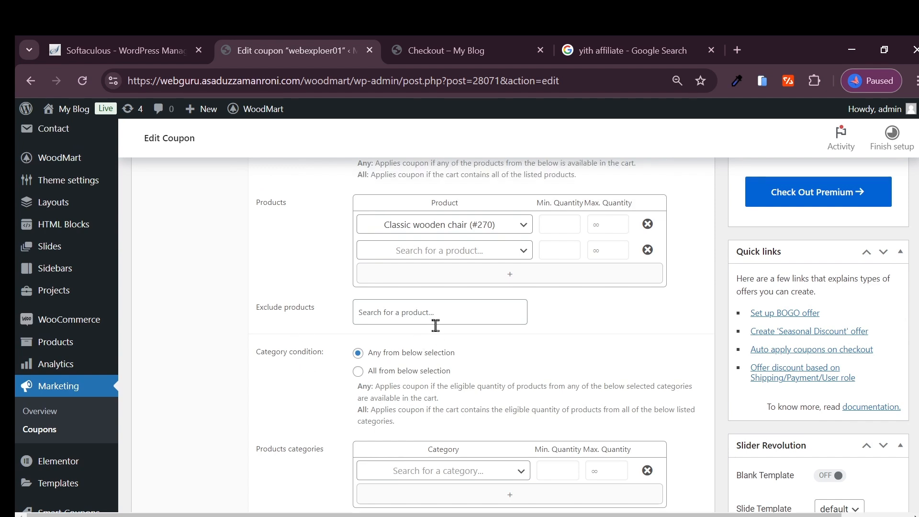
pyautogui.click(648, 261)
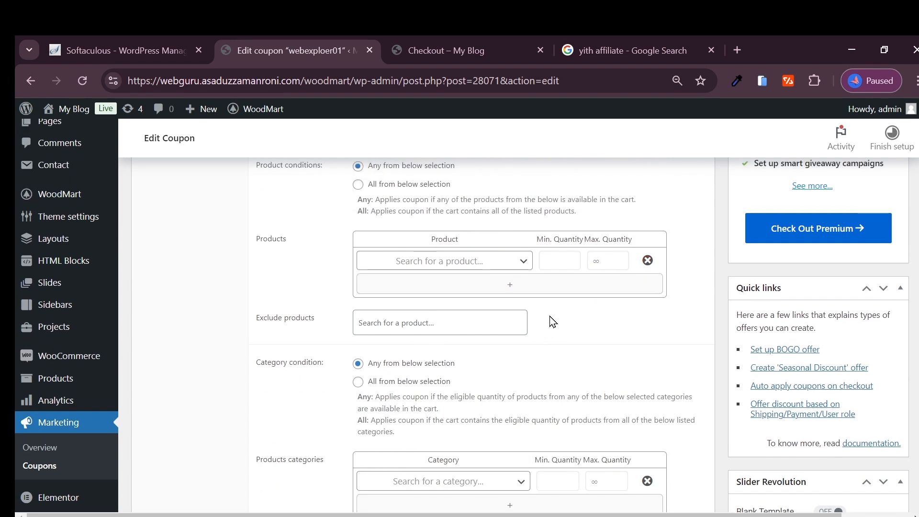
pyautogui.click(649, 261)
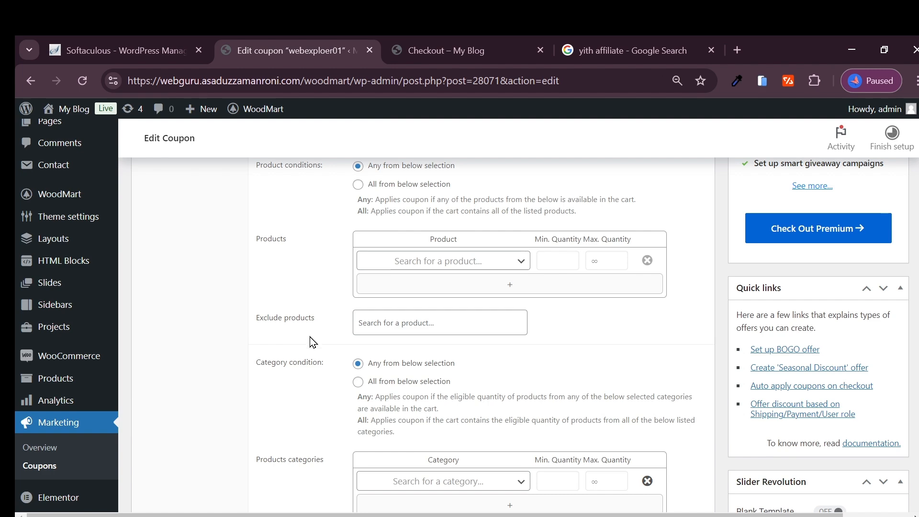
# - Review the coupon's product and category conditions, the exclude categories field and the limits for matching products
pyautogui.scroll(6, 307, 358)
pyautogui.scroll(1, 304, 359)
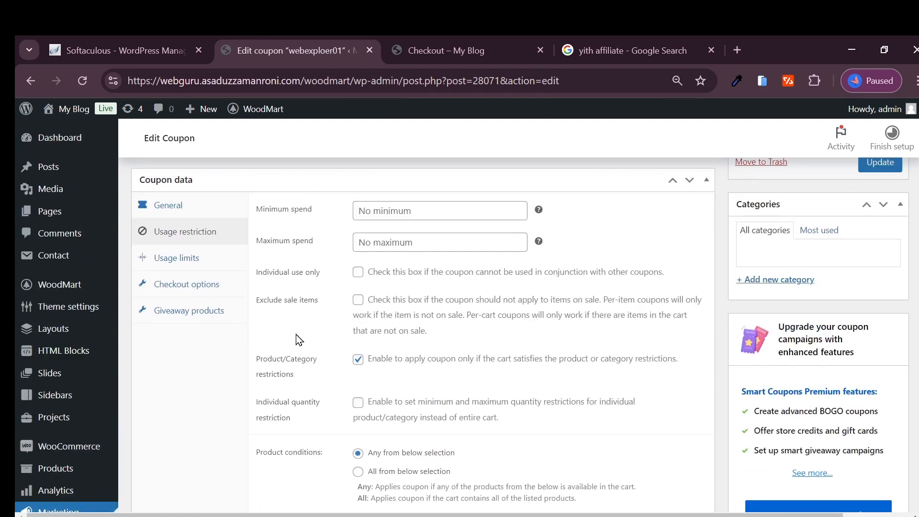
pyautogui.scroll(-4, 322, 347)
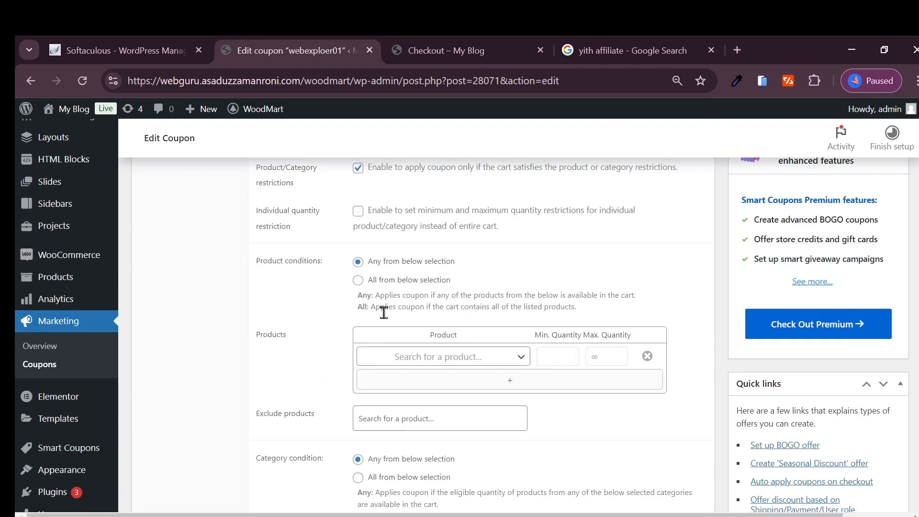
pyautogui.scroll(-1, 384, 312)
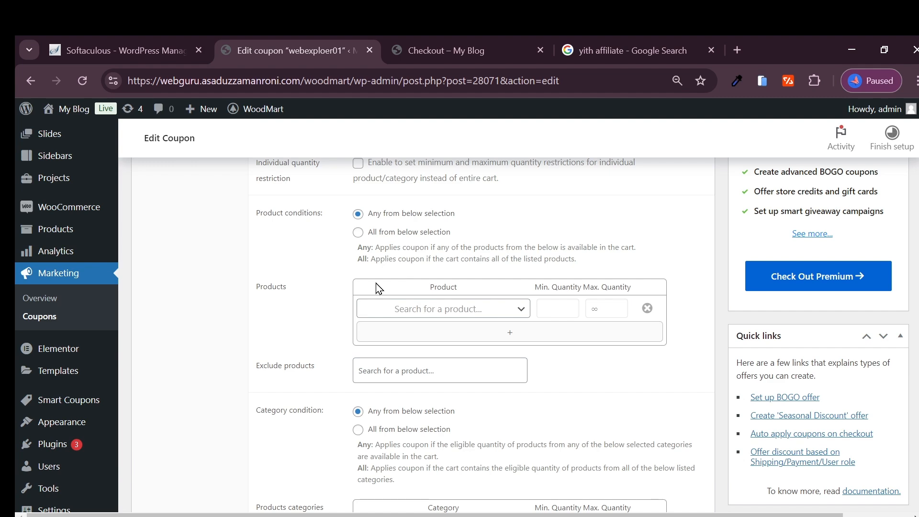
pyautogui.scroll(-2, 371, 288)
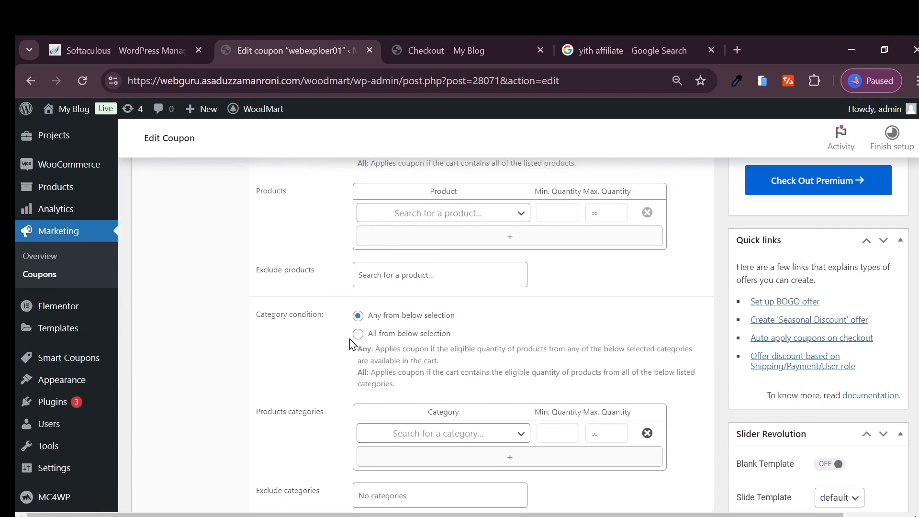
pyautogui.scroll(-4, 363, 338)
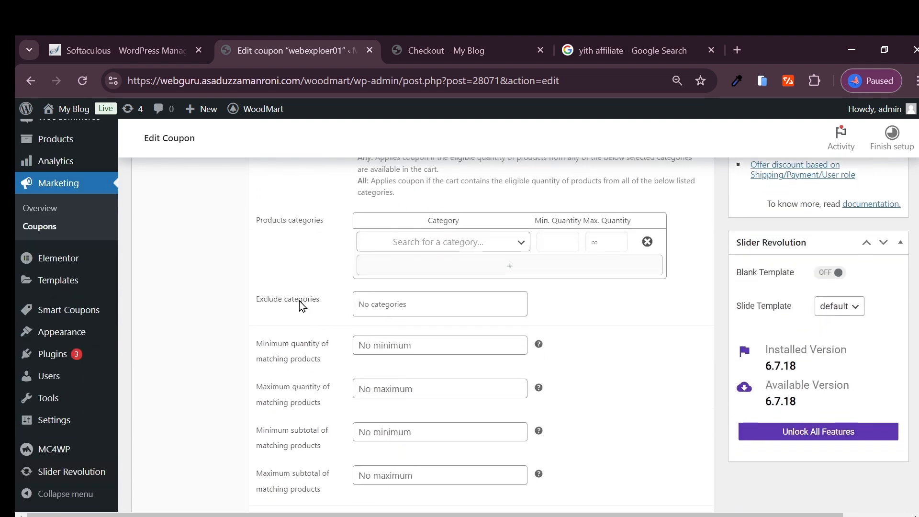
pyautogui.scroll(-1, 383, 321)
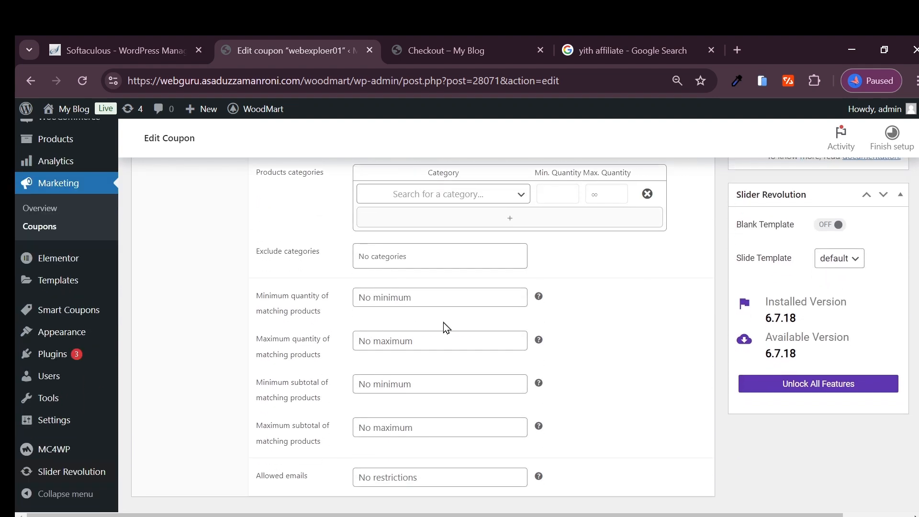
pyautogui.click(388, 258)
pyautogui.scroll(3, 445, 302)
pyautogui.click(276, 334)
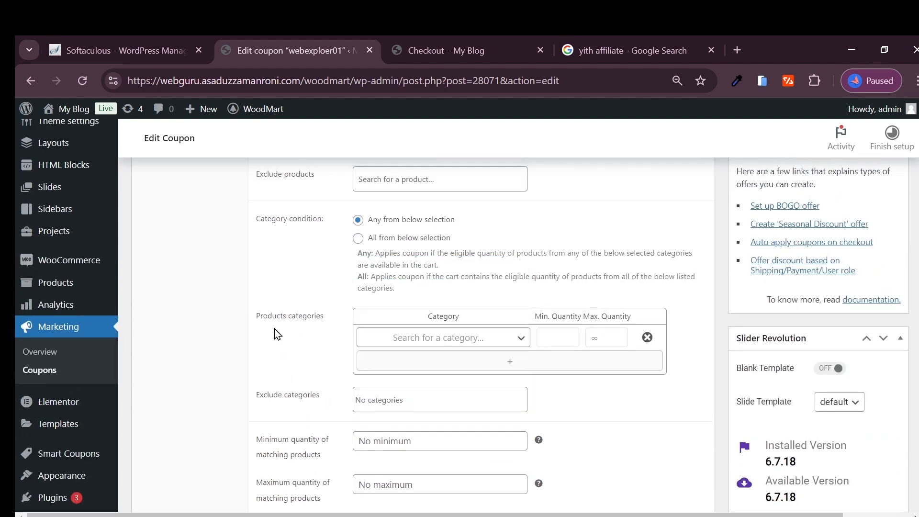
pyautogui.scroll(1, 368, 330)
pyautogui.scroll(1, 309, 290)
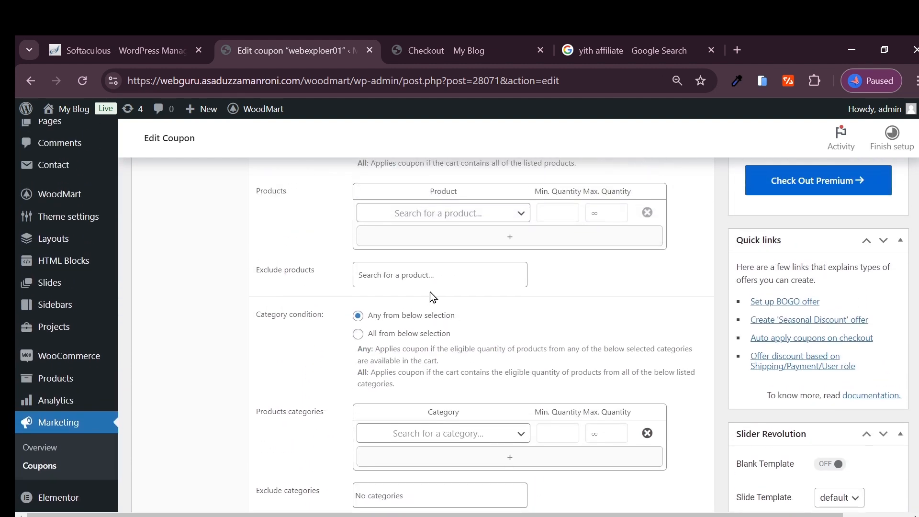
# - Add Classic wooden chair (#270) to the coupon's excluded products and update the coupon
pyautogui.click(406, 280)
pyautogui.scroll(1, 316, 344)
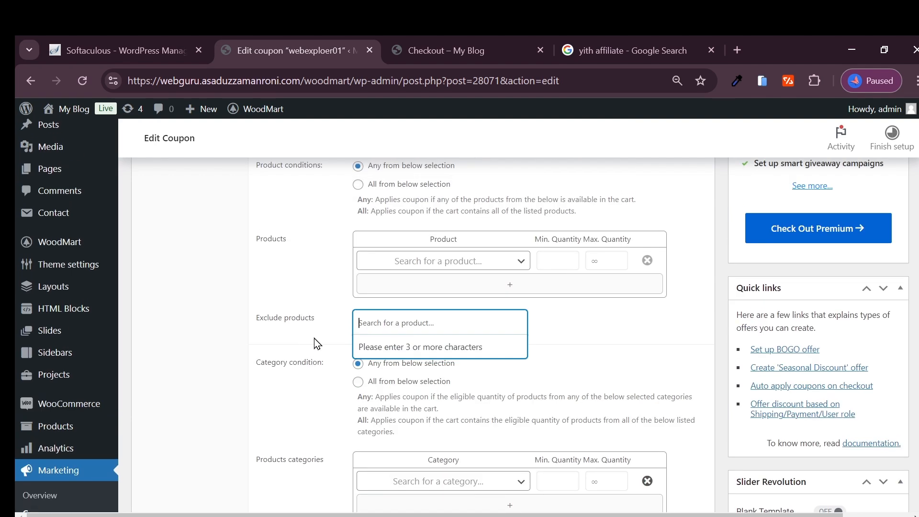
pyautogui.click(321, 338)
pyautogui.click(415, 324)
pyautogui.press('super+v')
pyautogui.click(420, 308)
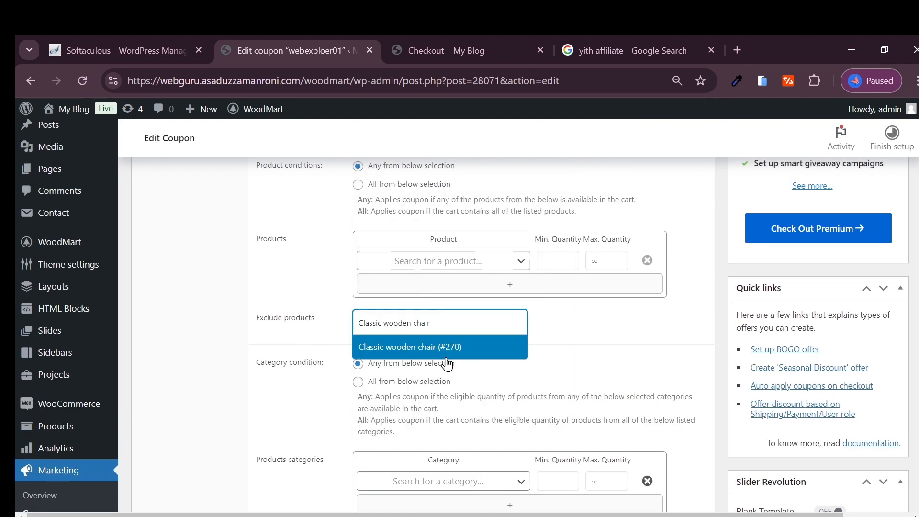
pyautogui.click(427, 343)
pyautogui.scroll(-7, 775, 254)
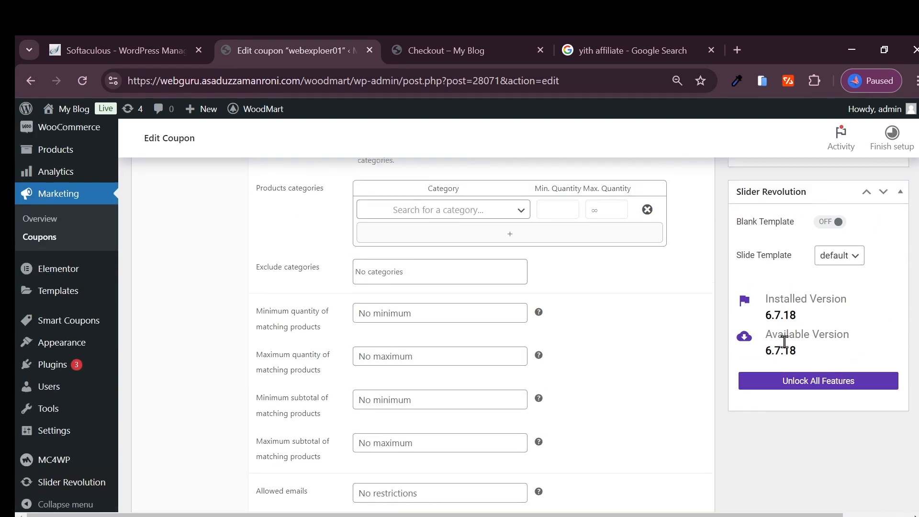
pyautogui.scroll(10, 776, 335)
pyautogui.scroll(-2, 862, 335)
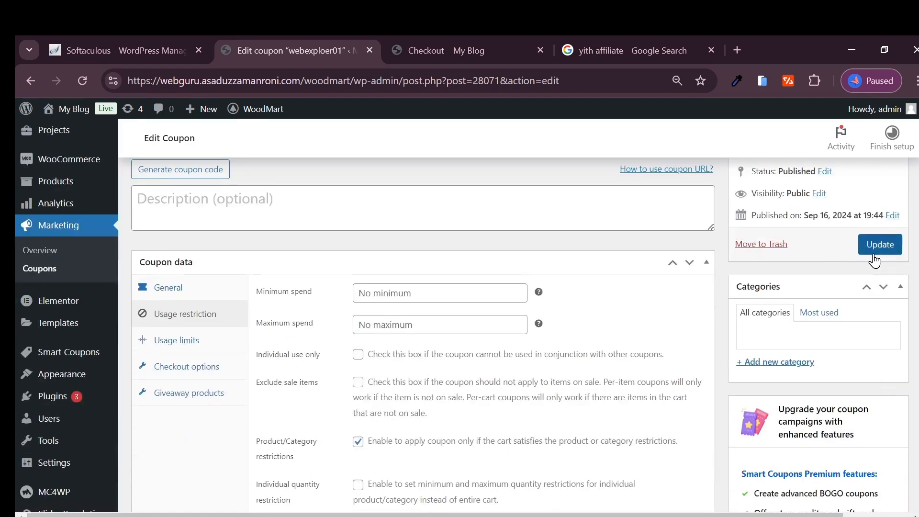
pyautogui.click(878, 302)
# - Return to the store checkout and apply the coupon code webexploer01 again to test the exclusion
pyautogui.click(431, 50)
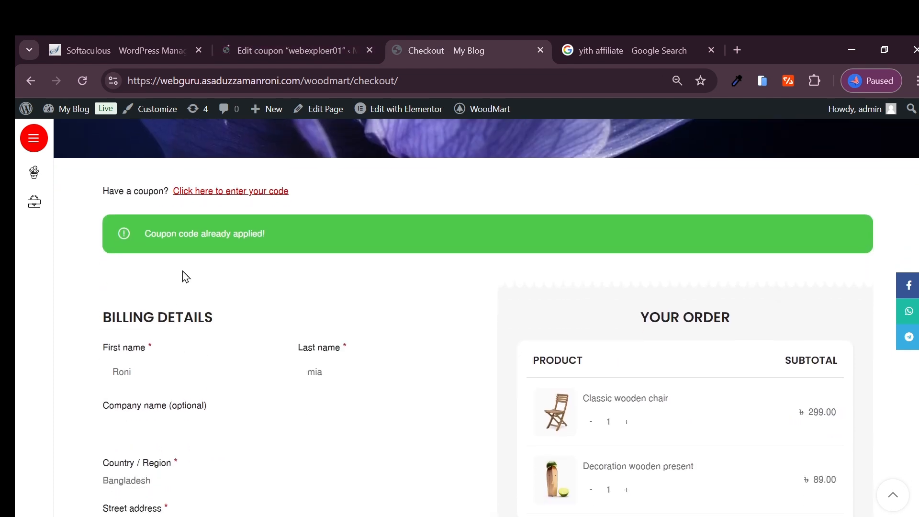
pyautogui.click(217, 192)
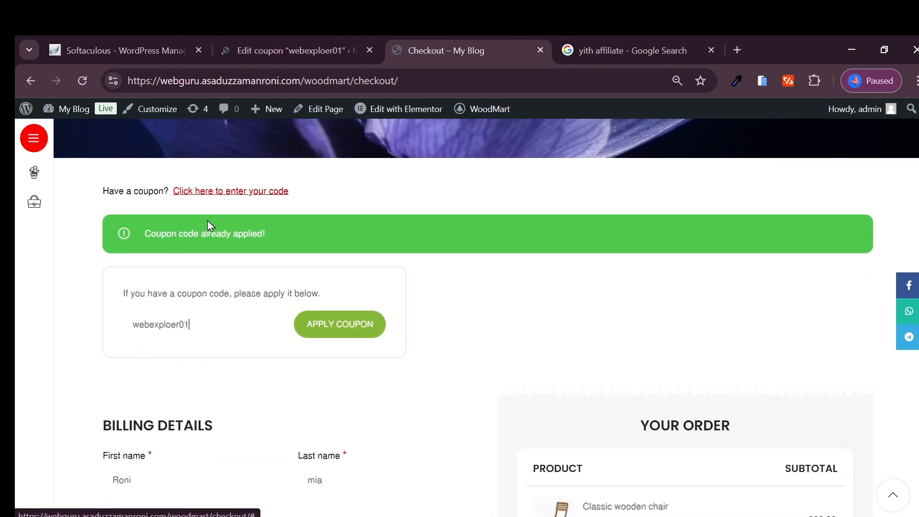
pyautogui.click(333, 330)
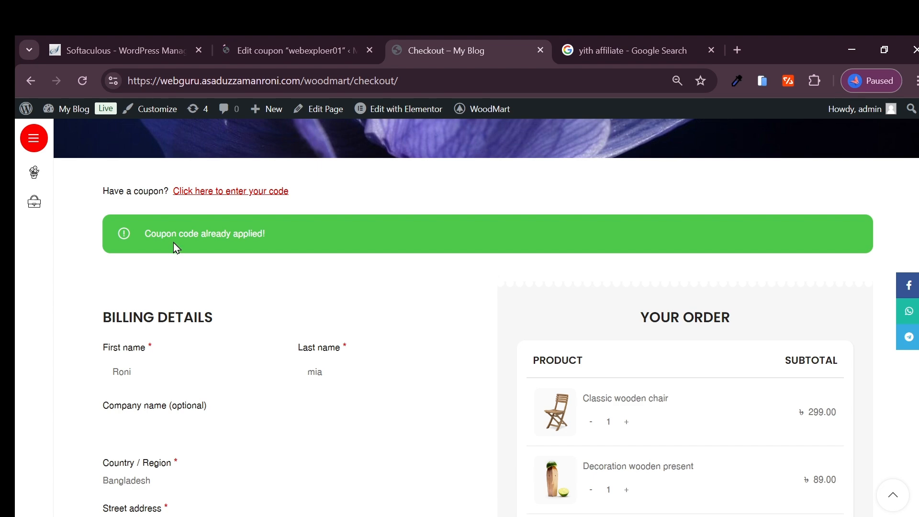
pyautogui.doubleClick(260, 239)
# - Go back to the Decoration wooden present page and open the related product Eames plastic side chair
pyautogui.click(30, 80)
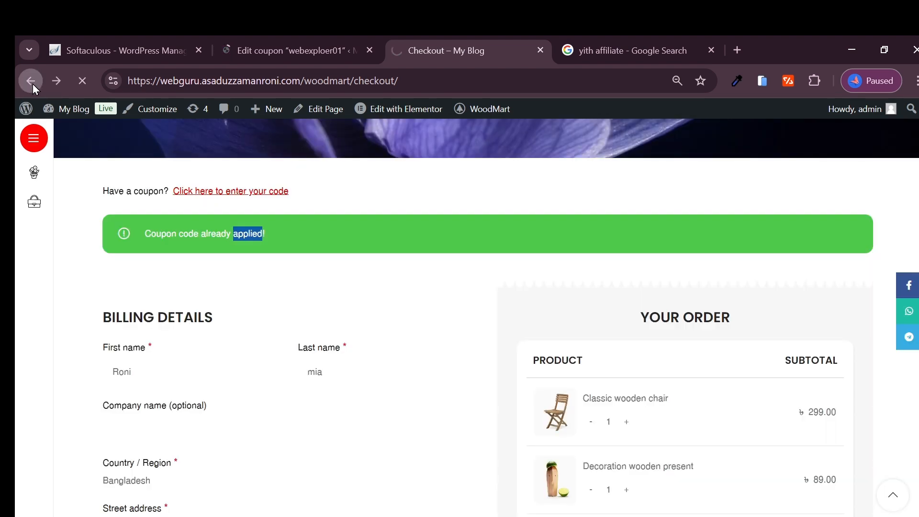
pyautogui.scroll(3, 249, 262)
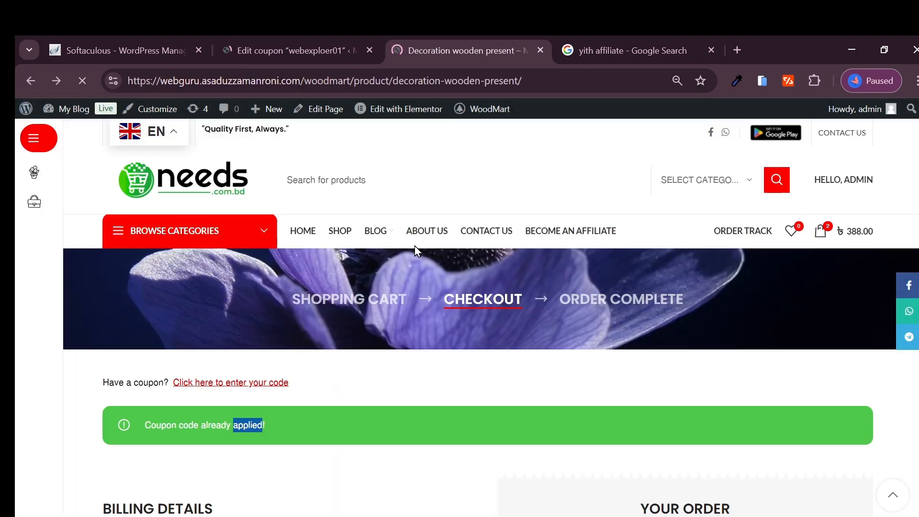
pyautogui.scroll(-4, 318, 271)
pyautogui.scroll(-10, 479, 321)
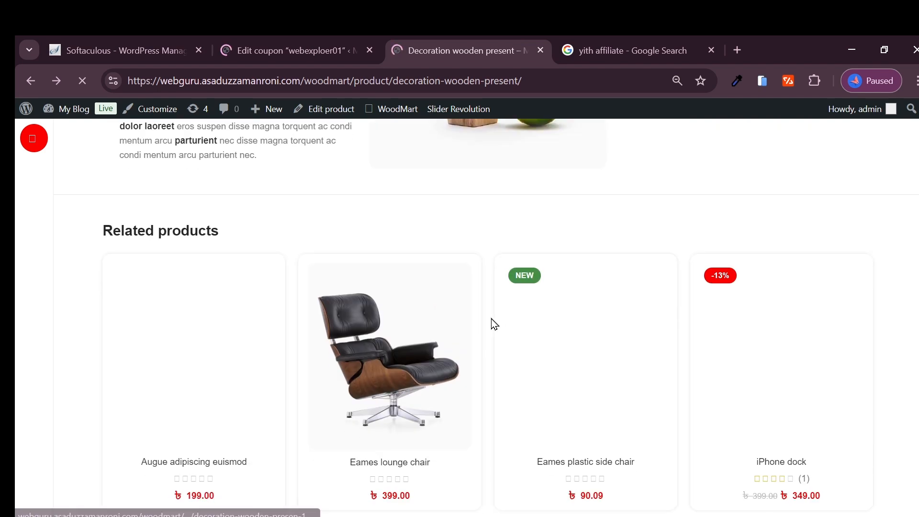
pyautogui.click(552, 198)
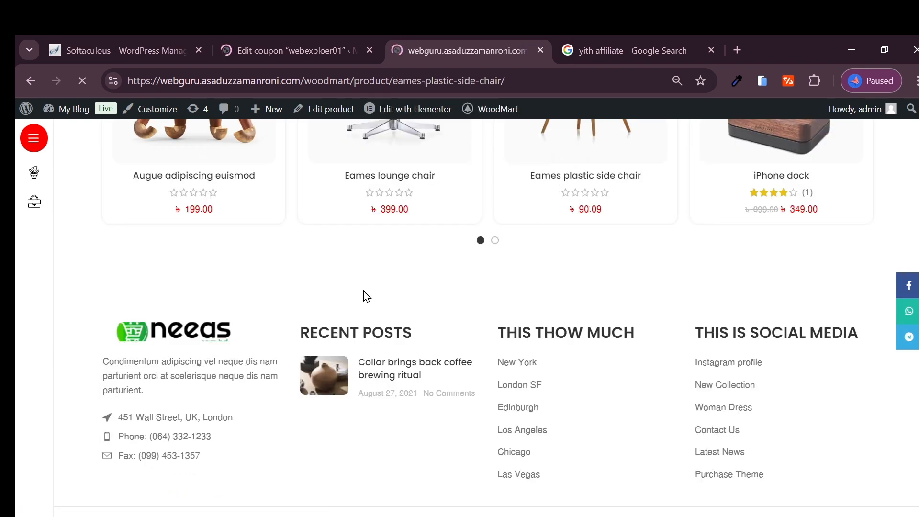
pyautogui.scroll(-5, 437, 397)
pyautogui.scroll(-3, 437, 396)
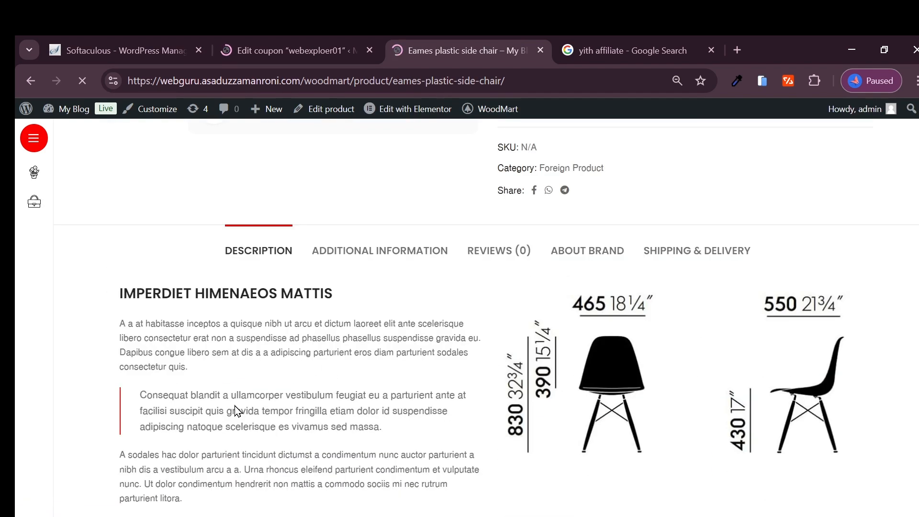
pyautogui.scroll(6, 567, 354)
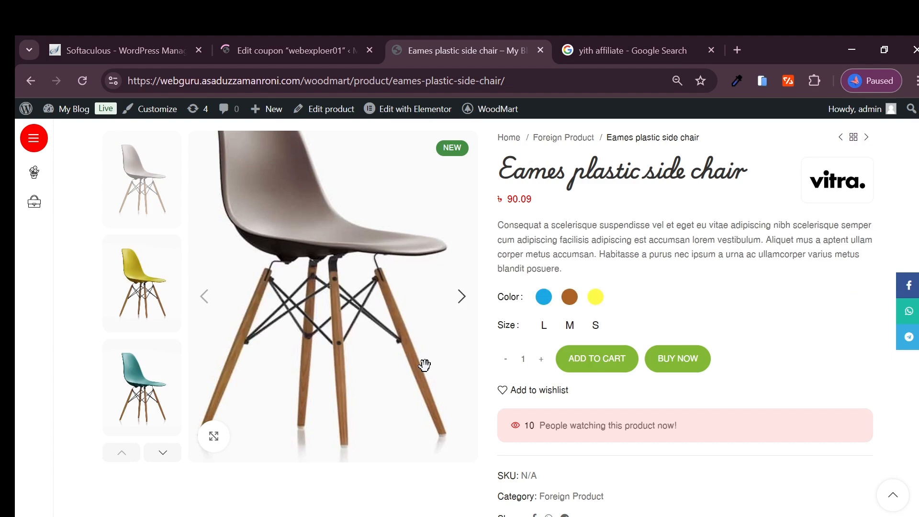
# - Try to buy the Eames plastic side chair and add it to the cart without choosing a color or size
pyautogui.click(678, 358)
pyautogui.click(602, 186)
pyautogui.click(687, 363)
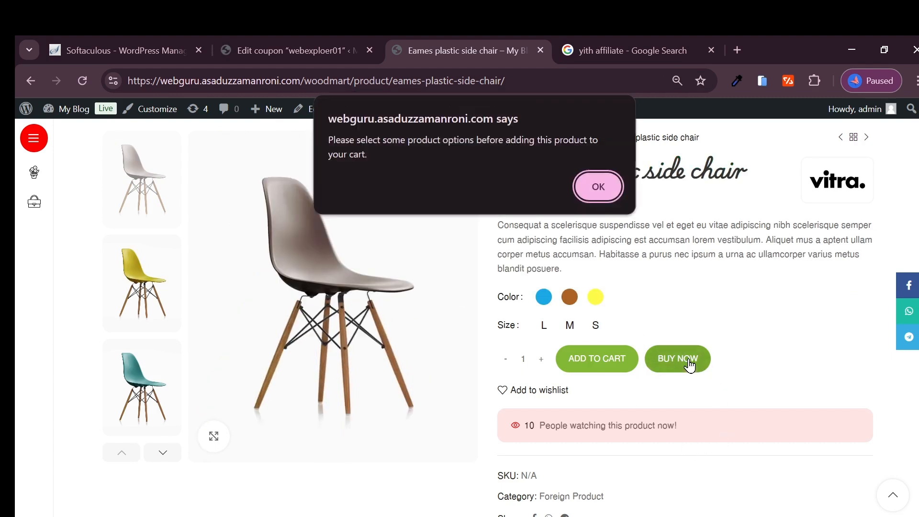
pyautogui.click(594, 183)
pyautogui.click(671, 364)
pyautogui.click(595, 187)
pyautogui.click(596, 360)
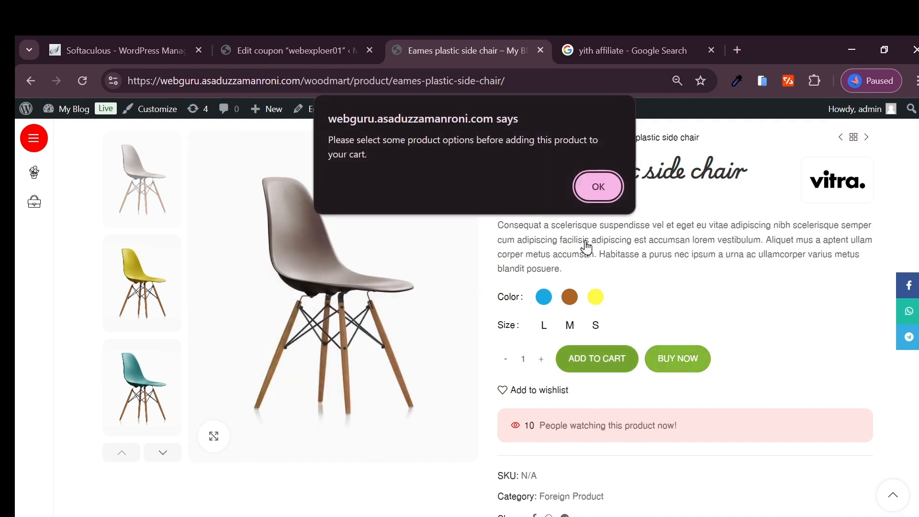
pyautogui.click(593, 190)
pyautogui.scroll(3, 451, 398)
pyautogui.scroll(-2, 747, 355)
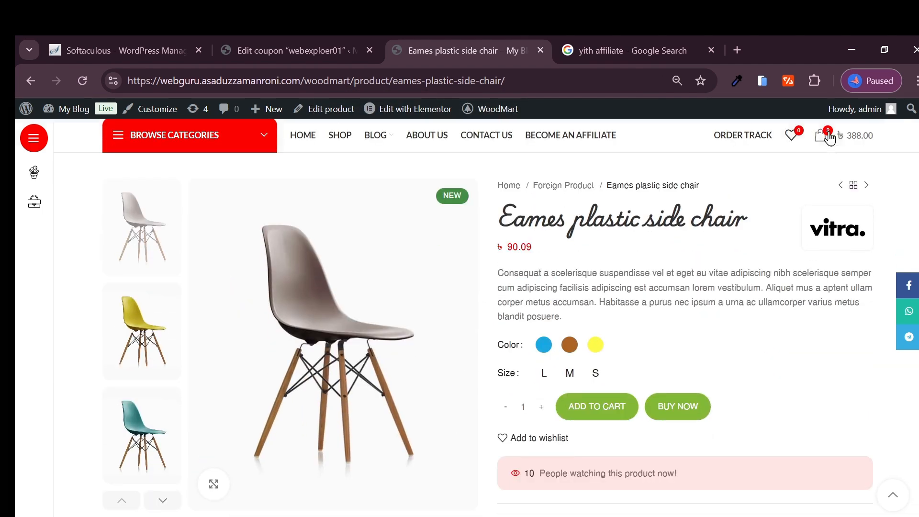
# - Open the checkout from the cart, apply the coupon code webexploer01 and look over the order form
pyautogui.click(830, 138)
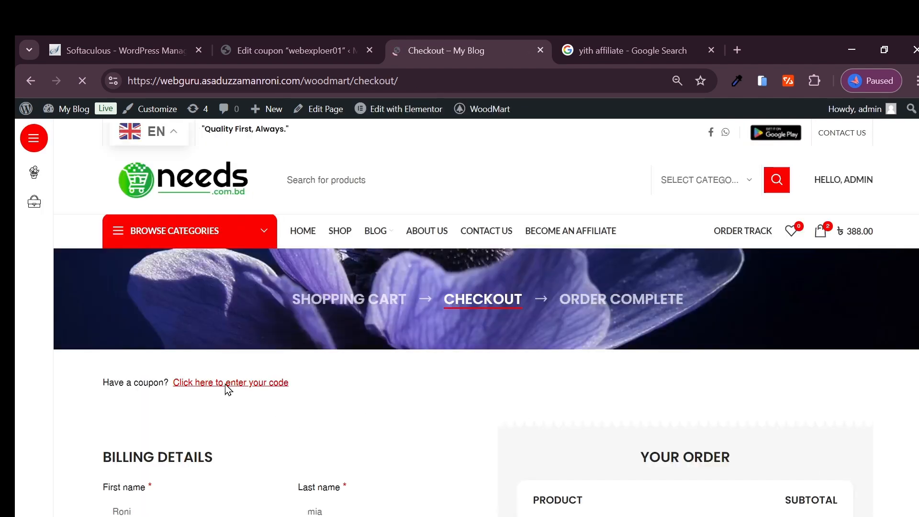
pyautogui.click(228, 383)
pyautogui.click(189, 474)
pyautogui.write('Classic wooden chair')
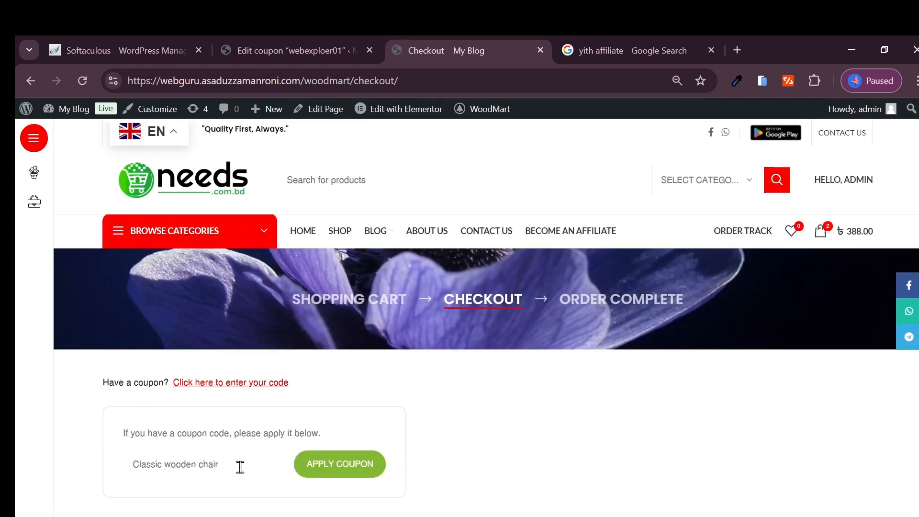
pyautogui.hotkey('ctrl', 'a')
pyautogui.press('super+v')
pyautogui.click(201, 230)
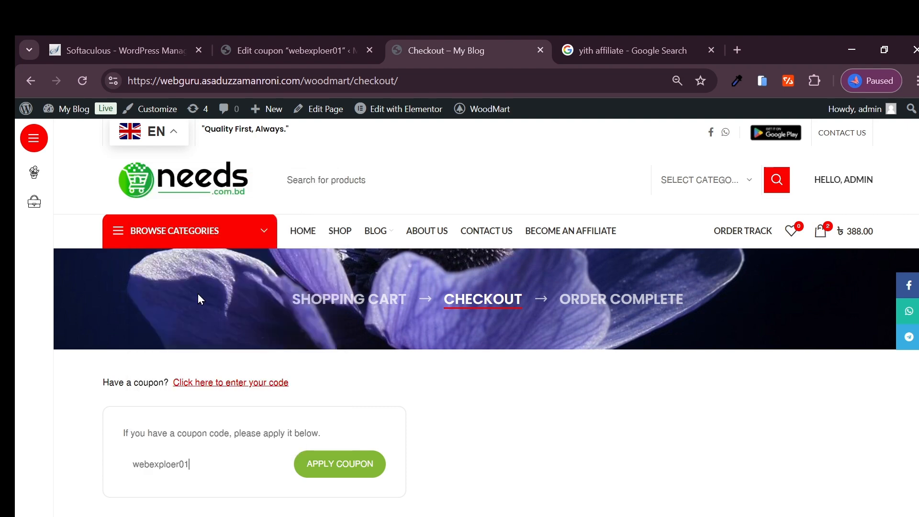
pyautogui.click(331, 464)
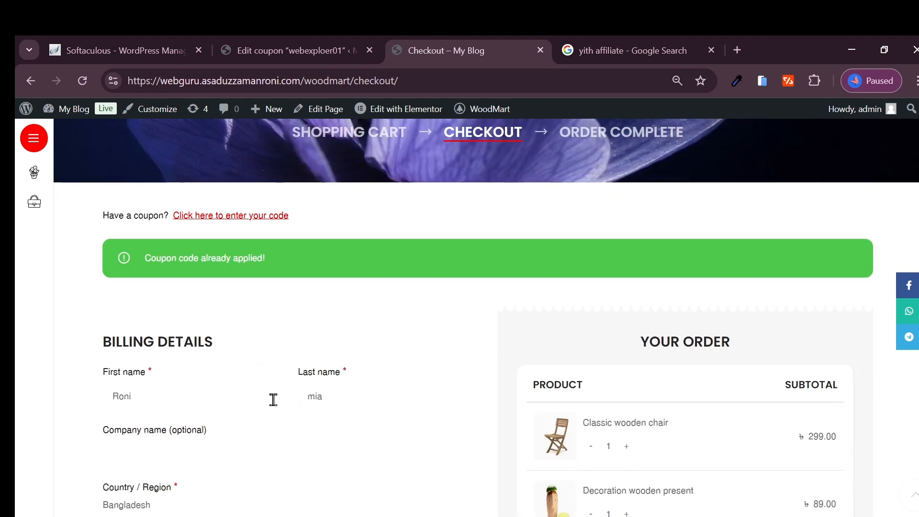
pyautogui.scroll(-15, 216, 364)
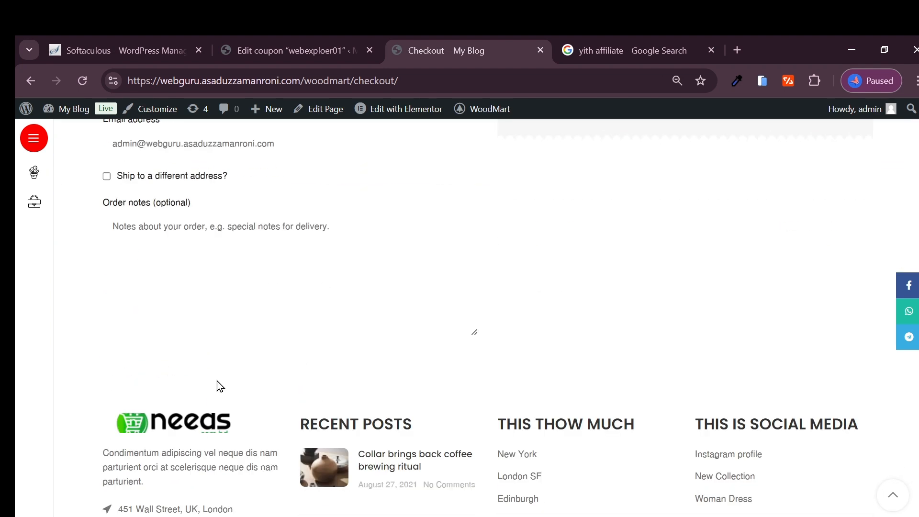
pyautogui.scroll(15, 363, 230)
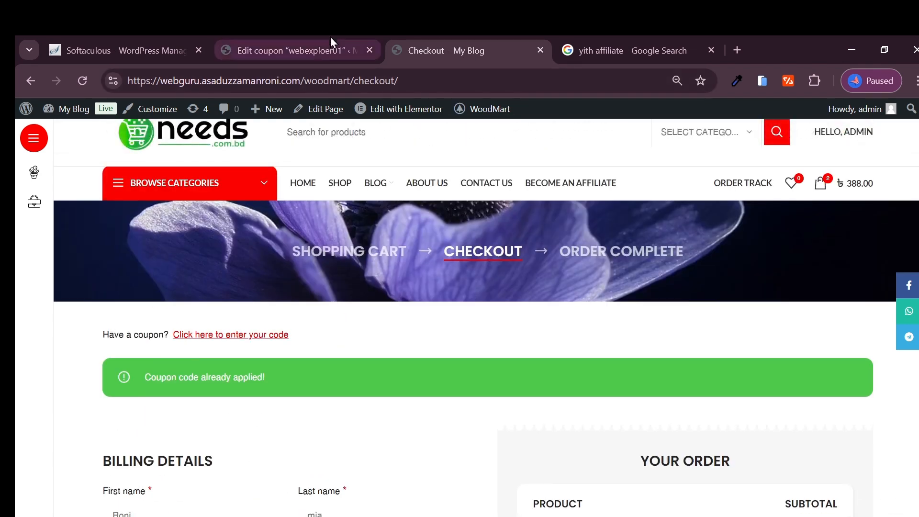
# - Return to the webexploer01 coupon's edit page and look over its general coupon data
pyautogui.click(331, 48)
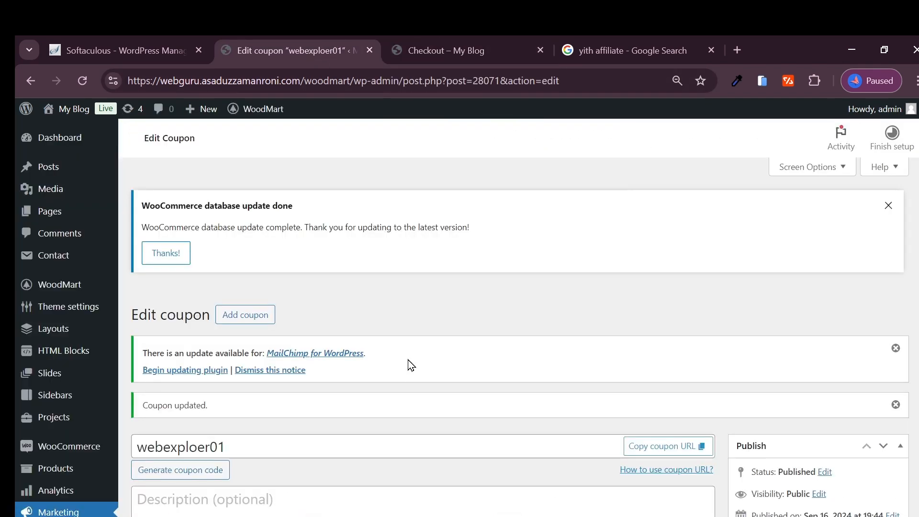
pyautogui.scroll(-15, 407, 363)
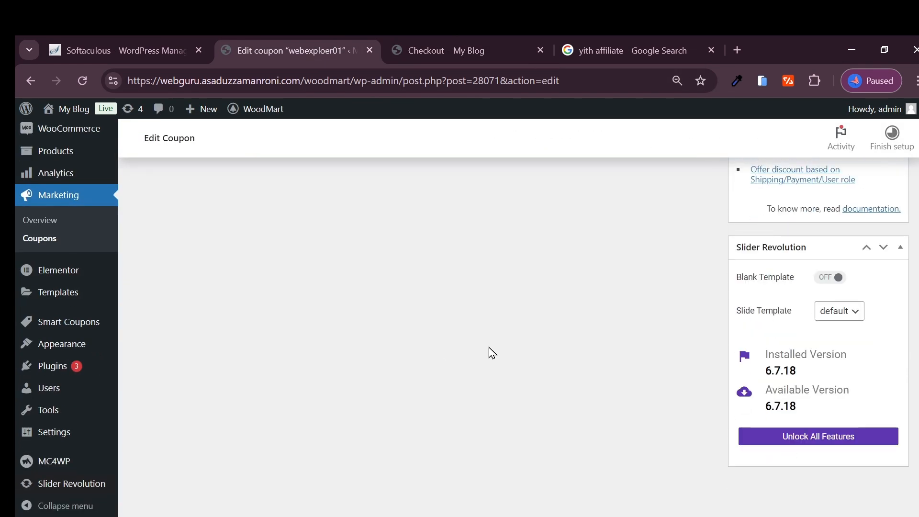
pyautogui.scroll(15, 254, 335)
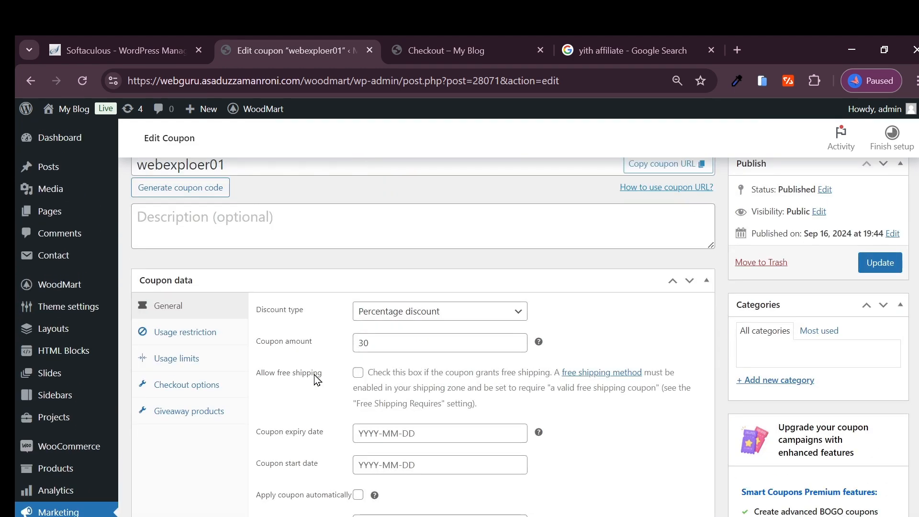
pyautogui.scroll(5, 326, 258)
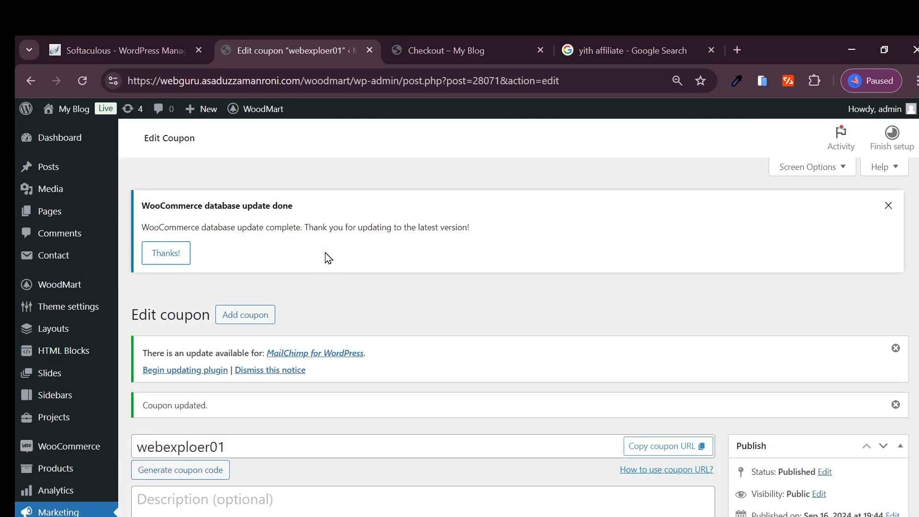